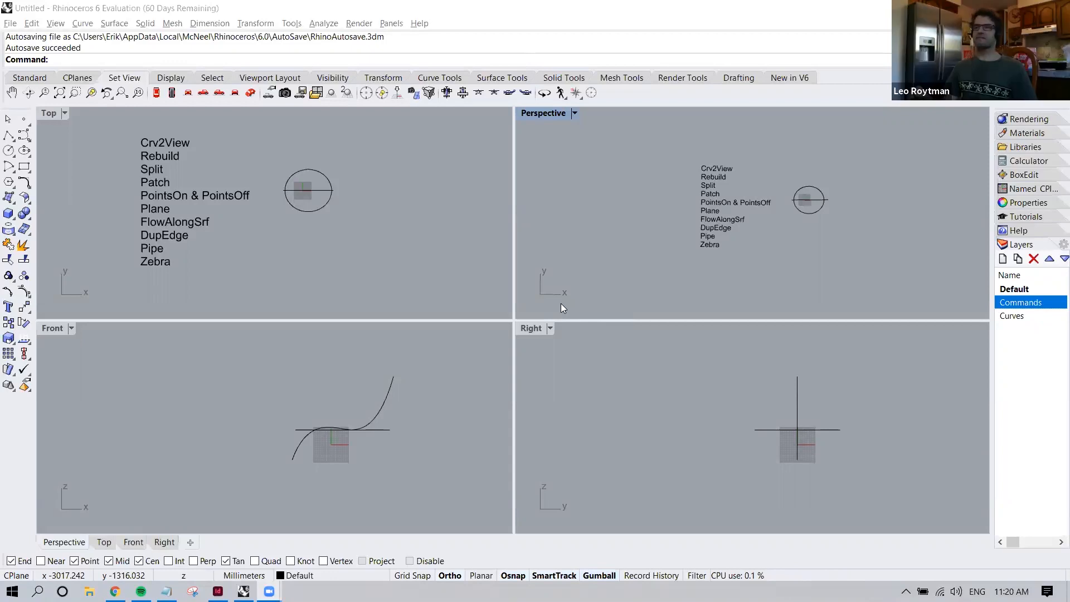
Enlarge the Perspective view and examine the ellipse and the S-shaped curve beside the command list from several angles
{"action": "double_click", "coordinate": [544, 114]}
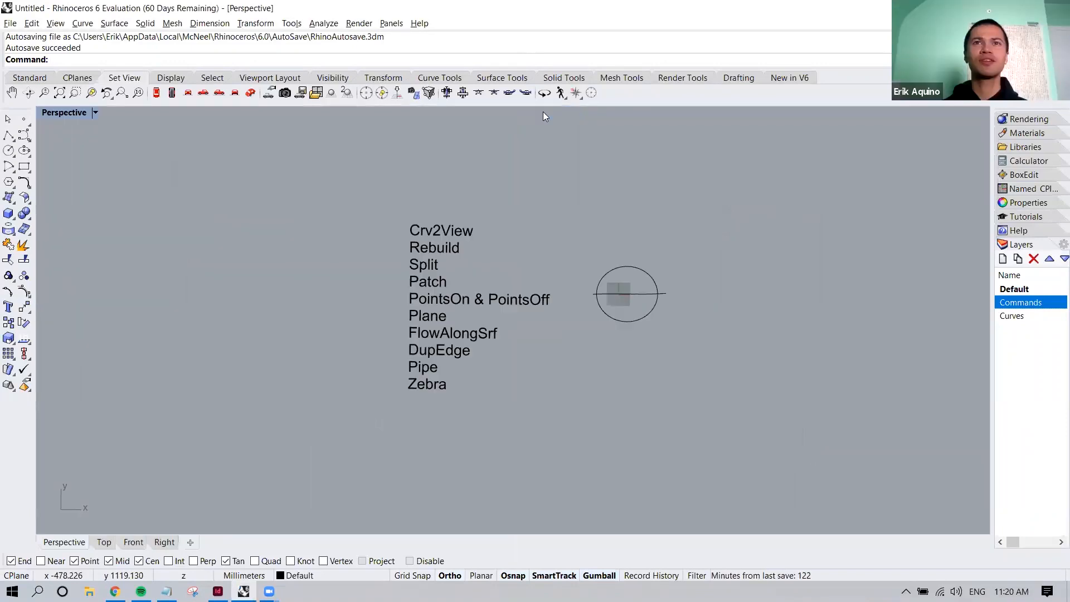
{"action": "right_click_drag", "start_coordinate": [530, 258], "coordinate": [553, 239]}
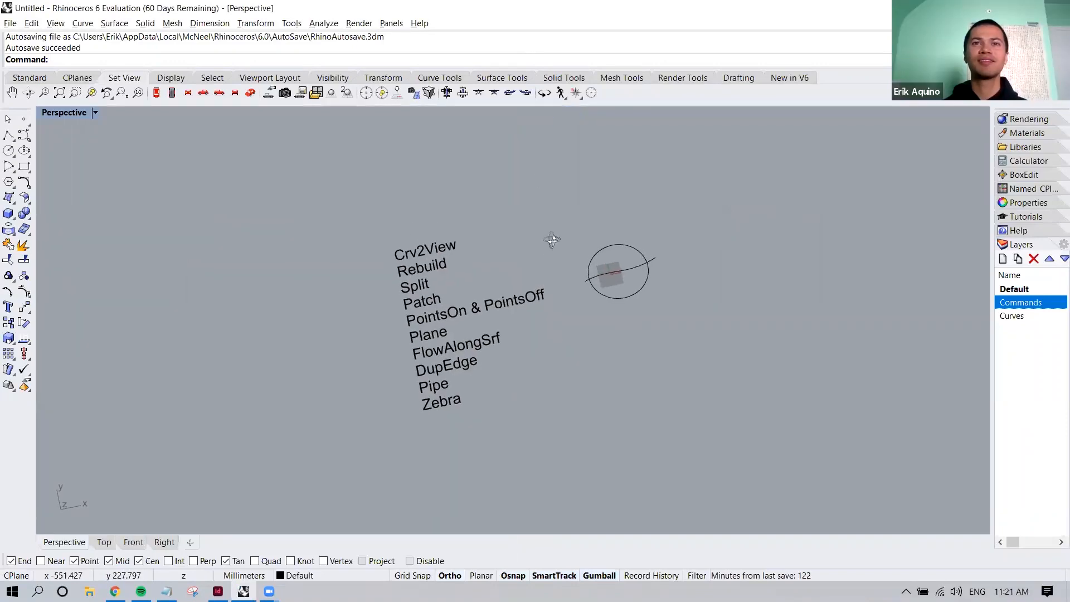
{"action": "right_click_drag", "start_coordinate": [557, 295], "coordinate": [533, 335]}
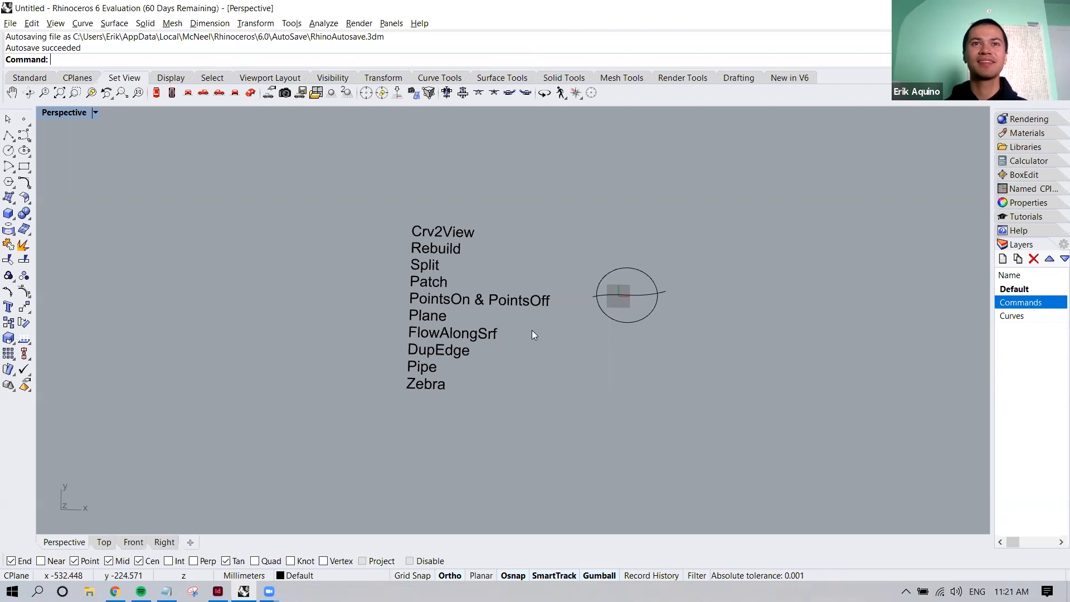
{"action": "right_click_drag", "start_coordinate": [532, 330], "coordinate": [535, 351]}
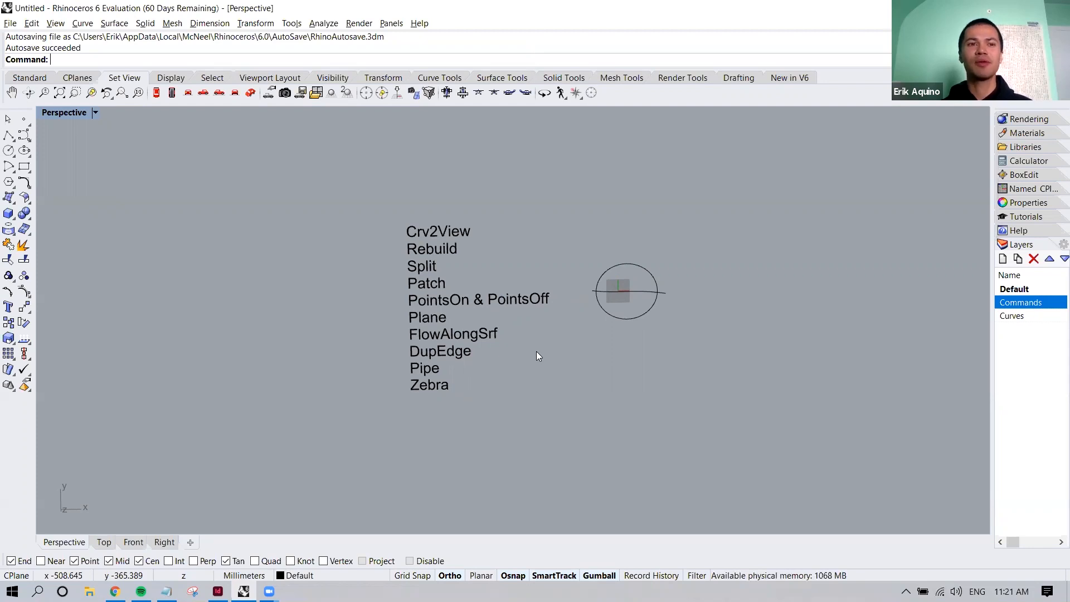
{"action": "right_click_drag", "start_coordinate": [570, 336], "coordinate": [525, 264], "text": "shift"}
{"action": "right_click_drag", "start_coordinate": [546, 337], "coordinate": [651, 320]}
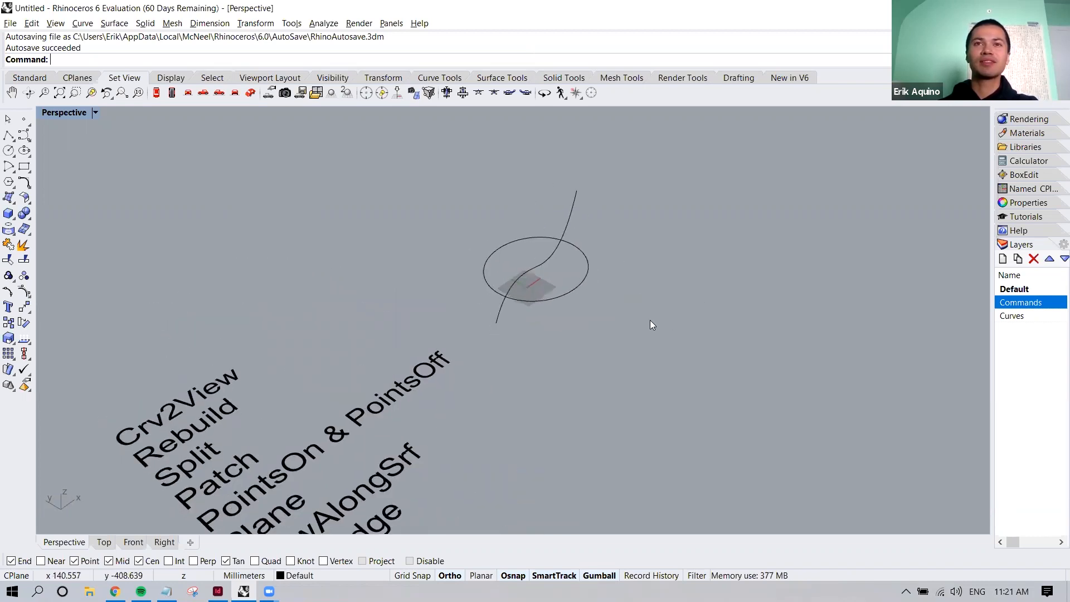
{"action": "left_click", "coordinate": [583, 252]}
{"action": "left_click", "coordinate": [601, 234]}
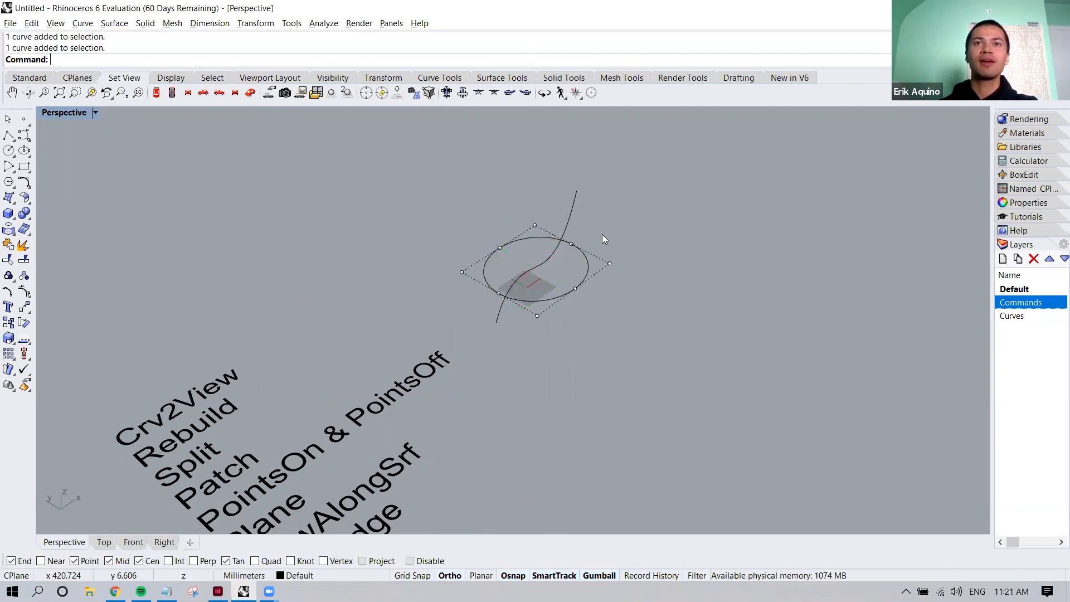
{"action": "left_click", "coordinate": [571, 209]}
{"action": "left_click", "coordinate": [607, 232]}
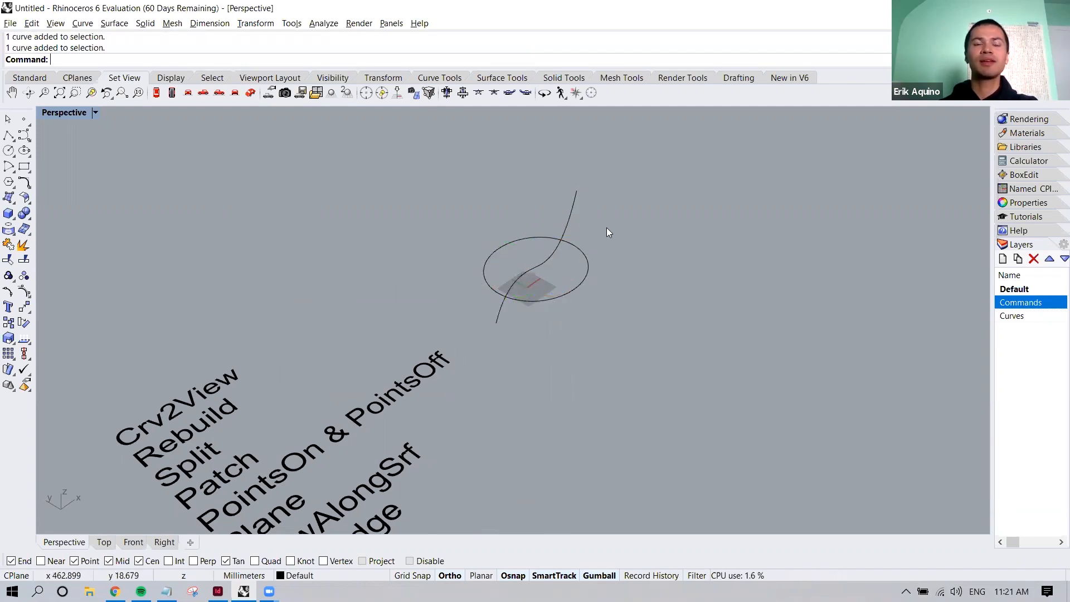
{"action": "right_click_drag", "start_coordinate": [621, 223], "coordinate": [602, 229], "text": "shift"}
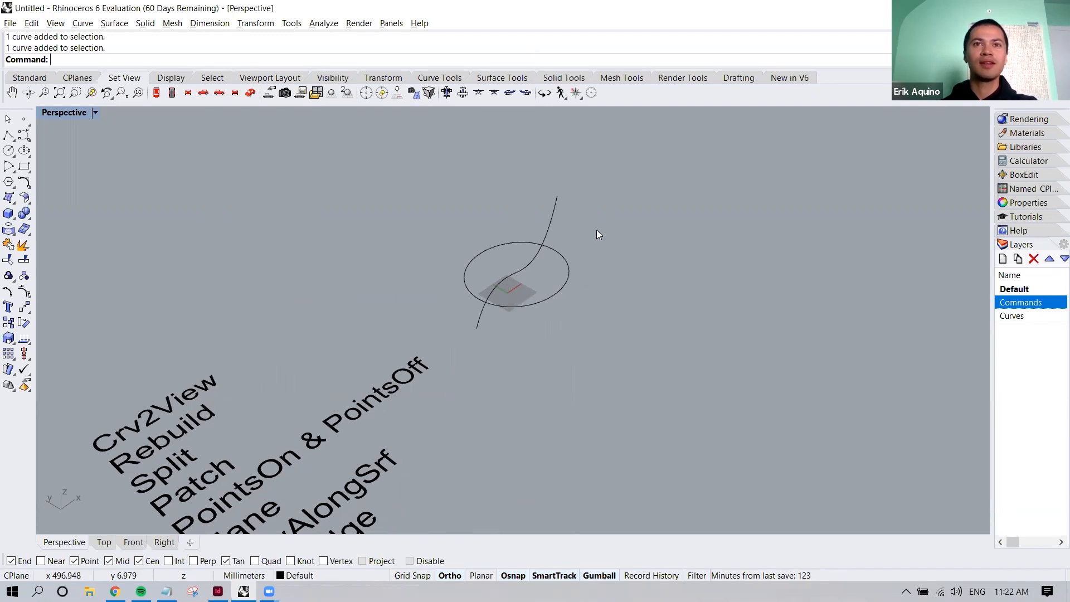
Restore the four-view layout and examine the S-shaped curve's control points in the Front view
{"action": "double_click", "coordinate": [66, 114]}
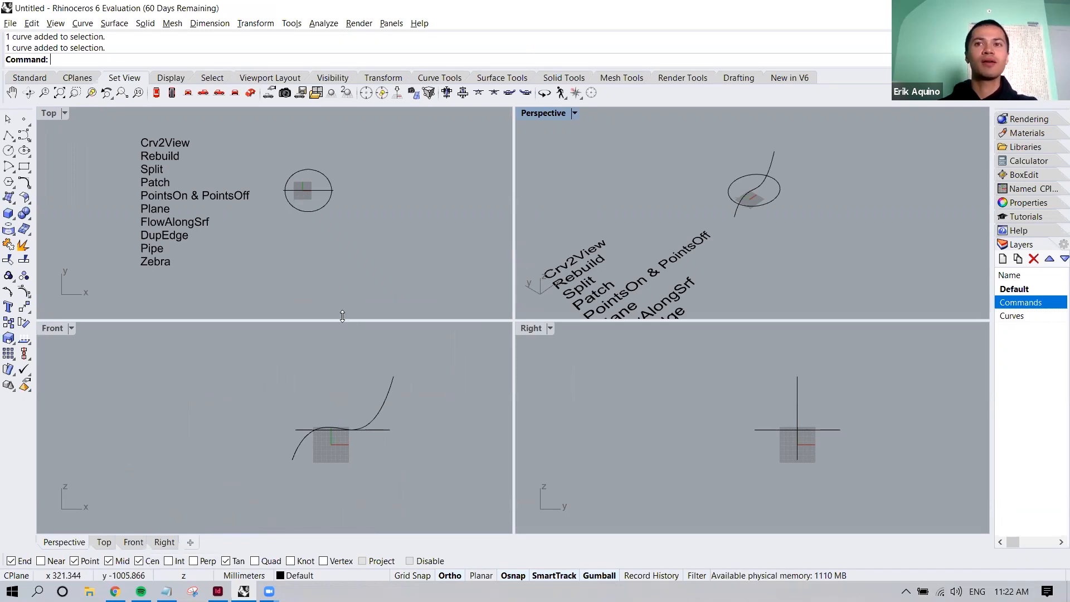
{"action": "scroll", "coordinate": [341, 473], "scroll_direction": "up", "scroll_amount": 4}
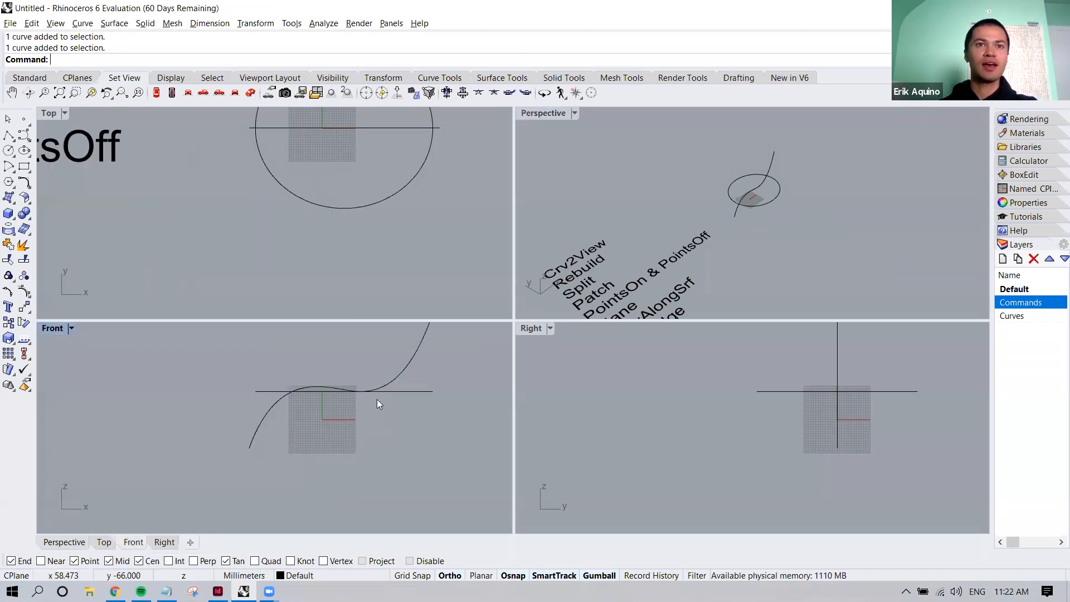
{"action": "left_click", "coordinate": [399, 374]}
{"action": "right_click_drag", "start_coordinate": [350, 413], "coordinate": [321, 451]}
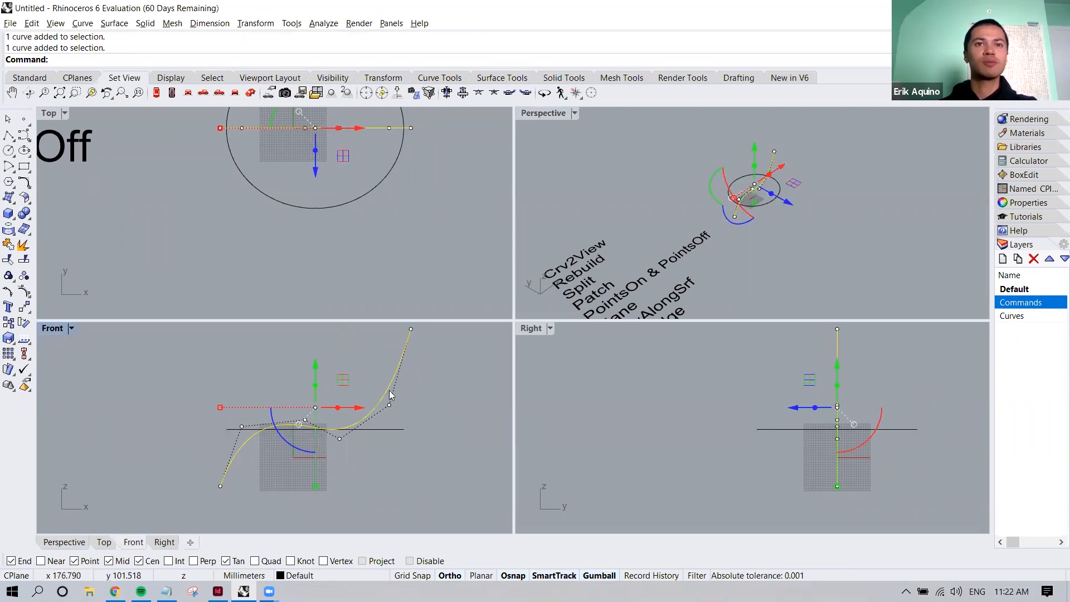
{"action": "right_click_drag", "start_coordinate": [405, 337], "coordinate": [393, 362]}
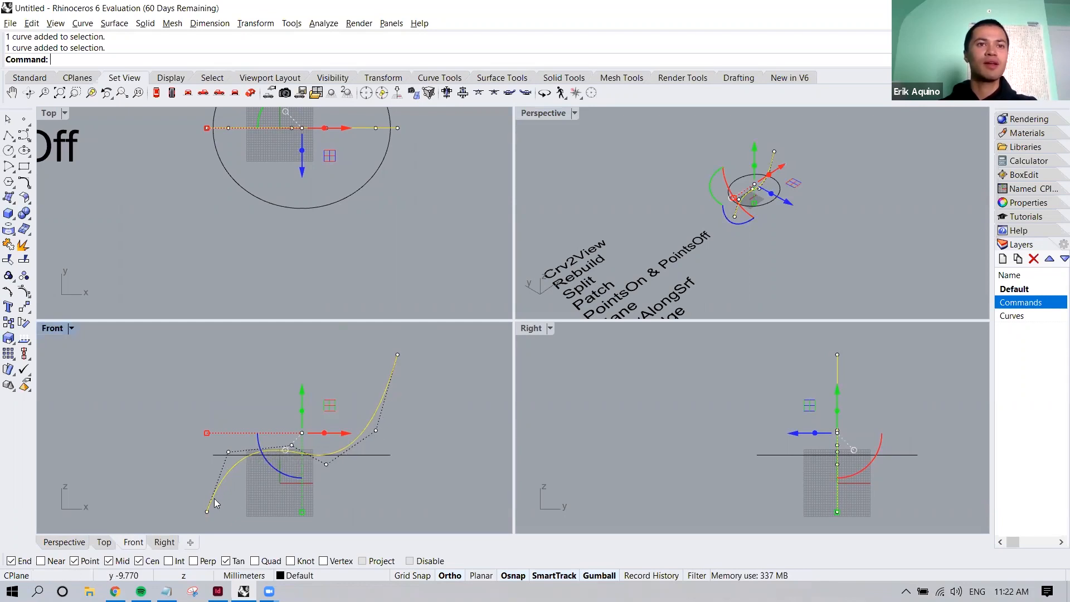
{"action": "right_click_drag", "start_coordinate": [377, 410], "coordinate": [377, 431]}
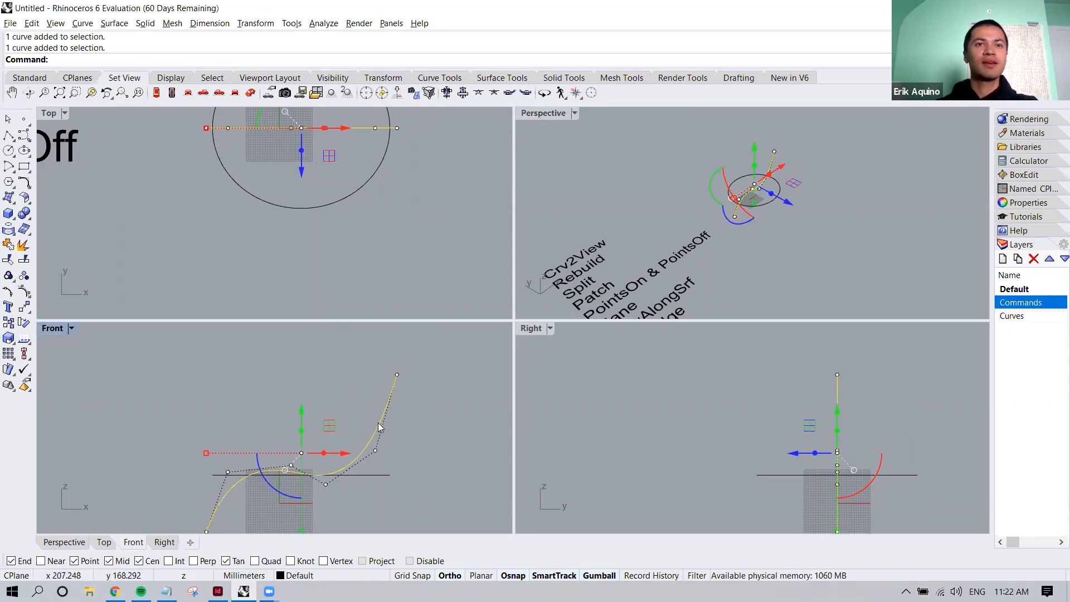
{"action": "scroll", "coordinate": [378, 422], "scroll_direction": "down", "scroll_amount": 6}
{"action": "left_click", "coordinate": [406, 431]}
{"action": "right_click_drag", "start_coordinate": [410, 243], "coordinate": [412, 300]}
Scale the ellipse slightly narrower along the Y direction in the Top view
{"action": "left_click", "coordinate": [367, 189]}
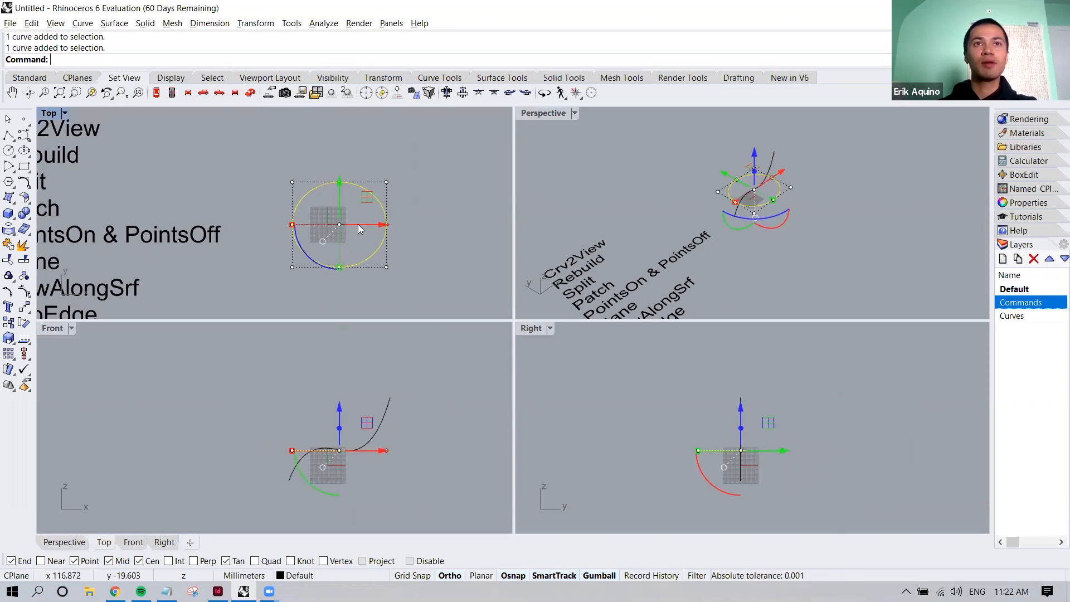
{"action": "scroll", "coordinate": [359, 223], "scroll_direction": "up", "scroll_amount": 3}
{"action": "left_click_drag", "start_coordinate": [330, 266], "coordinate": [331, 281]}
{"action": "left_click", "coordinate": [418, 261]}
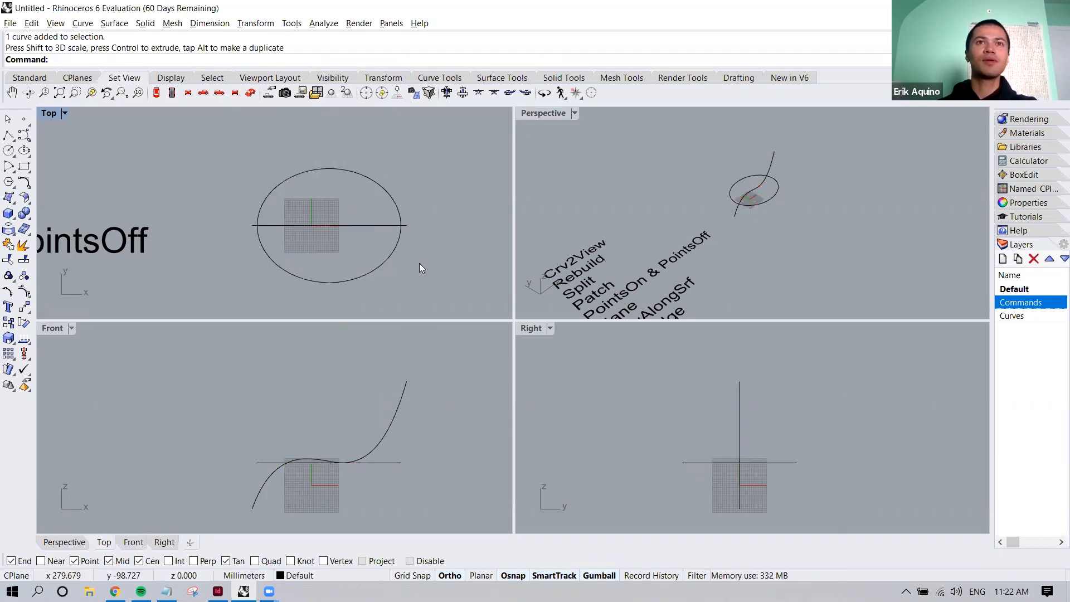
Compare how the S-shaped curve and the ellipse appear in the Perspective, Front and Top views
{"action": "right_click_drag", "start_coordinate": [672, 234], "coordinate": [590, 312]}
{"action": "right_click_drag", "start_coordinate": [735, 230], "coordinate": [673, 220]}
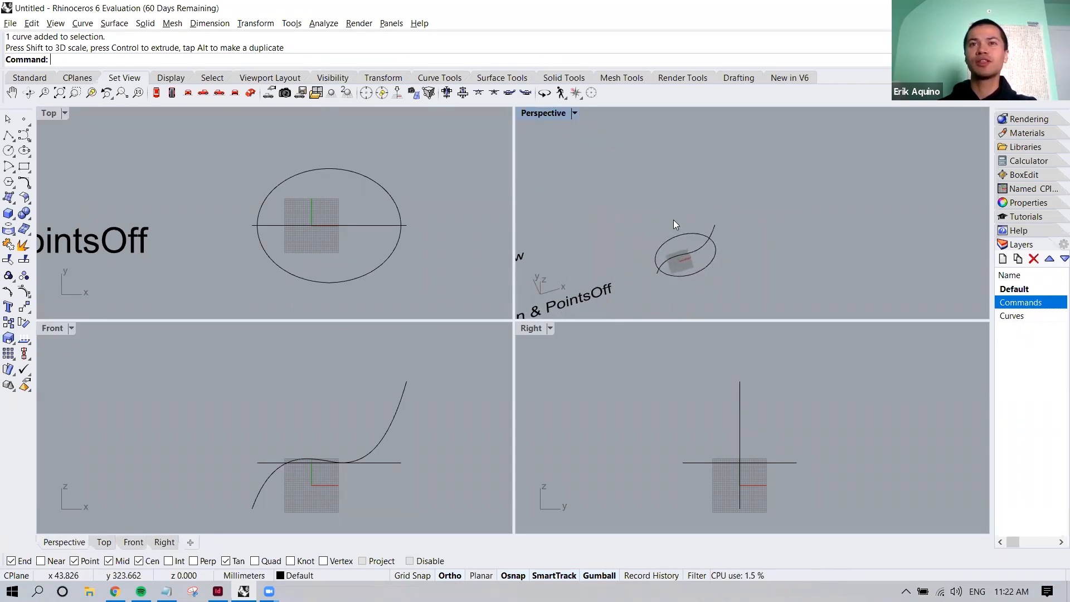
{"action": "left_click", "coordinate": [679, 254]}
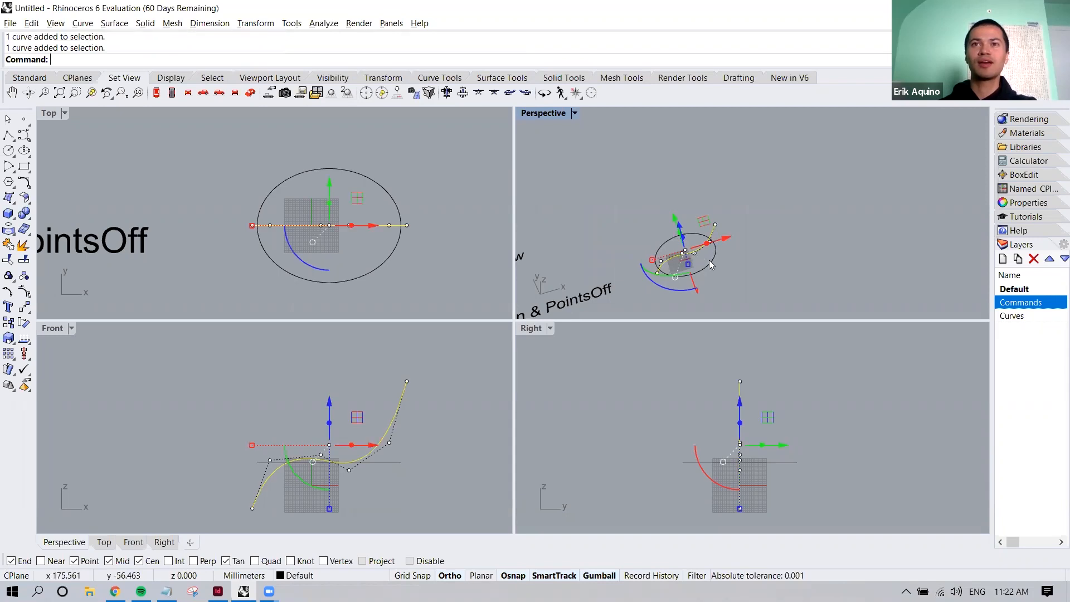
{"action": "left_click", "coordinate": [746, 267]}
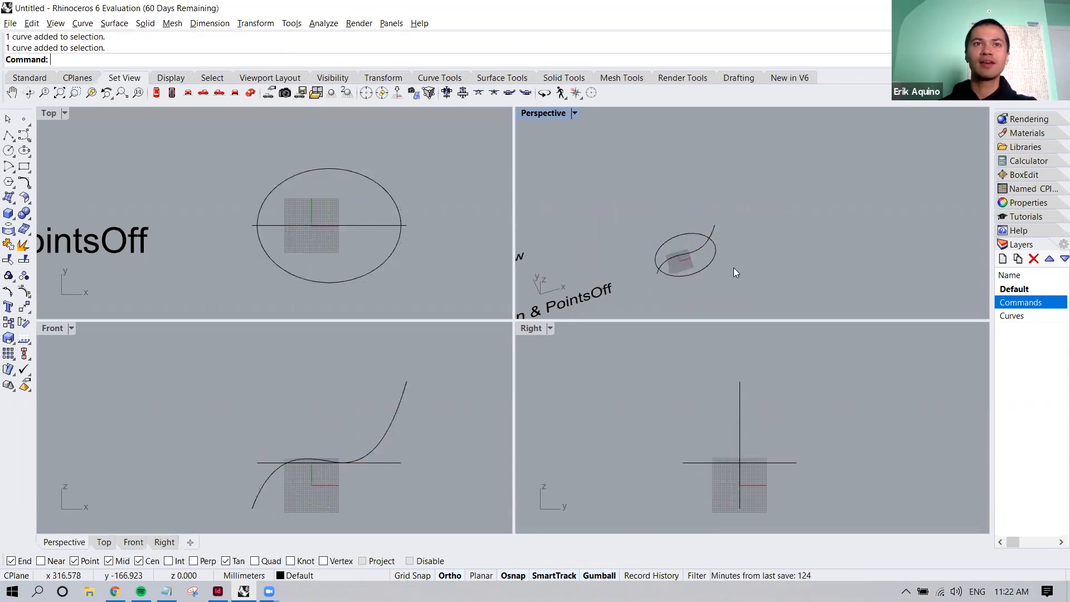
{"action": "left_click", "coordinate": [401, 406]}
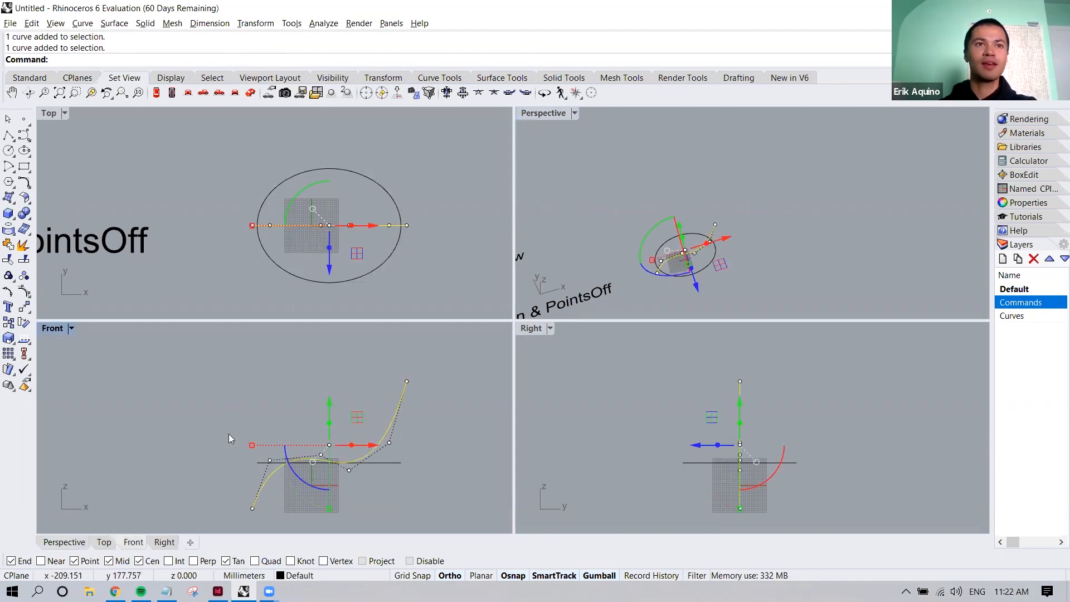
{"action": "left_click", "coordinate": [402, 278]}
{"action": "left_click", "coordinate": [398, 245]}
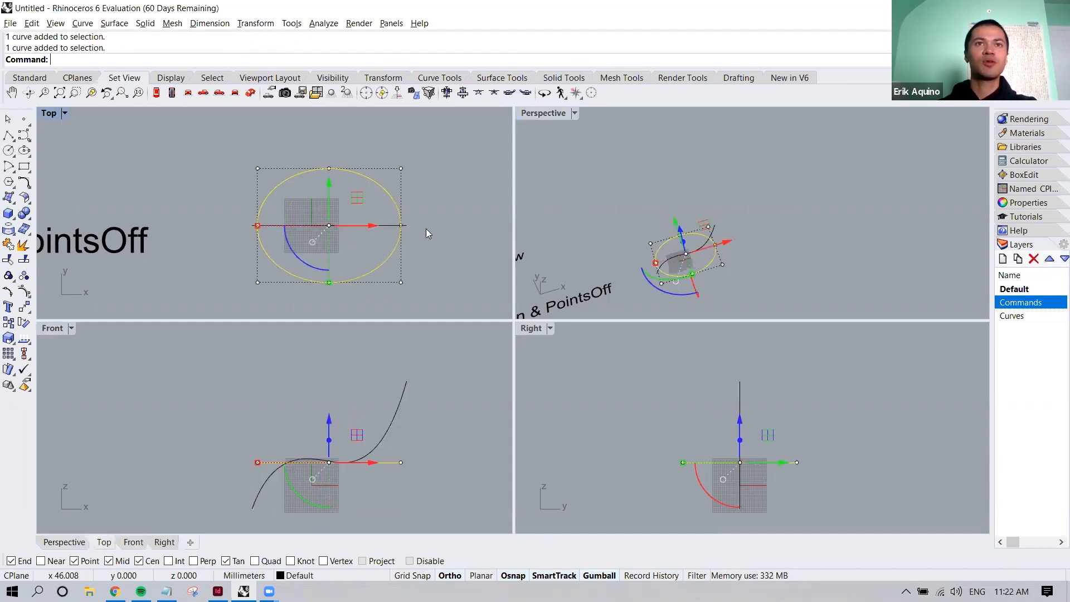
{"action": "left_click", "coordinate": [772, 283]}
Combine the S-shaped curve and the ellipse into one 3D curve with Crv2View
{"action": "type", "text": "Crv2"}
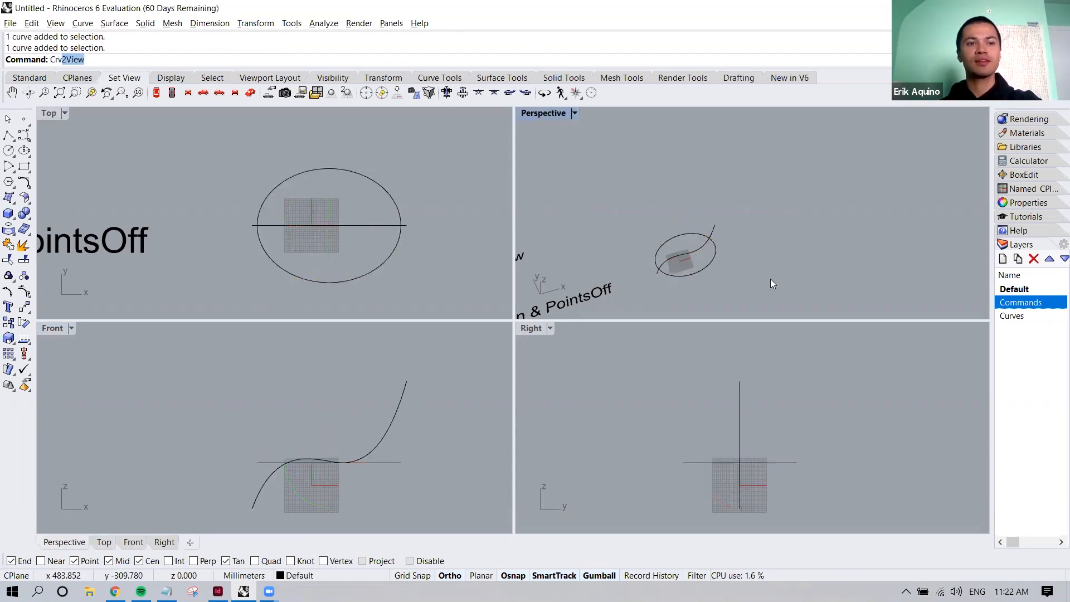
{"action": "type", "text": "View"}
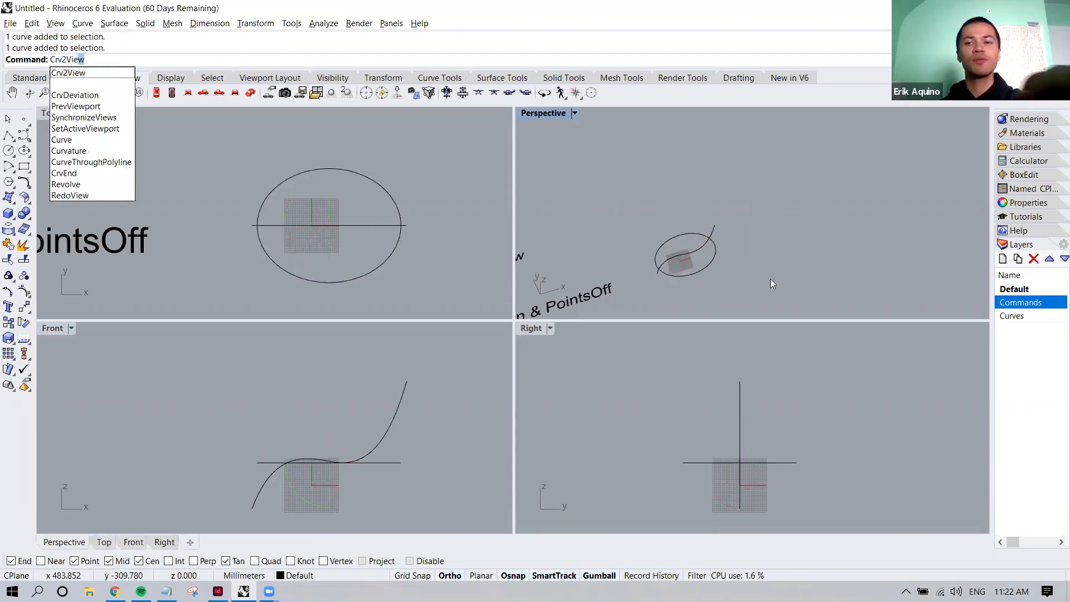
{"action": "key", "text": "Return"}
{"action": "left_click", "coordinate": [713, 232]}
{"action": "left_click", "coordinate": [714, 260]}
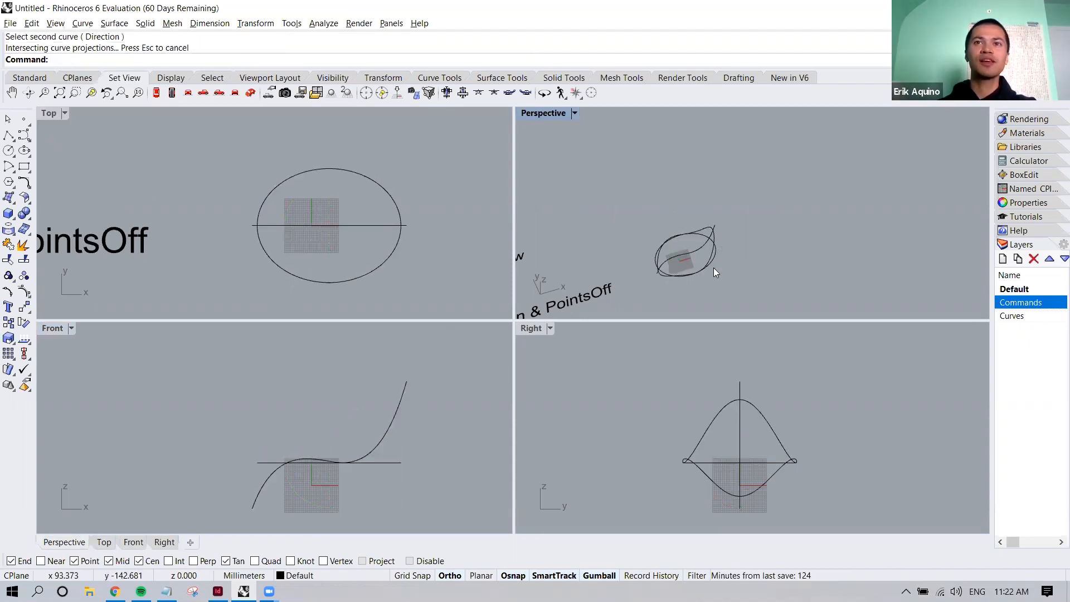
Move the combined 3D curve away from its two source curves in the negative Y direction
{"action": "right_click_drag", "start_coordinate": [700, 281], "coordinate": [723, 142]}
{"action": "left_click", "coordinate": [724, 144]}
{"action": "left_click_drag", "start_coordinate": [724, 143], "coordinate": [757, 218]}
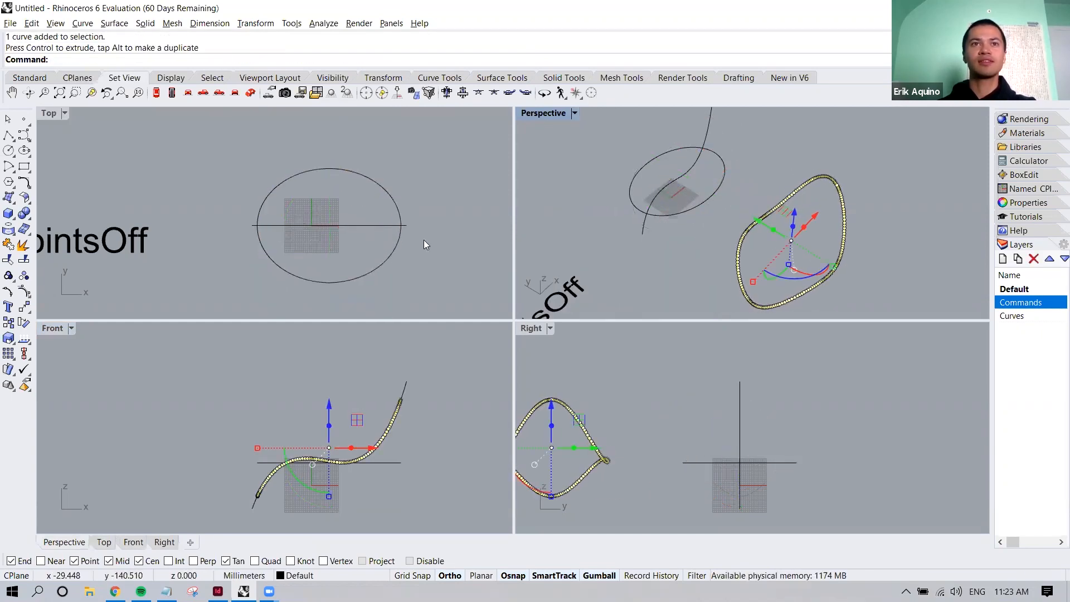
{"action": "scroll", "coordinate": [391, 251], "scroll_direction": "down", "scroll_amount": 2}
{"action": "scroll", "coordinate": [391, 253], "scroll_direction": "down", "scroll_amount": 4}
{"action": "scroll", "coordinate": [378, 411], "scroll_direction": "up", "scroll_amount": 4}
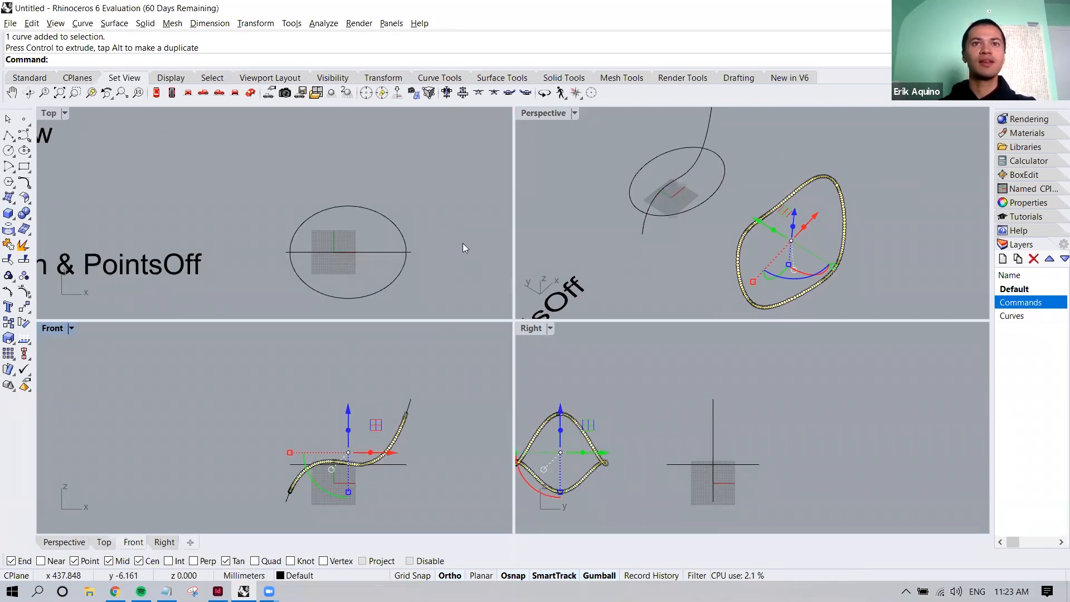
{"action": "scroll", "coordinate": [398, 236], "scroll_direction": "down", "scroll_amount": 3}
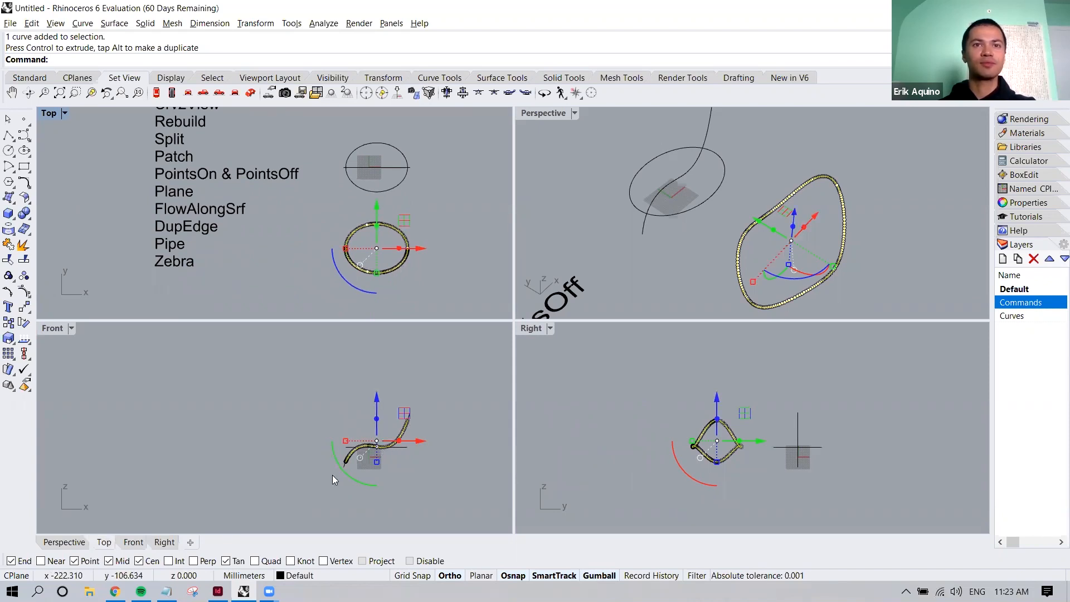
In an enlarged Perspective view, pull a single control point of the combined curve outward, and undo the move
{"action": "left_click", "coordinate": [831, 286]}
{"action": "right_click_drag", "start_coordinate": [831, 286], "coordinate": [730, 207]}
{"action": "left_click", "coordinate": [722, 204]}
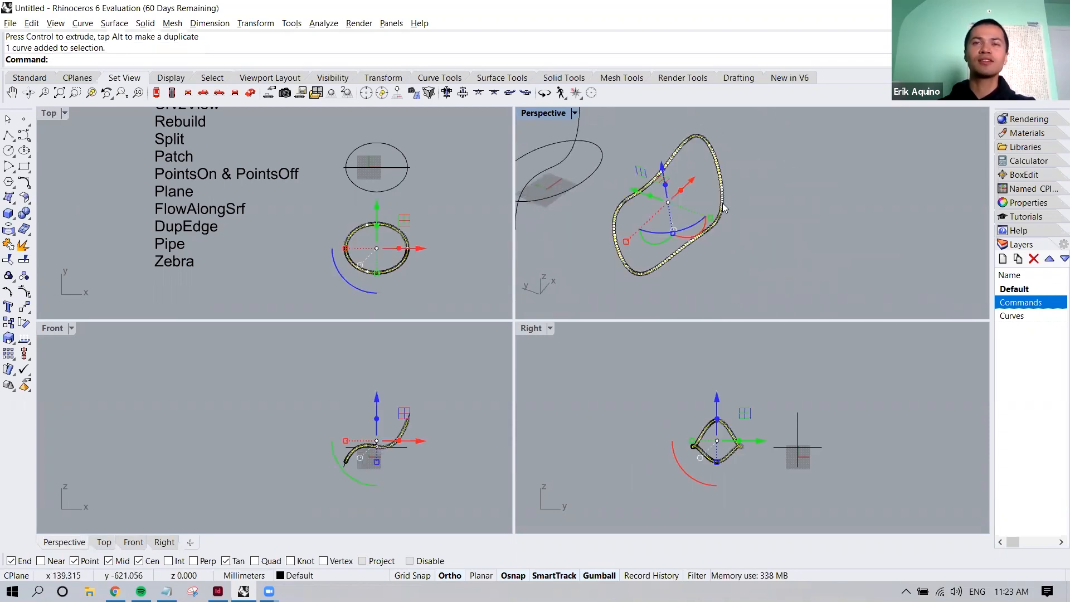
{"action": "right_click_drag", "start_coordinate": [701, 236], "coordinate": [624, 144]}
{"action": "double_click", "coordinate": [549, 113]}
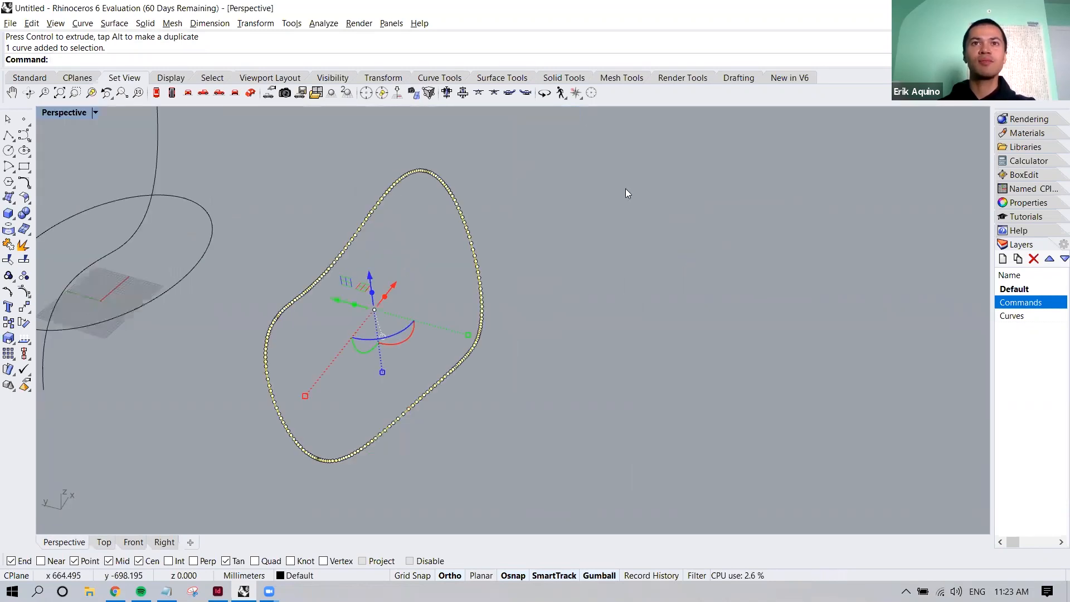
{"action": "left_click", "coordinate": [475, 256]}
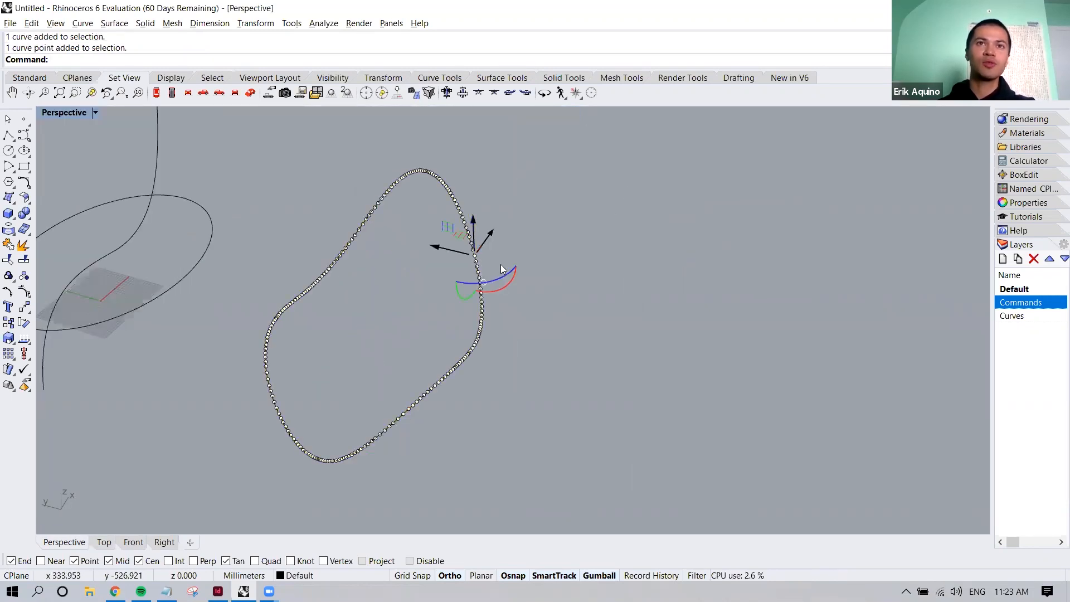
{"action": "left_click_drag", "start_coordinate": [436, 249], "coordinate": [496, 204]}
{"action": "right_click_drag", "start_coordinate": [555, 240], "coordinate": [623, 230]}
{"action": "key", "text": "Escape"}
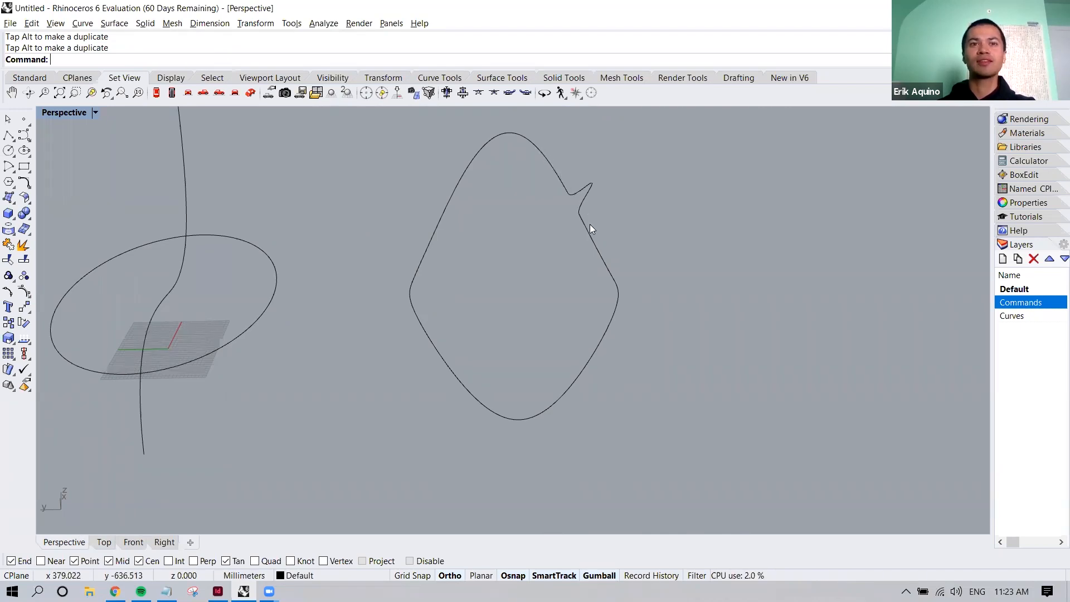
{"action": "key", "text": "ctrl+z"}
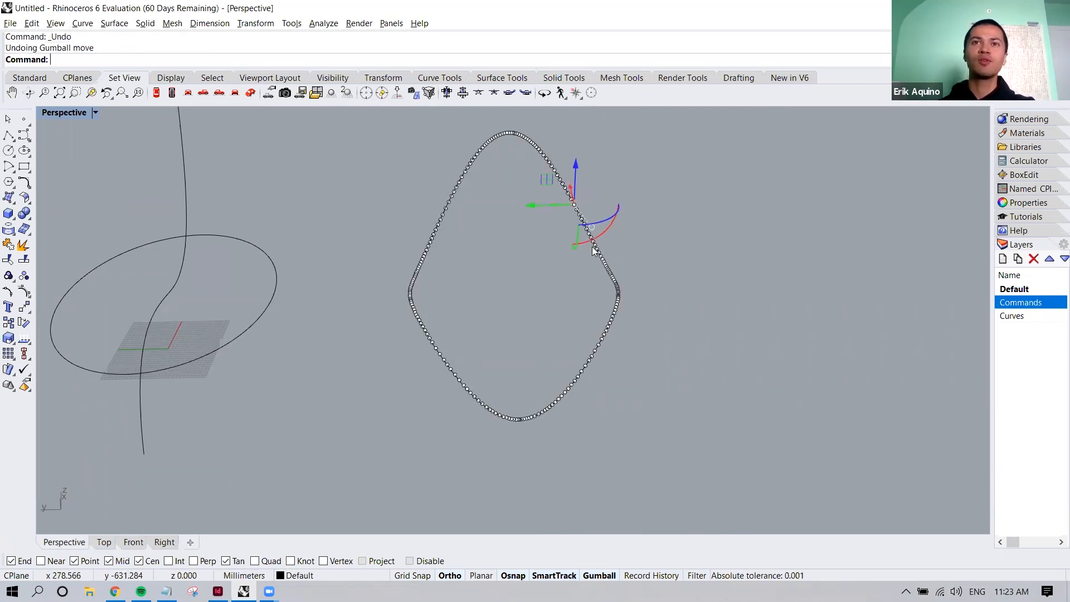
{"action": "left_click", "coordinate": [671, 243]}
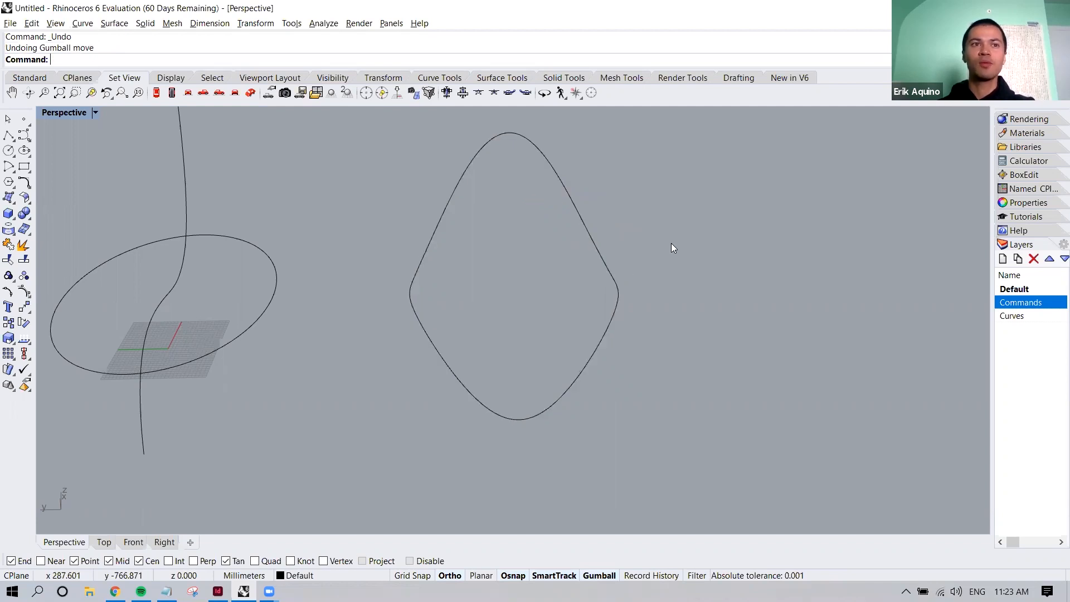
Check the command list in the Top view and return to the Perspective view
{"action": "left_click", "coordinate": [104, 542]}
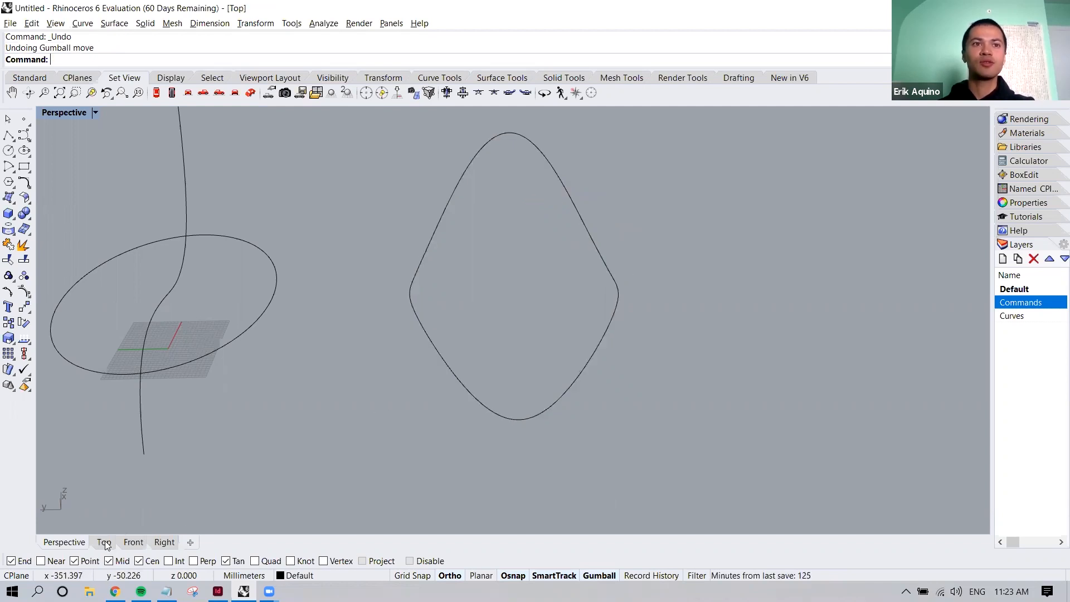
{"action": "right_click_drag", "start_coordinate": [309, 258], "coordinate": [300, 309]}
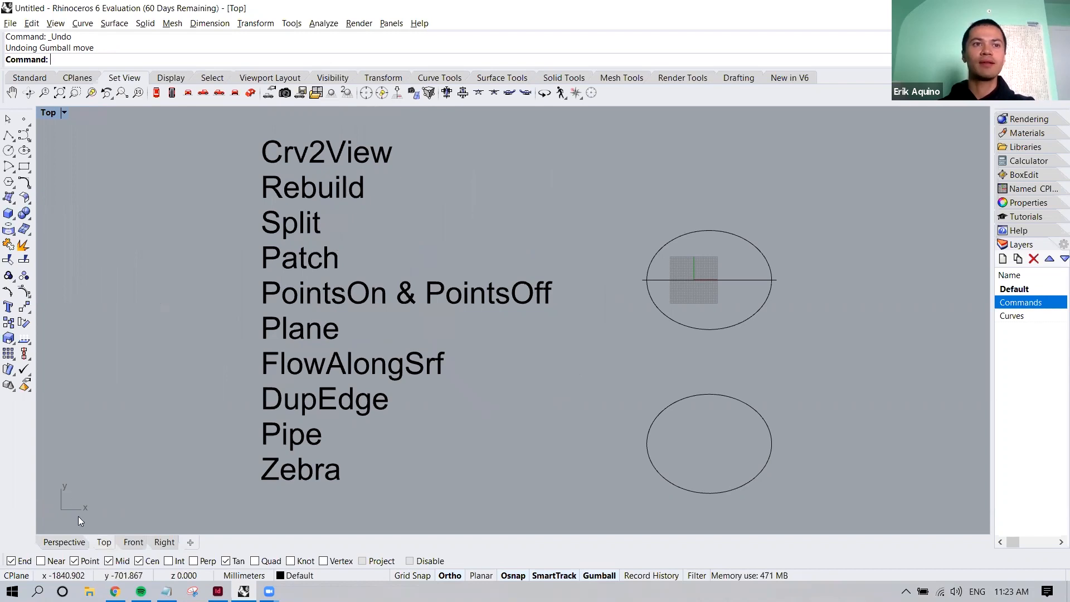
{"action": "left_click", "coordinate": [74, 543]}
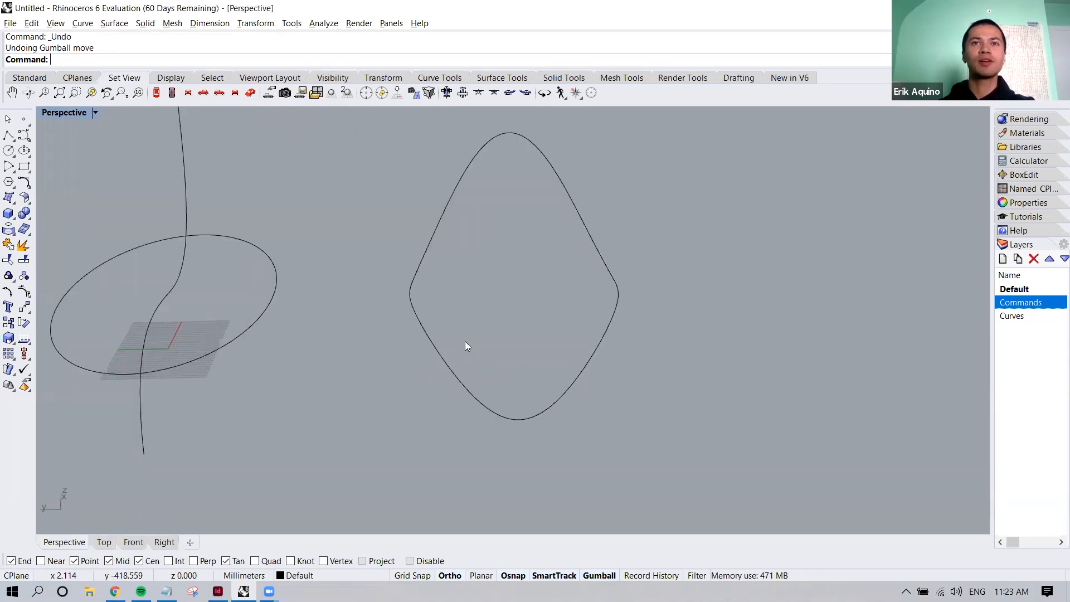
Open the Rebuild options for the combined 3D curve and move them clear of the curve
{"action": "right_click_drag", "start_coordinate": [604, 336], "coordinate": [549, 286]}
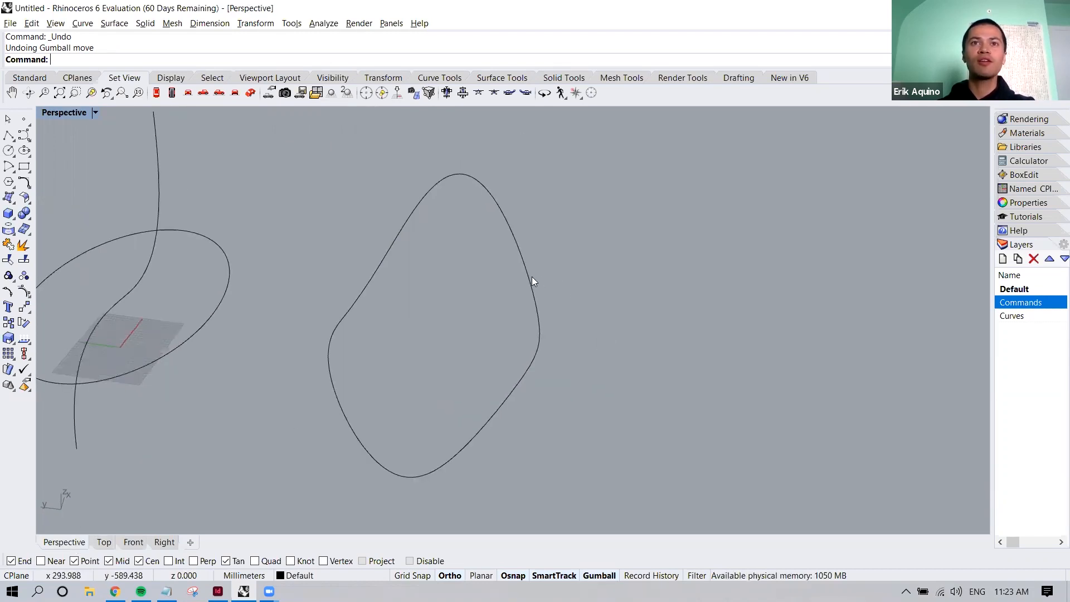
{"action": "left_click", "coordinate": [531, 276]}
{"action": "type", "text": "Rebui"}
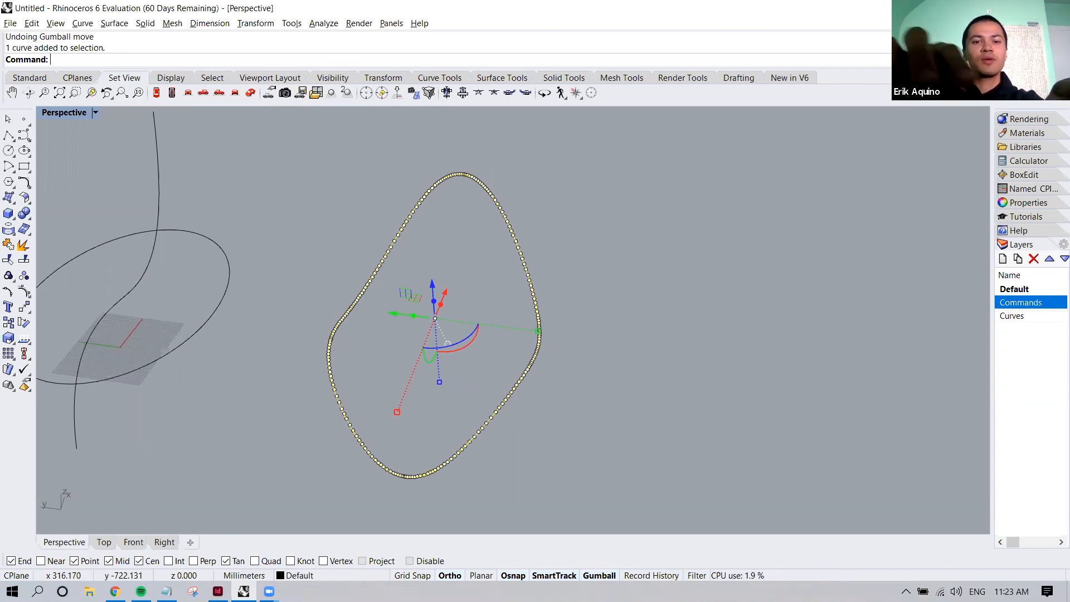
{"action": "key", "text": "Return"}
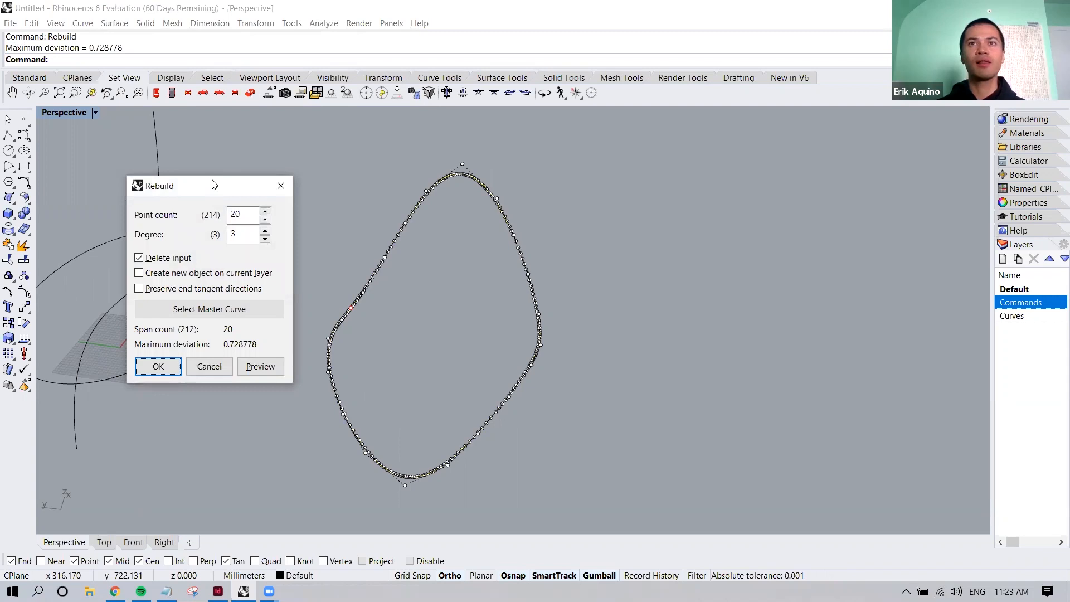
{"action": "left_click_drag", "start_coordinate": [214, 184], "coordinate": [725, 166]}
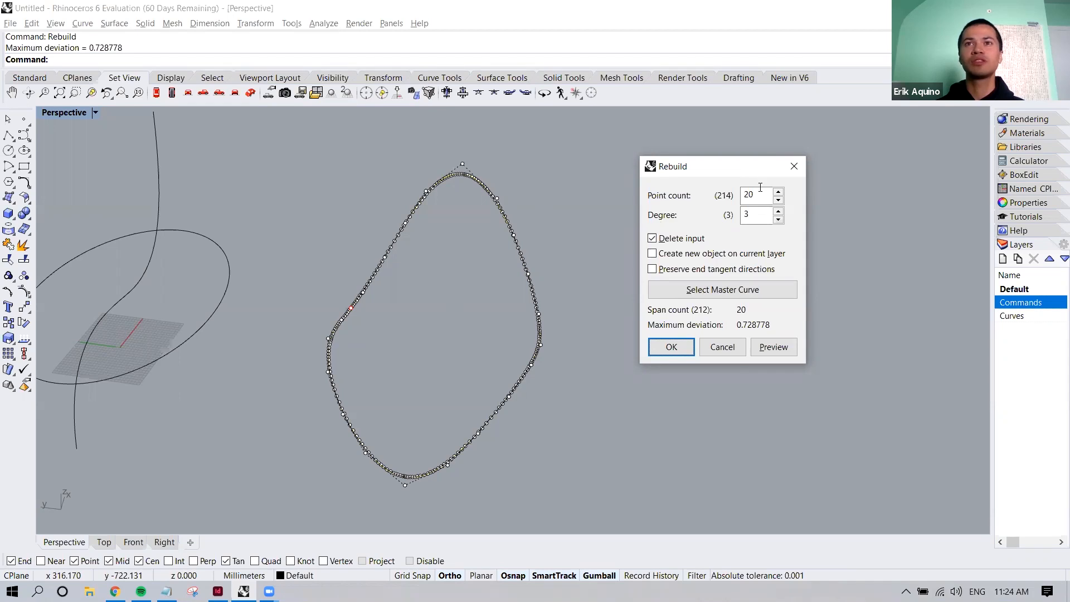
Preview the curve rebuilt with a point count of 5 and compare it with the original from another angle
{"action": "left_click_drag", "start_coordinate": [765, 189], "coordinate": [734, 201]}
{"action": "type", "text": "3"}
{"action": "key", "text": "BackSpace"}
{"action": "type", "text": "5"}
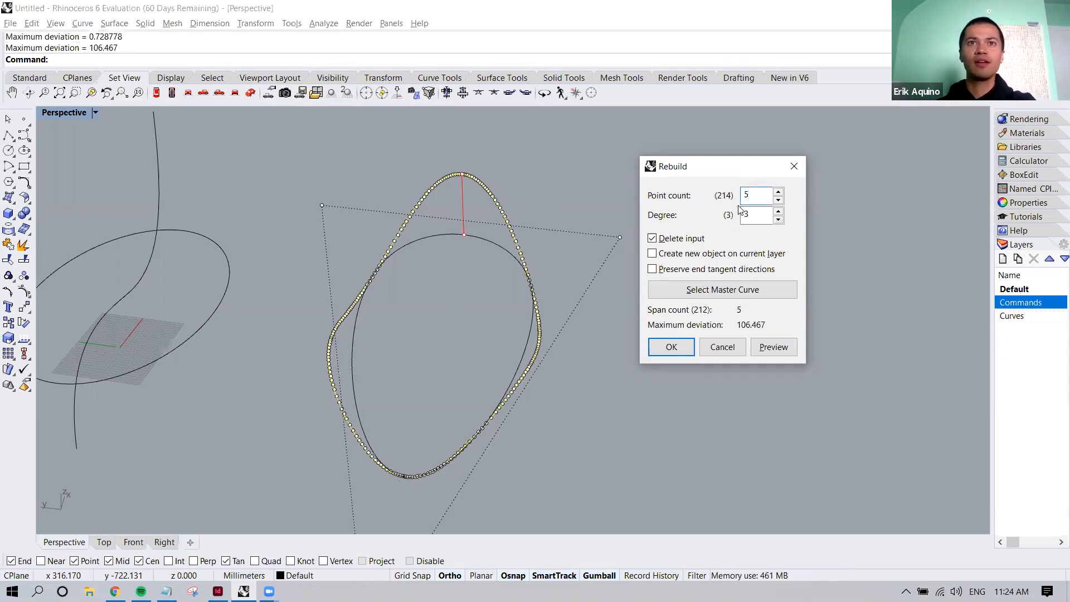
{"action": "right_click_drag", "start_coordinate": [515, 283], "coordinate": [444, 243]}
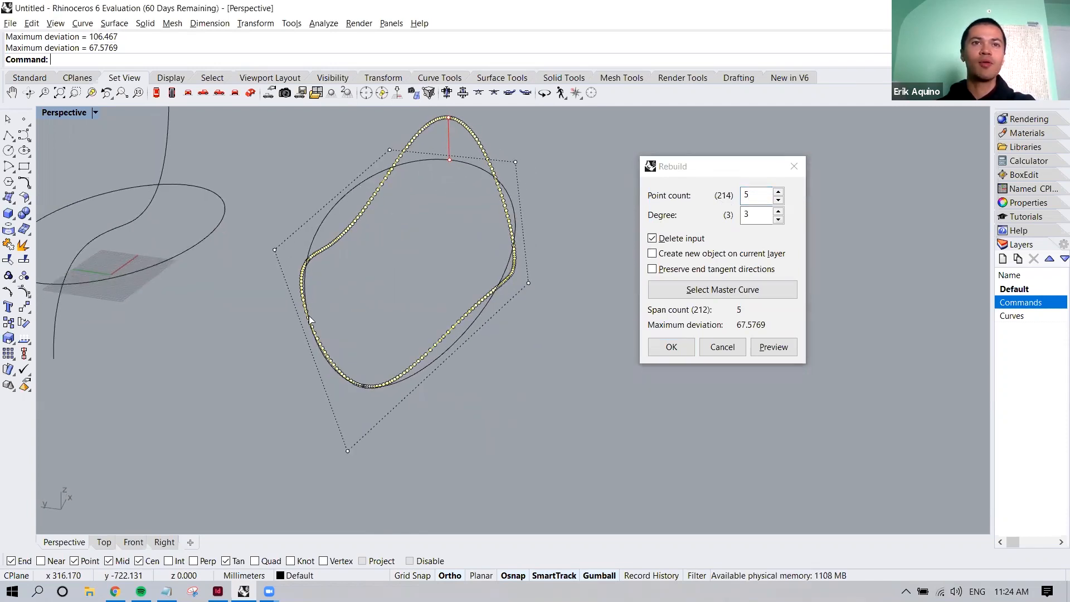
{"action": "right_click_drag", "start_coordinate": [483, 302], "coordinate": [306, 330]}
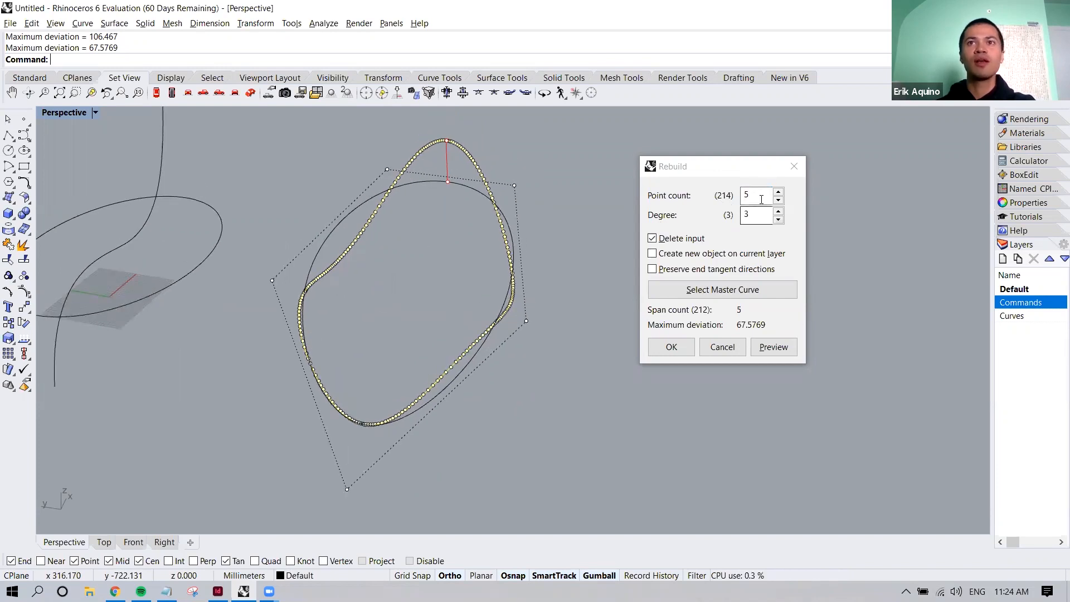
Rebuild the combined curve with 30 points at degree 3, checking the preview closely against the original before accepting
{"action": "left_click", "coordinate": [741, 196]}
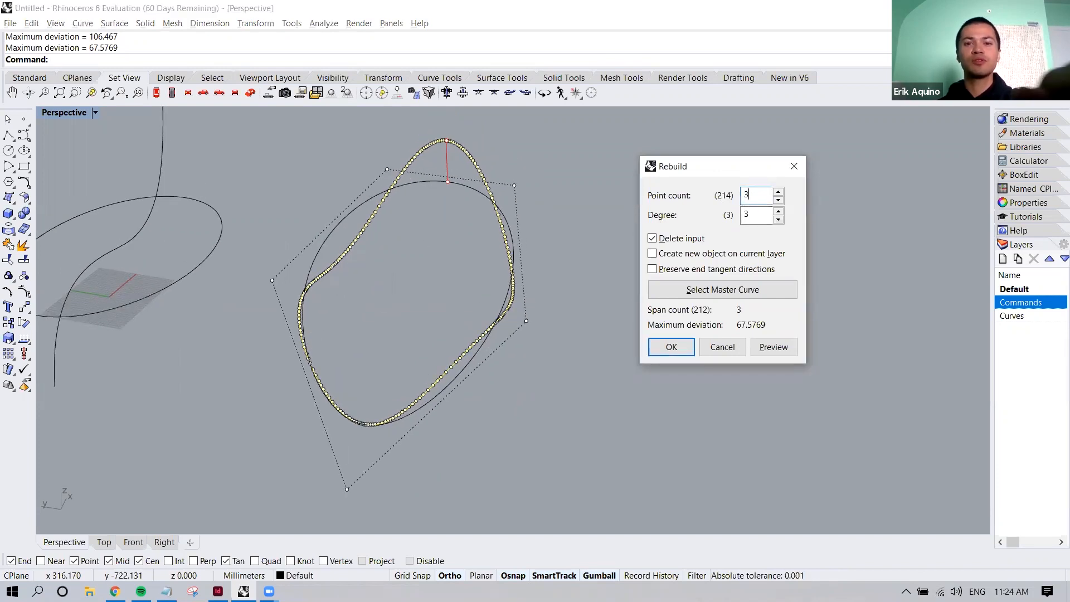
{"action": "type", "text": "30"}
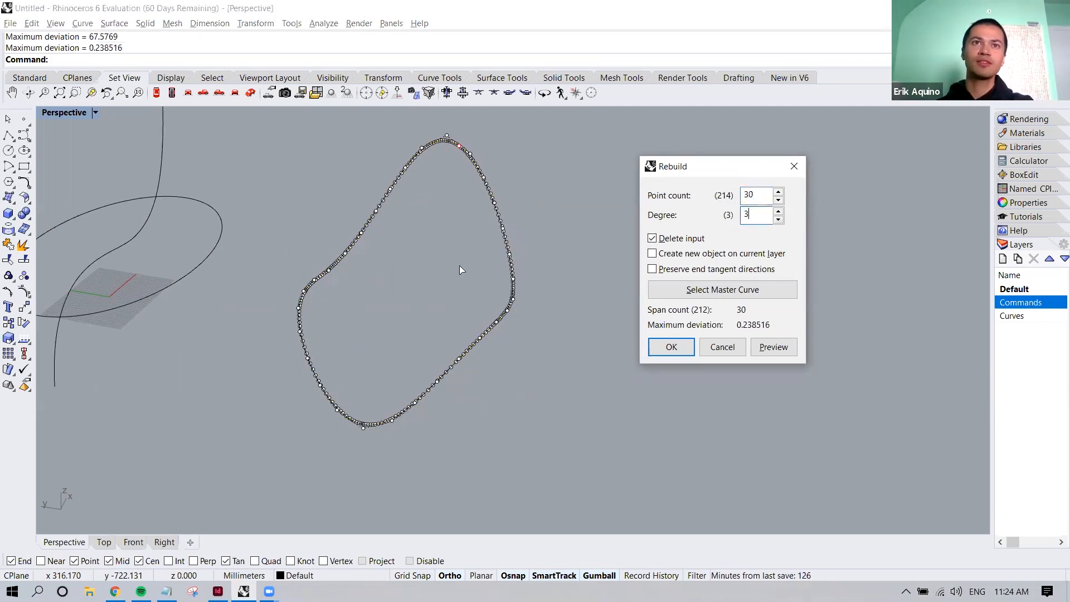
{"action": "right_click_drag", "start_coordinate": [487, 263], "coordinate": [403, 331]}
{"action": "scroll", "coordinate": [397, 334], "scroll_direction": "up", "scroll_amount": 1}
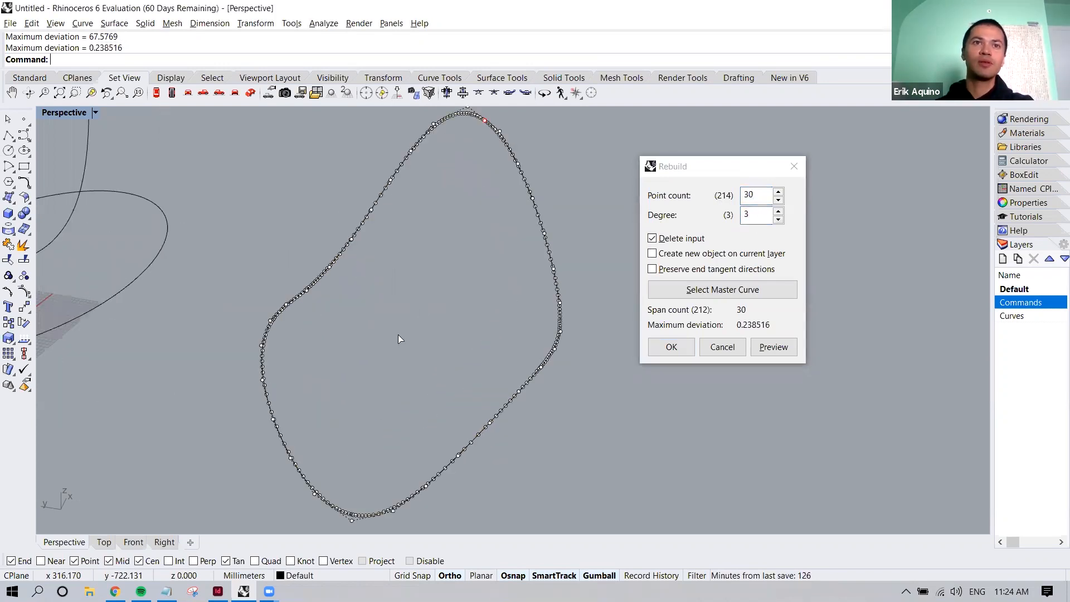
{"action": "scroll", "coordinate": [398, 335], "scroll_direction": "up", "scroll_amount": 3}
{"action": "scroll", "coordinate": [282, 263], "scroll_direction": "up", "scroll_amount": 2}
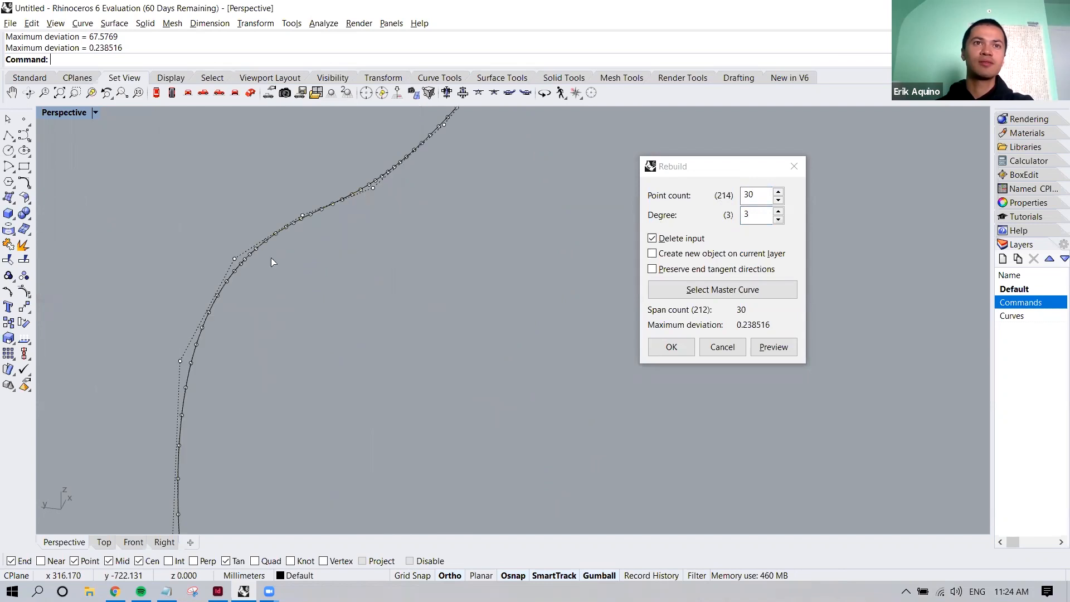
{"action": "scroll", "coordinate": [246, 257], "scroll_direction": "up", "scroll_amount": 2}
{"action": "mouse_move", "coordinate": [150, 364]}
{"action": "right_mouse_down", "text": "shift"}
{"action": "mouse_move", "coordinate": [170, 352]}
{"action": "mouse_move", "coordinate": [162, 356]}
{"action": "right_mouse_up", "text": "shift"}
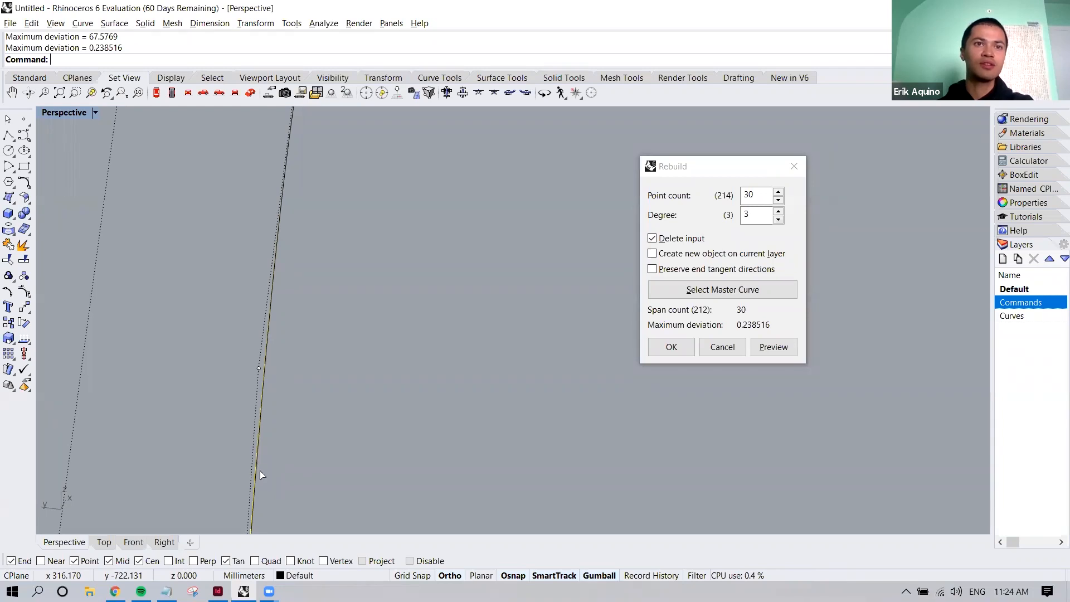
{"action": "scroll", "coordinate": [257, 440], "scroll_direction": "down", "scroll_amount": 5}
{"action": "mouse_move", "coordinate": [262, 440]}
{"action": "right_mouse_down", "text": "shift"}
{"action": "mouse_move", "coordinate": [274, 404]}
{"action": "mouse_move", "coordinate": [245, 429]}
{"action": "right_mouse_up", "text": "shift"}
{"action": "scroll", "coordinate": [219, 302], "scroll_direction": "up", "scroll_amount": 6}
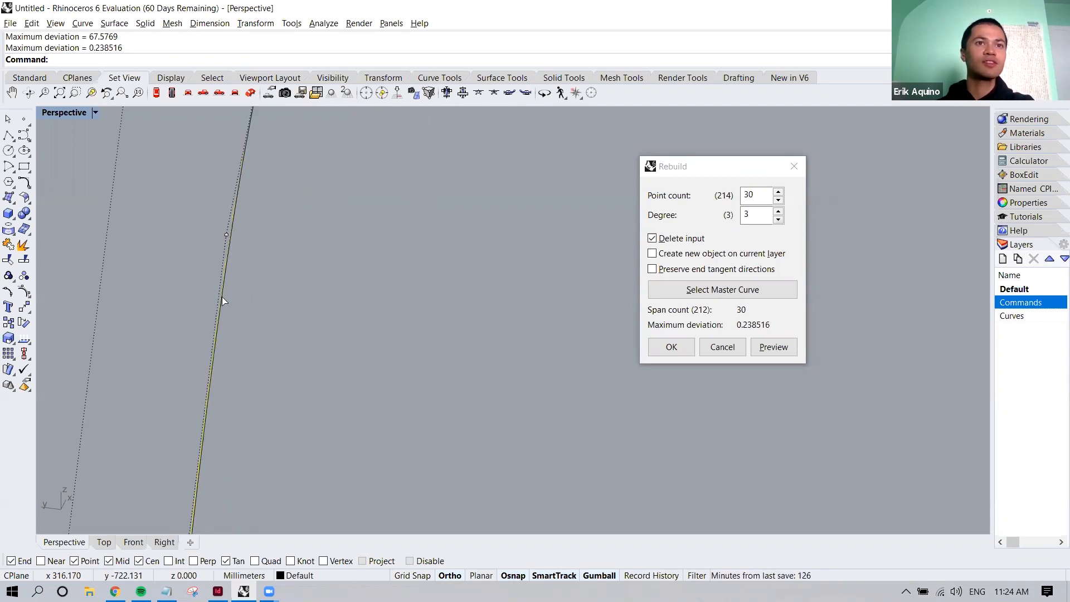
{"action": "scroll", "coordinate": [209, 331], "scroll_direction": "down", "scroll_amount": 6}
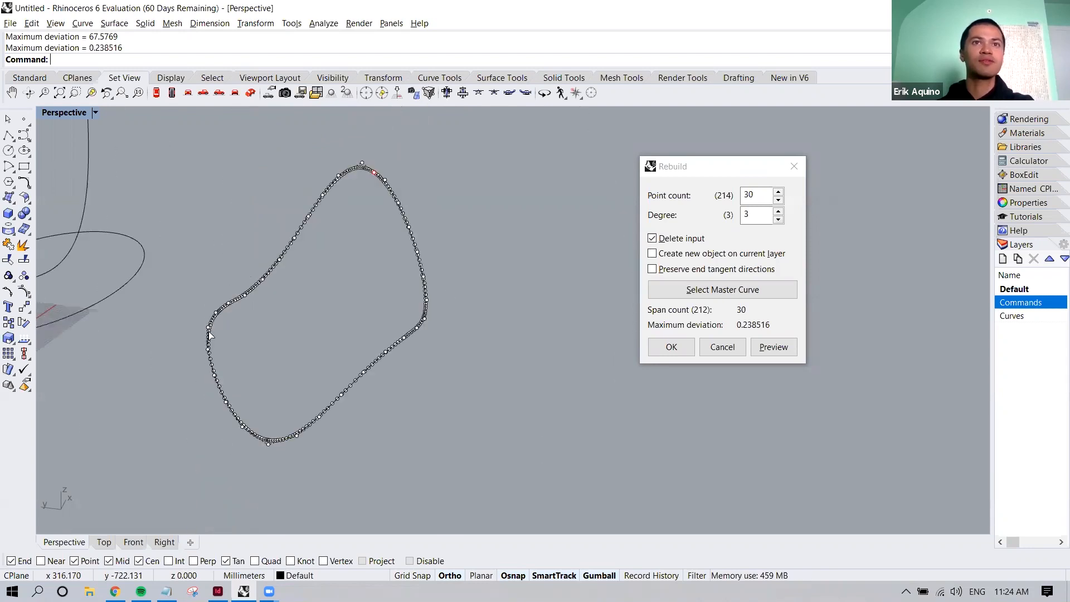
{"action": "left_click", "coordinate": [679, 344]}
Try pulling control points of the rebuilt curve to see its deformation, and undo the moves
{"action": "right_click_drag", "start_coordinate": [515, 293], "coordinate": [581, 293]}
{"action": "left_click", "coordinate": [581, 293]}
{"action": "left_click", "coordinate": [511, 254]}
{"action": "left_click", "coordinate": [495, 243]}
{"action": "left_click_drag", "start_coordinate": [454, 243], "coordinate": [465, 244]}
{"action": "key", "text": "Escape"}
{"action": "key", "text": "Escape"}
{"action": "right_click_drag", "start_coordinate": [552, 249], "coordinate": [587, 249]}
{"action": "key", "text": "ctrl+z"}
{"action": "key", "text": "ctrl+z"}
{"action": "type", "text": "Rebuild"}
{"action": "key", "text": "Return"}
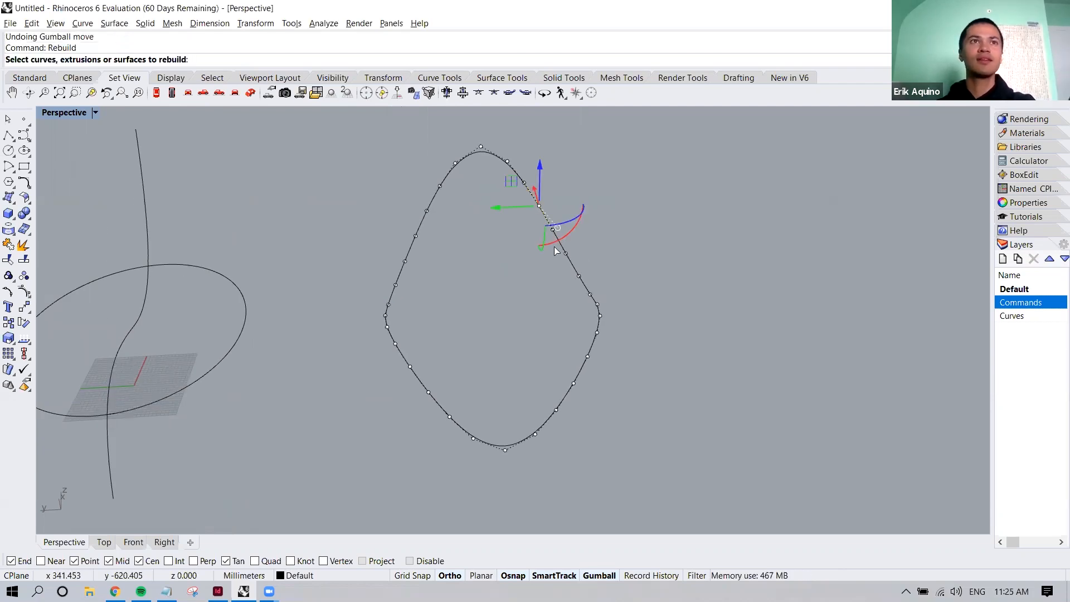
{"action": "left_click", "coordinate": [563, 246]}
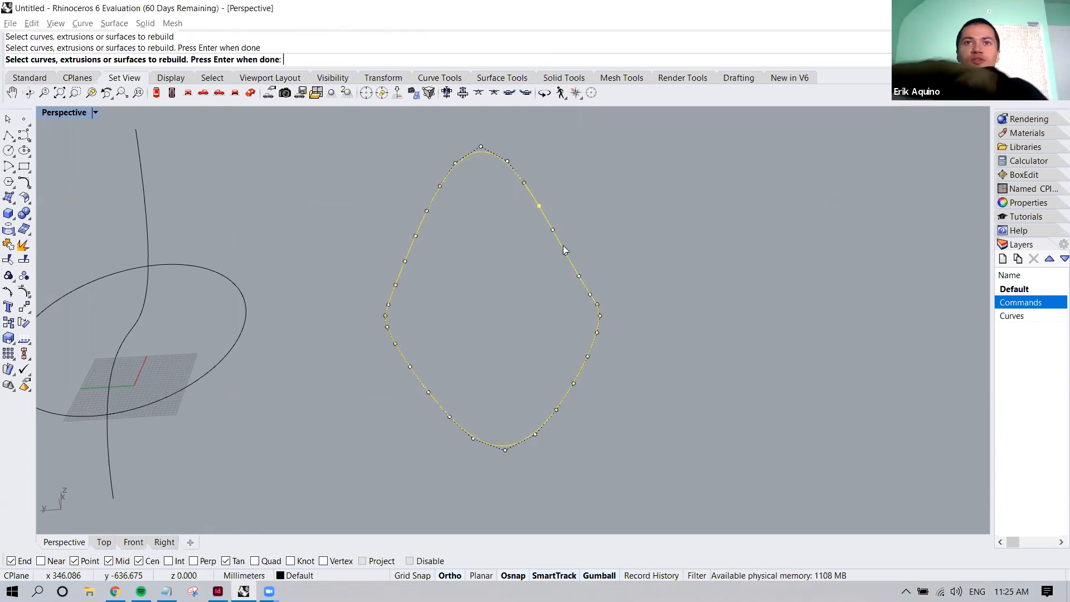
{"action": "key", "text": "Return"}
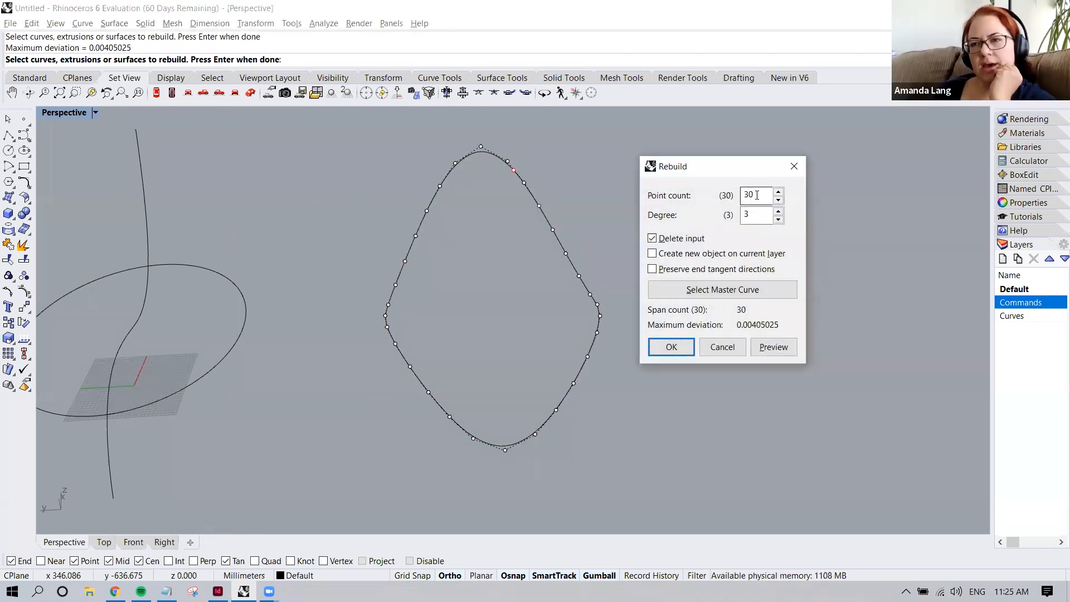
{"action": "left_click_drag", "start_coordinate": [757, 195], "coordinate": [739, 200]}
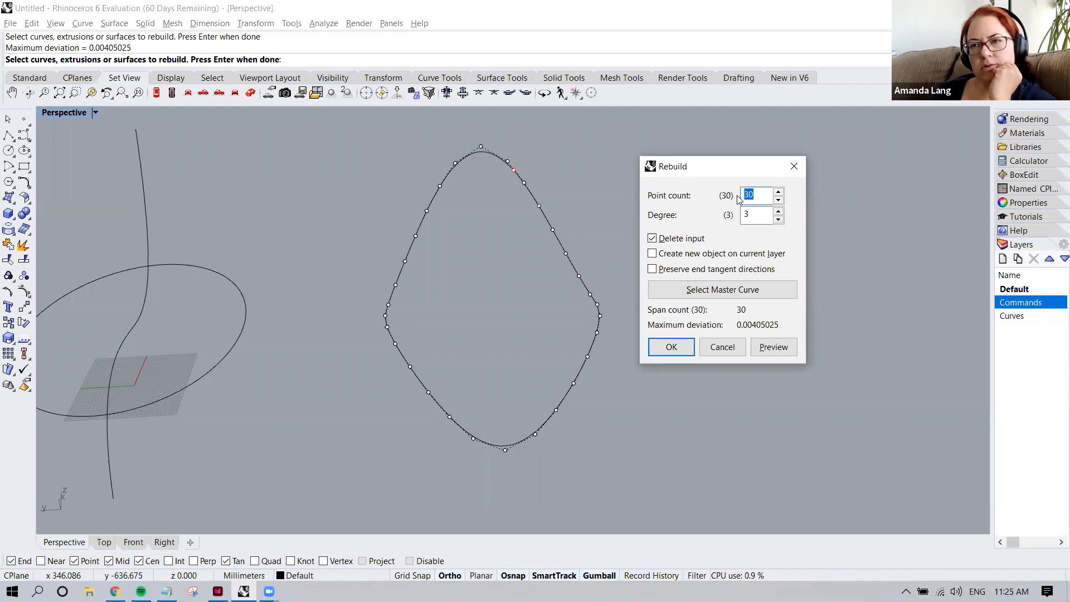
{"action": "left_click", "coordinate": [793, 166]}
{"action": "key", "text": "Escape"}
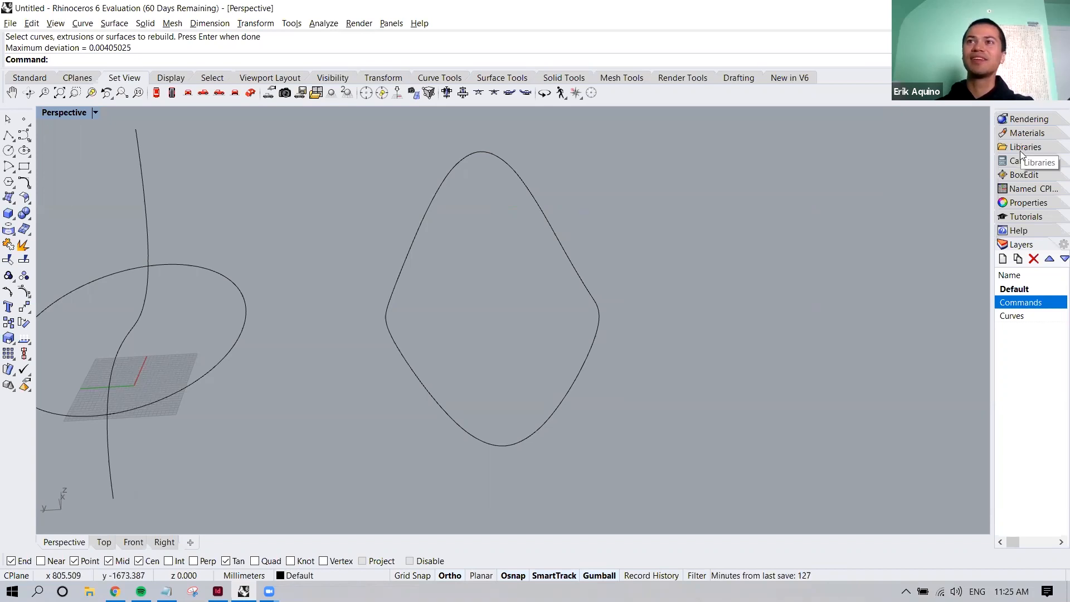
Make the Curves layer current and frame its labelled 1 to 4 degree sample curves in the Top view
{"action": "double_click", "coordinate": [1020, 303]}
{"action": "double_click", "coordinate": [1019, 317]}
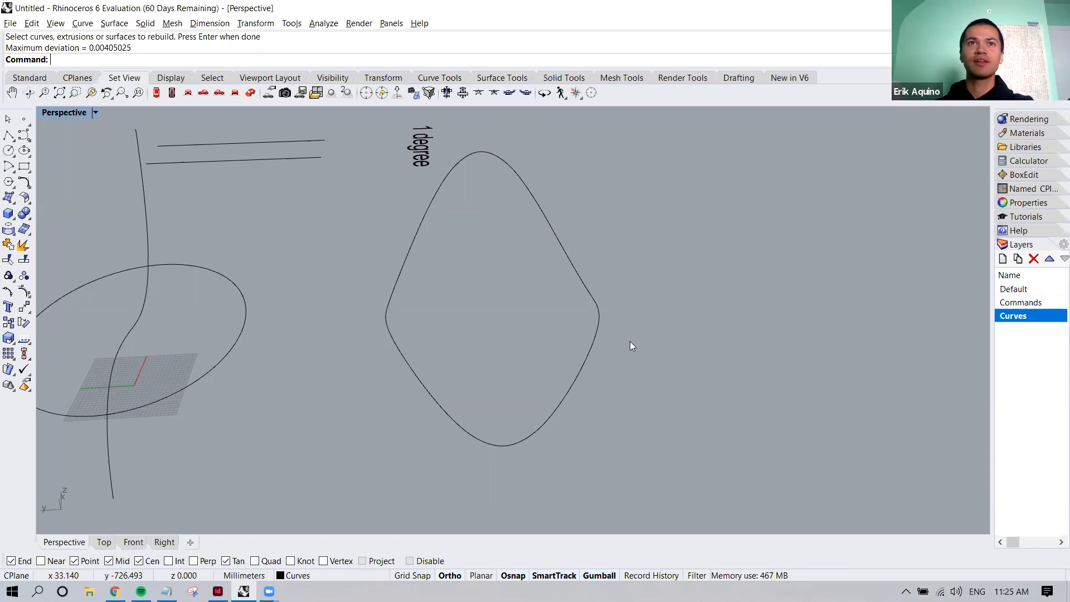
{"action": "scroll", "coordinate": [629, 341], "scroll_direction": "down", "scroll_amount": 9}
{"action": "right_click_drag", "start_coordinate": [513, 332], "coordinate": [250, 380]}
{"action": "left_click", "coordinate": [106, 540]}
{"action": "scroll", "coordinate": [337, 361], "scroll_direction": "down", "scroll_amount": 8}
{"action": "scroll", "coordinate": [515, 358], "scroll_direction": "up", "scroll_amount": 5}
{"action": "right_click_drag", "start_coordinate": [499, 372], "coordinate": [407, 387]}
{"action": "right_click_drag", "start_coordinate": [520, 366], "coordinate": [417, 366]}
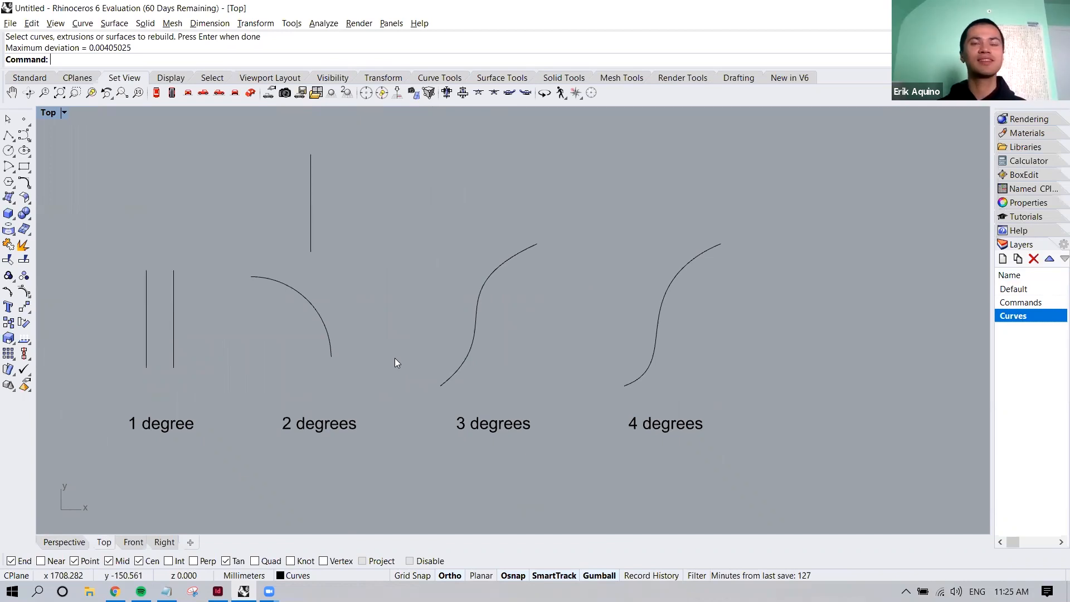
Examine the control points of the sample curves one by one, comparing the 1, 2, 3 and 4 degree examples
{"action": "left_click", "coordinate": [145, 301]}
{"action": "left_click", "coordinate": [197, 303]}
{"action": "left_click", "coordinate": [172, 299]}
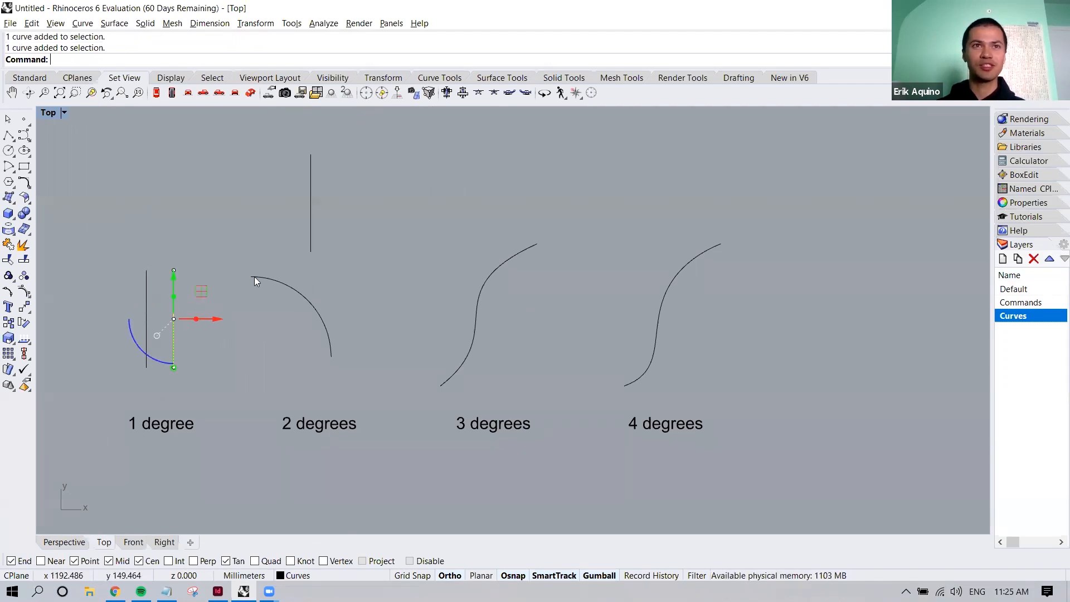
{"action": "key", "text": "Escape"}
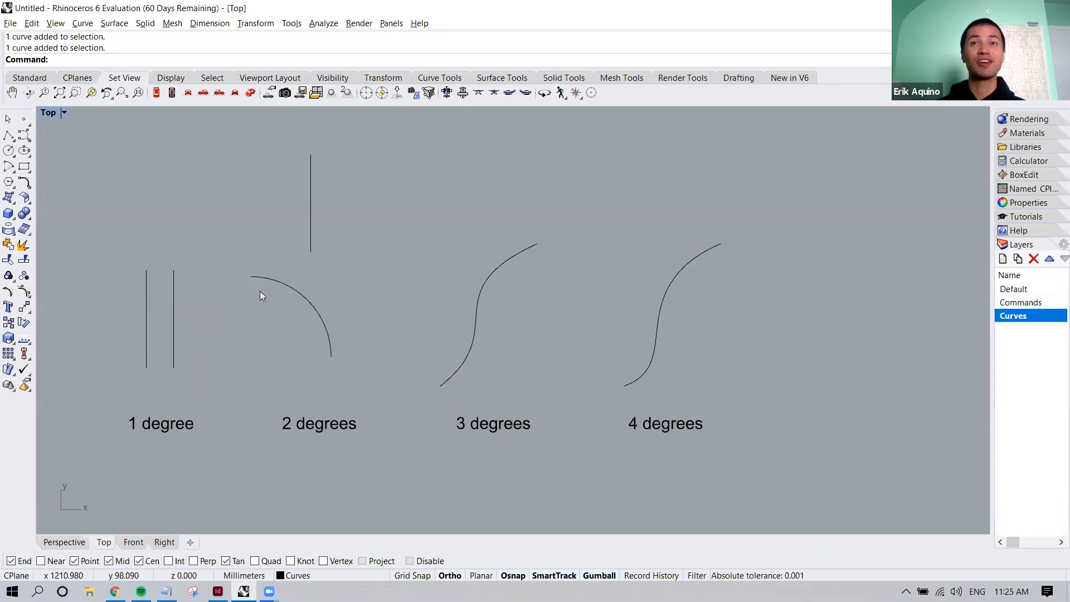
{"action": "left_click", "coordinate": [278, 279]}
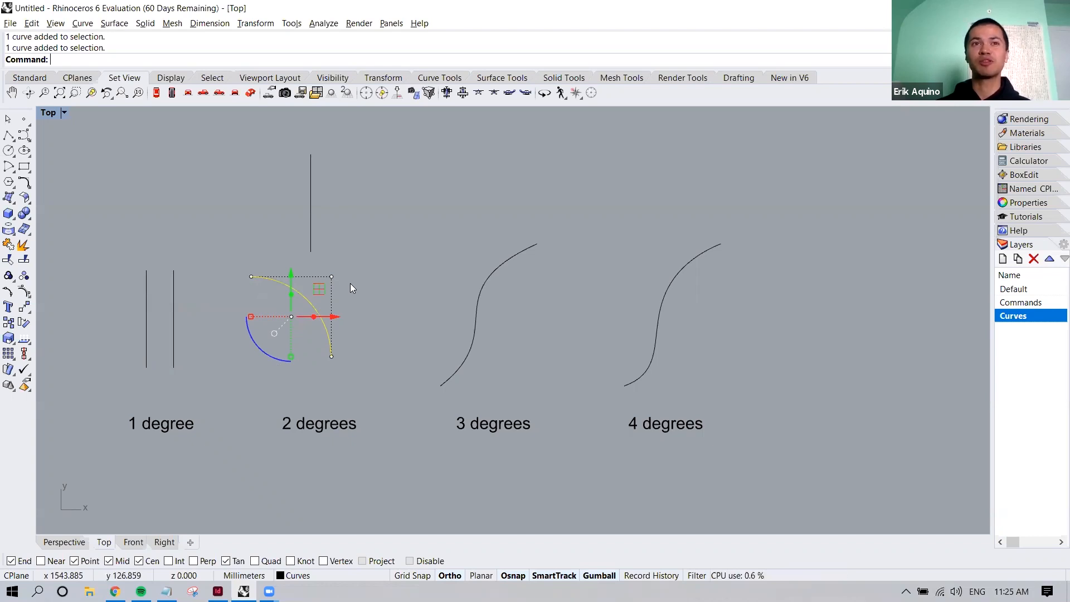
{"action": "left_click", "coordinate": [146, 303]}
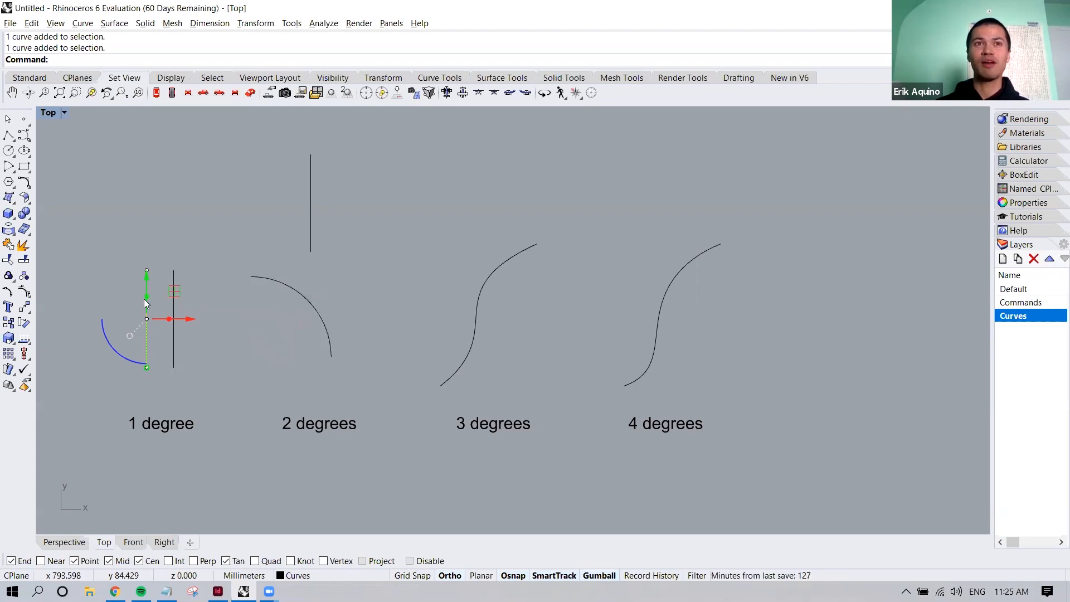
{"action": "left_click", "coordinate": [273, 279]}
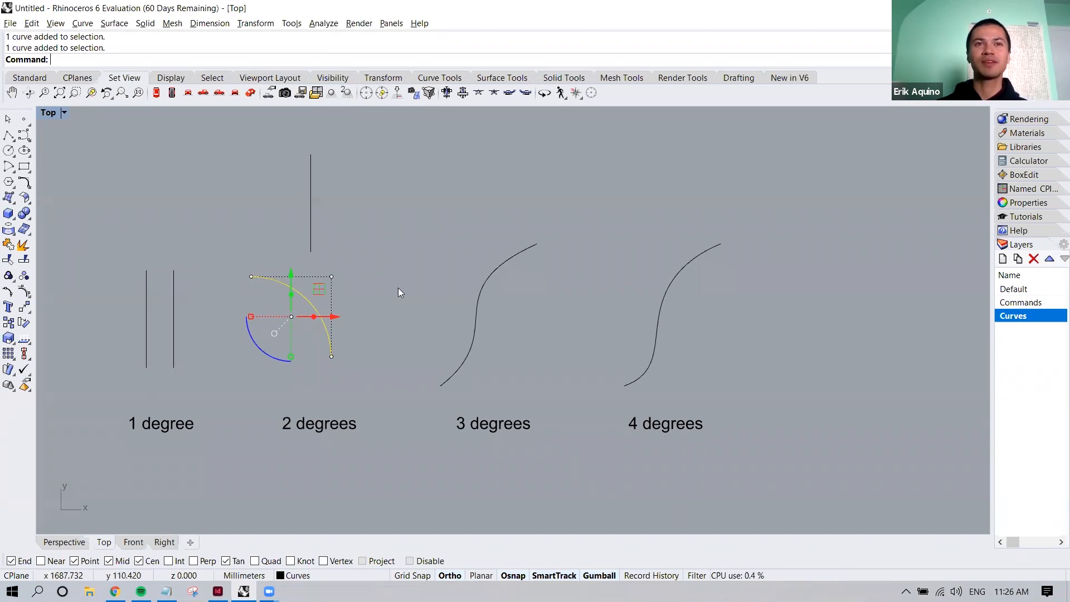
{"action": "left_click", "coordinate": [484, 289]}
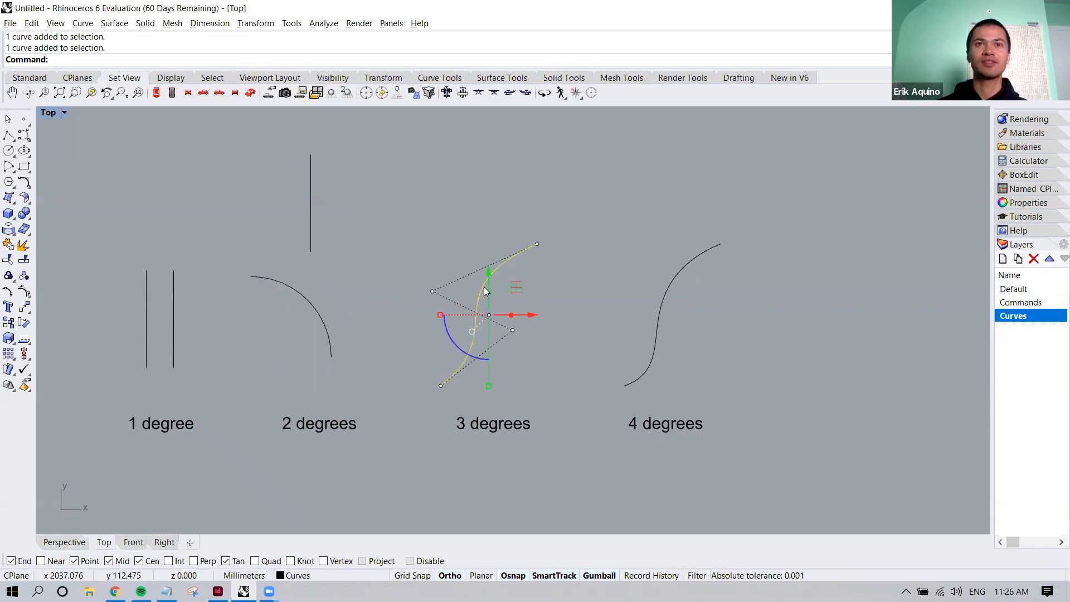
{"action": "right_click_drag", "start_coordinate": [490, 293], "coordinate": [417, 306]}
{"action": "left_click", "coordinate": [586, 304]}
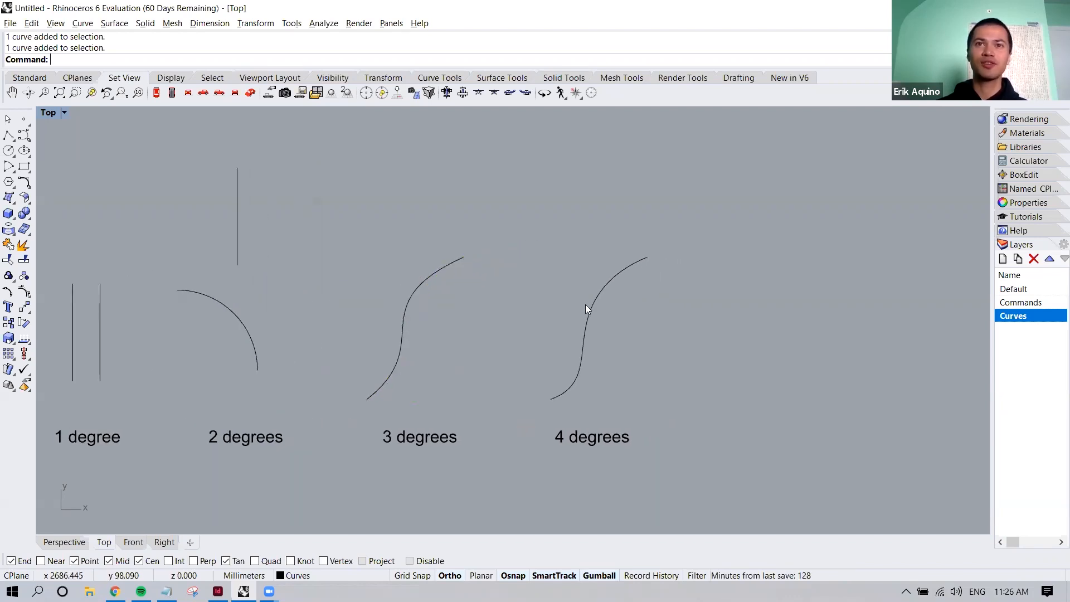
{"action": "right_click_drag", "start_coordinate": [440, 332], "coordinate": [586, 334]}
{"action": "left_click", "coordinate": [218, 309]}
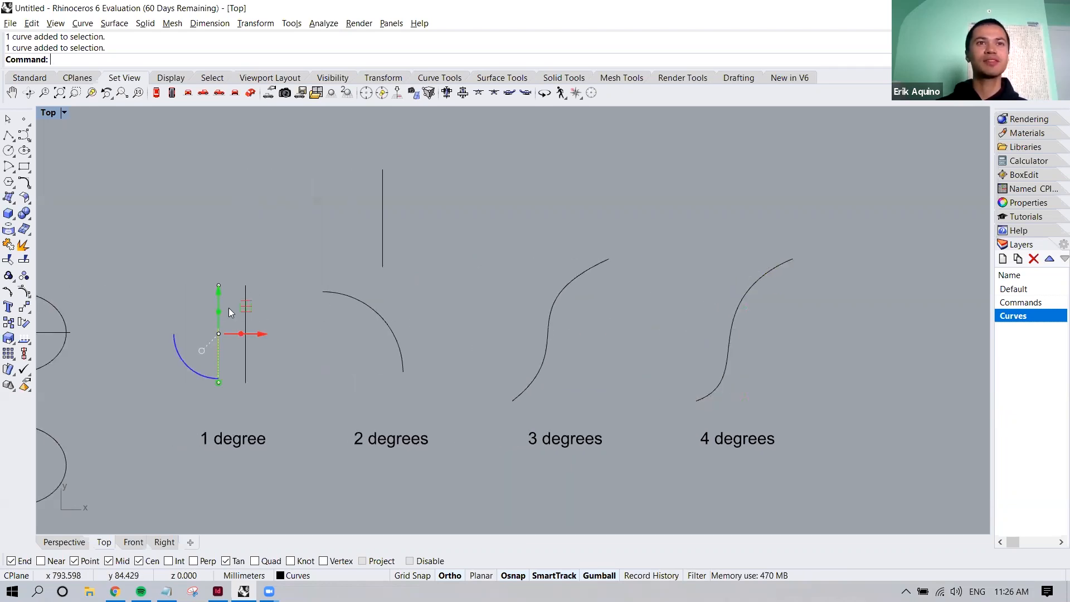
{"action": "right_click_drag", "start_coordinate": [270, 326], "coordinate": [319, 329]}
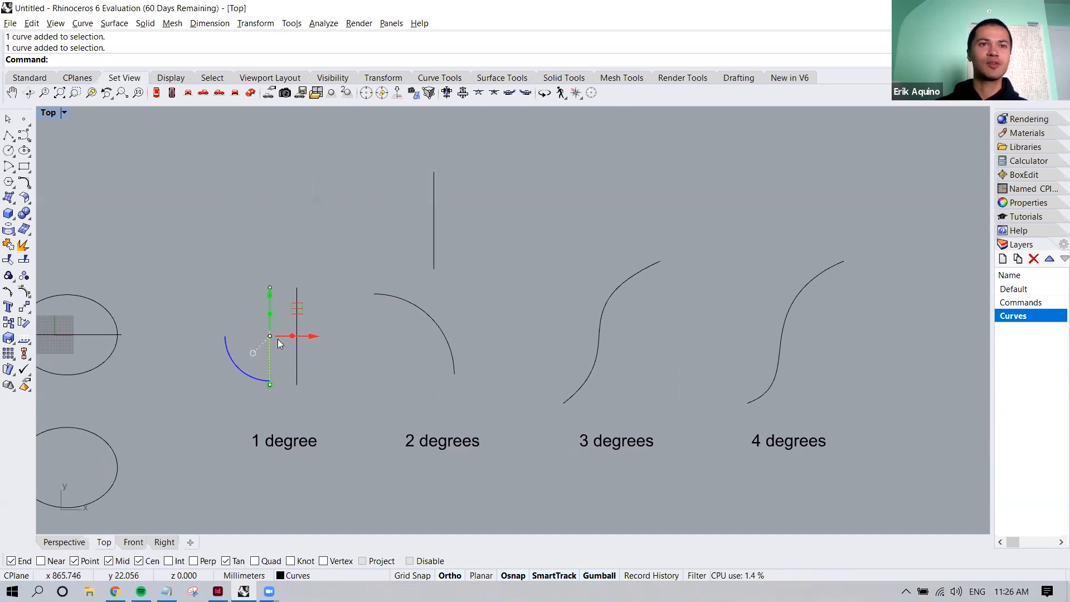
{"action": "scroll", "coordinate": [278, 338], "scroll_direction": "up", "scroll_amount": 4}
{"action": "key", "text": "Escape"}
Turn on the control points of all five labelled sample curves with PointsOn
{"action": "scroll", "coordinate": [240, 222], "scroll_direction": "down", "scroll_amount": 10}
{"action": "left_click_drag", "start_coordinate": [231, 196], "coordinate": [586, 303]}
{"action": "type", "text": "PointsOn"}
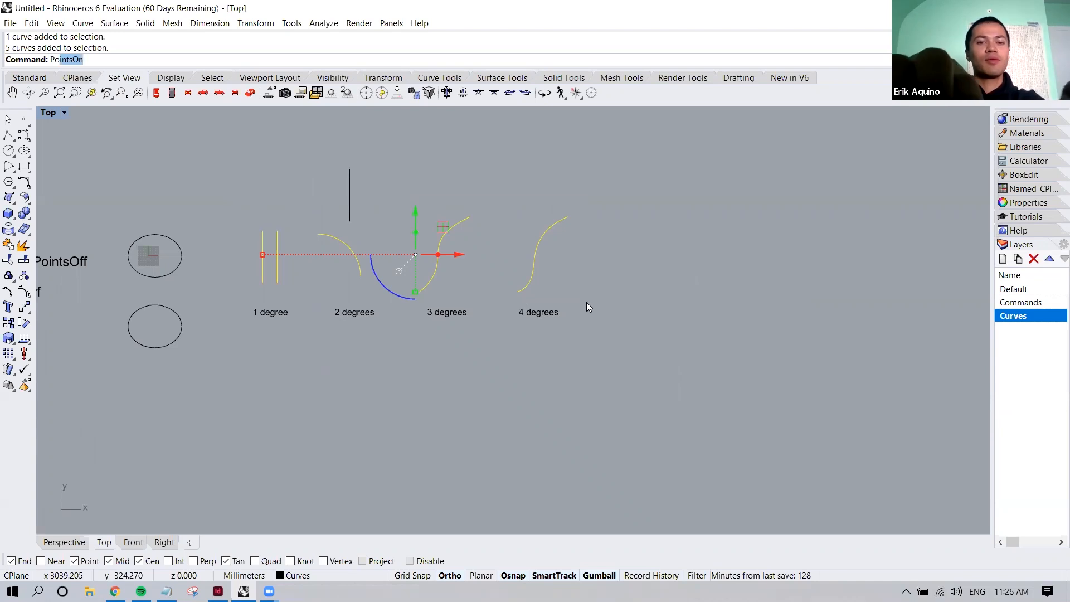
{"action": "key", "text": "Return"}
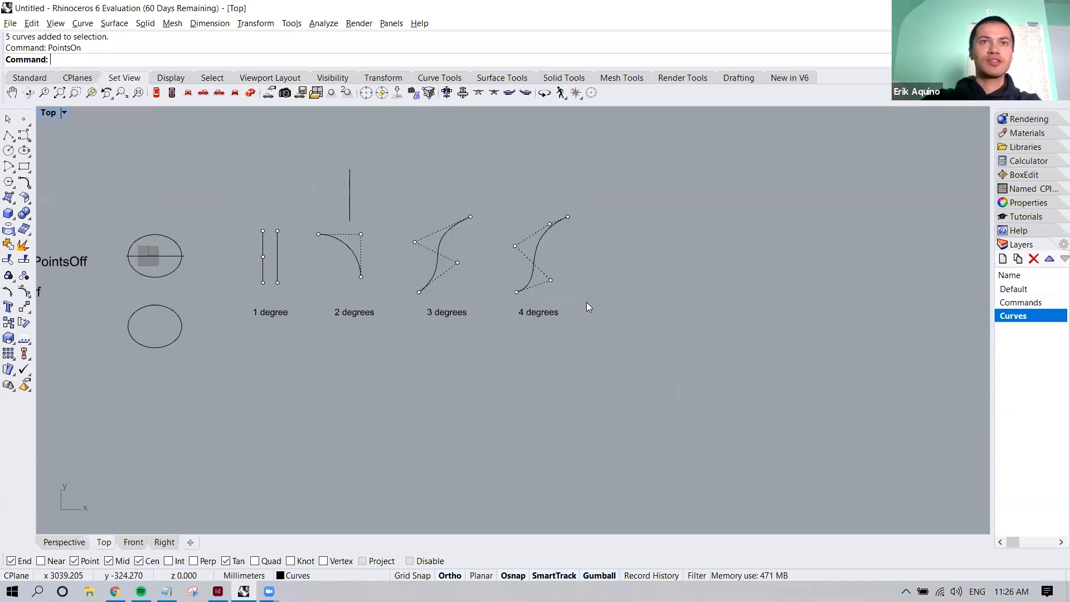
{"action": "scroll", "coordinate": [313, 259], "scroll_direction": "up", "scroll_amount": 3}
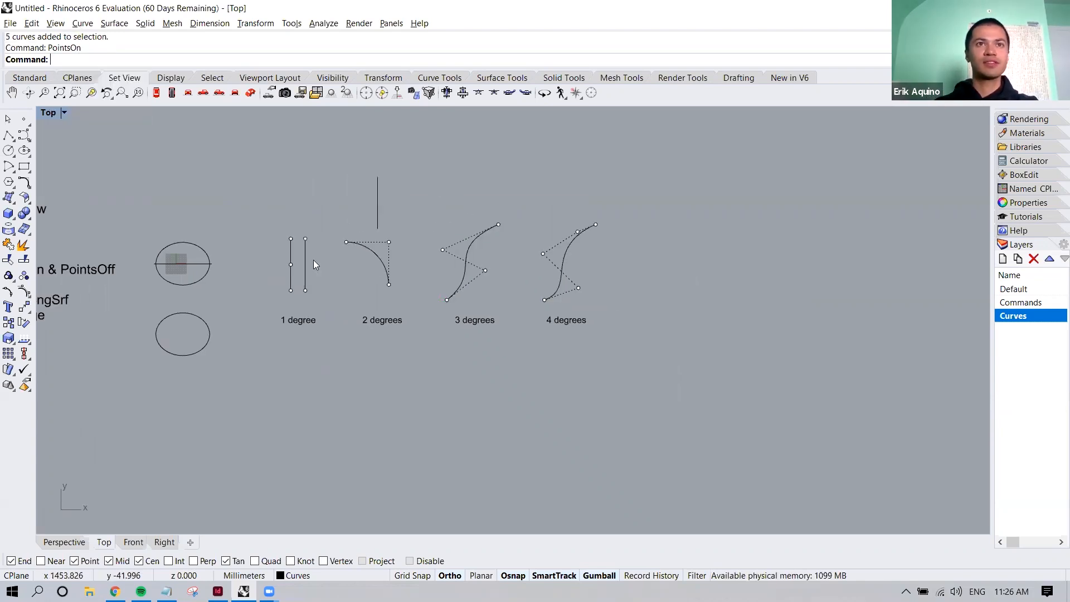
{"action": "scroll", "coordinate": [313, 260], "scroll_direction": "up", "scroll_amount": 3}
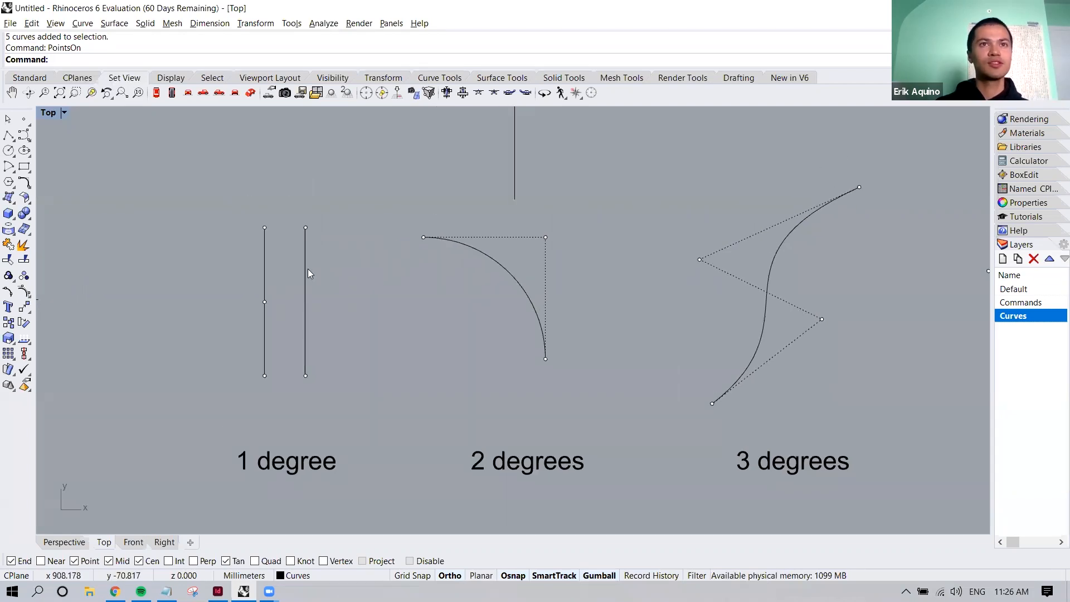
Move the lower end point of the second 1 degree line in the positive X direction so the line slants
{"action": "left_click", "coordinate": [303, 349]}
{"action": "left_click", "coordinate": [297, 392]}
{"action": "left_click", "coordinate": [305, 375]}
{"action": "left_click_drag", "start_coordinate": [351, 375], "coordinate": [403, 376]}
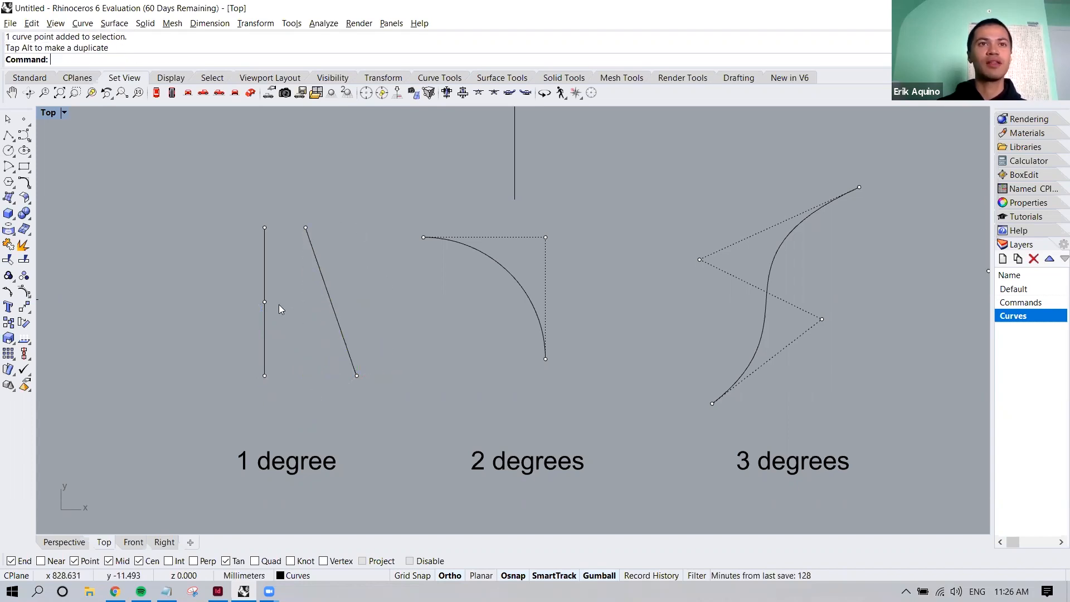
Move the middle control point of the first 1 degree line in the negative X direction so the line bends into a V
{"action": "left_click", "coordinate": [264, 302]}
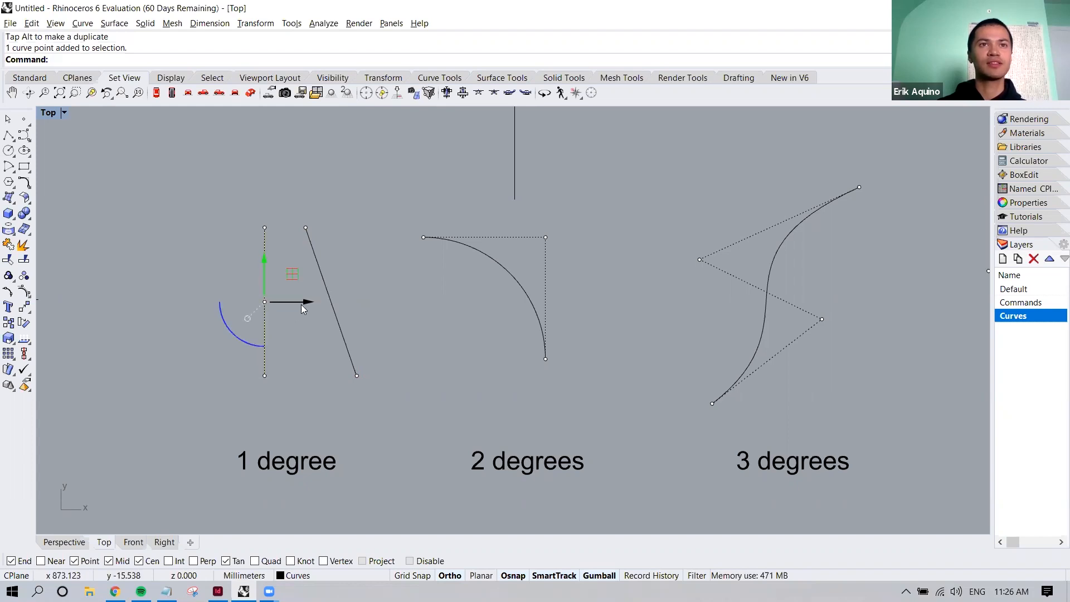
{"action": "left_click_drag", "start_coordinate": [308, 306], "coordinate": [214, 303]}
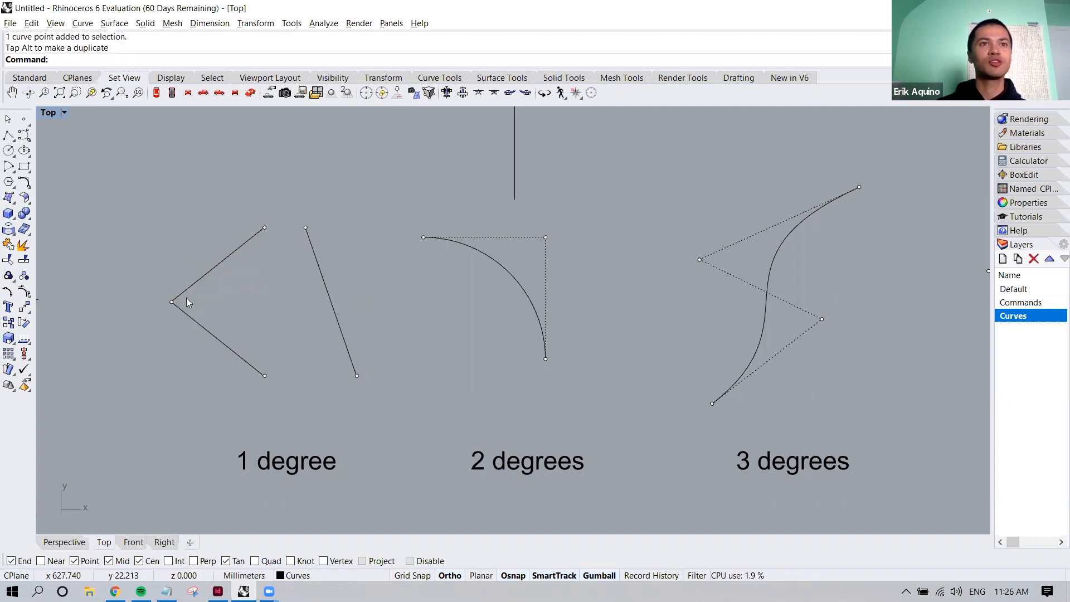
{"action": "left_click_drag", "start_coordinate": [145, 285], "coordinate": [192, 318]}
{"action": "left_click", "coordinate": [249, 309]}
{"action": "scroll", "coordinate": [247, 309], "scroll_direction": "down", "scroll_amount": 6}
{"action": "right_click_drag", "start_coordinate": [325, 319], "coordinate": [297, 347]}
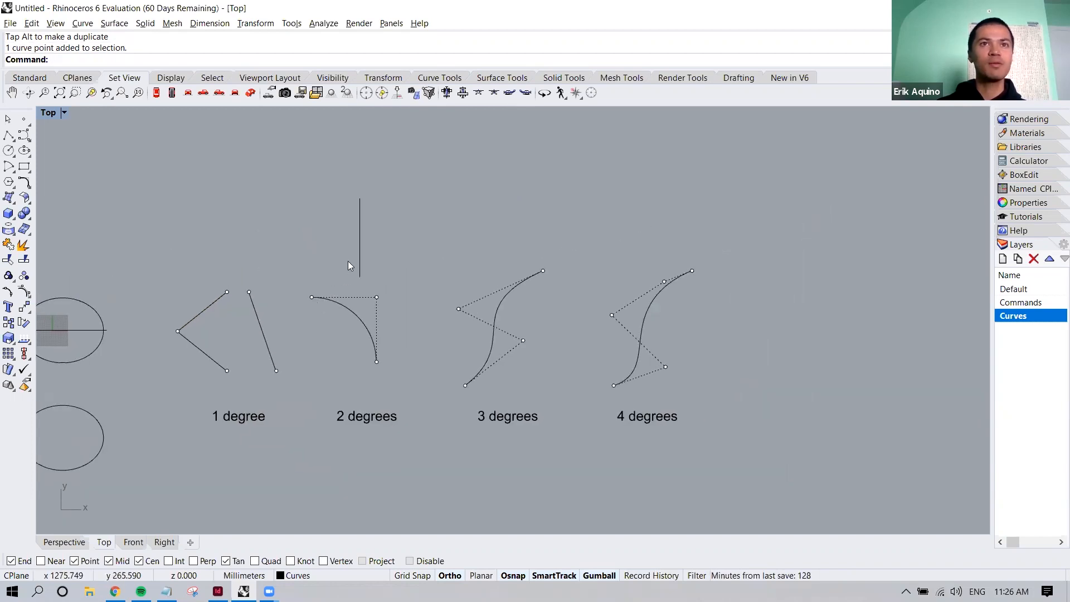
Turn on the control points of the vertical line above the 2 degrees curve with PointsOn
{"action": "scroll", "coordinate": [347, 264], "scroll_direction": "up", "scroll_amount": 5}
{"action": "left_click", "coordinate": [366, 243]}
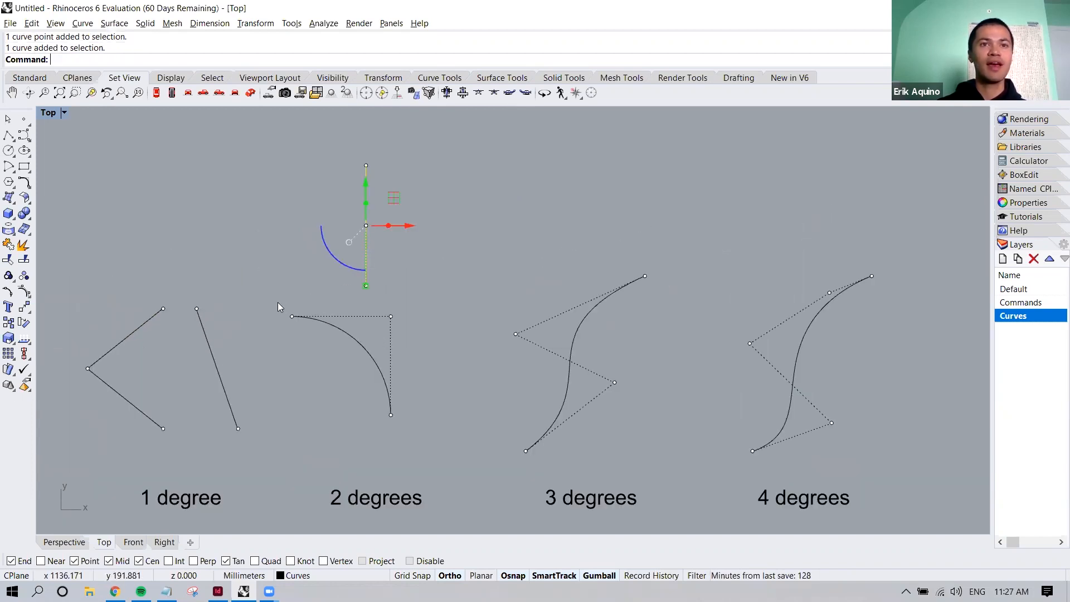
{"action": "mouse_move", "coordinate": [355, 416]}
{"action": "right_mouse_down"}
{"action": "mouse_move", "coordinate": [377, 403]}
{"action": "mouse_move", "coordinate": [371, 419]}
{"action": "right_mouse_up"}
{"action": "left_click", "coordinate": [362, 214]}
{"action": "left_click_drag", "start_coordinate": [352, 206], "coordinate": [393, 244]}
{"action": "left_click", "coordinate": [378, 223]}
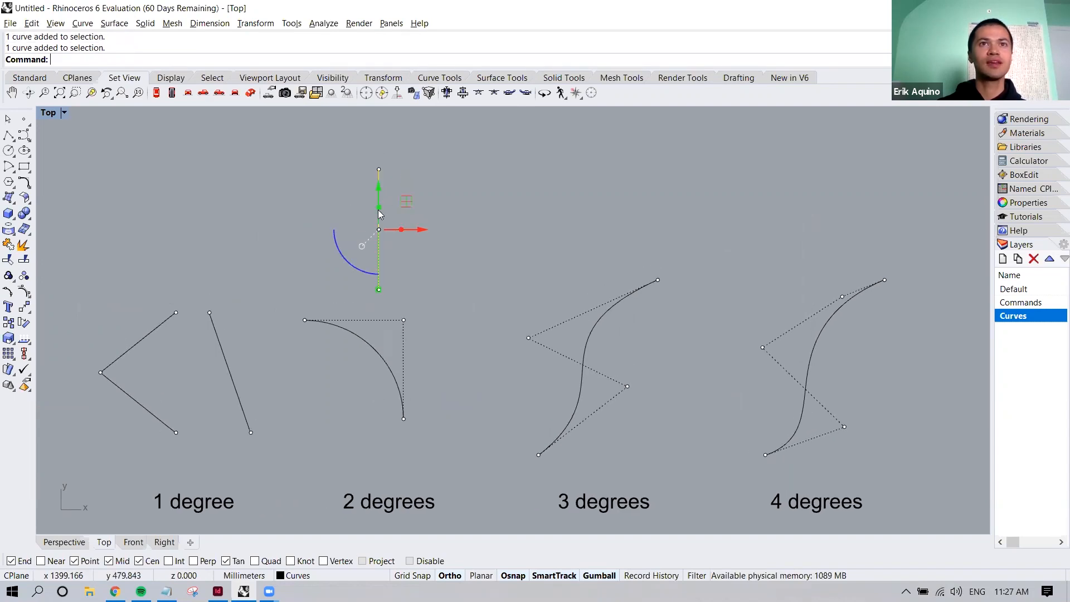
{"action": "type", "text": "PointsOn"}
{"action": "key", "text": "Return"}
{"action": "key", "text": "Escape"}
Move the middle control point of that vertical line in the positive X direction so the line bows into an arc
{"action": "left_click", "coordinate": [379, 229]}
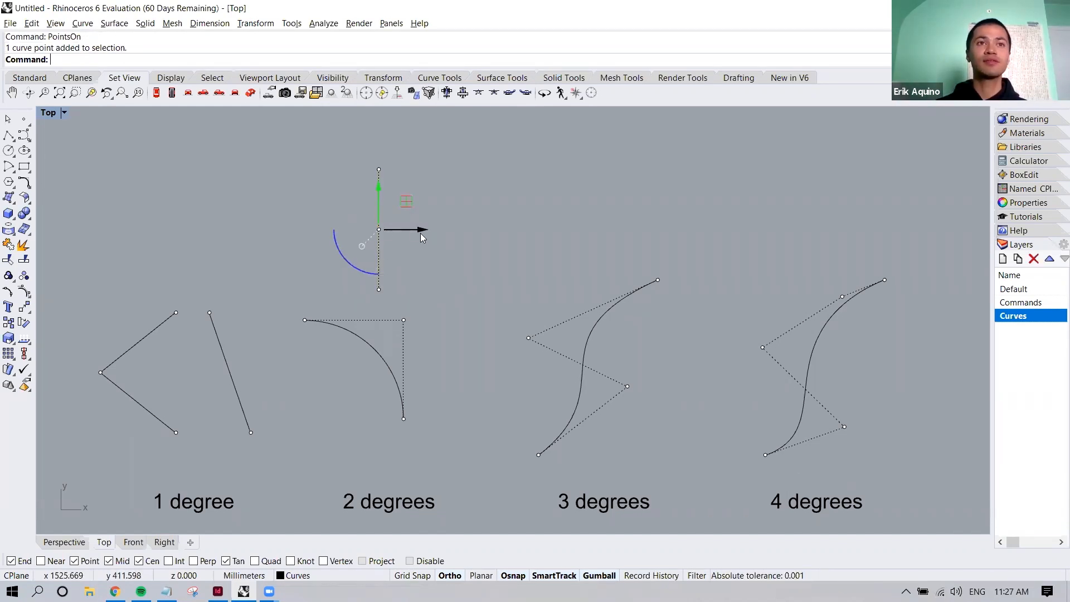
{"action": "left_click_drag", "start_coordinate": [421, 234], "coordinate": [483, 229]}
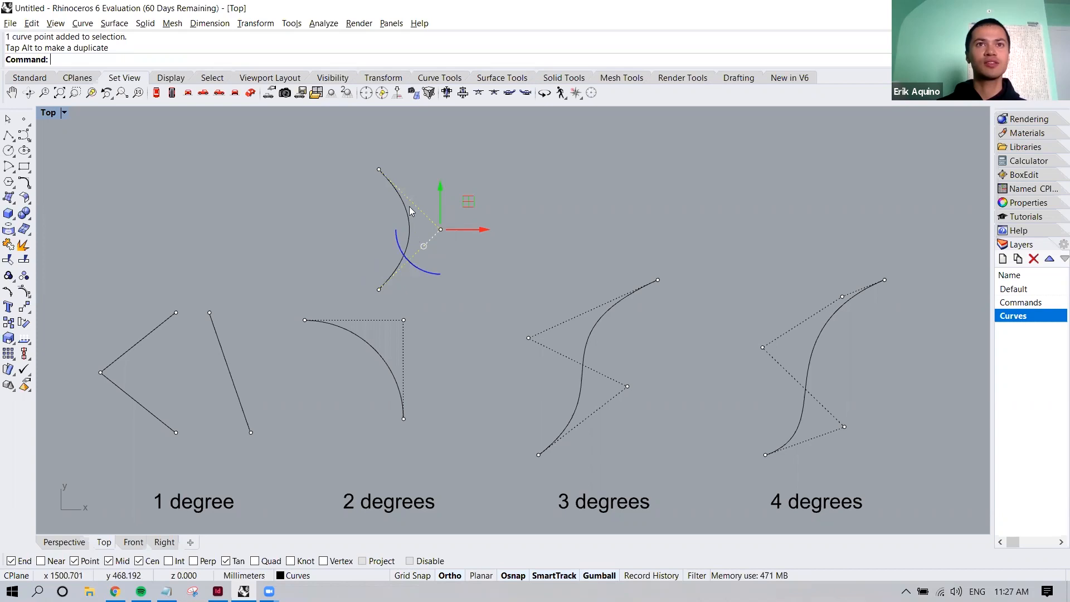
{"action": "key", "text": "Escape"}
Reshape the 2 degrees curve by moving its corner control point up and outward and its lower end point slightly down
{"action": "left_click", "coordinate": [364, 337]}
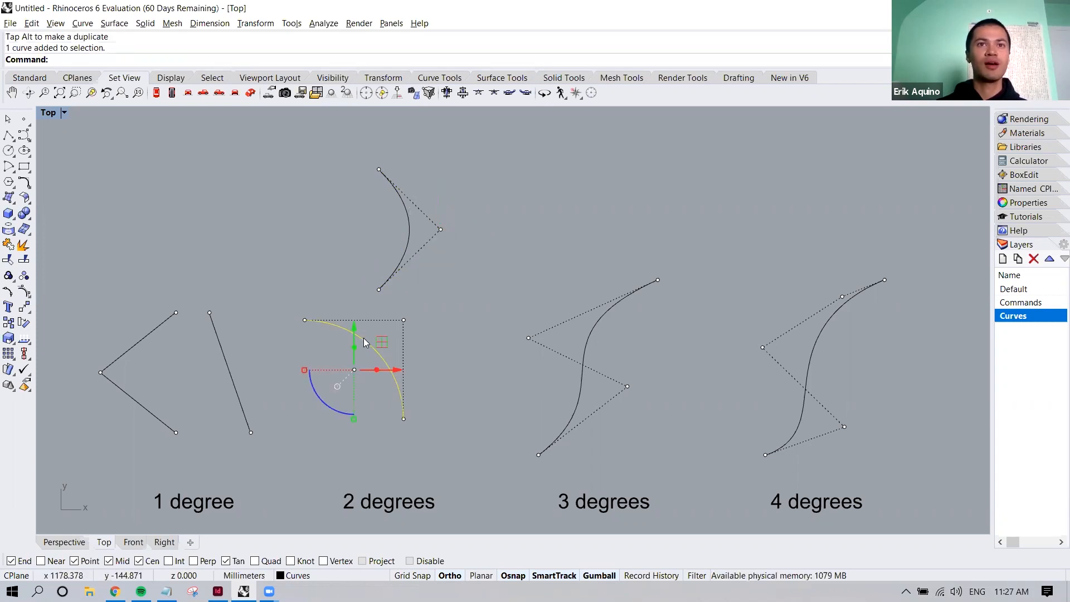
{"action": "left_click", "coordinate": [404, 321]}
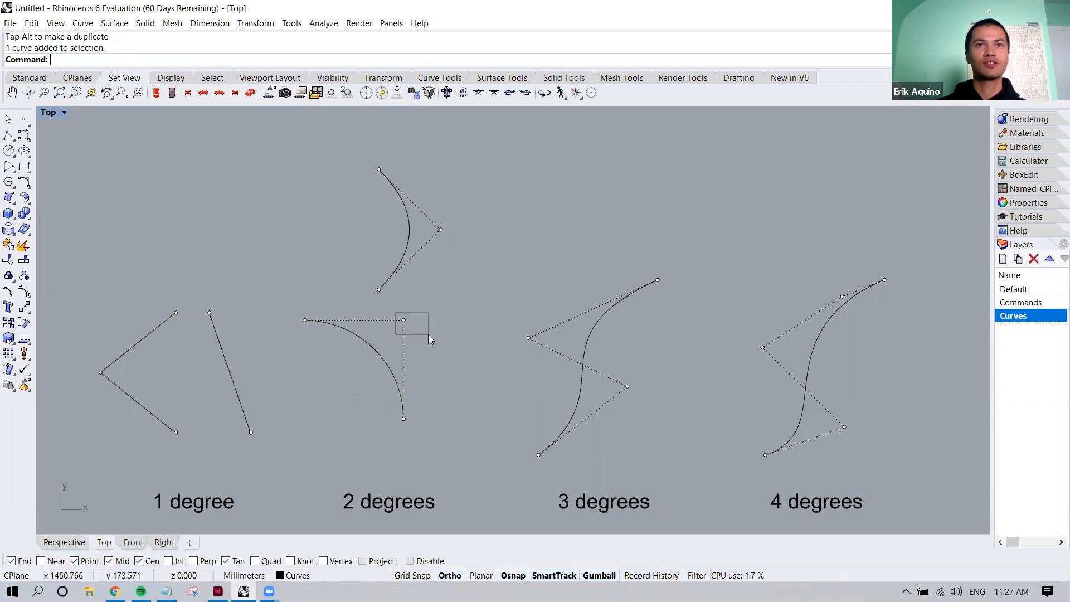
{"action": "left_click_drag", "start_coordinate": [432, 294], "coordinate": [450, 266]}
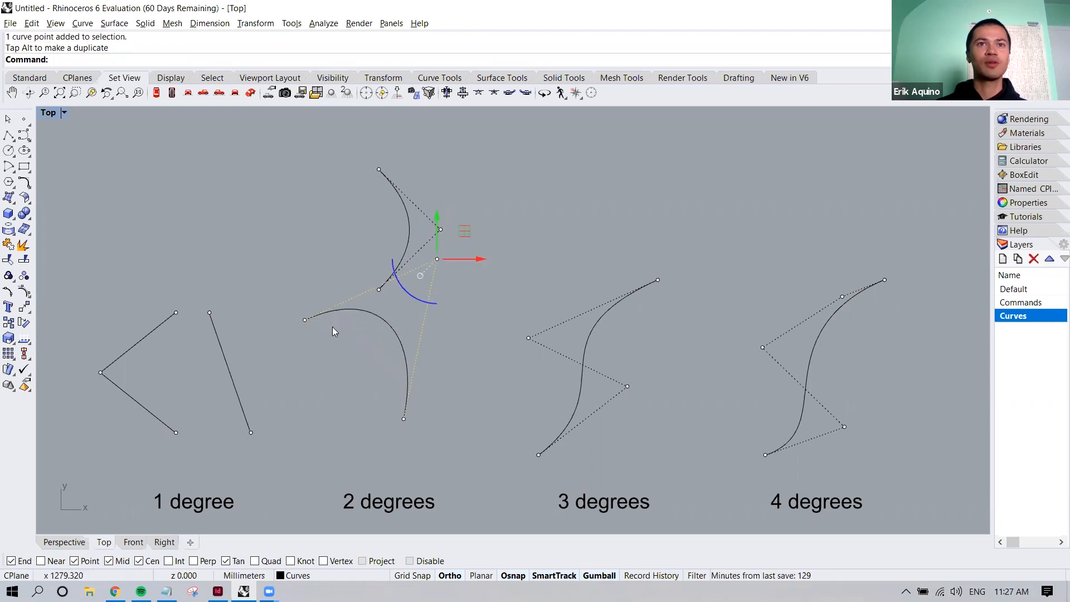
{"action": "left_click", "coordinate": [402, 421]}
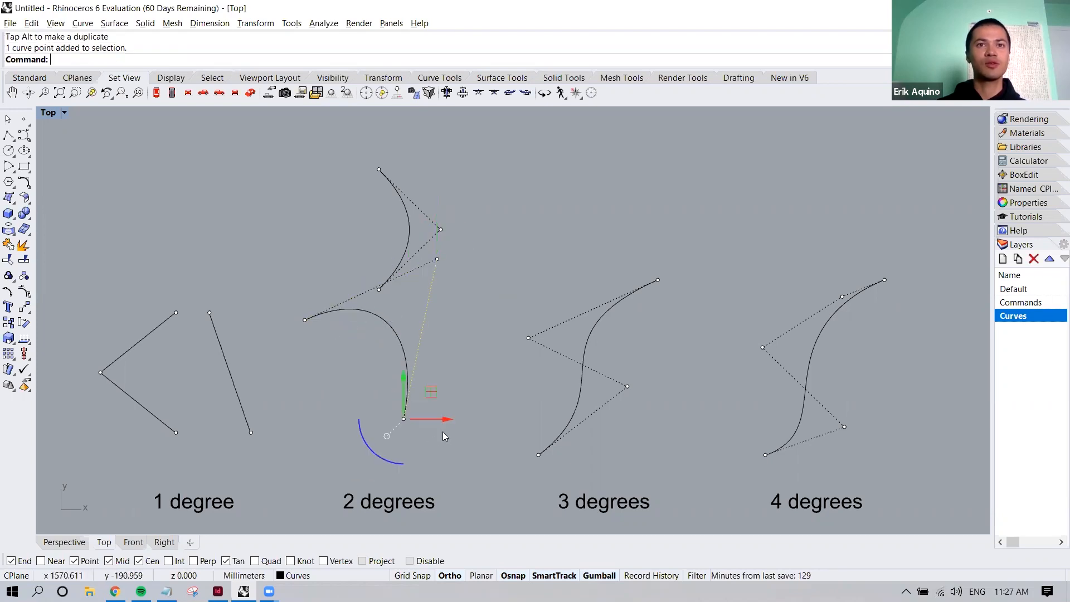
{"action": "left_click_drag", "start_coordinate": [433, 394], "coordinate": [443, 412]}
{"action": "left_click_drag", "start_coordinate": [439, 411], "coordinate": [439, 411]}
{"action": "left_click", "coordinate": [474, 415]}
{"action": "scroll", "coordinate": [479, 416], "scroll_direction": "down", "scroll_amount": 4}
{"action": "right_click_drag", "start_coordinate": [432, 419], "coordinate": [330, 394]}
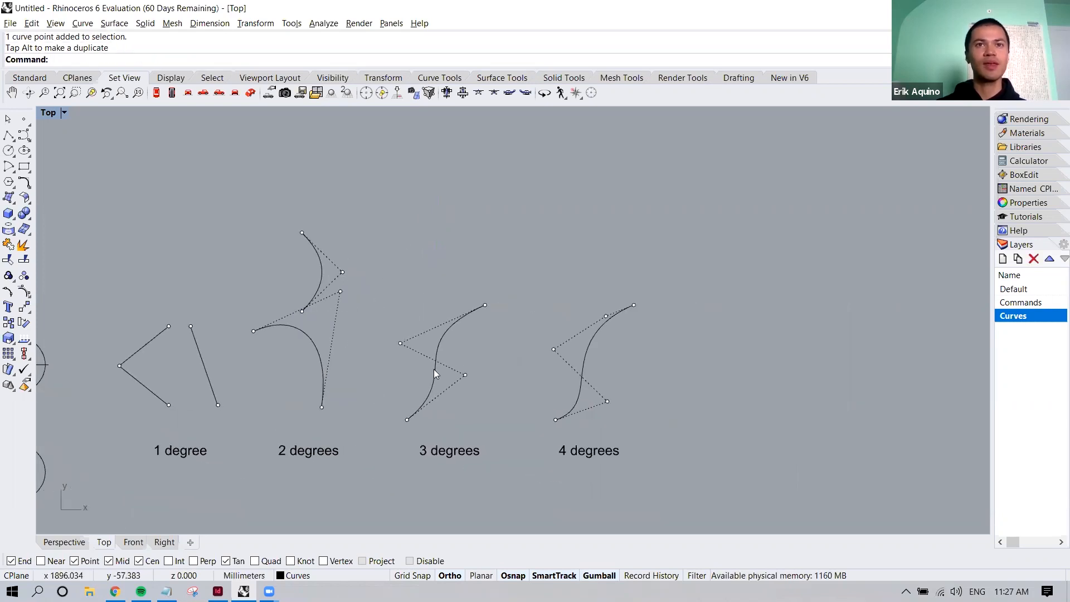
Reshape the 3 degrees curve by moving its lower inner control point down and its upper inner control point up
{"action": "scroll", "coordinate": [434, 369], "scroll_direction": "up", "scroll_amount": 2}
{"action": "left_click", "coordinate": [449, 321]}
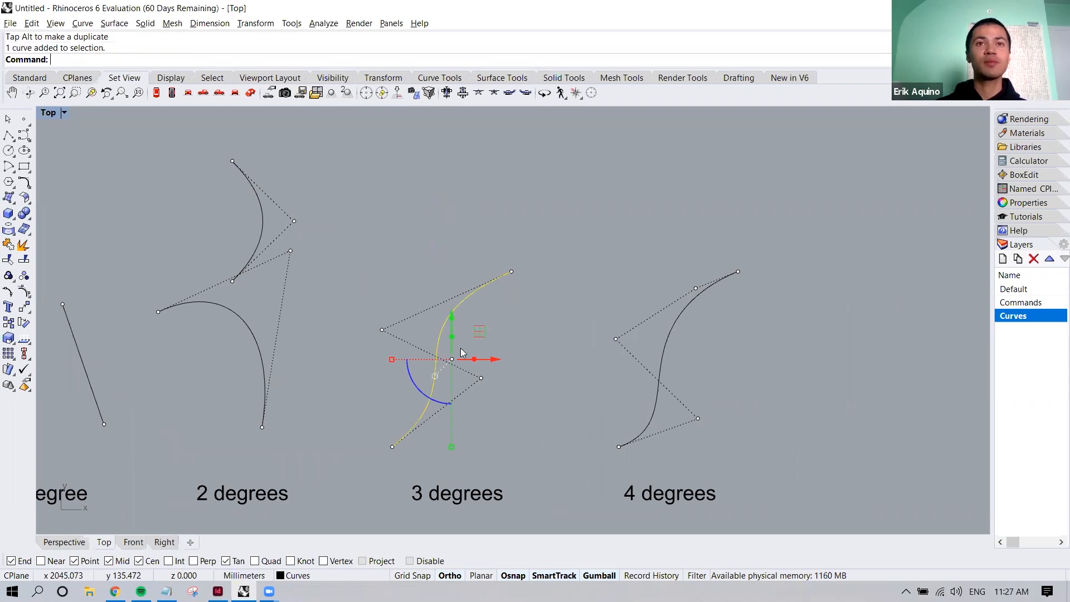
{"action": "left_click", "coordinate": [508, 385]}
{"action": "left_click", "coordinate": [480, 378]}
{"action": "left_click_drag", "start_coordinate": [509, 350], "coordinate": [486, 415]}
{"action": "left_click", "coordinate": [381, 330]}
{"action": "left_click_drag", "start_coordinate": [411, 309], "coordinate": [428, 273]}
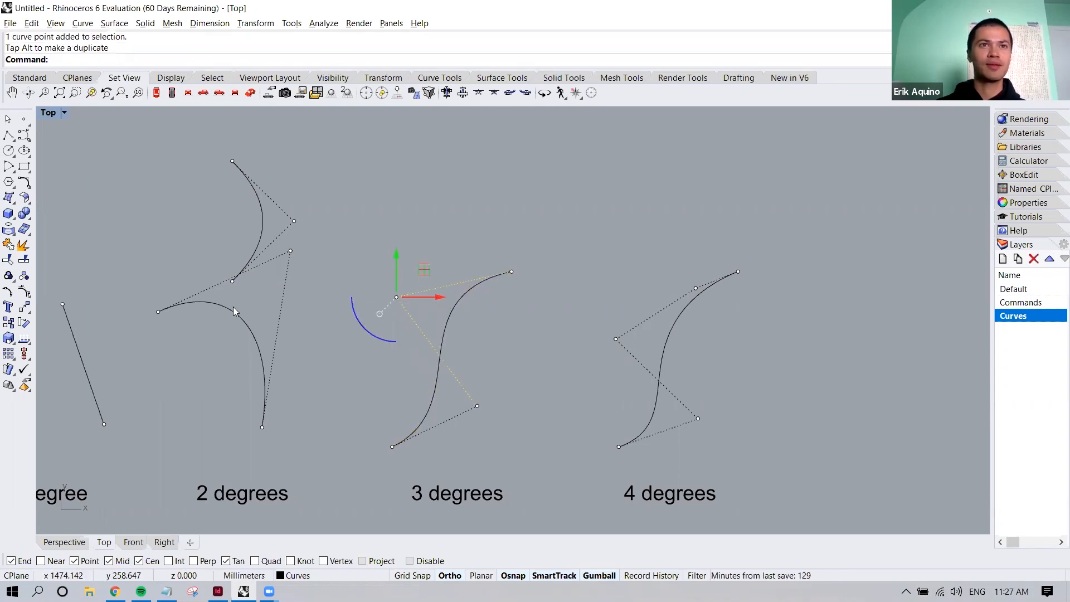
{"action": "right_click_drag", "start_coordinate": [498, 405], "coordinate": [590, 363]}
{"action": "scroll", "coordinate": [589, 363], "scroll_direction": "down", "scroll_amount": 4}
{"action": "right_click_drag", "start_coordinate": [526, 391], "coordinate": [572, 380]}
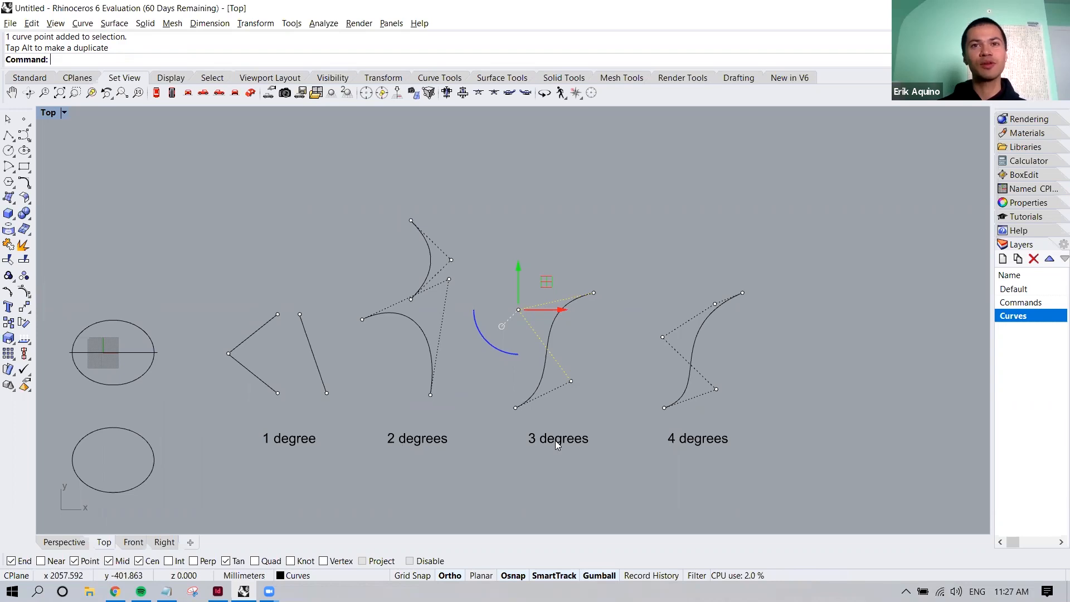
{"action": "right_click_drag", "start_coordinate": [635, 445], "coordinate": [586, 443]}
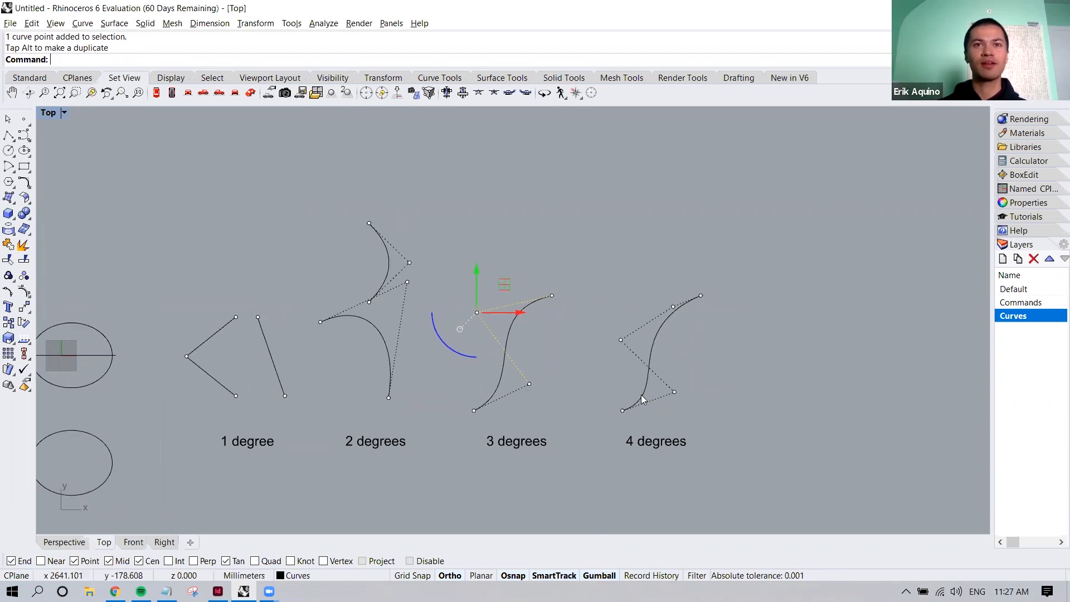
{"action": "left_click", "coordinate": [592, 381]}
Draw a circle in the empty area below the 1 degree and 2 degrees labels
{"action": "right_click_drag", "start_coordinate": [470, 390], "coordinate": [568, 404]}
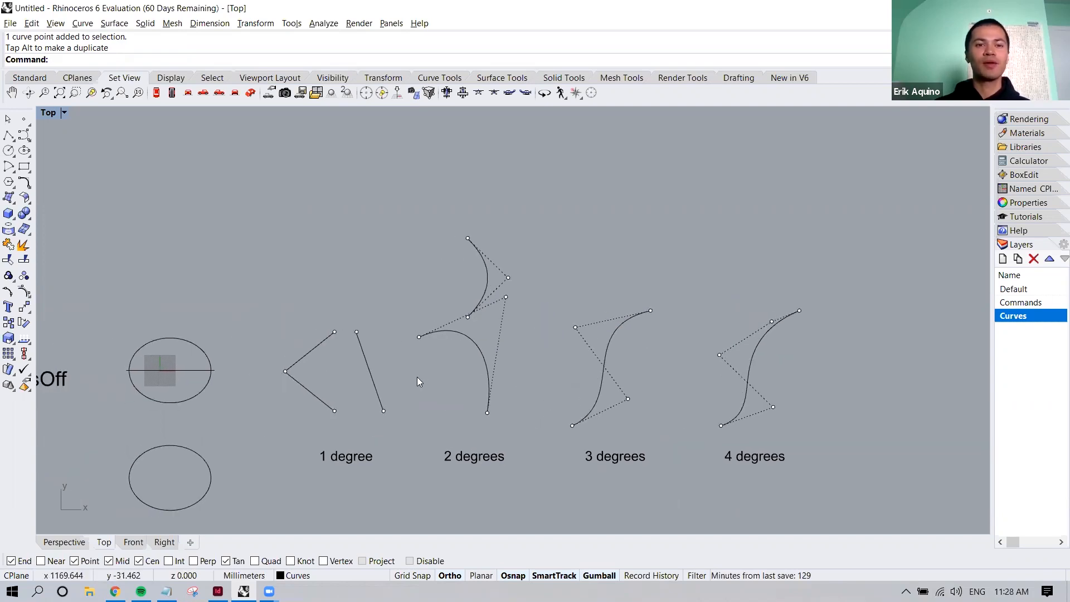
{"action": "type", "text": "circ"}
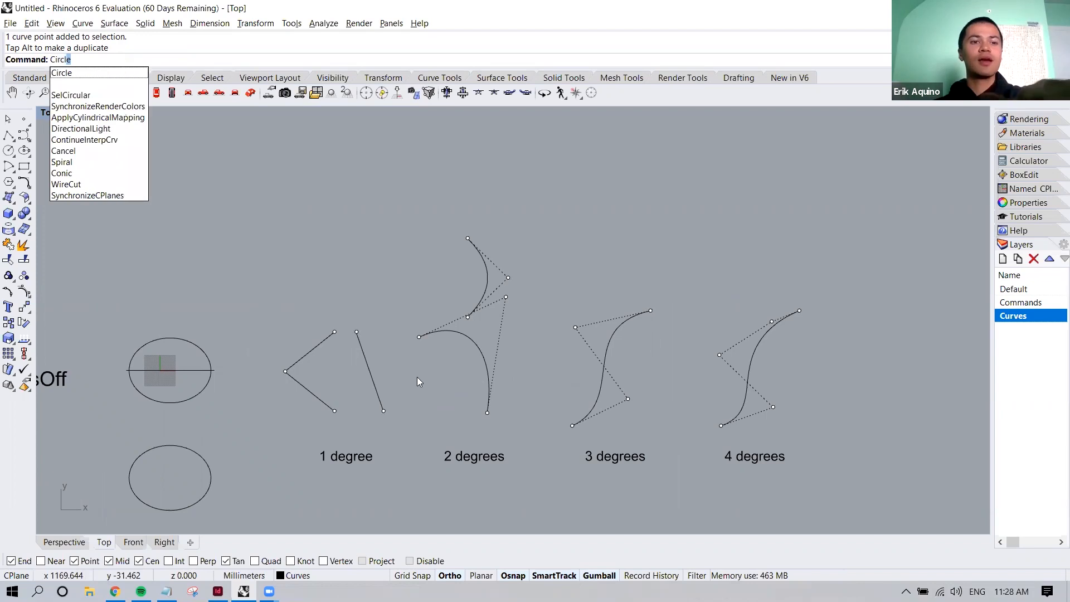
{"action": "key", "text": "Return"}
{"action": "scroll", "coordinate": [410, 420], "scroll_direction": "down", "scroll_amount": 3}
{"action": "left_click", "coordinate": [419, 421]}
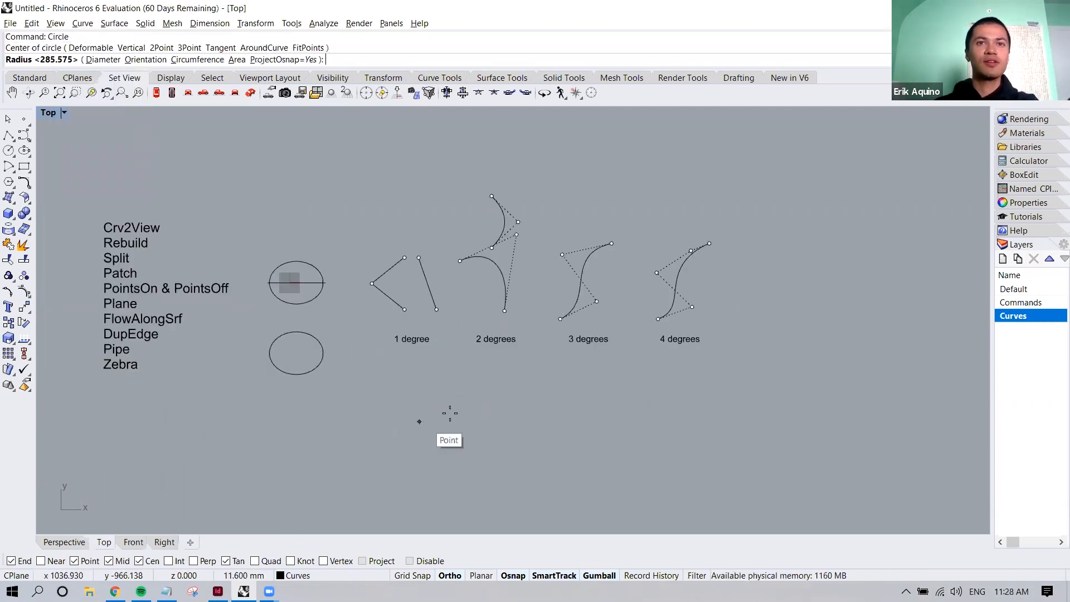
{"action": "left_click", "coordinate": [451, 392]}
{"action": "left_click", "coordinate": [451, 393]}
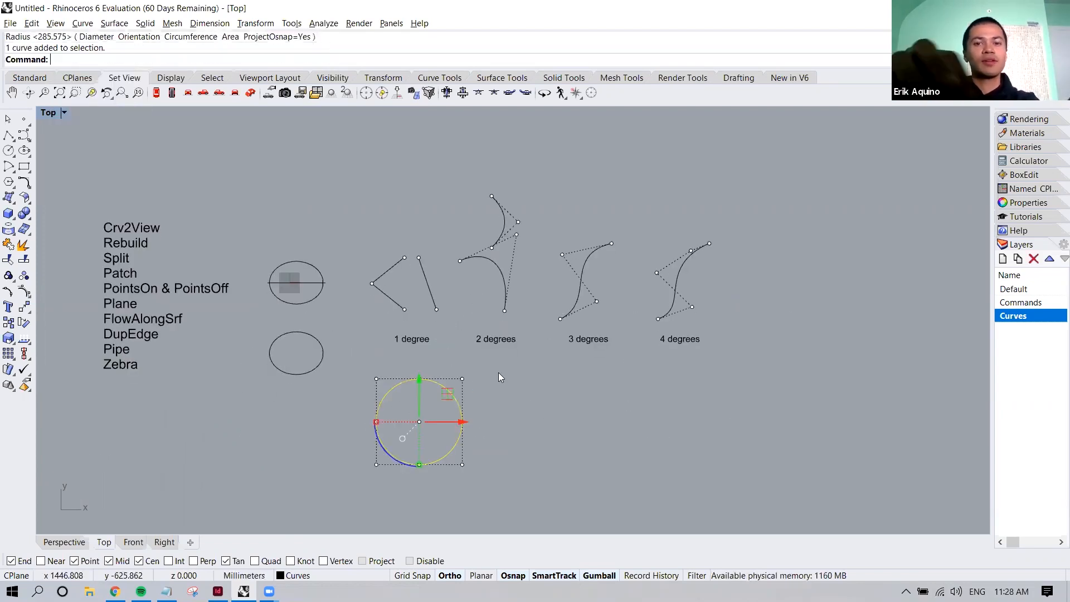
Turn on the new circle's control points with PointsOn and move the circle in the positive X direction beneath the 2 degrees label
{"action": "type", "text": "pointson"}
{"action": "key", "text": "Return"}
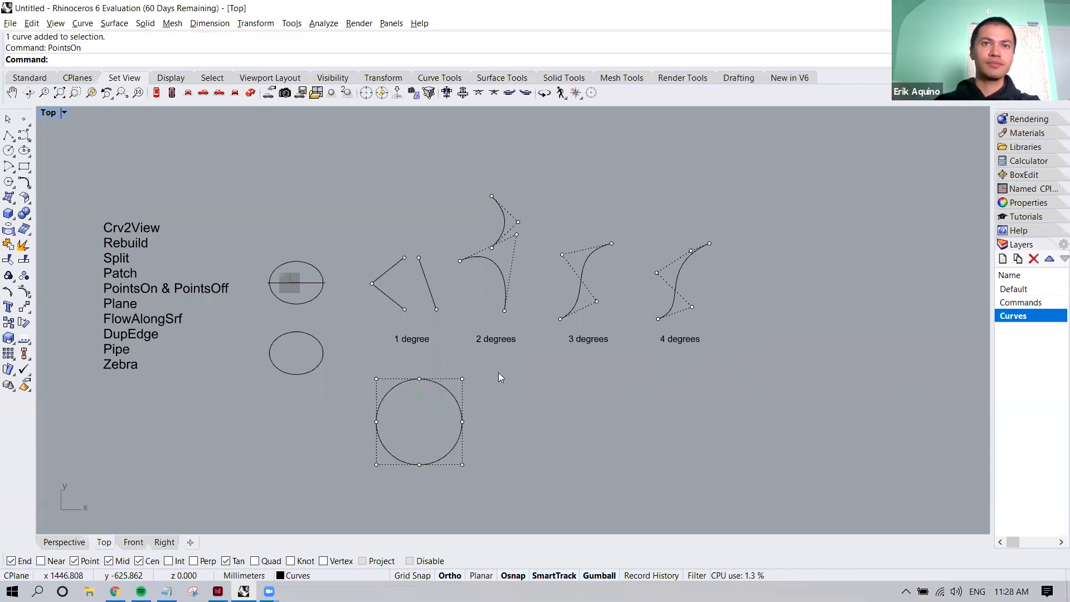
{"action": "scroll", "coordinate": [411, 411], "scroll_direction": "up", "scroll_amount": 3}
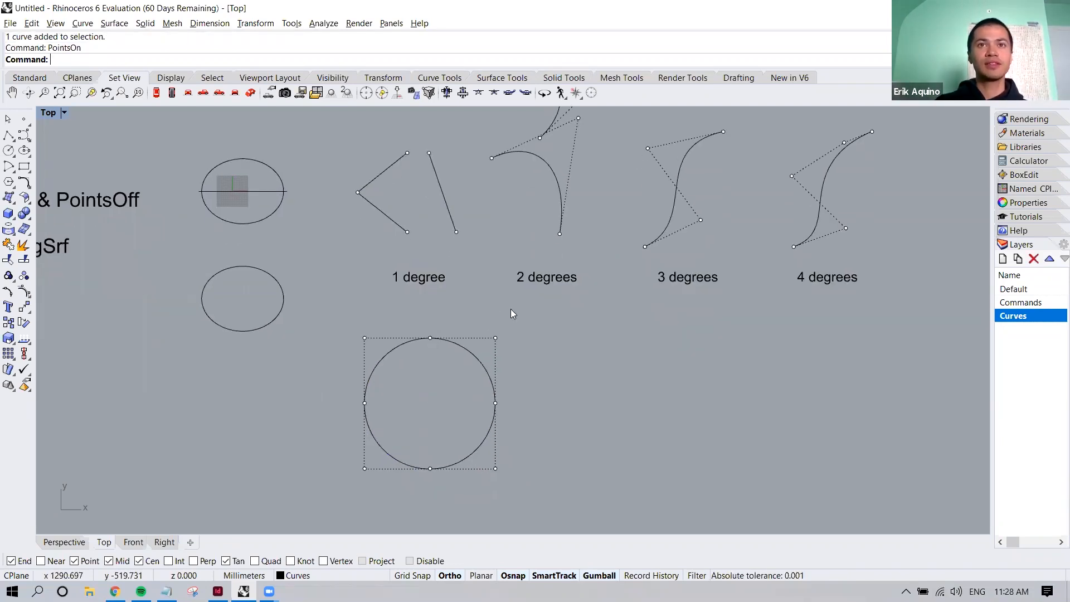
{"action": "left_click_drag", "start_coordinate": [467, 349], "coordinate": [591, 353]}
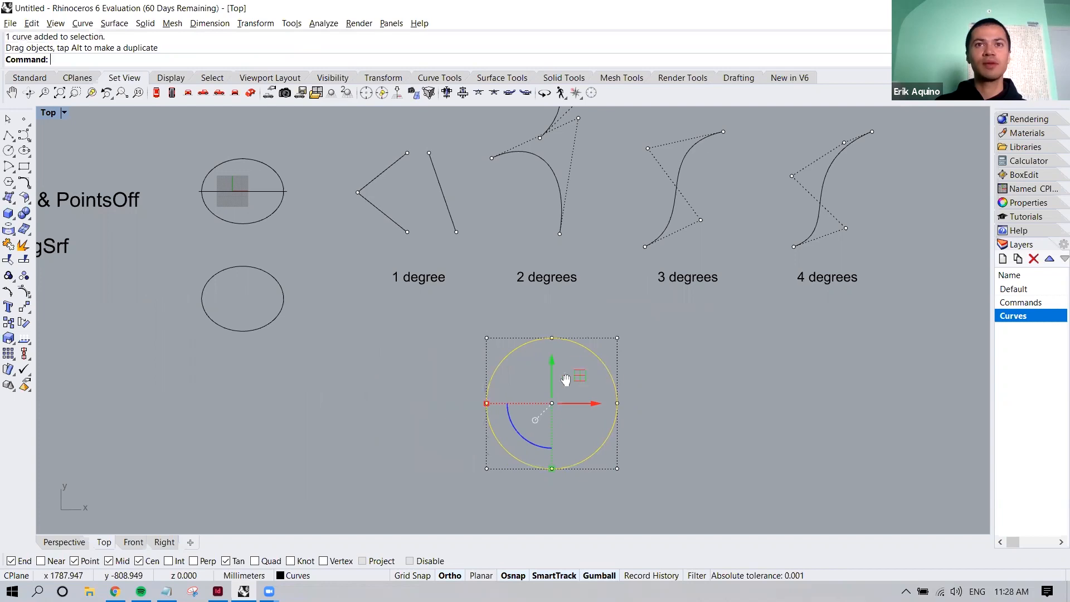
{"action": "right_click_drag", "start_coordinate": [562, 375], "coordinate": [496, 379]}
Move the circle's top control point in the positive Y direction to form a pointed teardrop shape
{"action": "left_click", "coordinate": [474, 327]}
{"action": "left_click", "coordinate": [486, 342]}
{"action": "scroll", "coordinate": [502, 356], "scroll_direction": "up", "scroll_amount": 3}
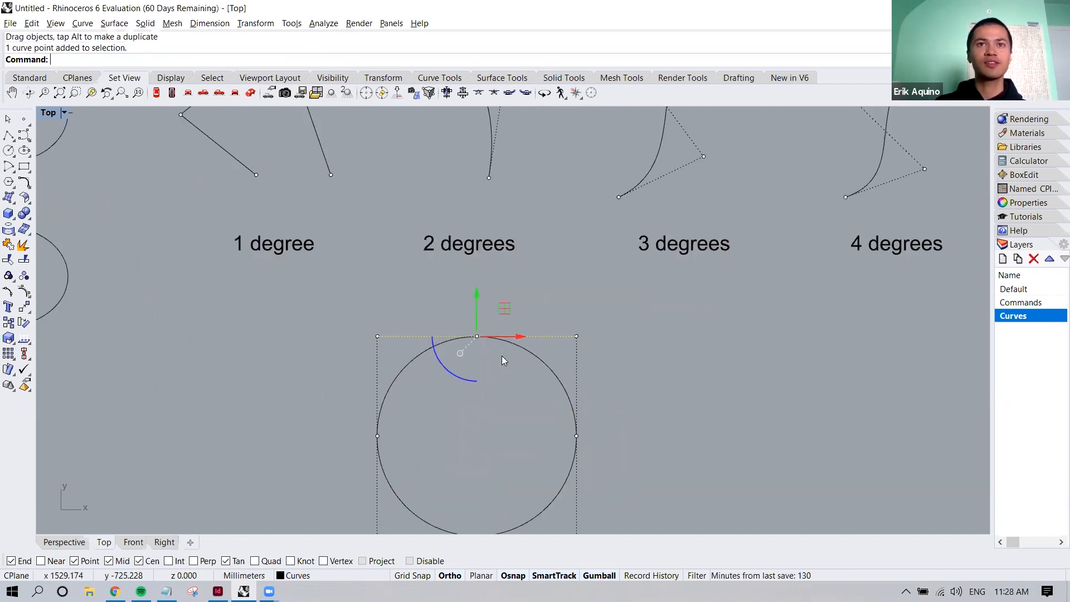
{"action": "scroll", "coordinate": [489, 342], "scroll_direction": "down", "scroll_amount": 3}
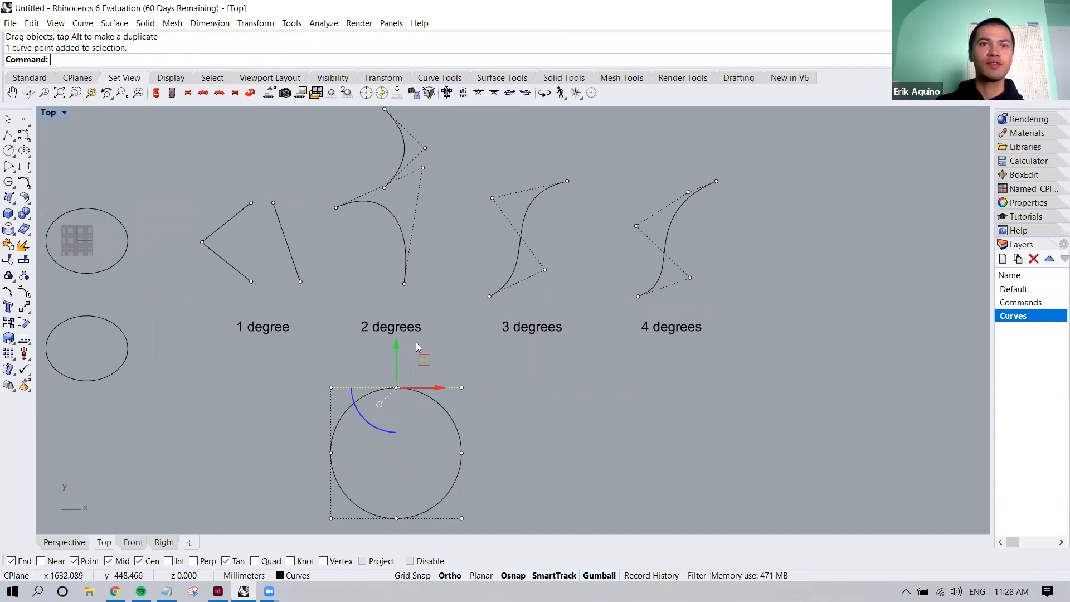
{"action": "left_click_drag", "start_coordinate": [396, 343], "coordinate": [396, 317]}
{"action": "left_click", "coordinate": [504, 412]}
{"action": "right_click_drag", "start_coordinate": [507, 407], "coordinate": [511, 362]}
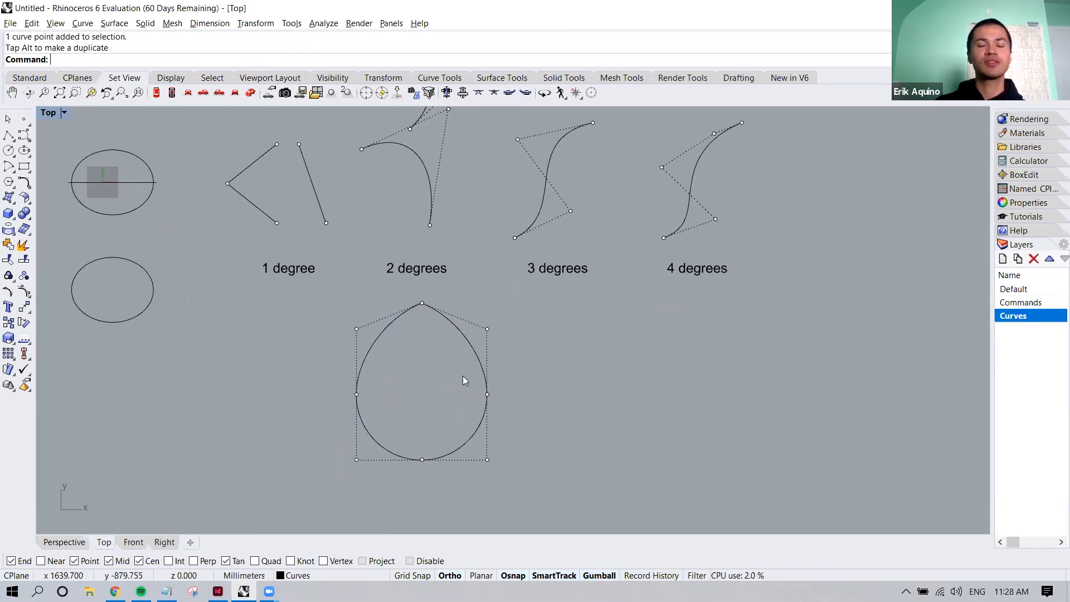
Rebuild the teardrop curve with a point count of 30 and degree 3, deleting the input curve
{"action": "left_click", "coordinate": [475, 354]}
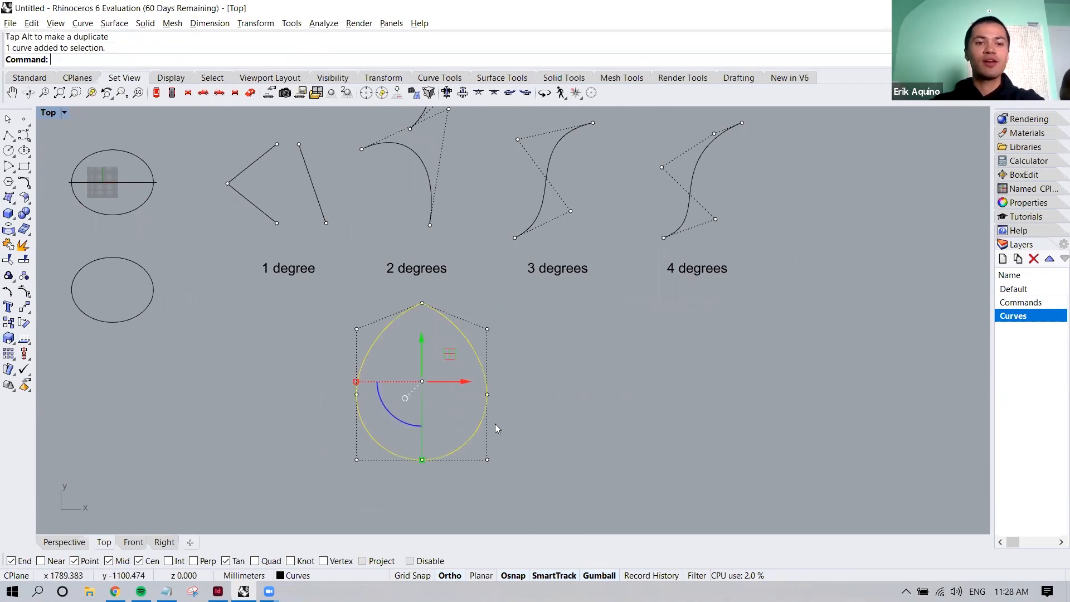
{"action": "type", "text": "Rebuild"}
{"action": "key", "text": "Return"}
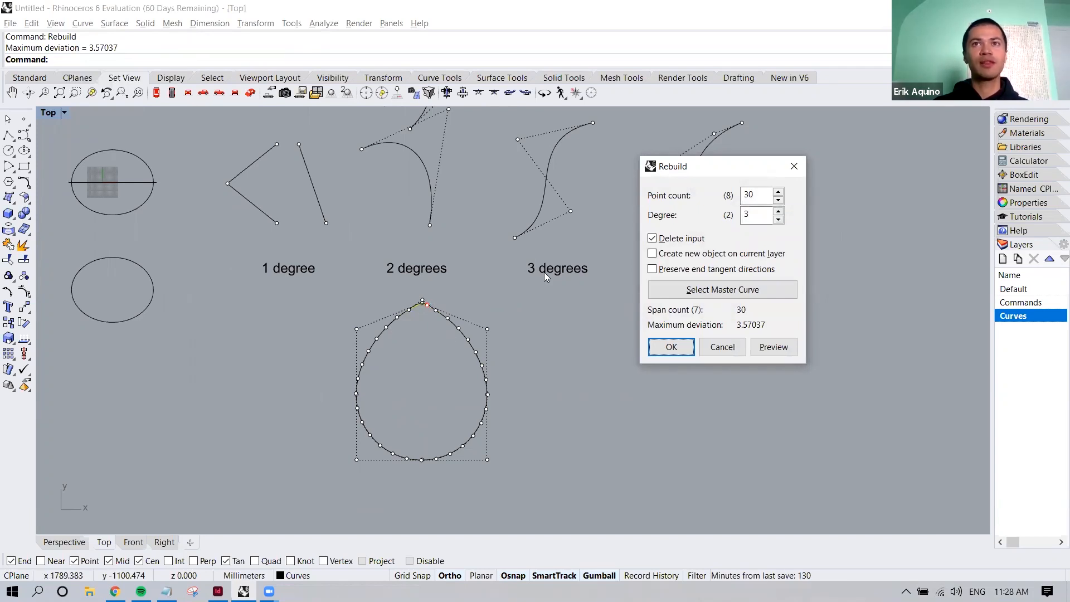
{"action": "left_click_drag", "start_coordinate": [685, 166], "coordinate": [595, 286]}
{"action": "left_click", "coordinate": [656, 335]}
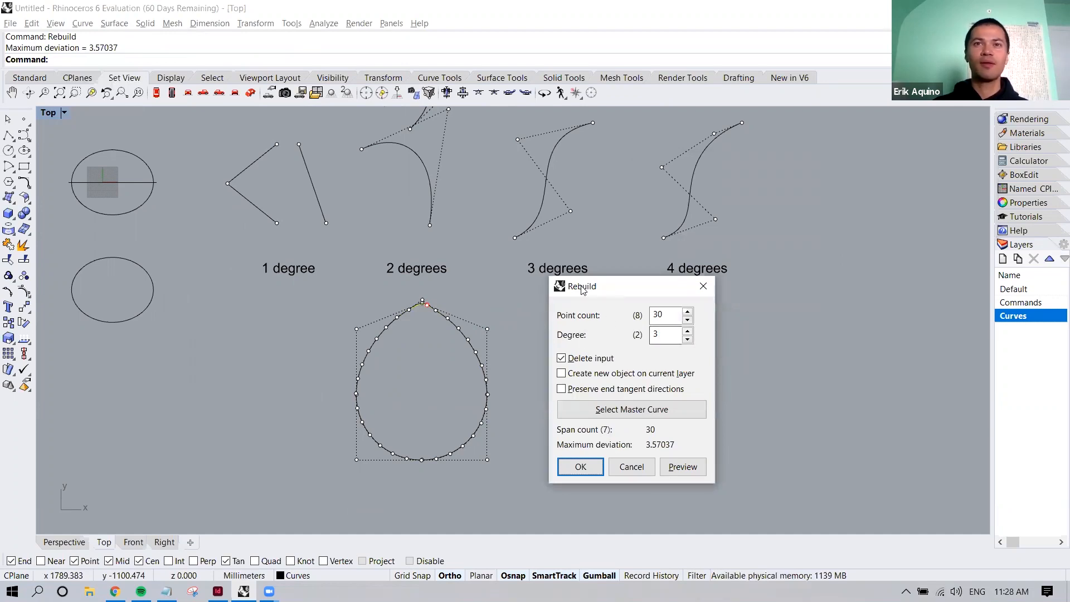
{"action": "left_click_drag", "start_coordinate": [621, 288], "coordinate": [582, 265]}
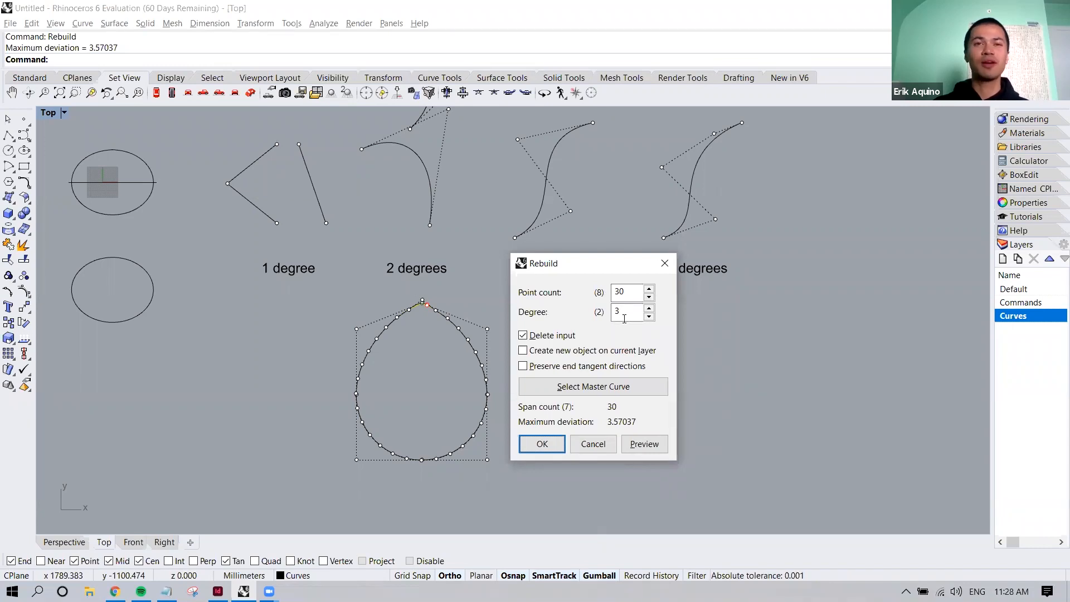
{"action": "left_click", "coordinate": [626, 310]}
{"action": "left_click", "coordinate": [553, 449]}
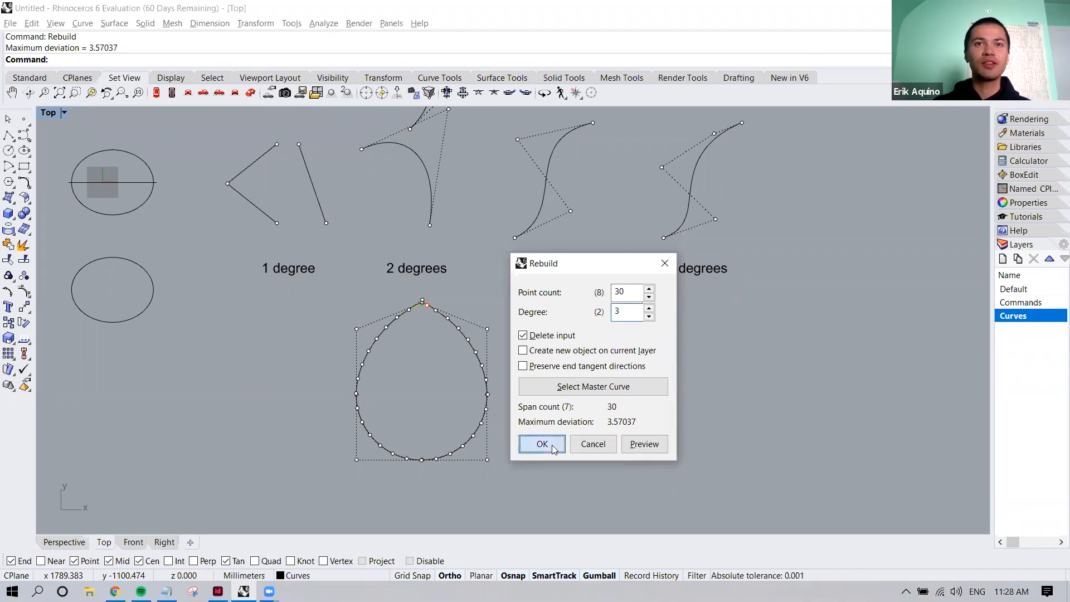
Move one control point on the positive X side of the rebuilt curve outward in X to form a local bump
{"action": "scroll", "coordinate": [474, 383], "scroll_direction": "up", "scroll_amount": 2}
{"action": "left_click", "coordinate": [474, 382]}
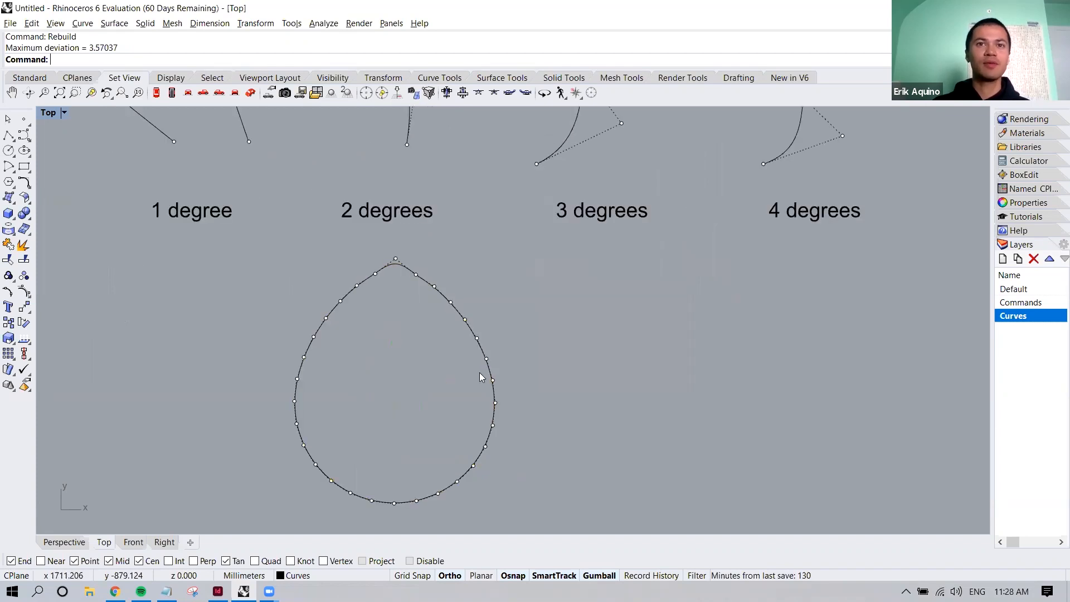
{"action": "left_click", "coordinate": [492, 380]}
{"action": "left_click_drag", "start_coordinate": [492, 380], "coordinate": [517, 380]}
{"action": "scroll", "coordinate": [503, 382], "scroll_direction": "up", "scroll_amount": 2}
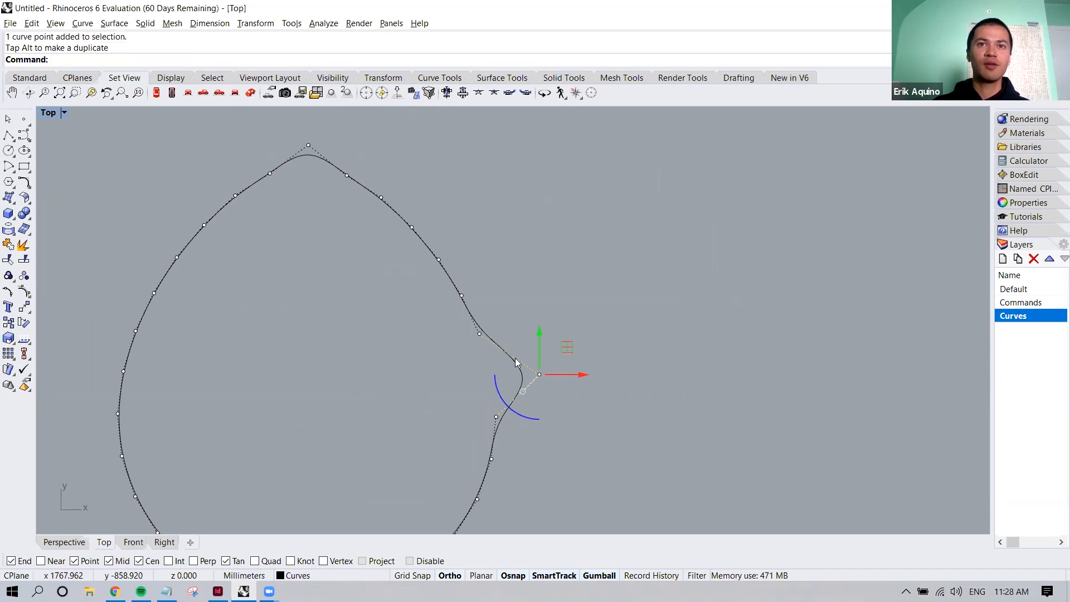
{"action": "scroll", "coordinate": [502, 401], "scroll_direction": "down", "scroll_amount": 2}
Move another control point above the first bump up and outward, and turn off the control points of all curves
{"action": "left_click", "coordinate": [459, 308]}
{"action": "left_click_drag", "start_coordinate": [491, 279], "coordinate": [517, 258]}
{"action": "left_click", "coordinate": [560, 313]}
{"action": "mouse_move", "coordinate": [542, 341]}
{"action": "right_mouse_down"}
{"action": "mouse_move", "coordinate": [566, 352]}
{"action": "mouse_move", "coordinate": [546, 355]}
{"action": "right_mouse_up"}
{"action": "scroll", "coordinate": [568, 350], "scroll_direction": "down", "scroll_amount": 8}
{"action": "key", "text": "Escape"}
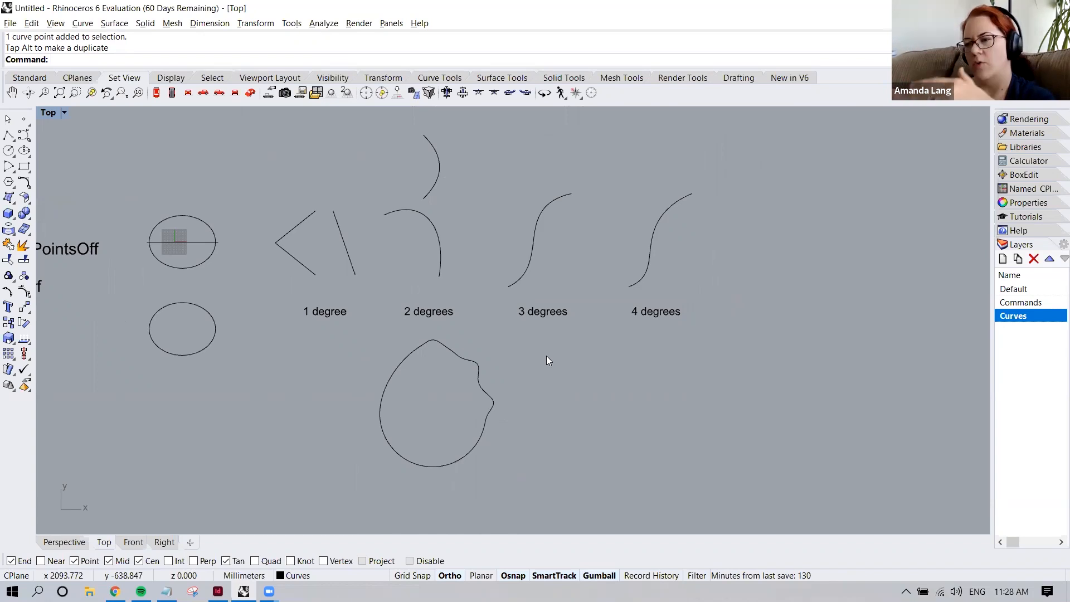
{"action": "left_click_drag", "start_coordinate": [547, 357], "coordinate": [475, 410]}
{"action": "key", "text": "Escape"}
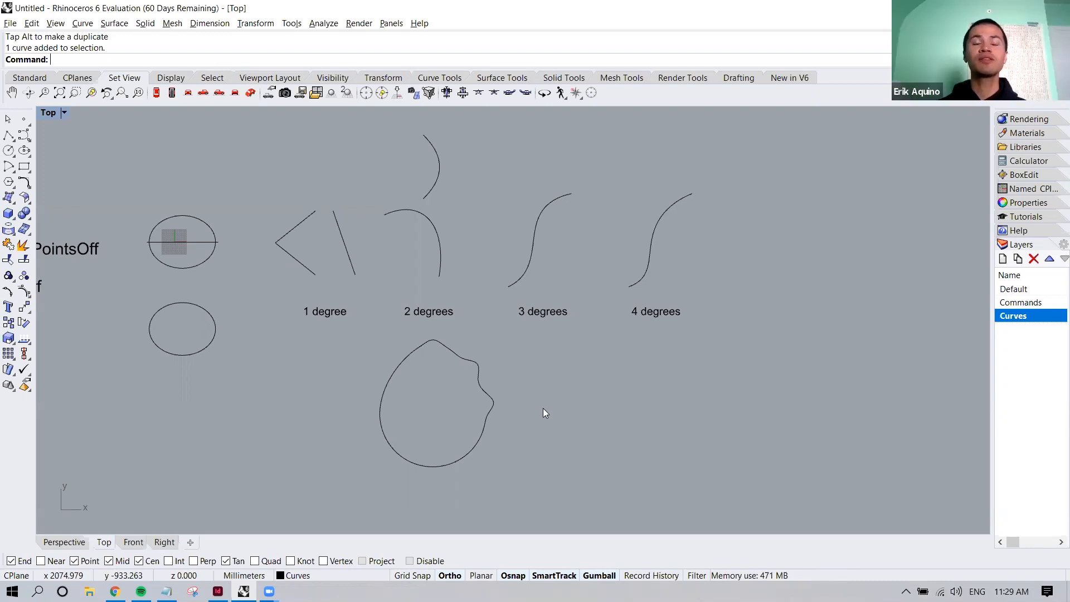
Examine the control points of the 2 degree arc and of the reshaped closed curve below it
{"action": "right_click_drag", "start_coordinate": [517, 354], "coordinate": [522, 431]}
{"action": "left_click_drag", "start_coordinate": [565, 307], "coordinate": [513, 324]}
{"action": "left_click_drag", "start_coordinate": [469, 291], "coordinate": [431, 316]}
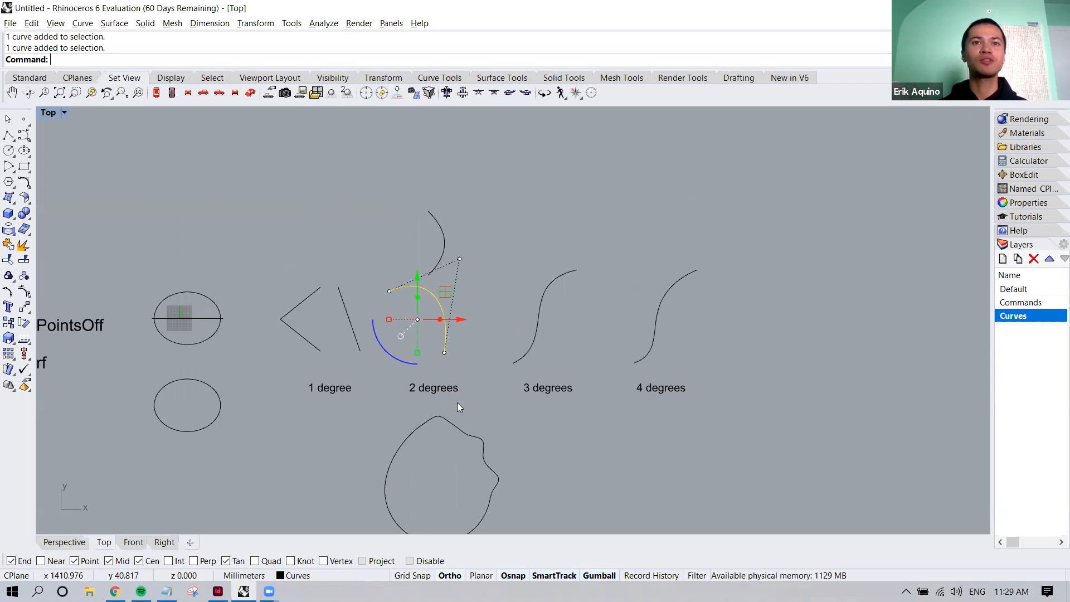
{"action": "left_click", "coordinate": [496, 432]}
{"action": "right_click_drag", "start_coordinate": [500, 438], "coordinate": [505, 402]}
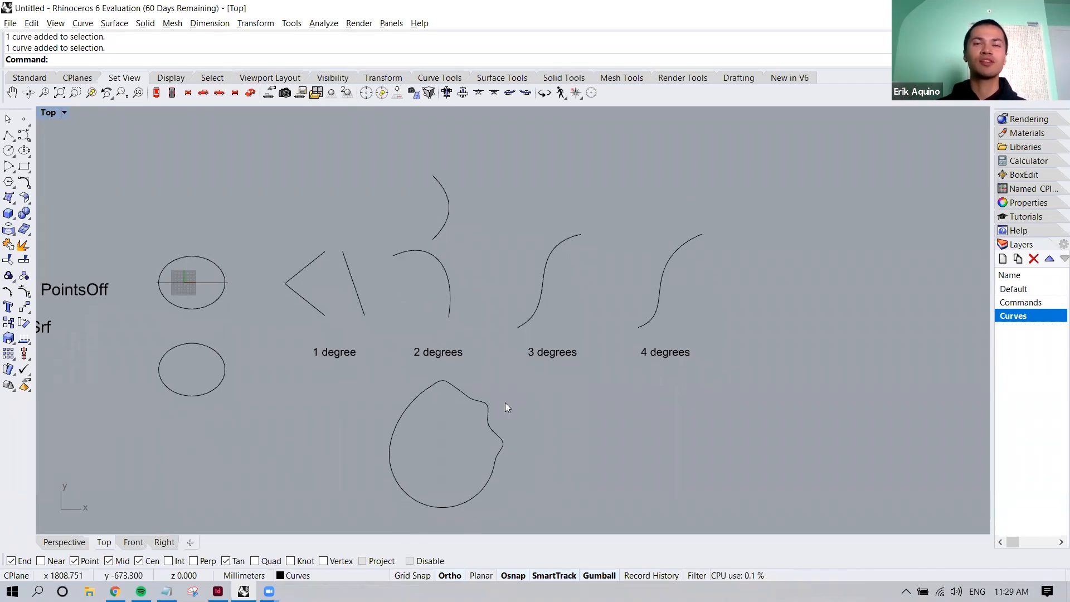
{"action": "left_click", "coordinate": [484, 405]}
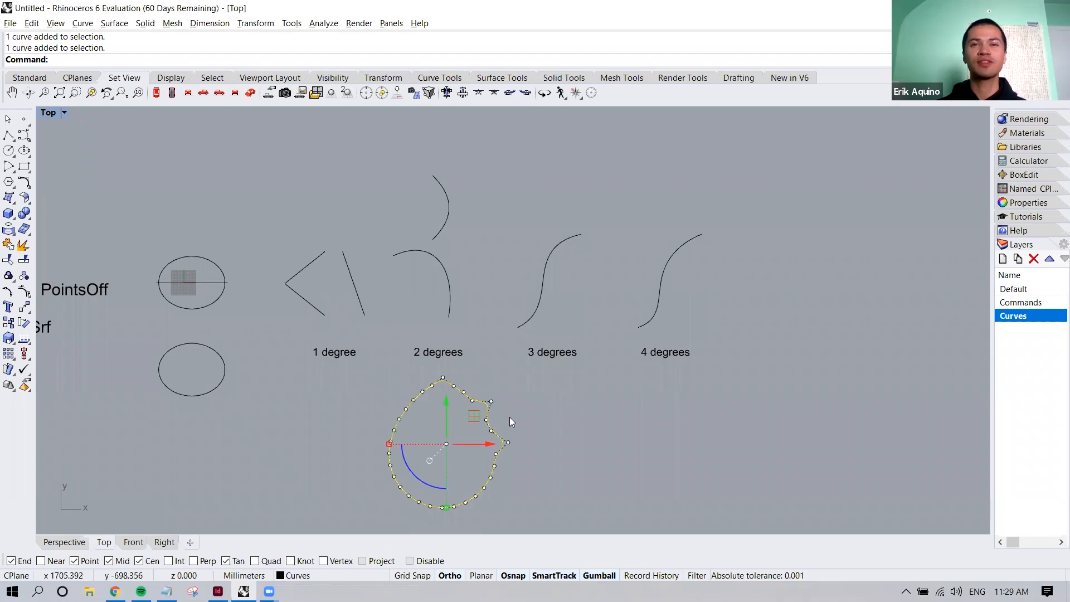
{"action": "key", "text": "Escape"}
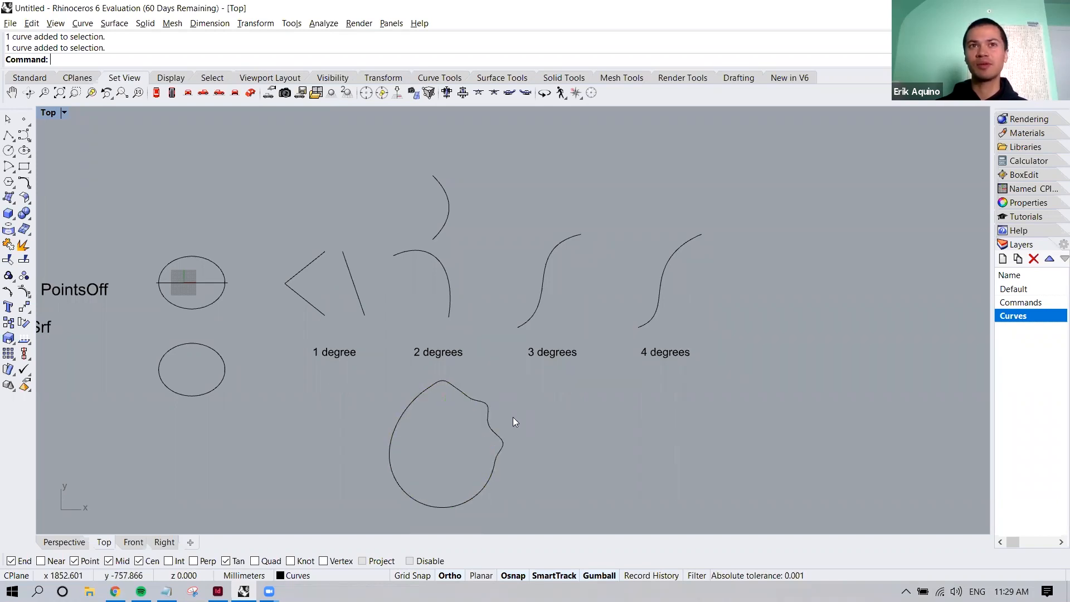
{"action": "mouse_move", "coordinate": [486, 415]}
{"action": "right_mouse_down"}
{"action": "mouse_move", "coordinate": [609, 406]}
{"action": "mouse_move", "coordinate": [485, 425]}
{"action": "right_mouse_up"}
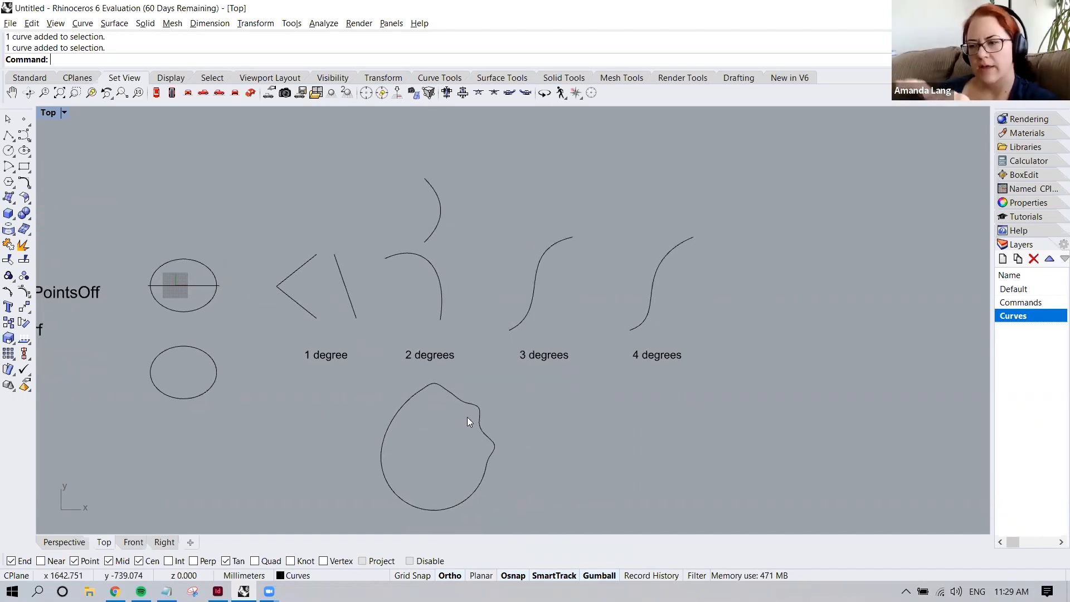
In the Perspective view, try rebuilding the closed 3D curve beside the circle with a point count of 15 and degree 3
{"action": "left_click", "coordinate": [63, 542]}
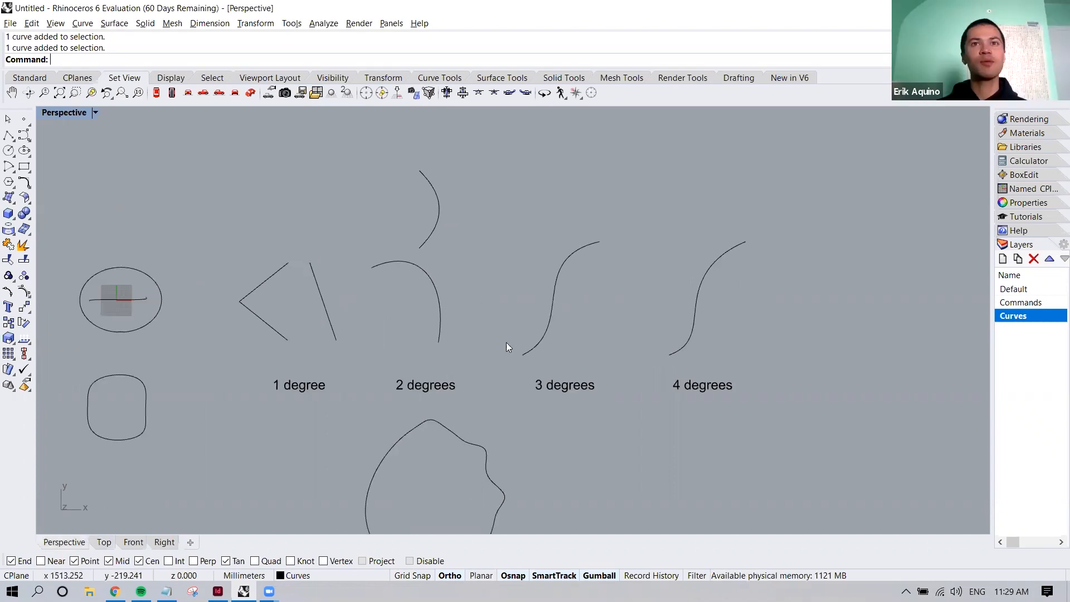
{"action": "right_click_drag", "start_coordinate": [398, 350], "coordinate": [477, 314]}
{"action": "left_click", "coordinate": [477, 315]}
{"action": "mouse_move", "coordinate": [539, 349]}
{"action": "right_mouse_down"}
{"action": "mouse_move", "coordinate": [538, 322]}
{"action": "mouse_move", "coordinate": [544, 349]}
{"action": "right_mouse_up"}
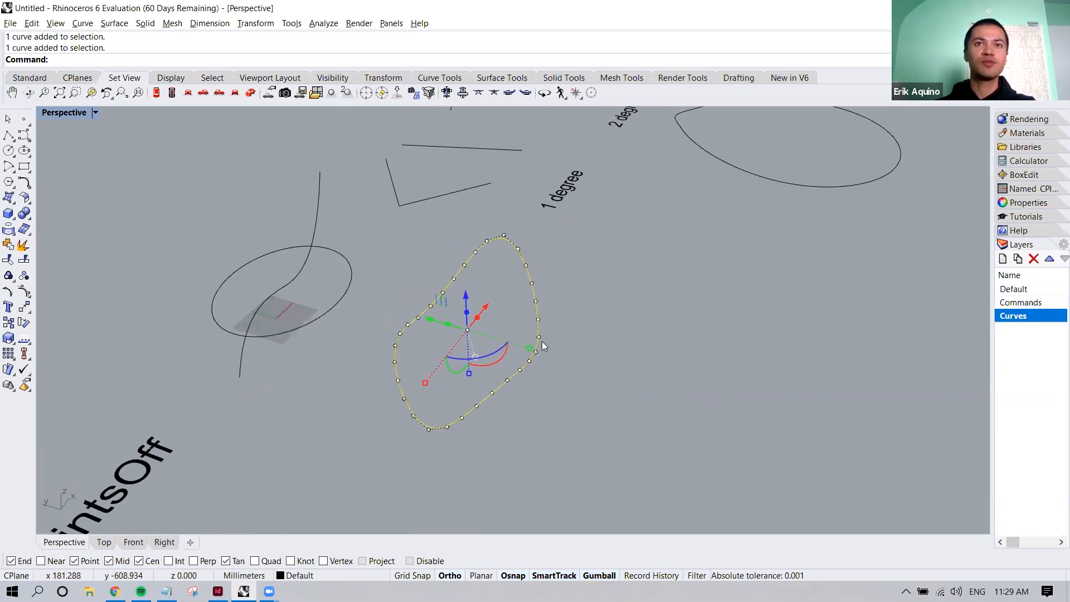
{"action": "type", "text": "Rebuild"}
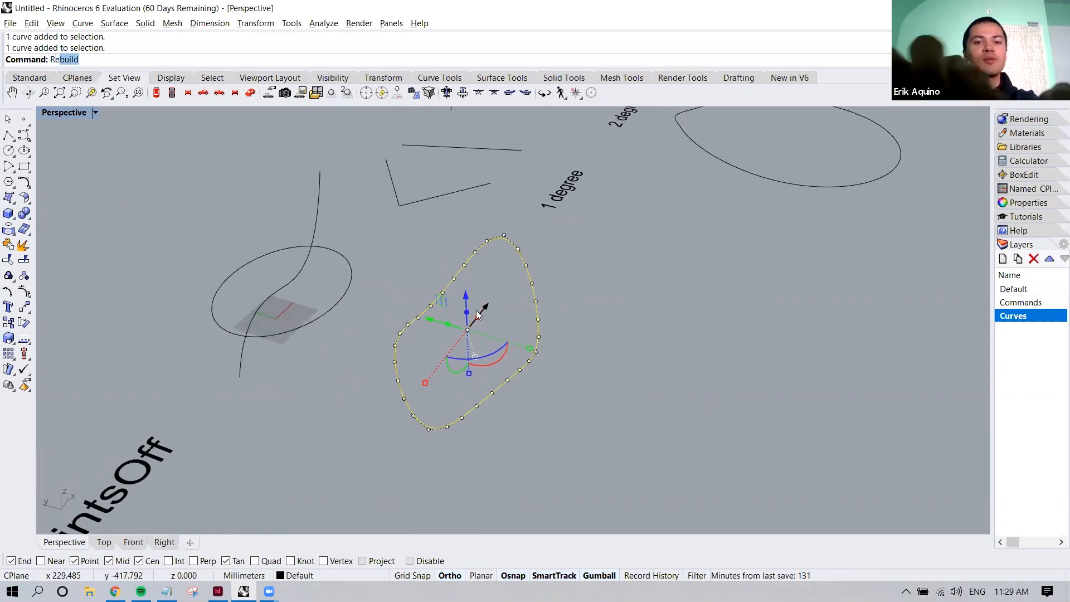
{"action": "key", "text": "Return"}
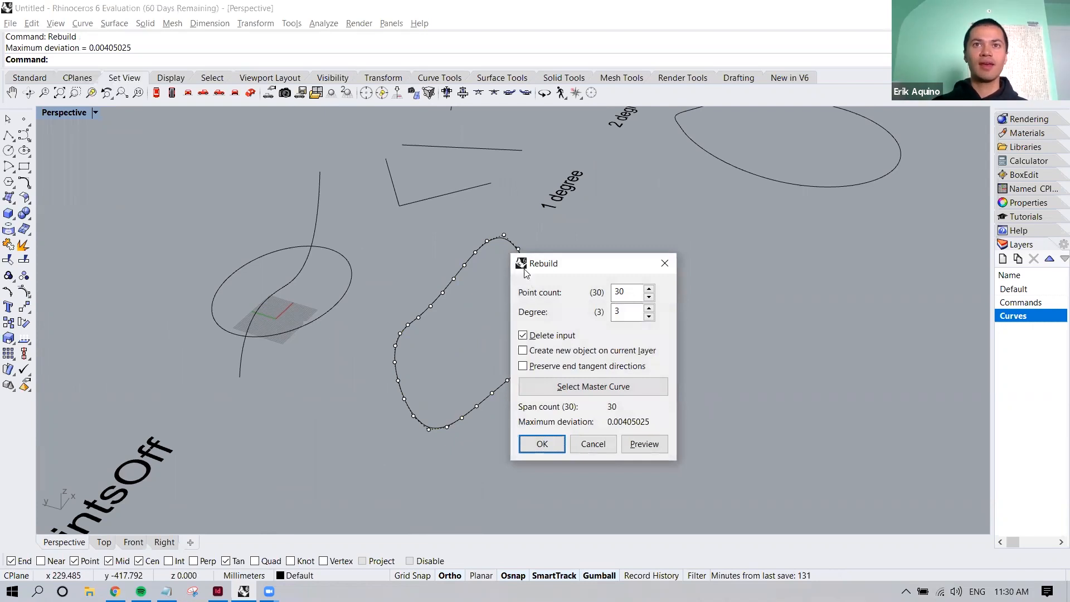
{"action": "left_click_drag", "start_coordinate": [551, 271], "coordinate": [641, 314]}
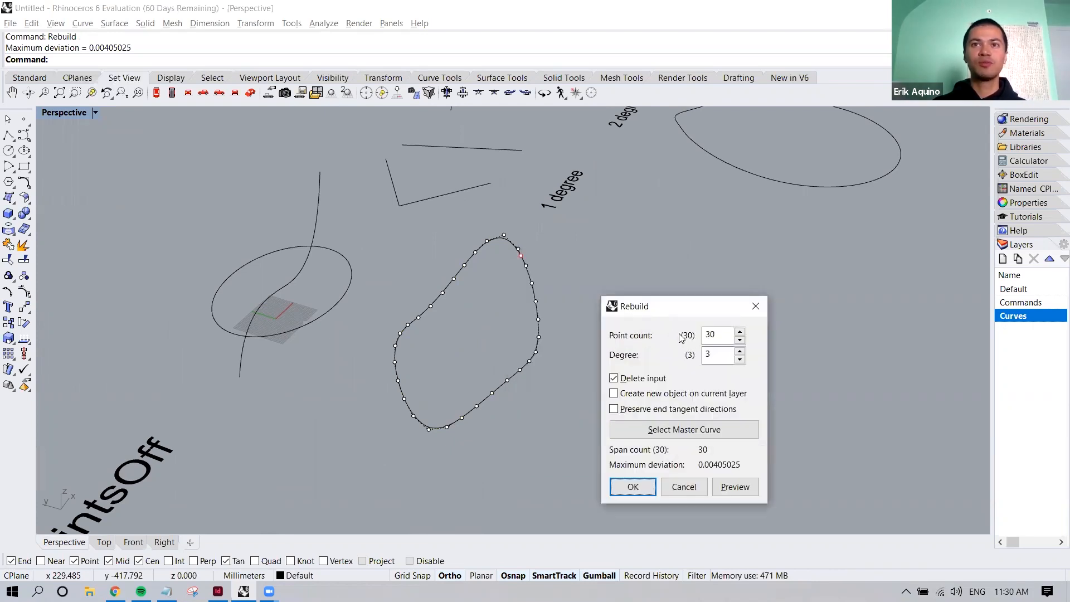
{"action": "double_click", "coordinate": [704, 336]}
{"action": "type", "text": "1"}
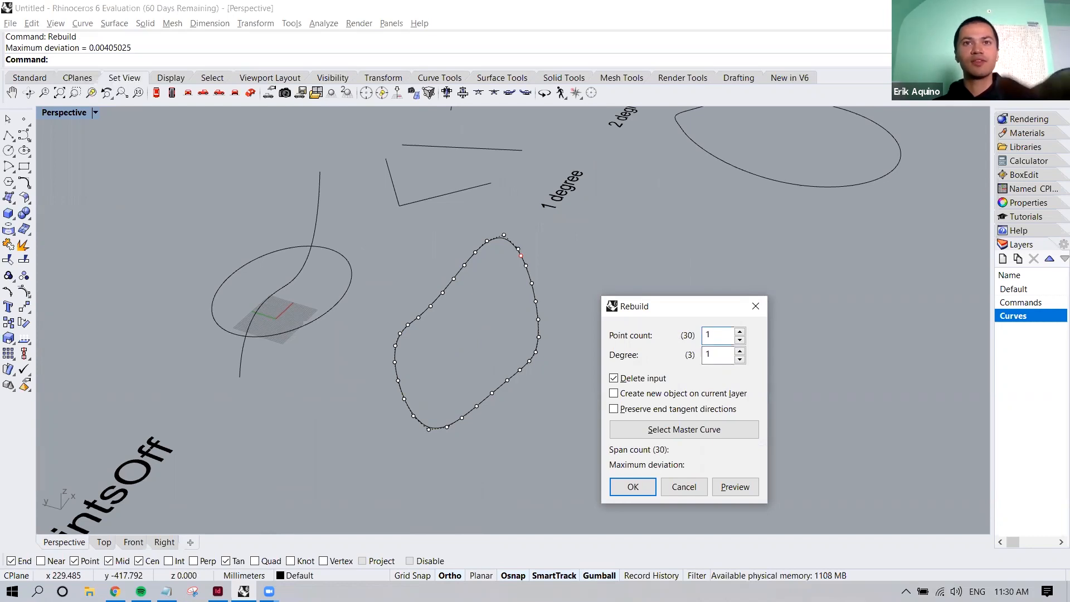
{"action": "type", "text": "5"}
{"action": "key", "text": "Tab"}
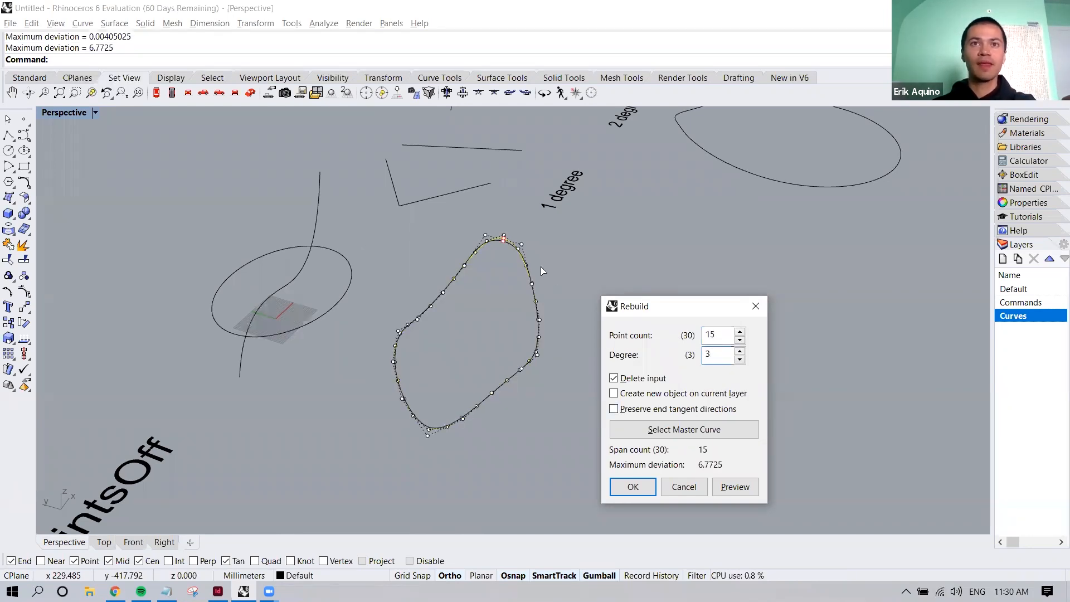
Examine how the 15-point rebuild preview deviates from the original 3D curve, and close Rebuild without applying it
{"action": "scroll", "coordinate": [539, 264], "scroll_direction": "up", "scroll_amount": 5}
{"action": "scroll", "coordinate": [390, 185], "scroll_direction": "up", "scroll_amount": 3}
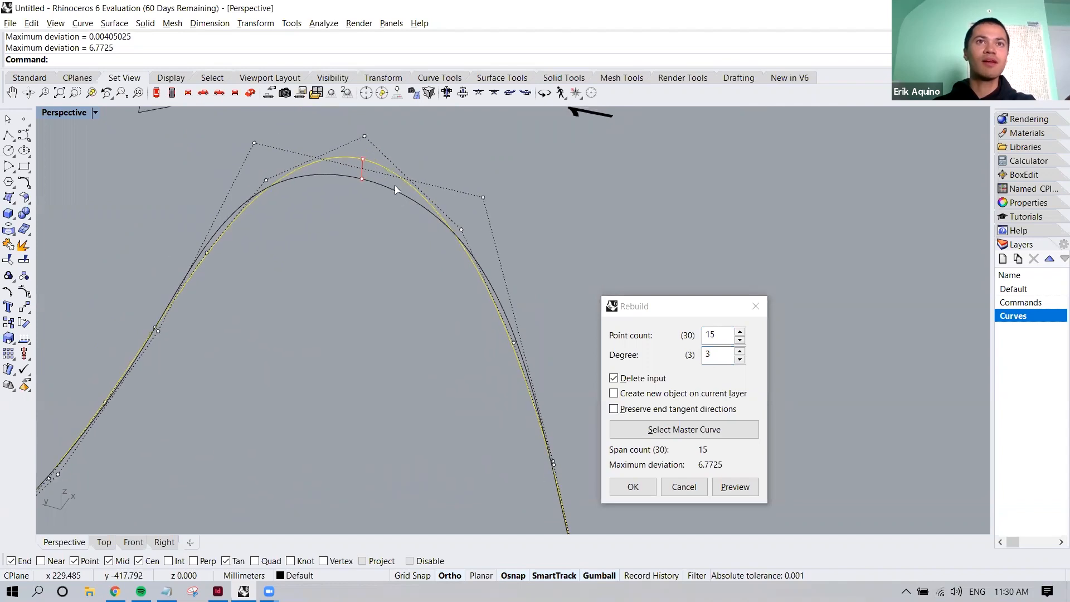
{"action": "scroll", "coordinate": [348, 217], "scroll_direction": "down", "scroll_amount": 5}
{"action": "right_click_drag", "start_coordinate": [366, 256], "coordinate": [508, 379], "text": "shift"}
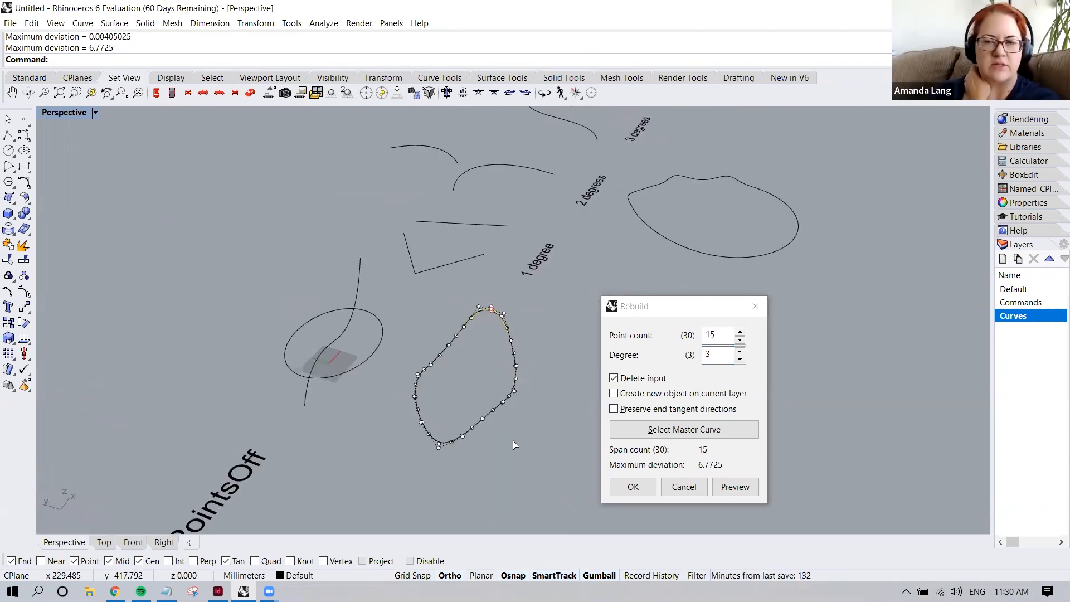
{"action": "scroll", "coordinate": [513, 441], "scroll_direction": "up", "scroll_amount": 2}
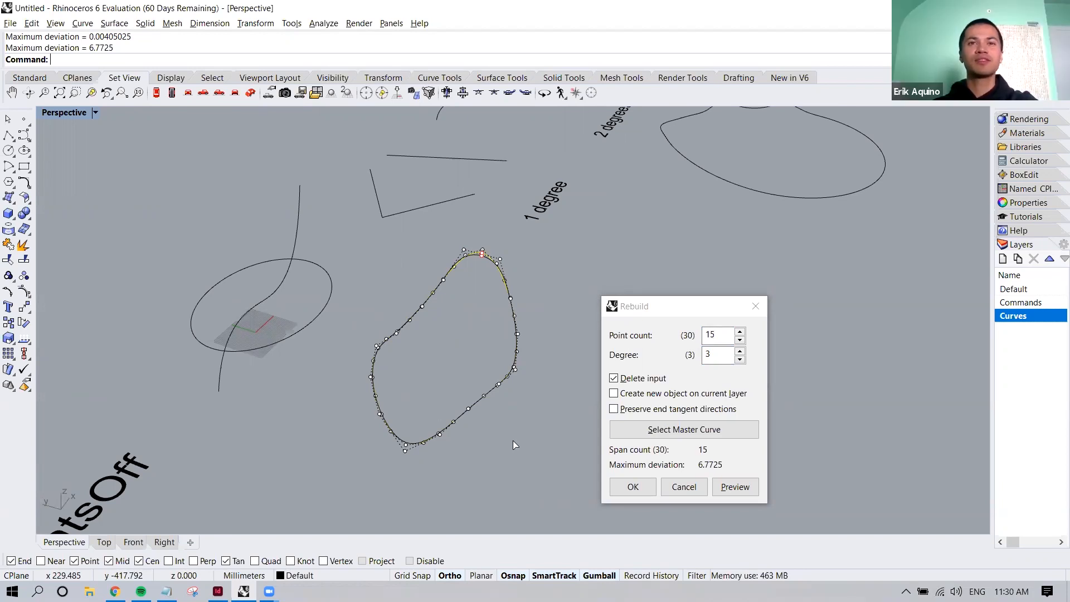
{"action": "right_click_drag", "start_coordinate": [513, 440], "coordinate": [511, 428], "text": "shift"}
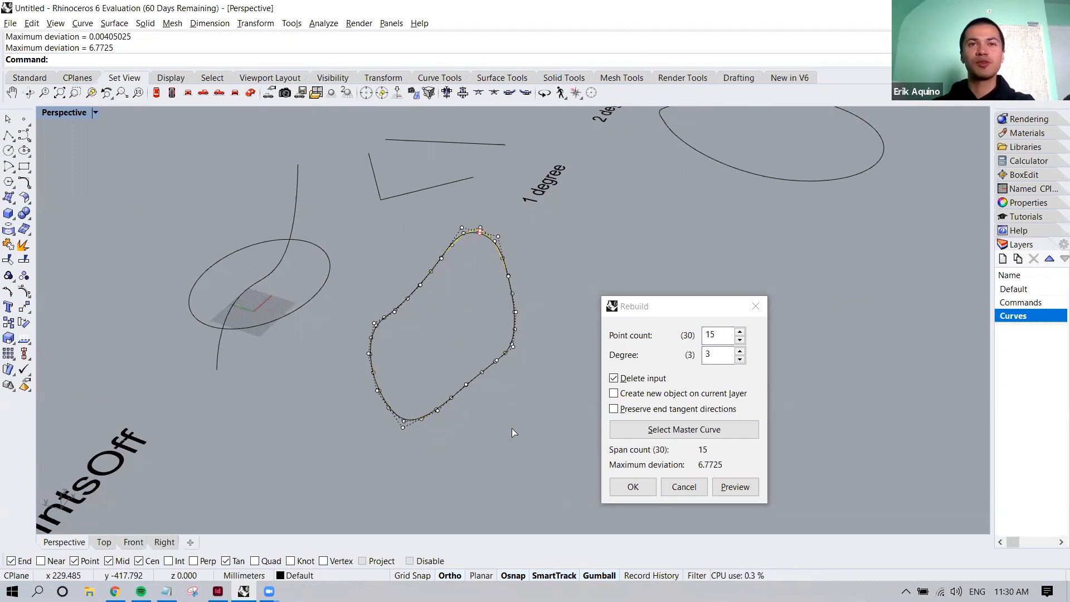
{"action": "right_click_drag", "start_coordinate": [512, 393], "coordinate": [502, 360]}
{"action": "key", "text": "Return"}
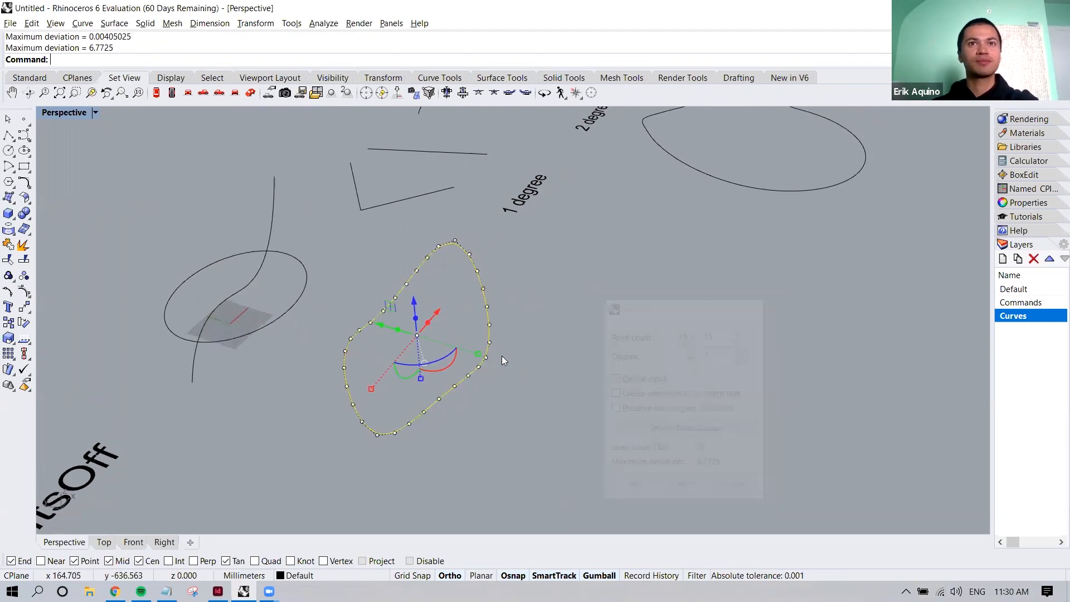
Undo the last gumball move and create a 3D curve with Crv2View from the S-shaped curve and the circle
{"action": "key", "text": "ctrl+z"}
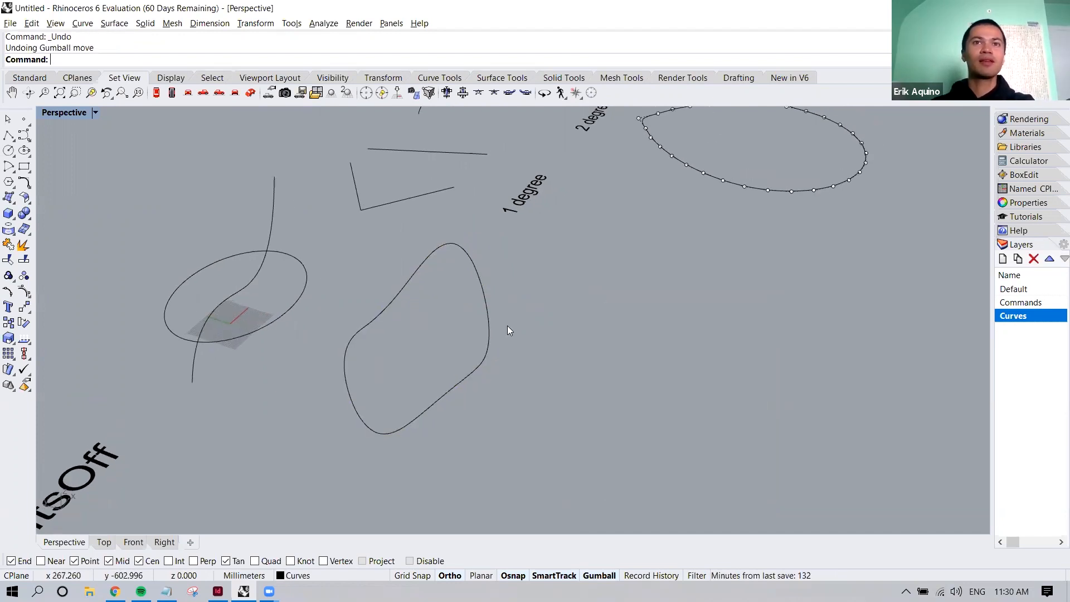
{"action": "type", "text": "Crv2View"}
{"action": "key", "text": "Return"}
{"action": "left_click", "coordinate": [269, 233]}
{"action": "left_click", "coordinate": [290, 254]}
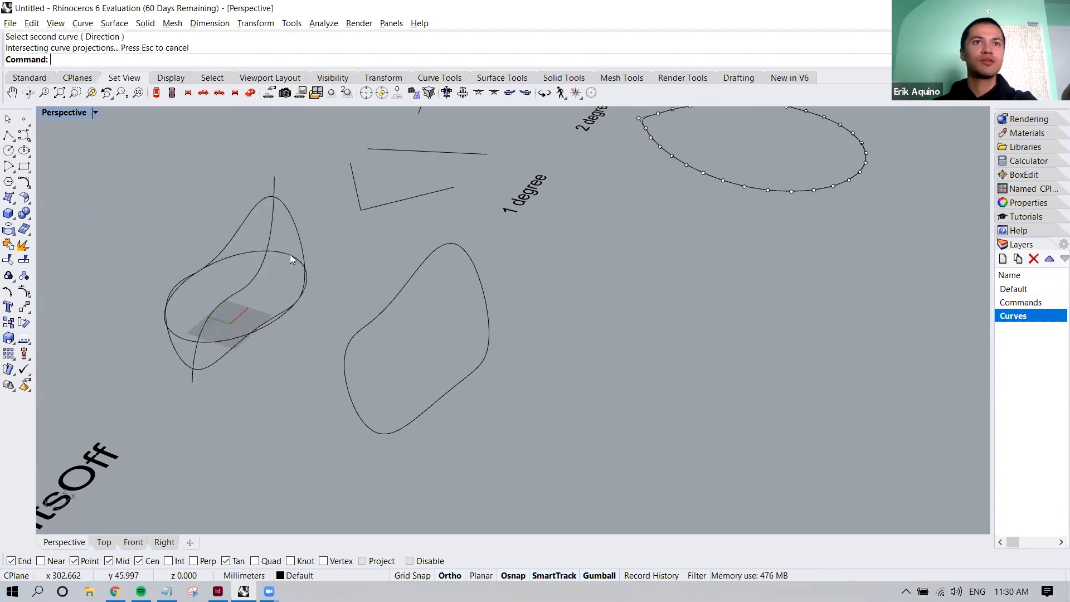
Move the new 3D curve in the negative Y direction beyond the existing 3D curve, and clear the selection
{"action": "left_click", "coordinate": [299, 225]}
{"action": "left_click_drag", "start_coordinate": [246, 277], "coordinate": [586, 373]}
{"action": "right_click_drag", "start_coordinate": [600, 311], "coordinate": [571, 215], "text": "shift"}
{"action": "left_click_drag", "start_coordinate": [484, 186], "coordinate": [445, 211]}
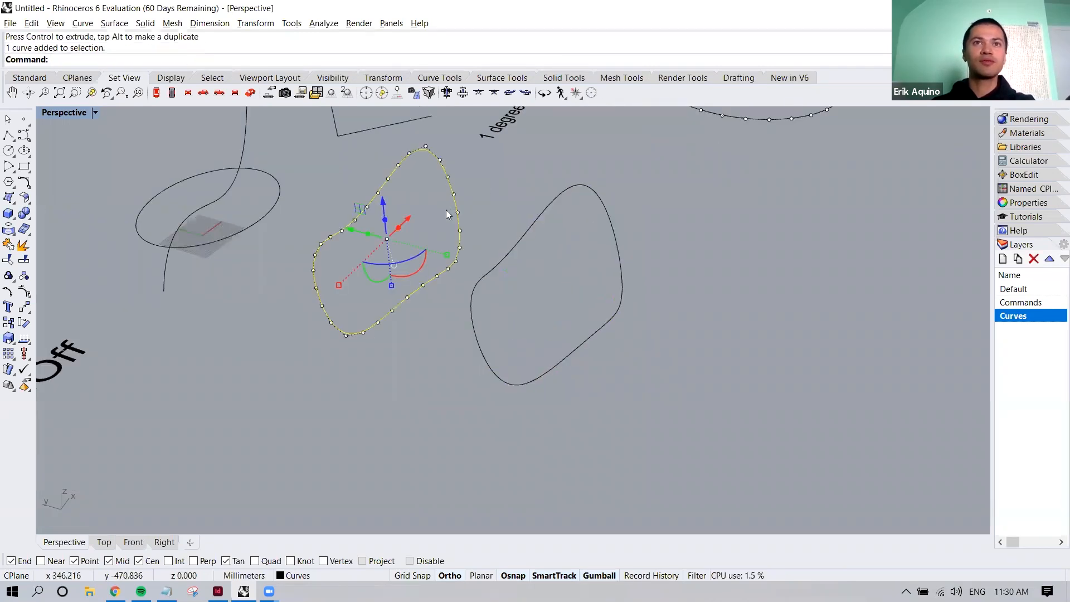
{"action": "right_click_drag", "start_coordinate": [426, 187], "coordinate": [394, 277], "text": "shift"}
{"action": "left_click", "coordinate": [461, 234]}
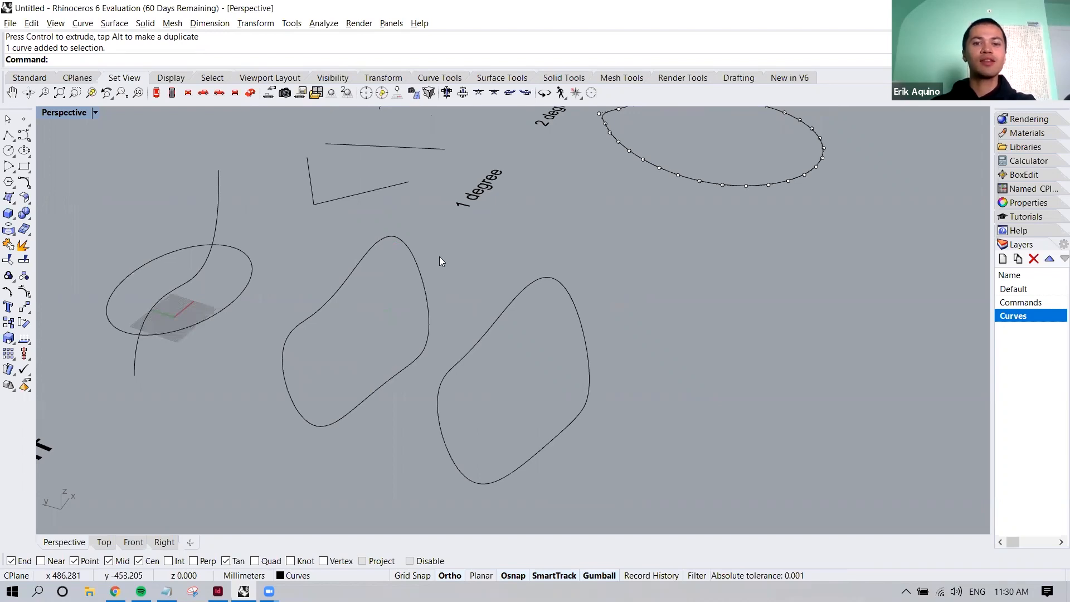
Start a Patch surface through the 3D curve nearer the circle and open its surface options beside the curve
{"action": "type", "text": "Patch"}
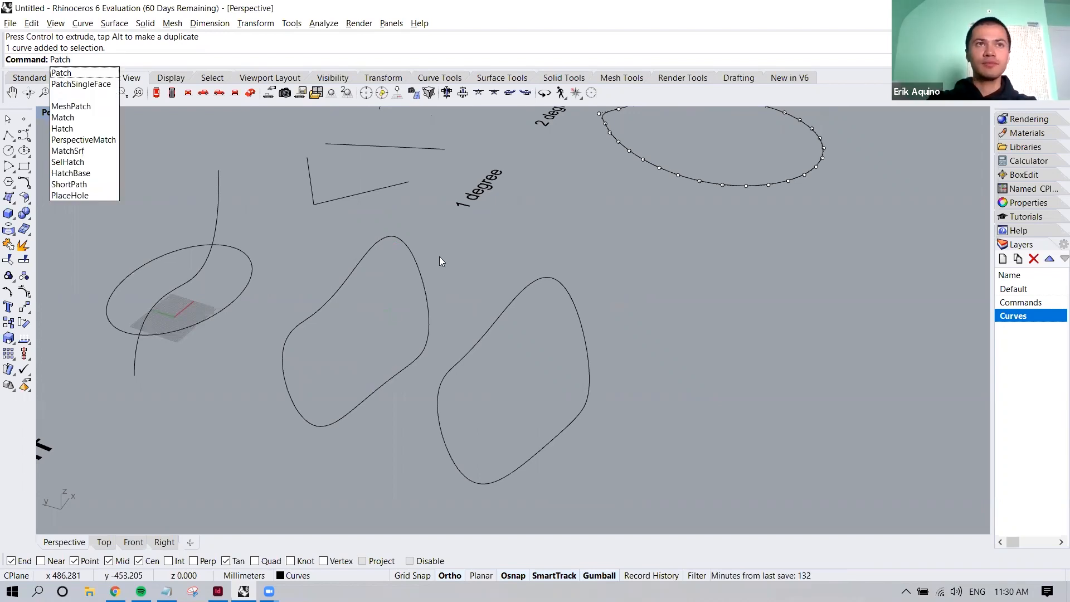
{"action": "key", "text": "Return"}
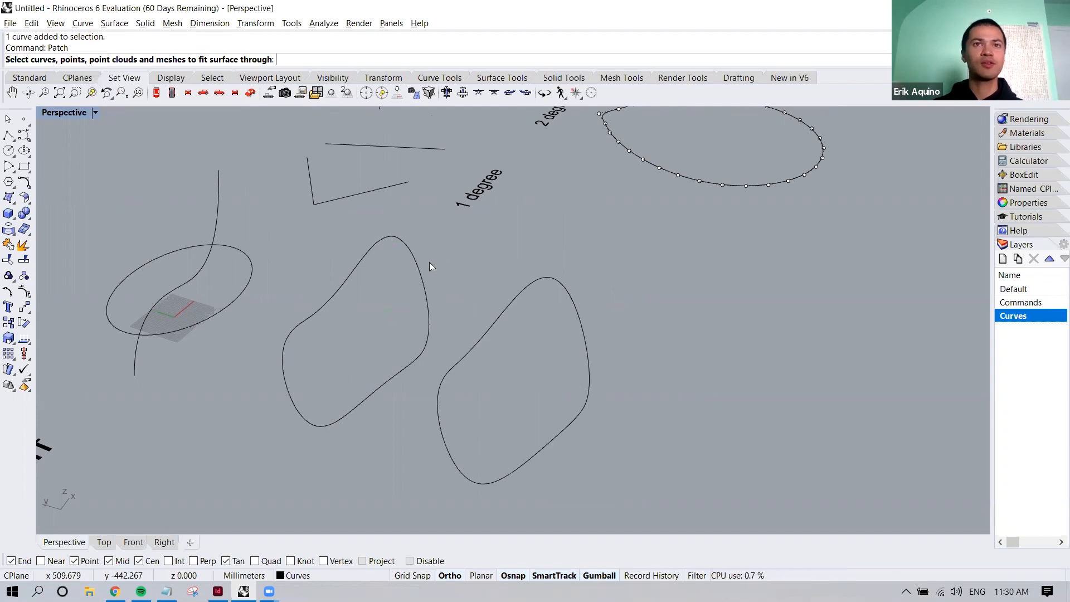
{"action": "left_click", "coordinate": [422, 278]}
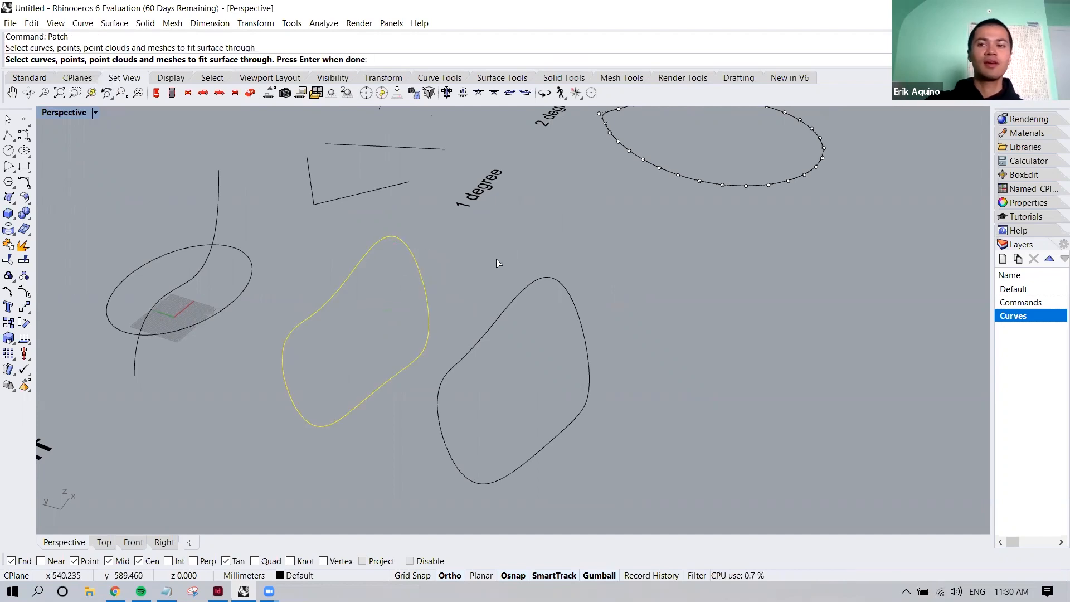
{"action": "key", "text": "Return"}
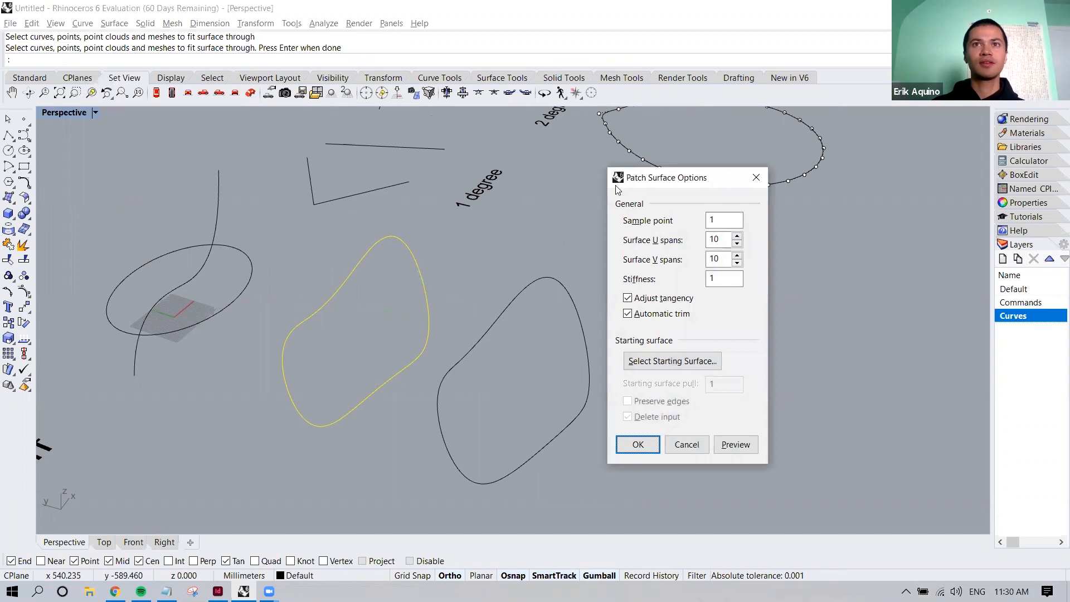
{"action": "left_click_drag", "start_coordinate": [634, 183], "coordinate": [352, 162]}
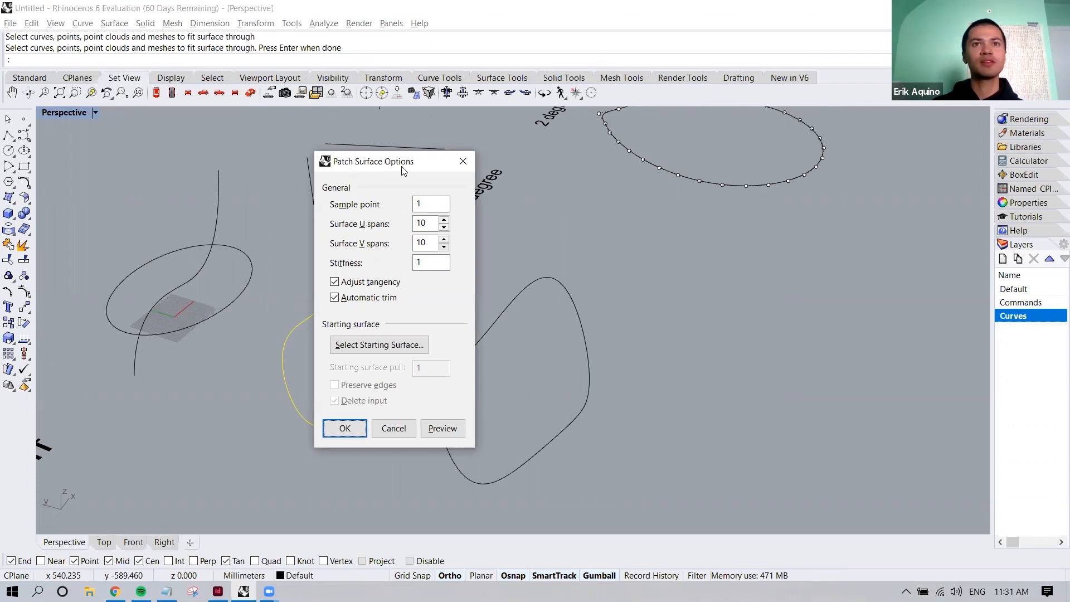
{"action": "left_click_drag", "start_coordinate": [404, 171], "coordinate": [565, 199]}
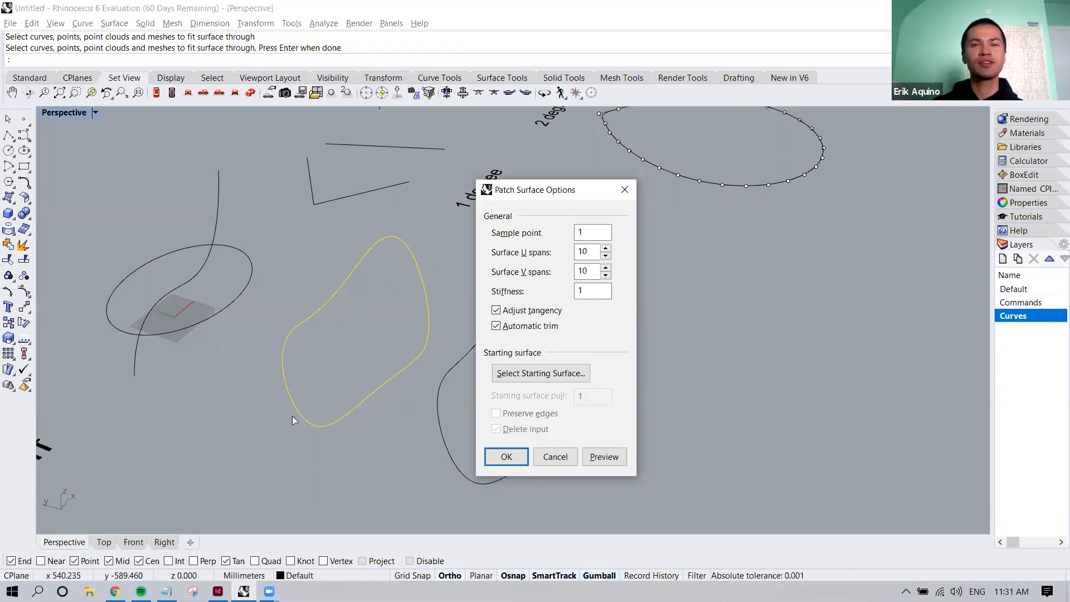
Set the patch stiffness to 40, preview the surface, and examine how its edge follows the input curve
{"action": "double_click", "coordinate": [574, 291]}
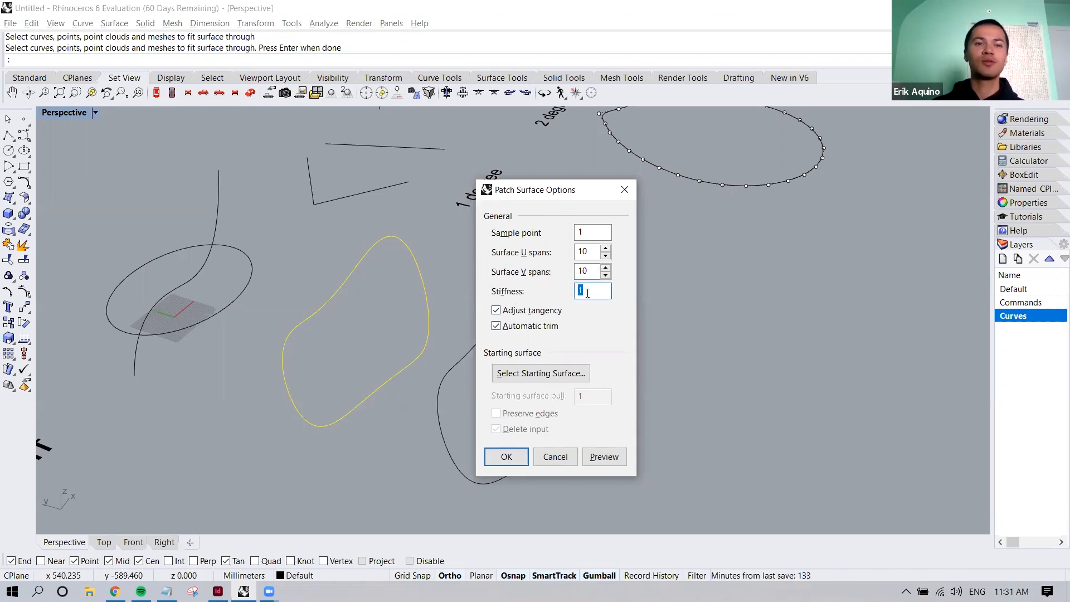
{"action": "type", "text": "4"}
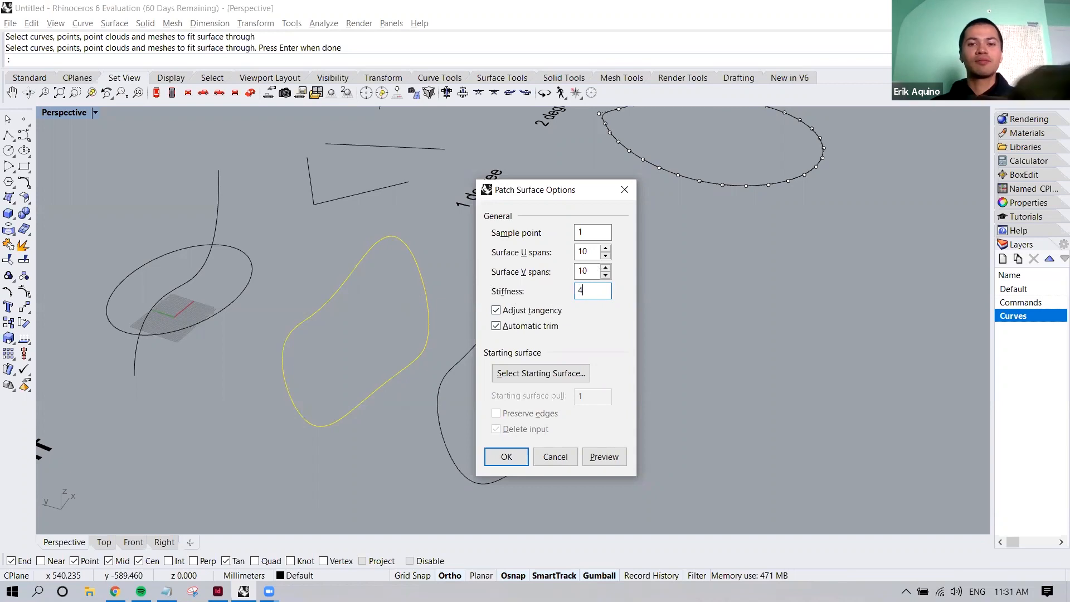
{"action": "type", "text": "0"}
{"action": "left_click", "coordinate": [588, 272]}
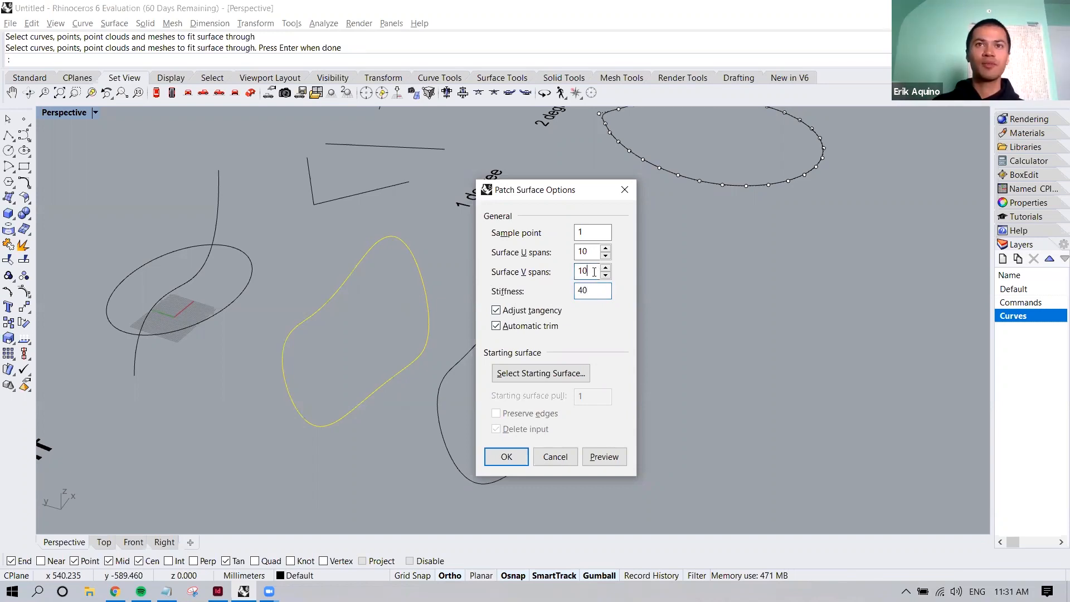
{"action": "left_click", "coordinate": [603, 457]}
{"action": "scroll", "coordinate": [387, 388], "scroll_direction": "up", "scroll_amount": 3}
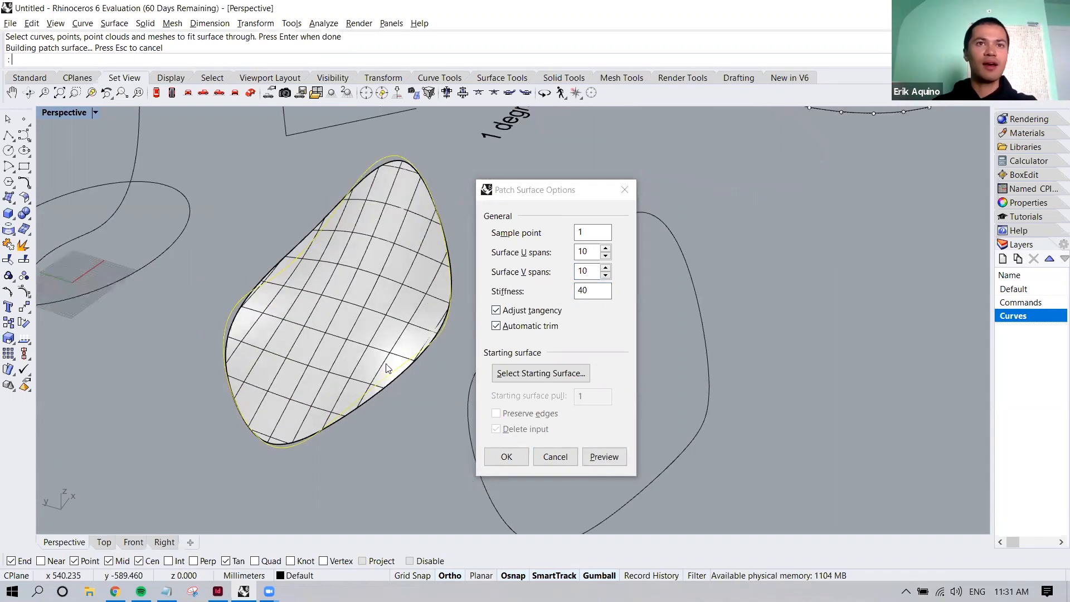
{"action": "right_click_drag", "start_coordinate": [342, 364], "coordinate": [350, 289]}
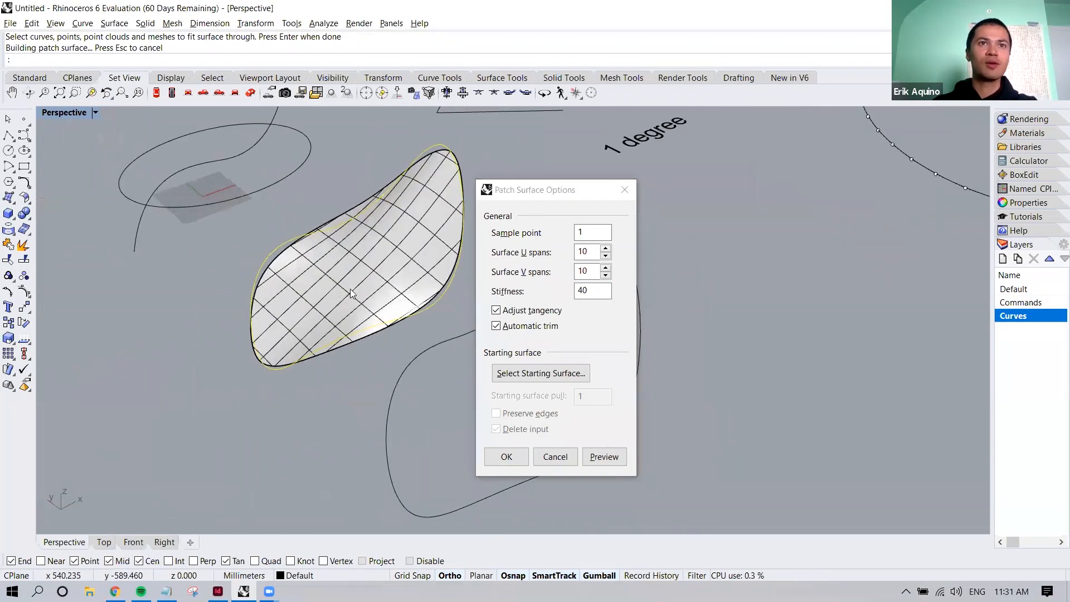
{"action": "scroll", "coordinate": [350, 289], "scroll_direction": "up", "scroll_amount": 5}
{"action": "right_click_drag", "start_coordinate": [253, 330], "coordinate": [301, 282], "text": "shift"}
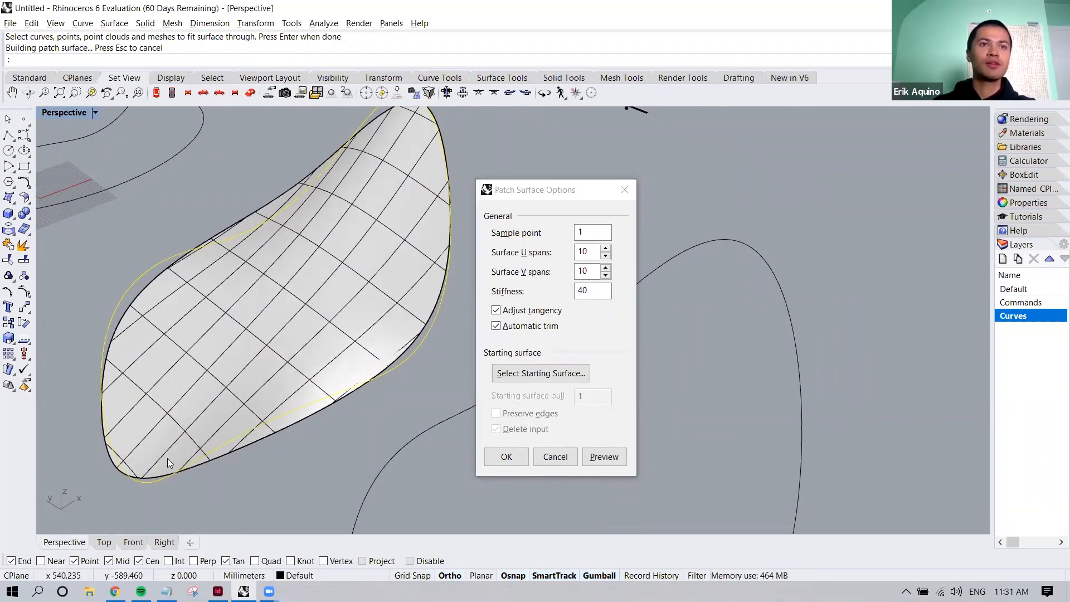
Set the patch stiffness to 1, keeping 10 spans in both the U and V directions
{"action": "left_click", "coordinate": [570, 292]}
{"action": "type", "text": "1"}
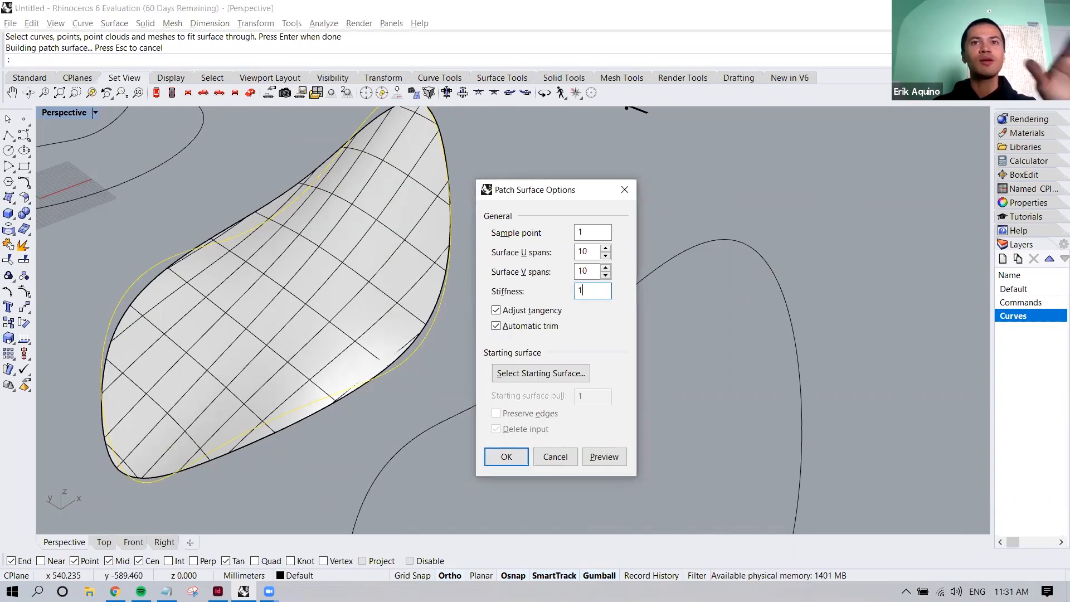
{"action": "left_click", "coordinate": [590, 272]}
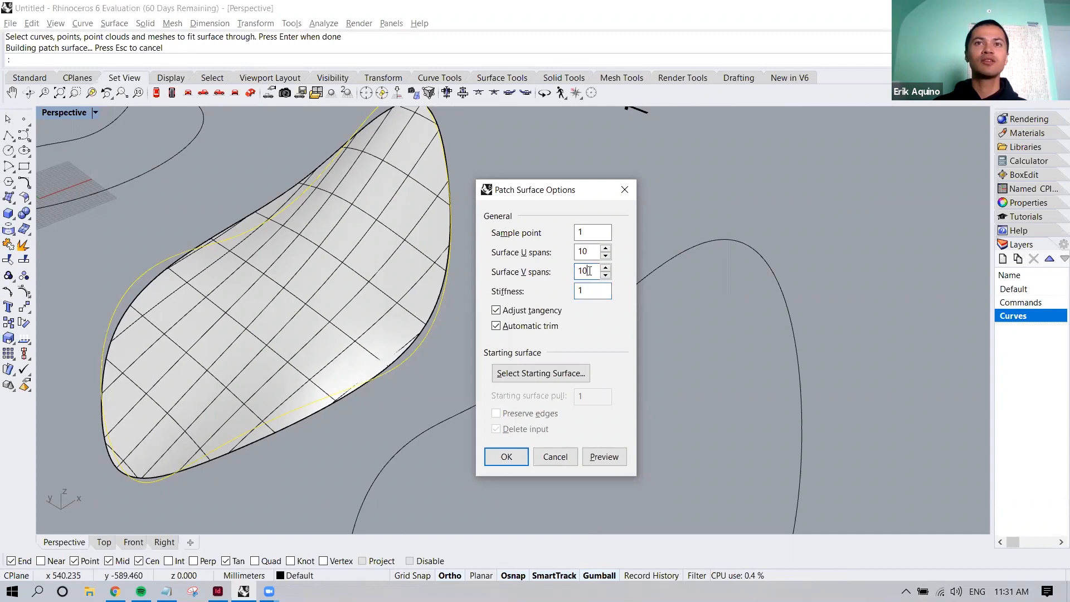
Preview the patch at stiffness 1, set its stiffness to 0, and preview the surface again for comparison
{"action": "left_click", "coordinate": [604, 456]}
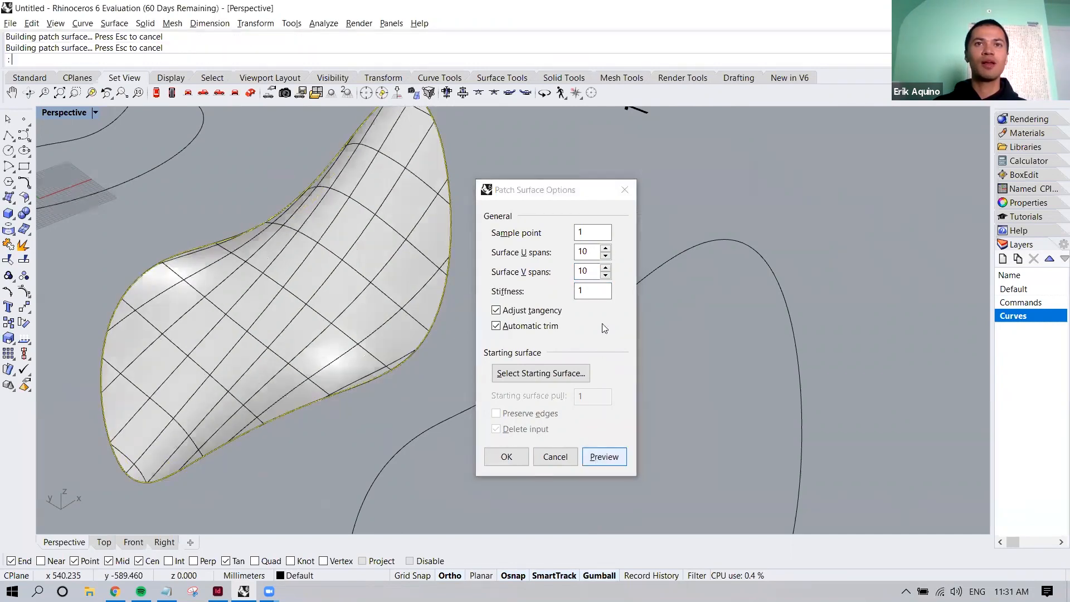
{"action": "double_click", "coordinate": [579, 291]}
{"action": "type", "text": "0"}
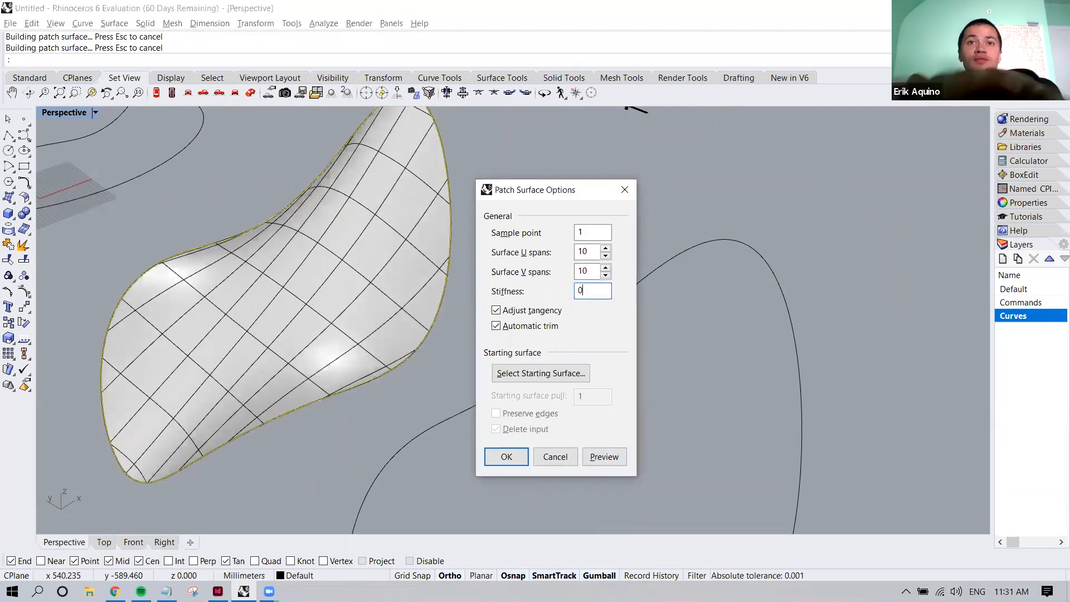
{"action": "left_click", "coordinate": [602, 456]}
{"action": "right_click_drag", "start_coordinate": [444, 406], "coordinate": [479, 385]}
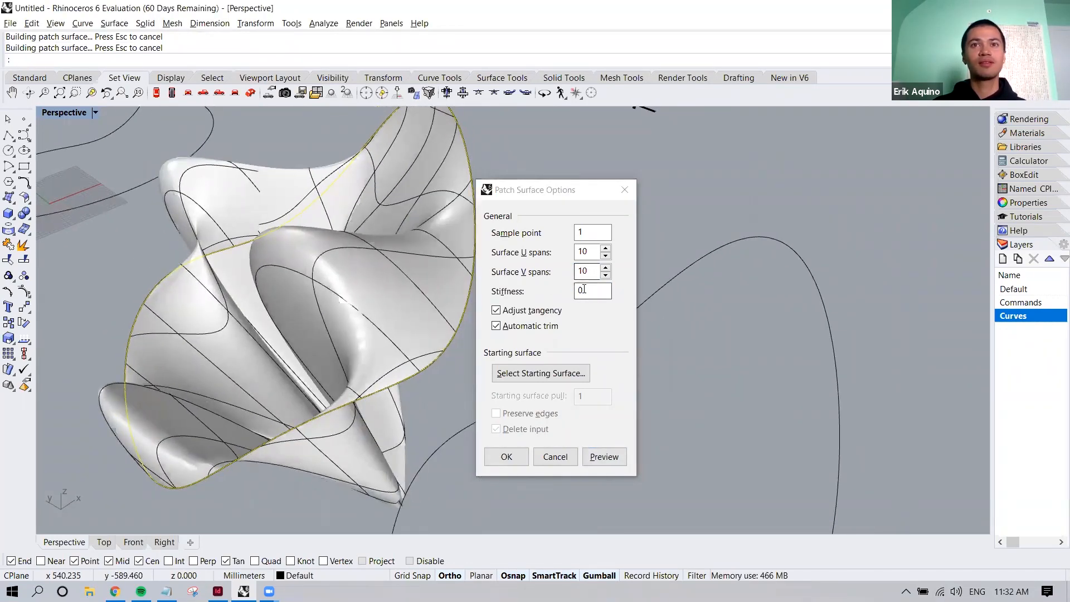
Set the patch stiffness back to 1, preview and inspect the surface, and cancel the patch
{"action": "double_click", "coordinate": [580, 291]}
{"action": "type", "text": "1"}
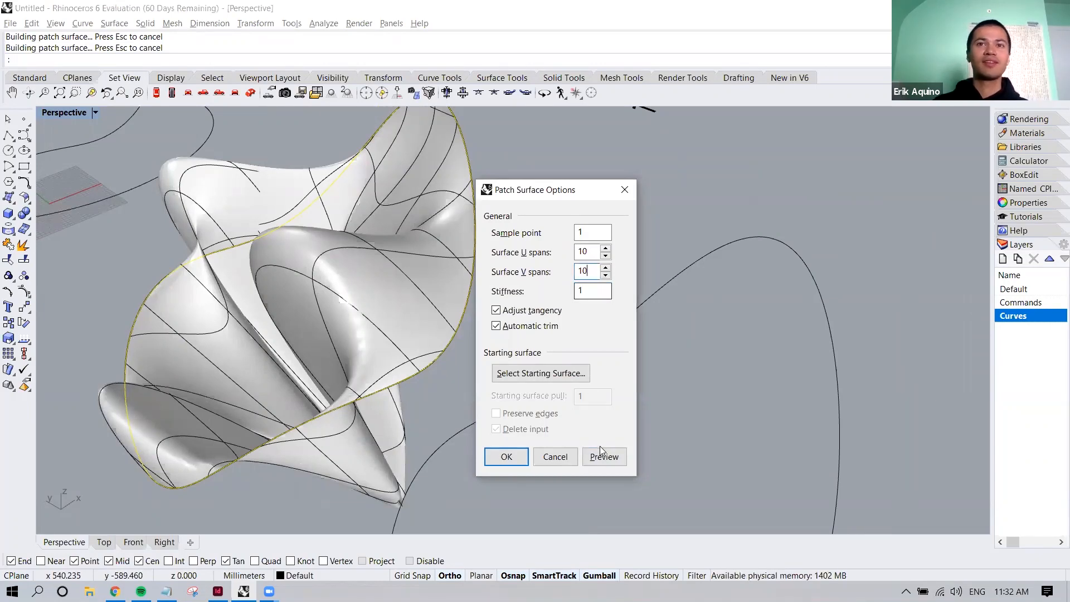
{"action": "left_click", "coordinate": [602, 457]}
{"action": "scroll", "coordinate": [387, 368], "scroll_direction": "down", "scroll_amount": 5}
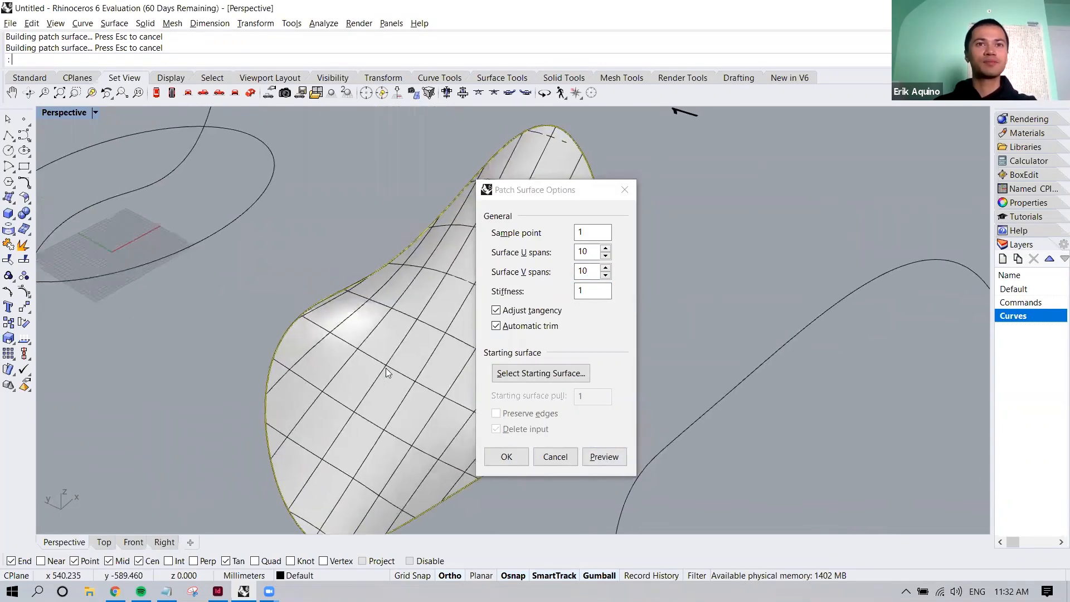
{"action": "right_click_drag", "start_coordinate": [383, 371], "coordinate": [372, 369], "text": "shift"}
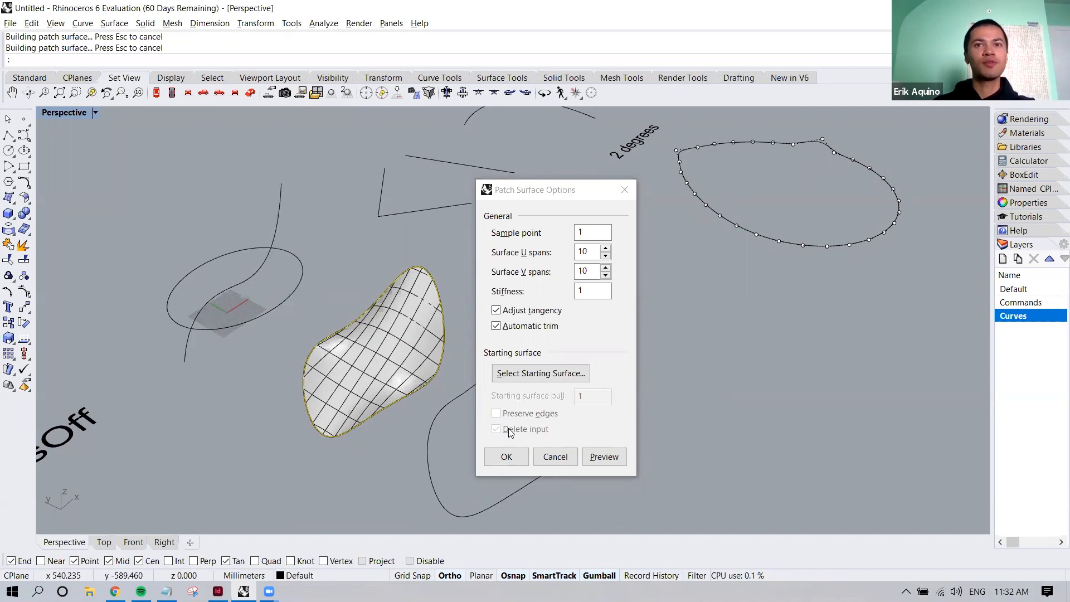
{"action": "left_click", "coordinate": [552, 455]}
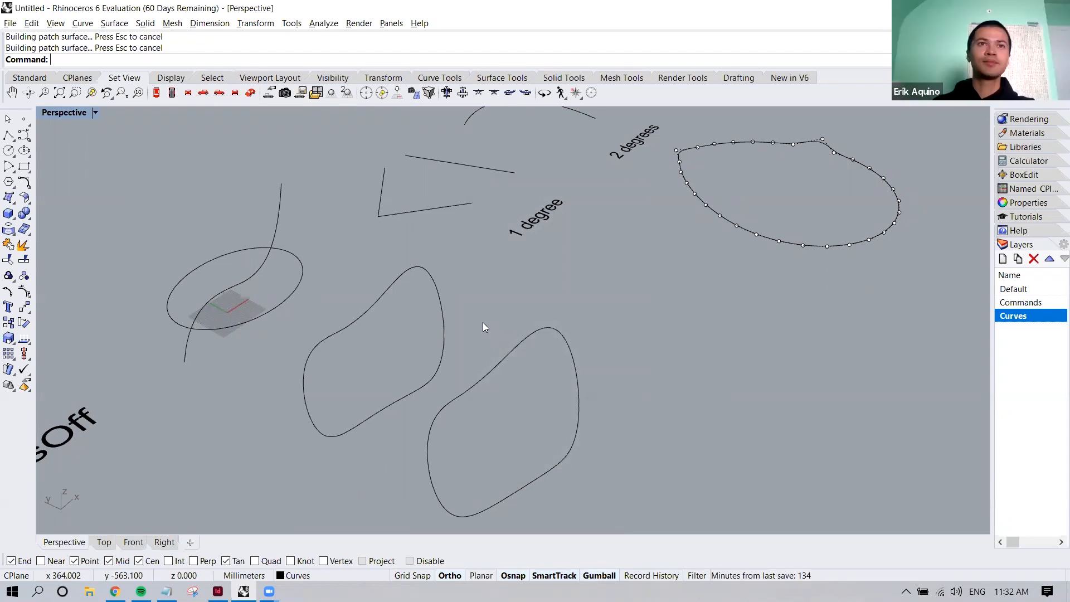
Select the open S-shaped curve and the two closed 3D curves in turn to examine their control points
{"action": "left_click", "coordinate": [282, 212]}
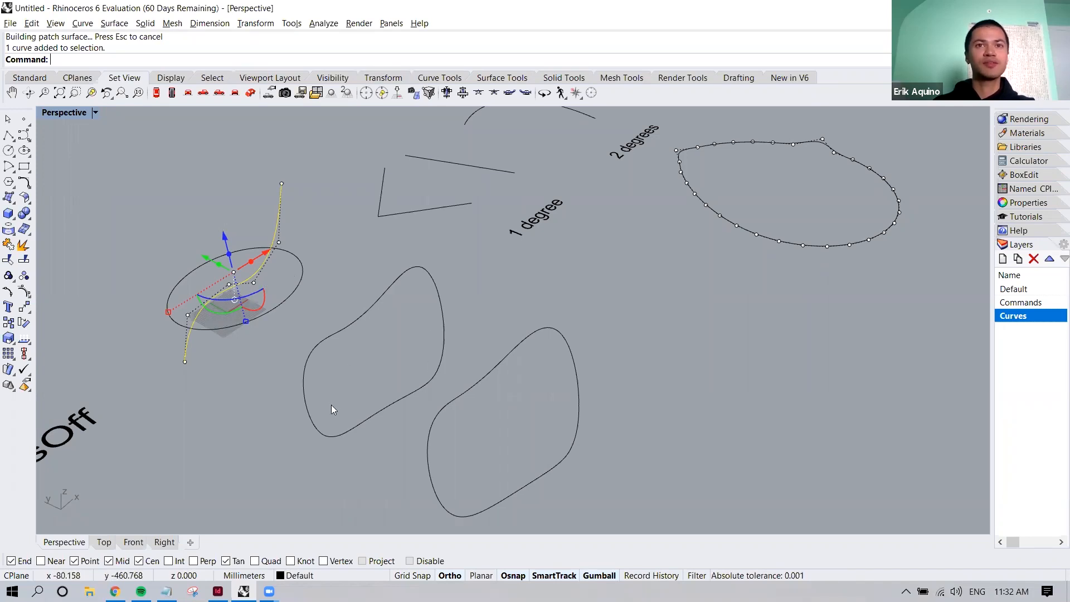
{"action": "left_click_drag", "start_coordinate": [530, 314], "coordinate": [446, 402]}
{"action": "left_click", "coordinate": [482, 395]}
{"action": "left_click", "coordinate": [499, 369]}
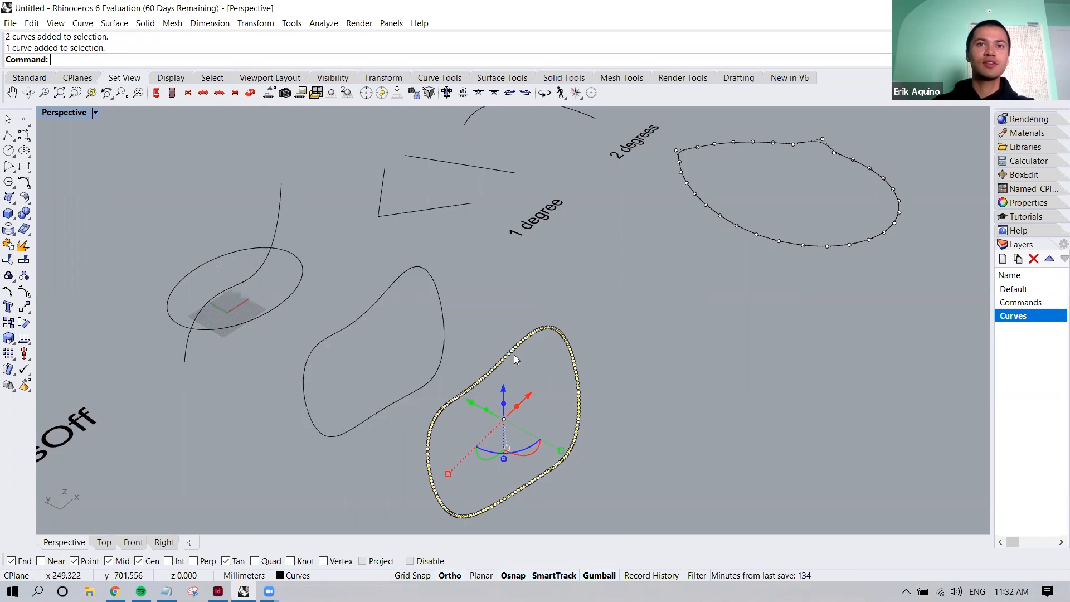
{"action": "left_click_drag", "start_coordinate": [464, 312], "coordinate": [417, 287]}
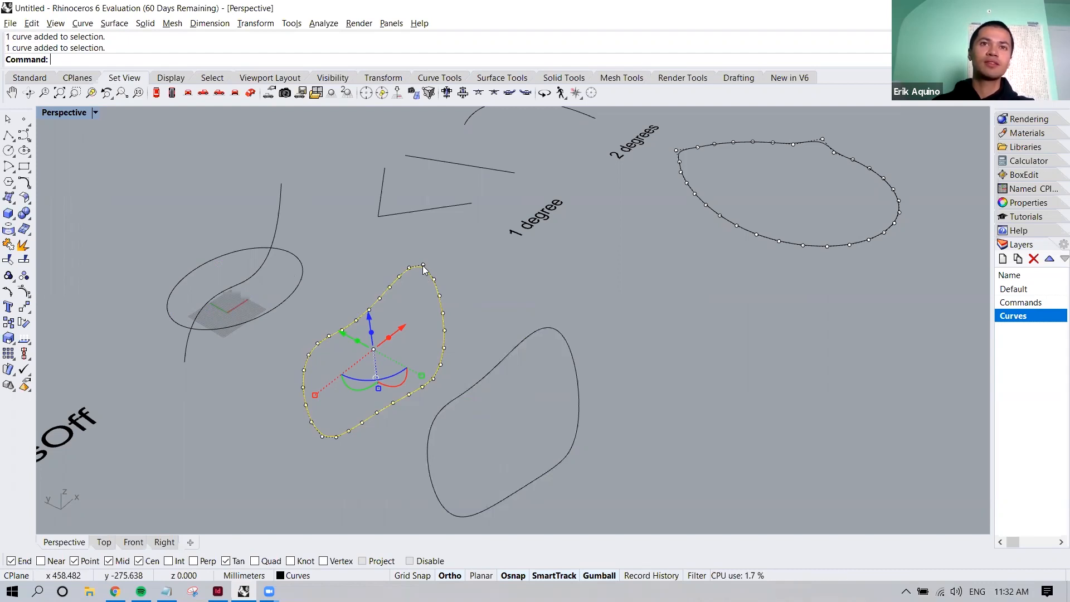
Copy the open S-shaped curve at the circle onto the farther closed 3D curve so it crosses both ends, and clear the selection
{"action": "left_click", "coordinate": [282, 214]}
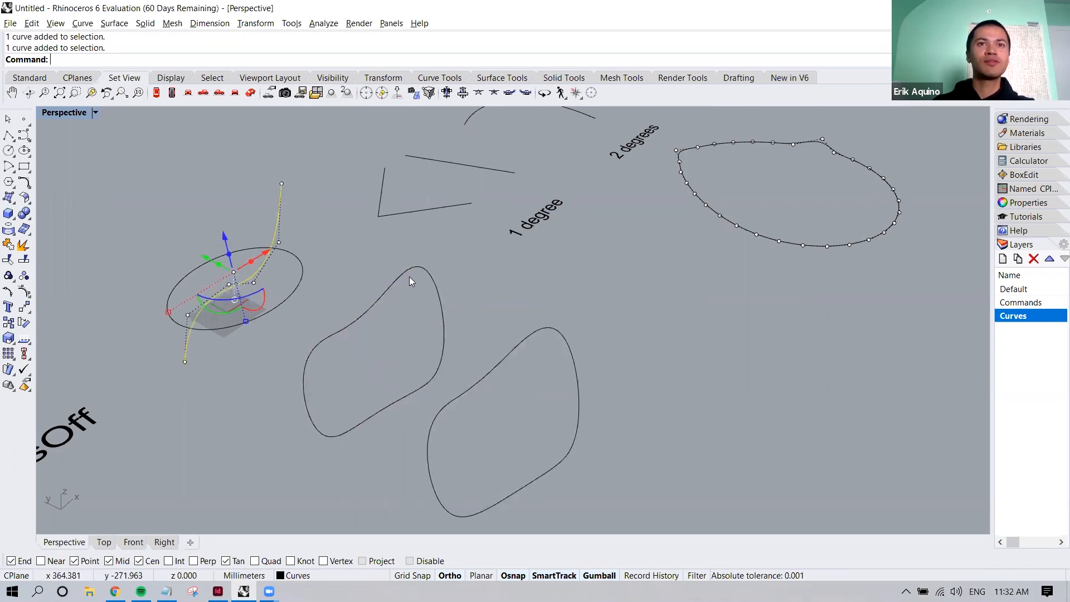
{"action": "type", "text": "Copy"}
{"action": "key", "text": "Return"}
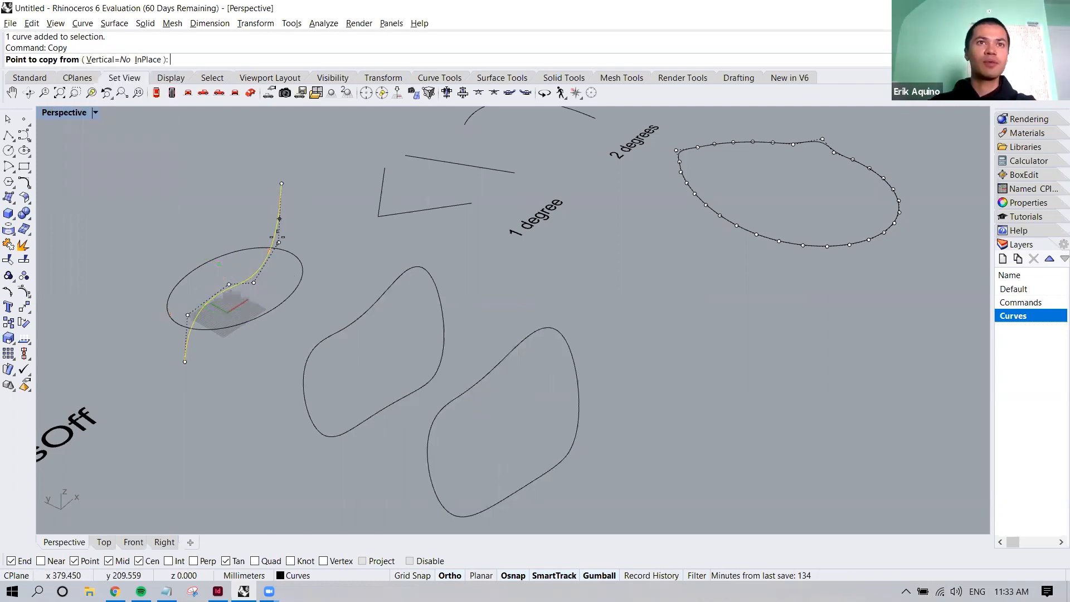
{"action": "left_click", "coordinate": [254, 282]}
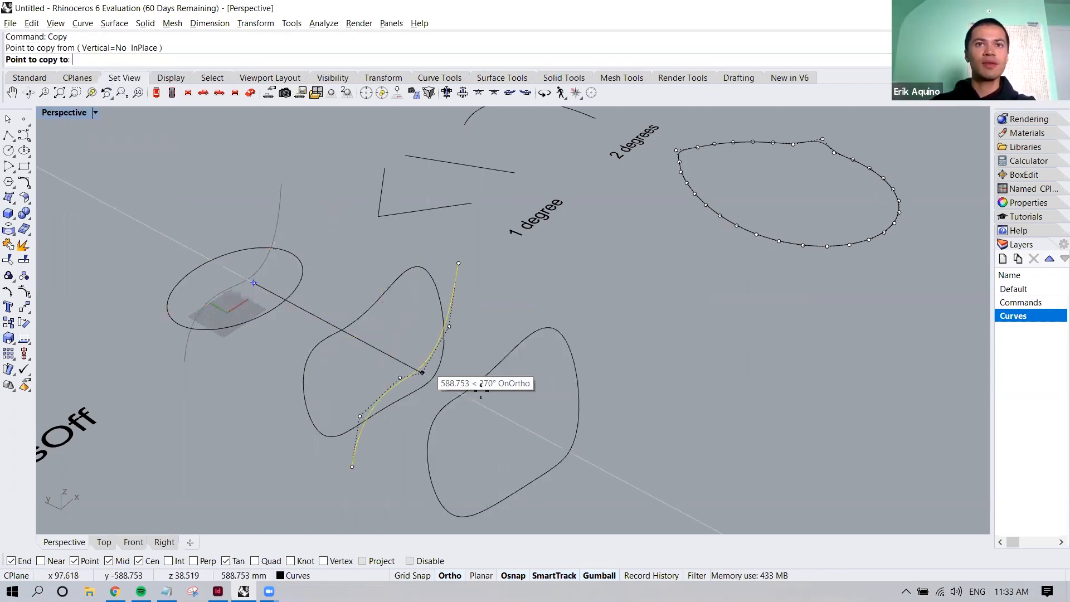
{"action": "left_click", "coordinate": [557, 329]}
{"action": "key", "text": "Return"}
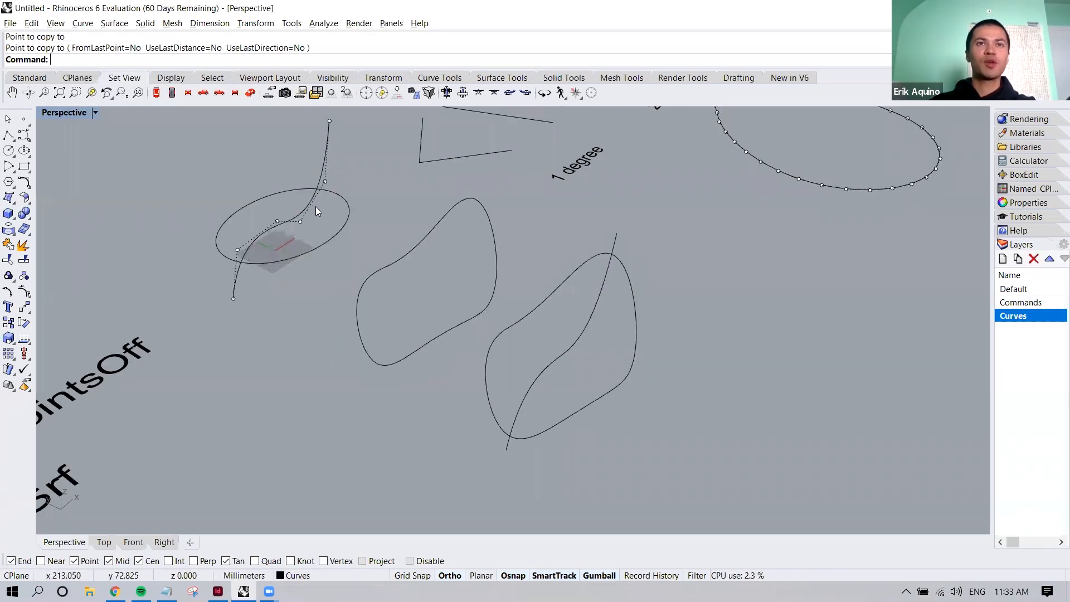
{"action": "key", "text": "Escape"}
Split the copied S-shaped curve using the surrounding closed 3D curve as the cutting object
{"action": "left_click_drag", "start_coordinate": [646, 248], "coordinate": [600, 274]}
{"action": "left_click", "coordinate": [636, 223]}
{"action": "left_click_drag", "start_coordinate": [639, 219], "coordinate": [610, 238]}
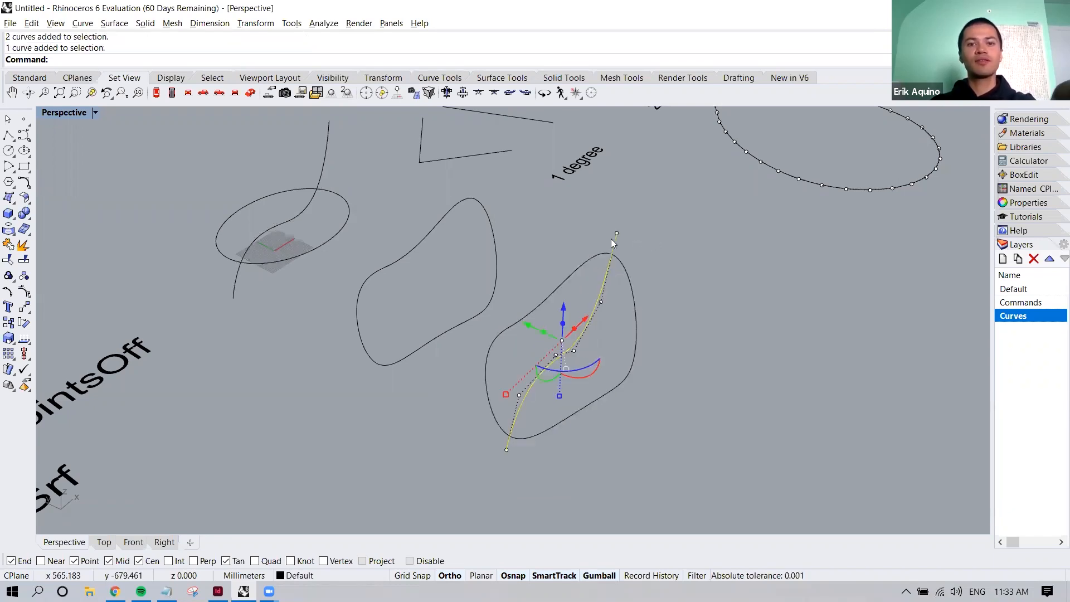
{"action": "type", "text": "split"}
{"action": "key", "text": "Return"}
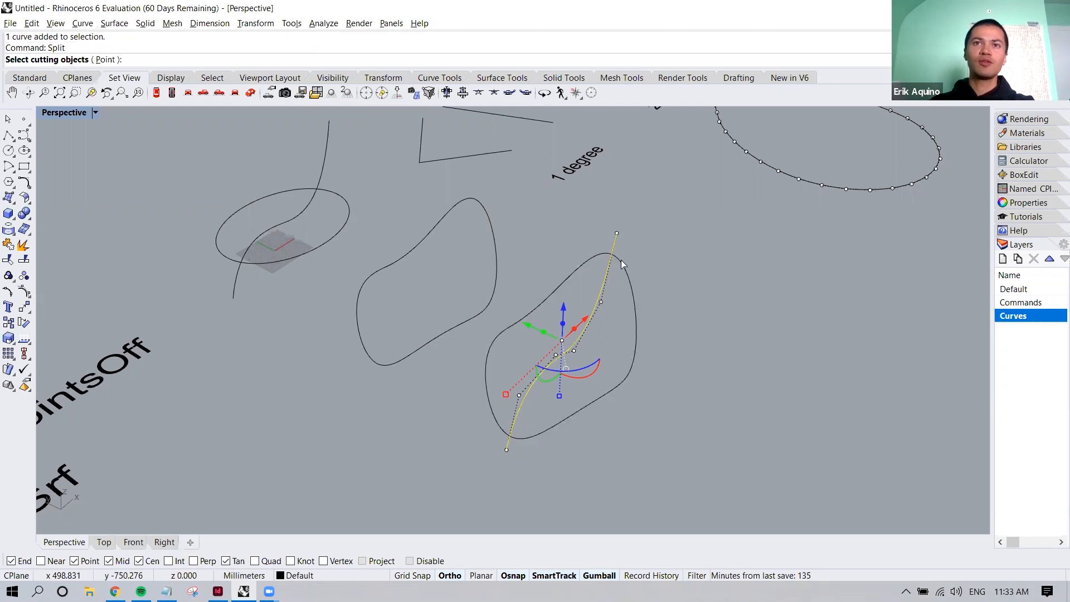
{"action": "left_click", "coordinate": [619, 256]}
{"action": "right_click_drag", "start_coordinate": [626, 307], "coordinate": [604, 307]}
{"action": "key", "text": "Return"}
{"action": "key", "text": "Escape"}
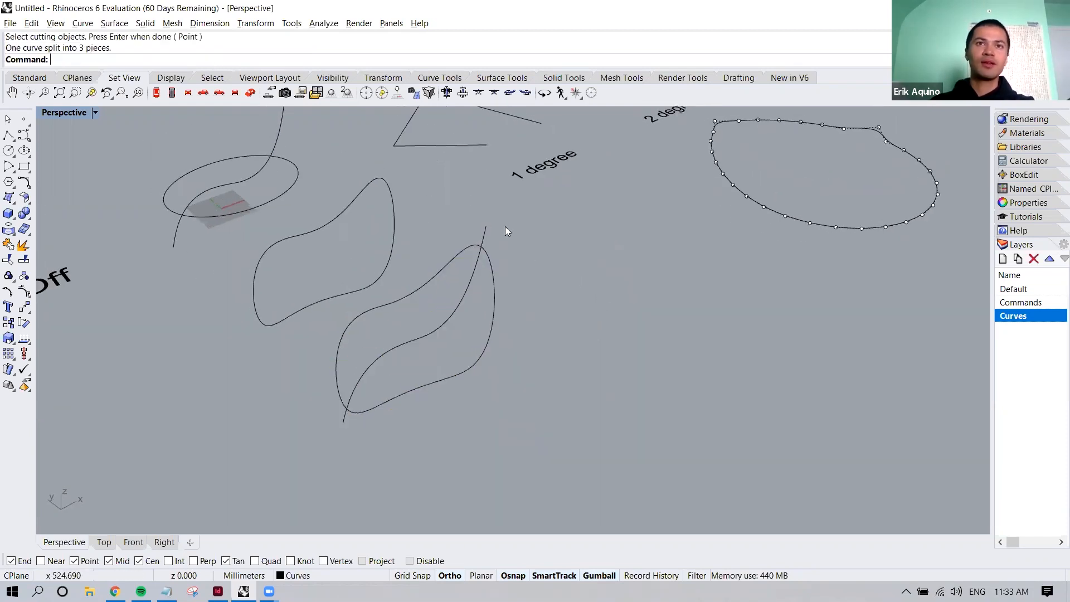
Delete the two short curve pieces that overhang the ends of the closed 3D curve
{"action": "left_click", "coordinate": [484, 228]}
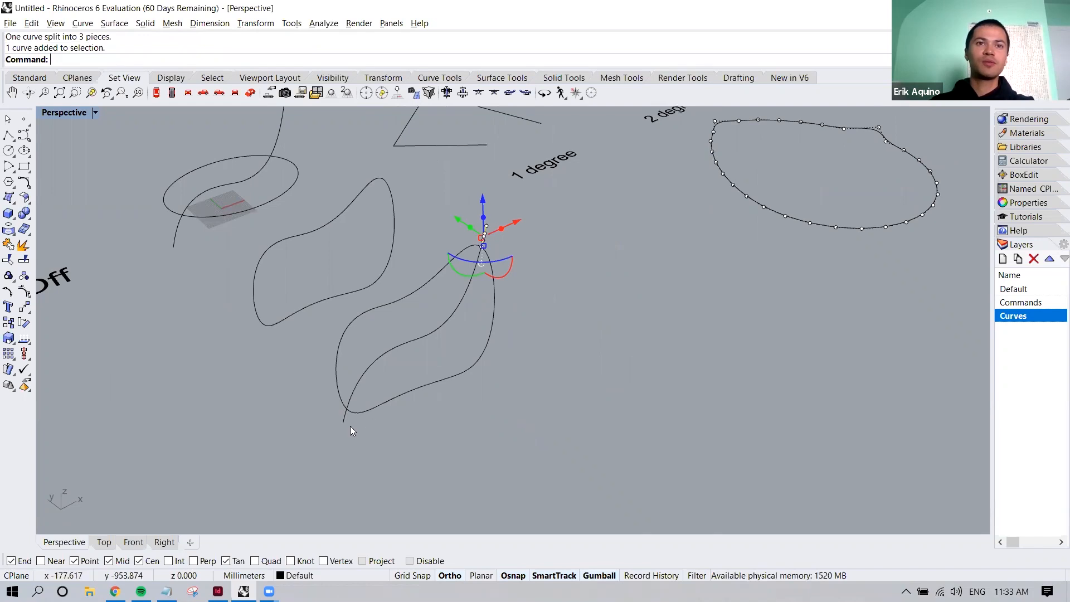
{"action": "left_click", "coordinate": [337, 418]}
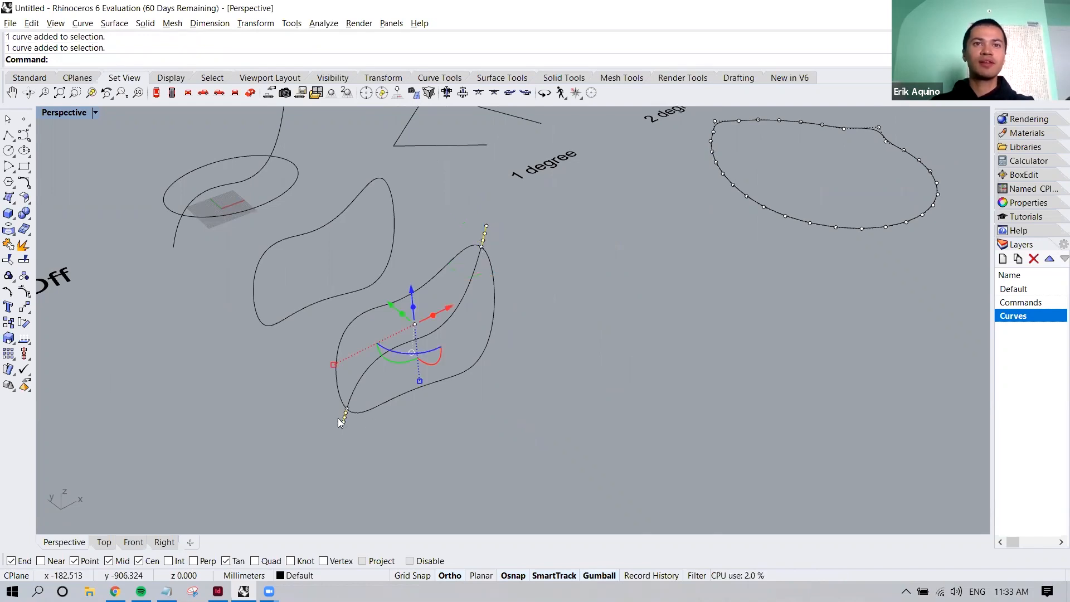
{"action": "key", "text": "Delete"}
{"action": "right_click_drag", "start_coordinate": [423, 365], "coordinate": [422, 366]}
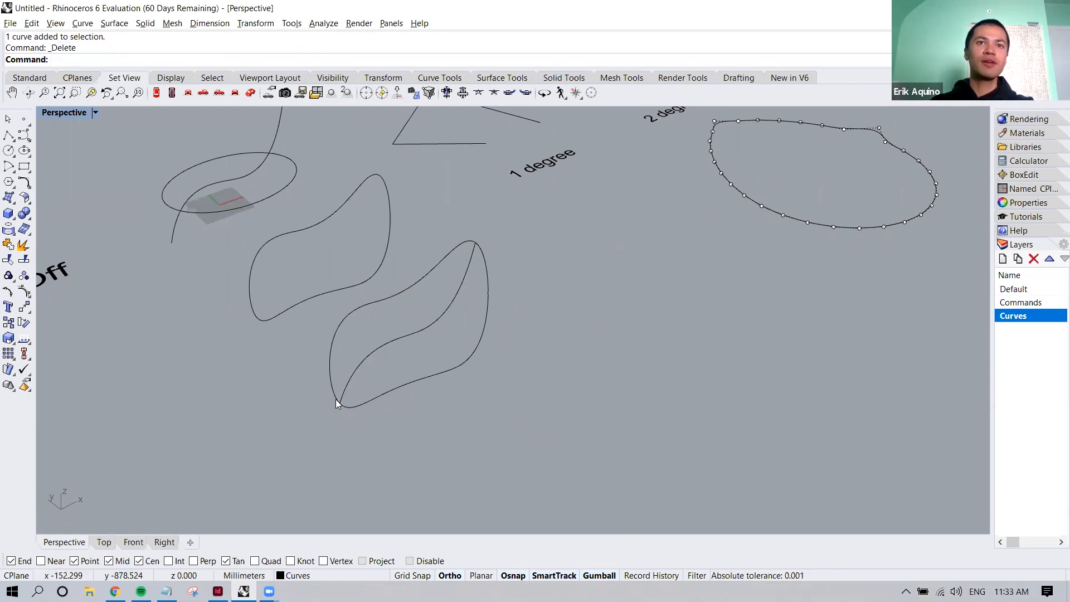
Start a Patch through the closed 3D curve and its inner S-shaped curve, and preview and inspect the surface
{"action": "right_click_drag", "start_coordinate": [453, 292], "coordinate": [471, 337]}
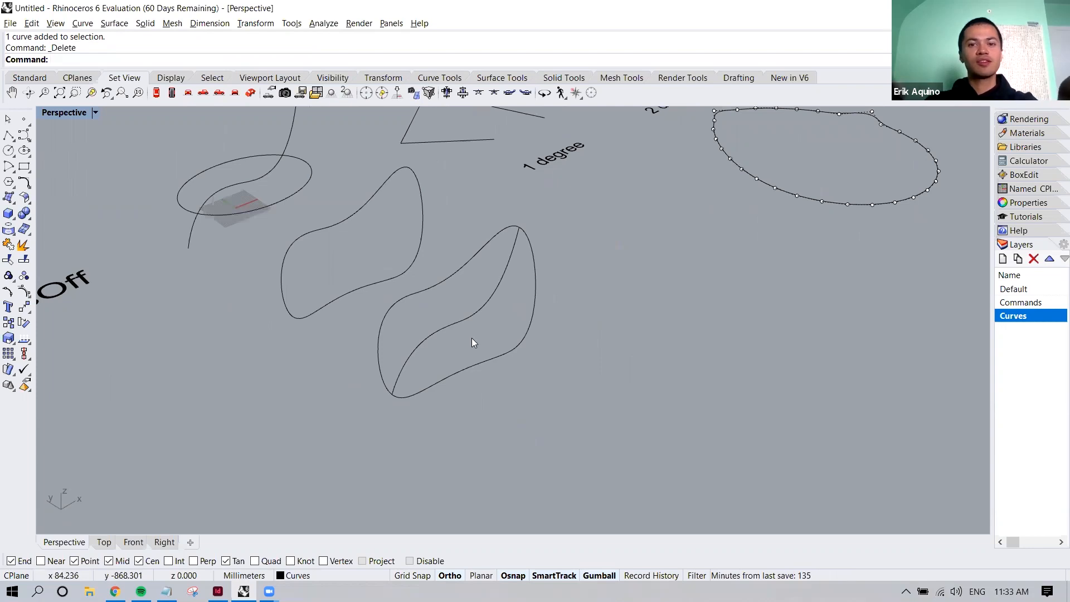
{"action": "type", "text": "Patch"}
{"action": "key", "text": "Return"}
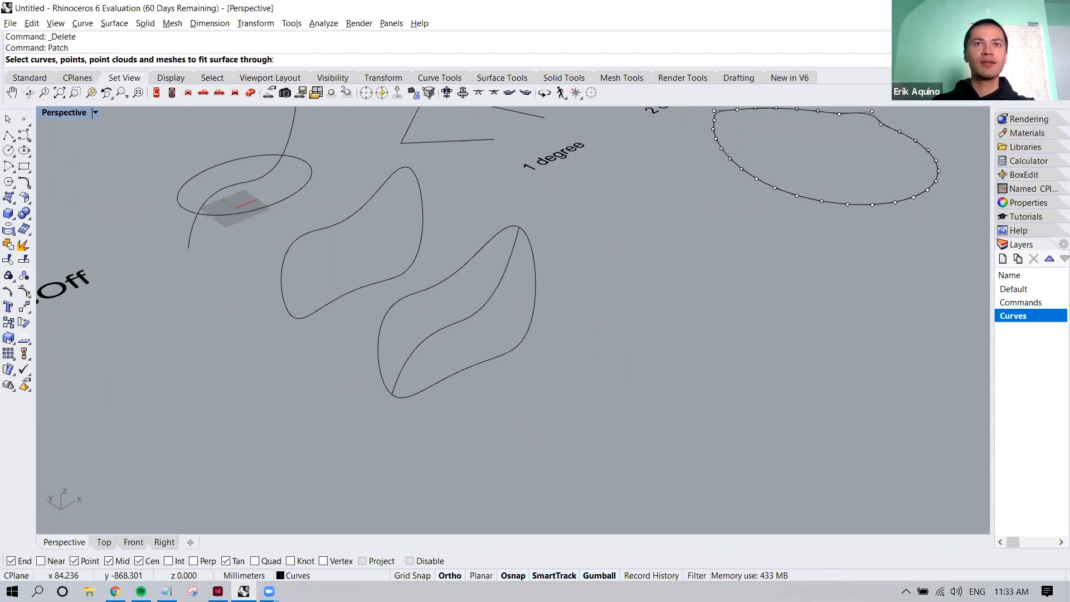
{"action": "left_click", "coordinate": [499, 265]}
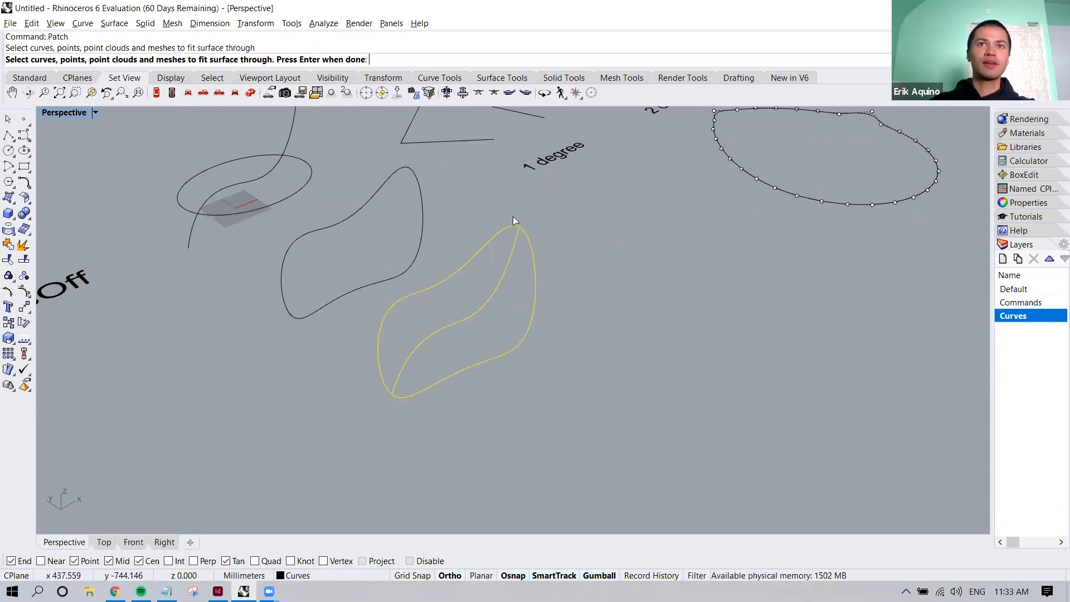
{"action": "key", "text": "Return"}
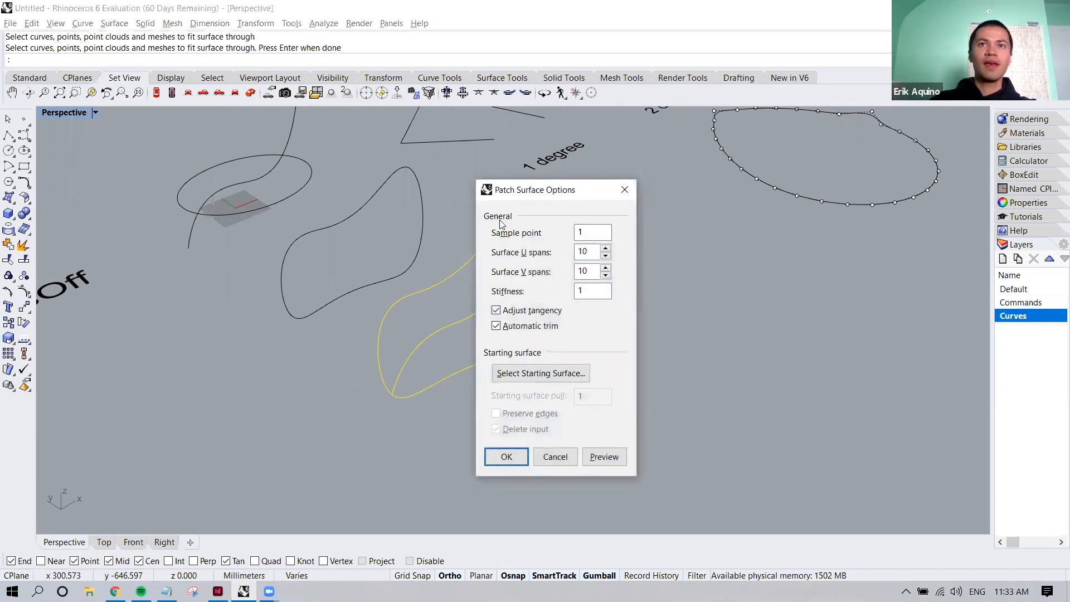
{"action": "left_click_drag", "start_coordinate": [585, 198], "coordinate": [680, 212]}
{"action": "left_click", "coordinate": [693, 463]}
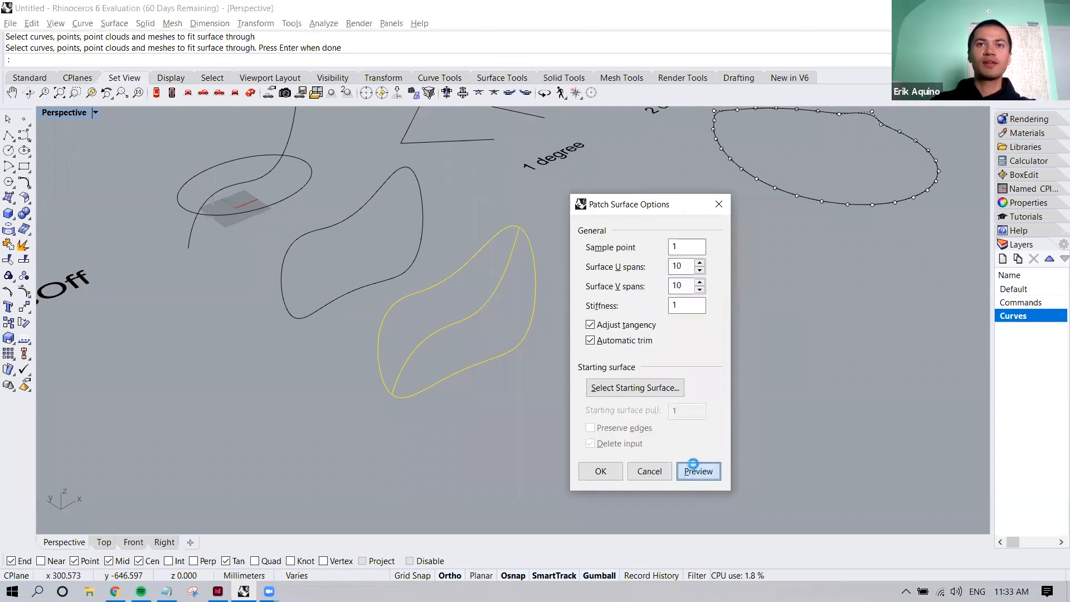
{"action": "right_click_drag", "start_coordinate": [473, 320], "coordinate": [431, 297]}
{"action": "scroll", "coordinate": [432, 285], "scroll_direction": "up", "scroll_amount": 8}
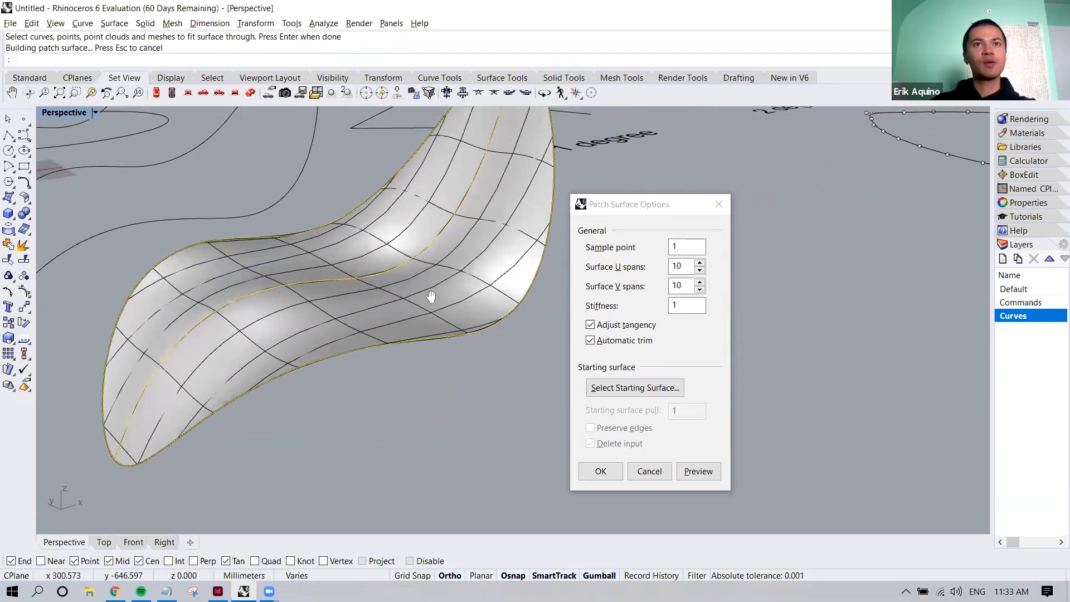
{"action": "scroll", "coordinate": [432, 296], "scroll_direction": "down", "scroll_amount": 10}
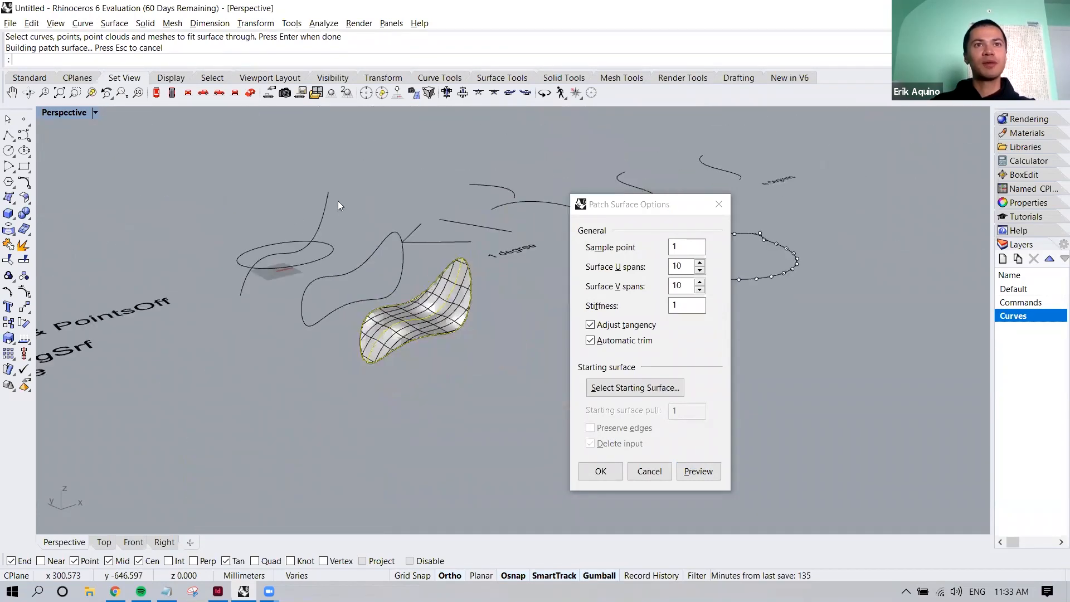
Set the patch's surface U spans to 15, preview the result, and inspect the denser surface
{"action": "left_click_drag", "start_coordinate": [633, 210], "coordinate": [601, 215]}
{"action": "left_click", "coordinate": [668, 269]}
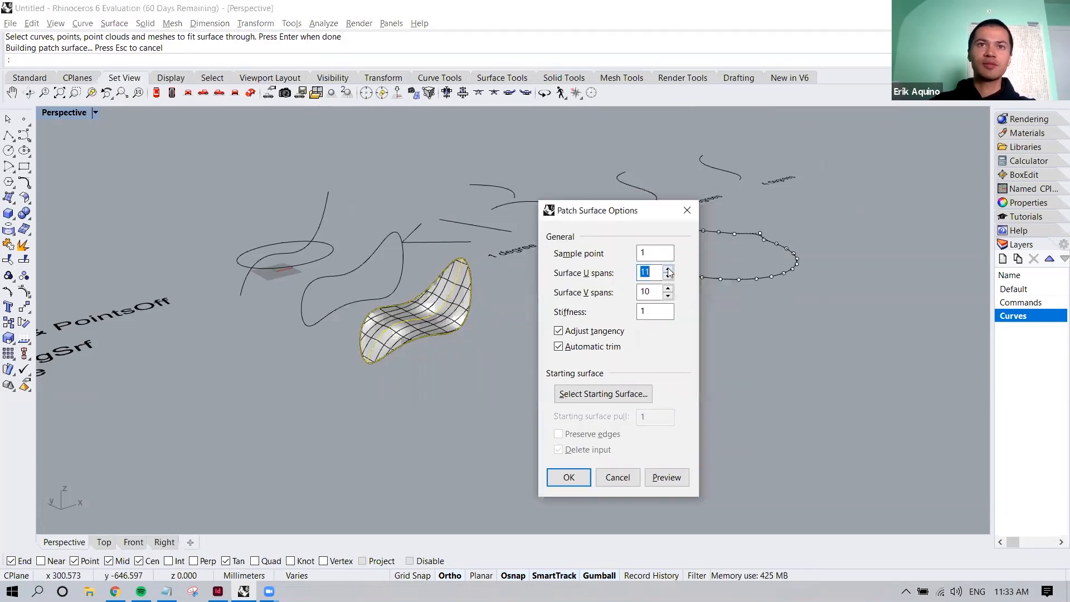
{"action": "scroll", "coordinate": [460, 274], "scroll_direction": "up", "scroll_amount": 3}
{"action": "left_click", "coordinate": [668, 270]}
{"action": "left_click", "coordinate": [668, 270]}
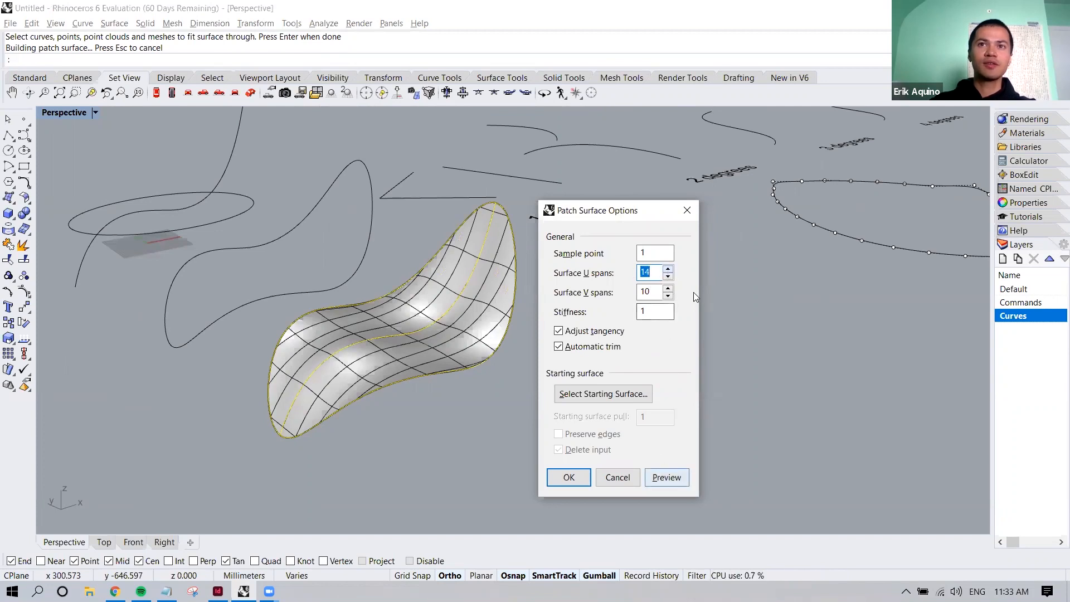
{"action": "left_click", "coordinate": [668, 269]}
{"action": "left_click", "coordinate": [667, 477]}
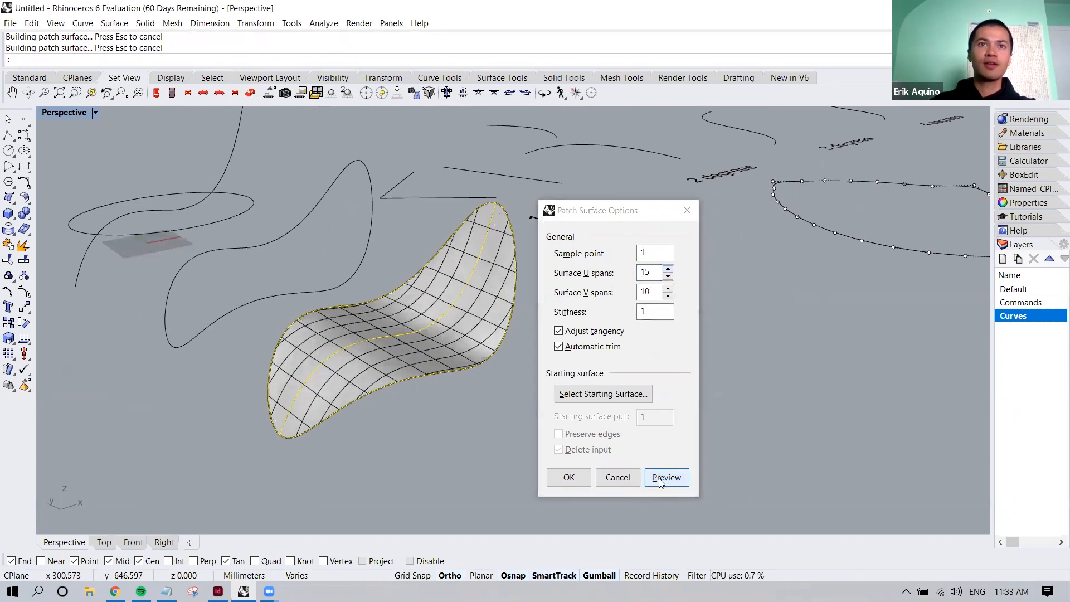
{"action": "scroll", "coordinate": [379, 345], "scroll_direction": "up", "scroll_amount": 6}
{"action": "right_click_drag", "start_coordinate": [372, 346], "coordinate": [471, 219]}
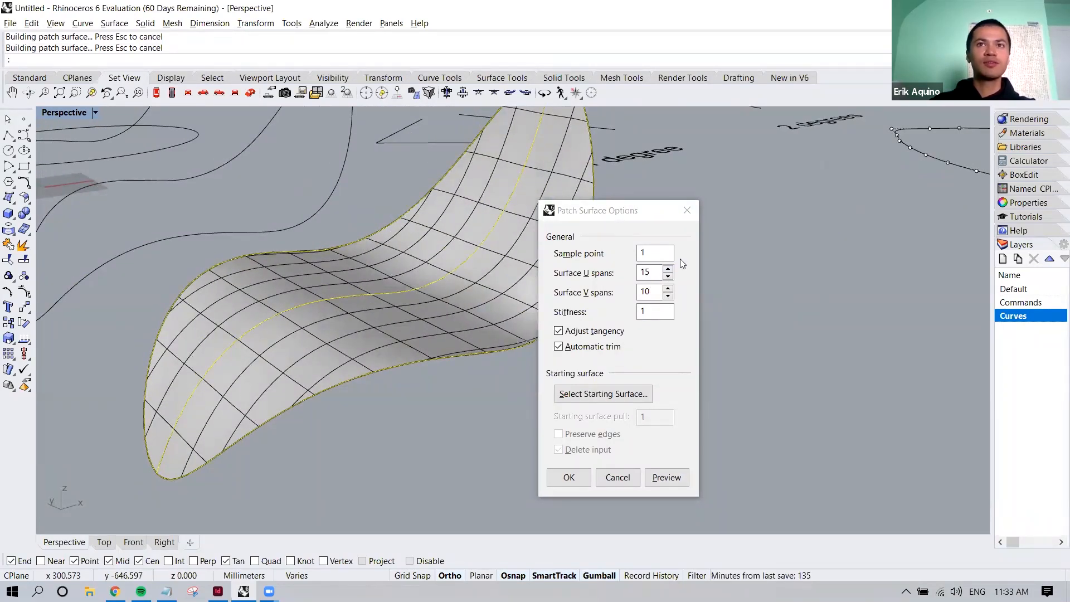
Set the patch's surface V spans to 15 and preview the surface
{"action": "left_click", "coordinate": [667, 289]}
{"action": "left_click", "coordinate": [667, 289]}
{"action": "left_click", "coordinate": [667, 290]}
{"action": "left_click", "coordinate": [668, 290]}
{"action": "left_click", "coordinate": [665, 477]}
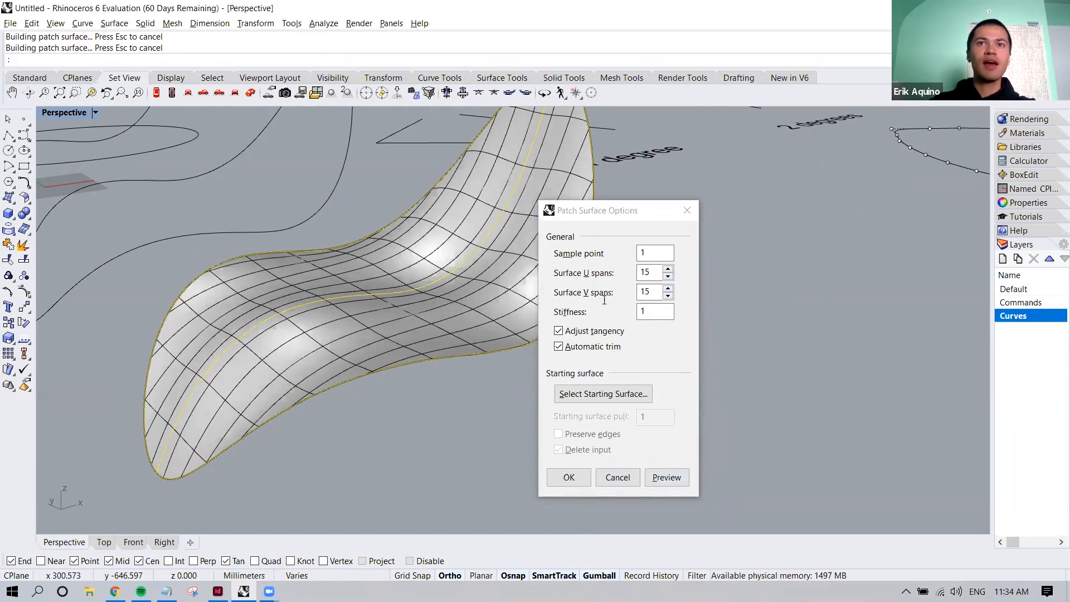
Set the patch's surface V spans to 5, preview the surface, and create the patch
{"action": "left_click", "coordinate": [669, 296]}
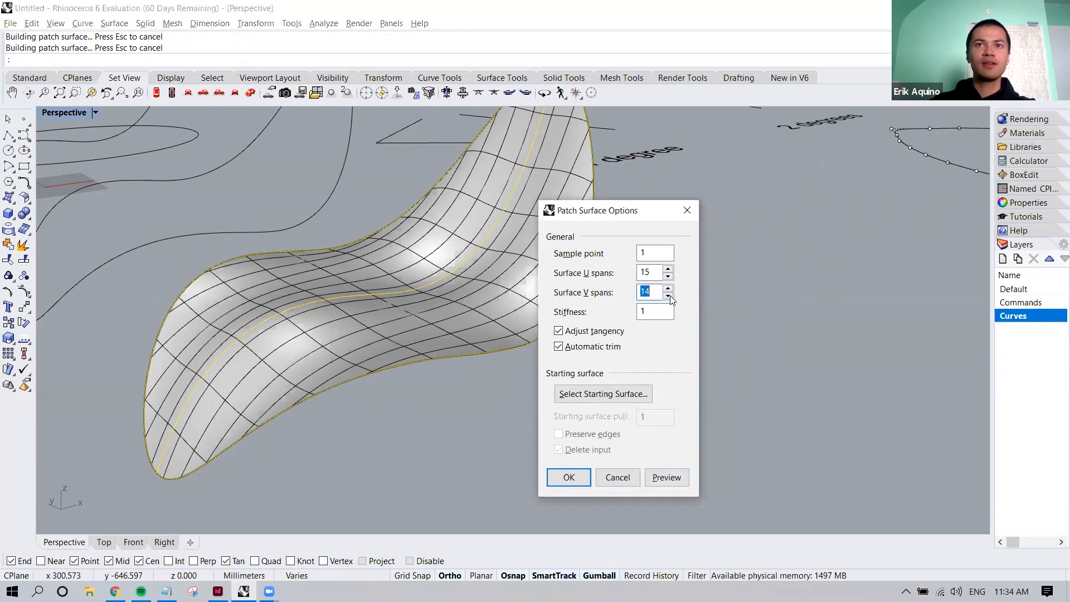
{"action": "left_click", "coordinate": [669, 296]}
{"action": "left_click", "coordinate": [668, 296]}
{"action": "left_click", "coordinate": [669, 296]}
{"action": "left_click", "coordinate": [669, 295]}
{"action": "left_click", "coordinate": [668, 296]}
{"action": "left_click", "coordinate": [667, 477]}
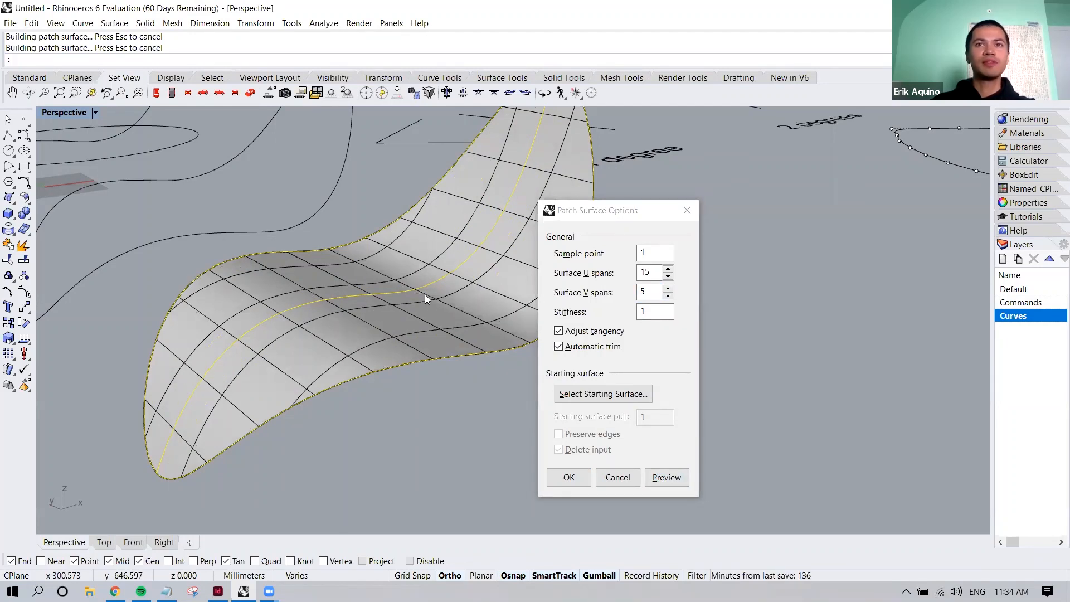
{"action": "left_click", "coordinate": [569, 478]}
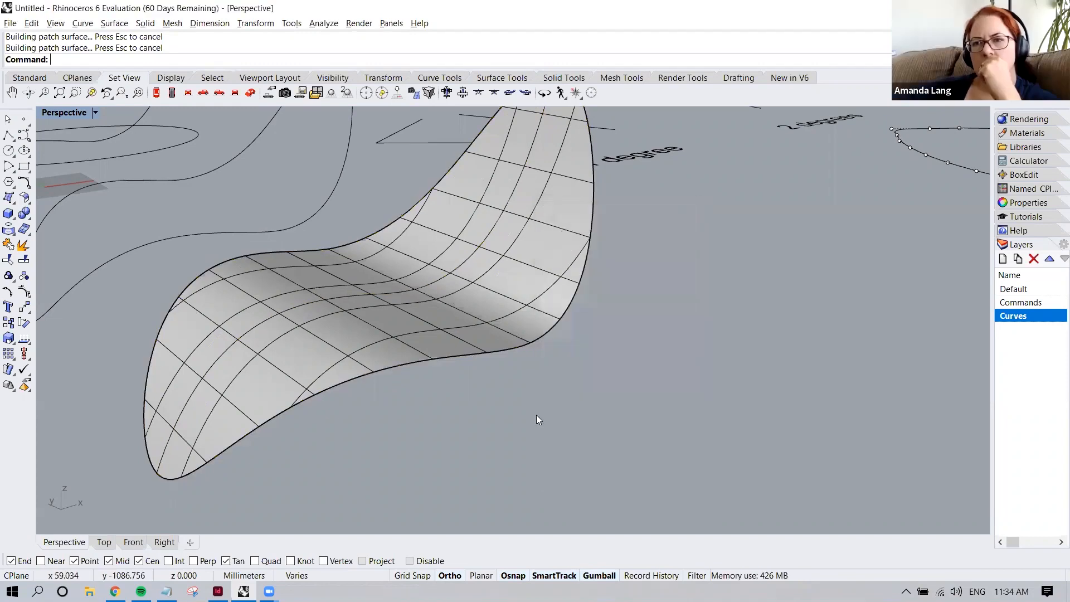
Examine the new patch surface from several angles and compare it with the flat and 3D source curves beside it
{"action": "left_click", "coordinate": [482, 325]}
{"action": "scroll", "coordinate": [516, 326], "scroll_direction": "down", "scroll_amount": 5}
{"action": "right_click_drag", "start_coordinate": [516, 326], "coordinate": [391, 313]}
{"action": "left_click_drag", "start_coordinate": [474, 281], "coordinate": [619, 350]}
{"action": "right_click_drag", "start_coordinate": [620, 350], "coordinate": [514, 282]}
{"action": "scroll", "coordinate": [508, 276], "scroll_direction": "up", "scroll_amount": 7}
{"action": "scroll", "coordinate": [516, 283], "scroll_direction": "down", "scroll_amount": 9}
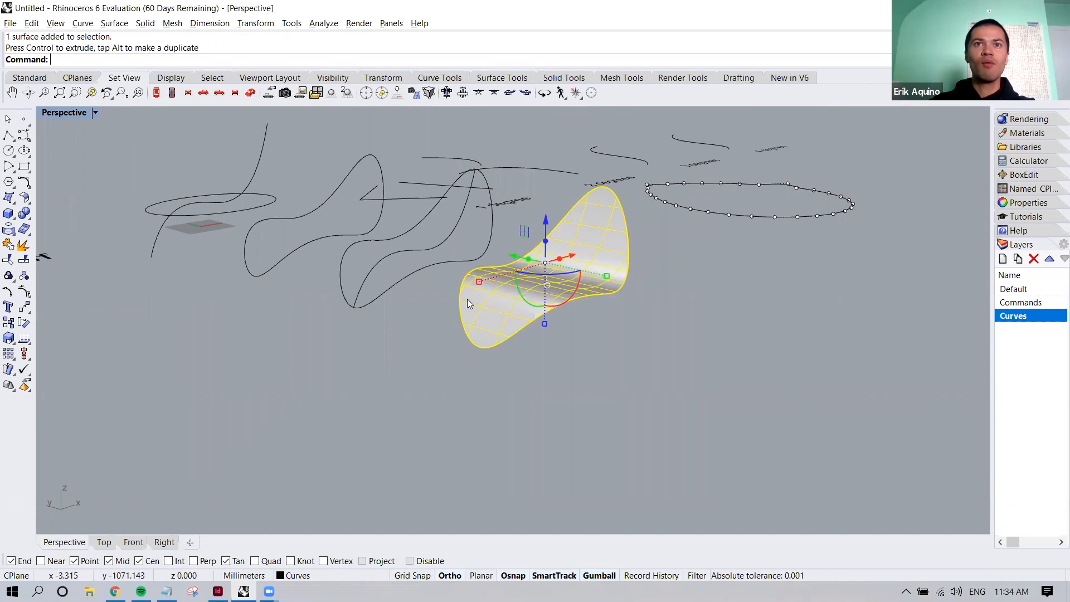
{"action": "right_click_drag", "start_coordinate": [521, 328], "coordinate": [570, 342]}
{"action": "key", "text": "Escape"}
{"action": "scroll", "coordinate": [567, 345], "scroll_direction": "up", "scroll_amount": 3}
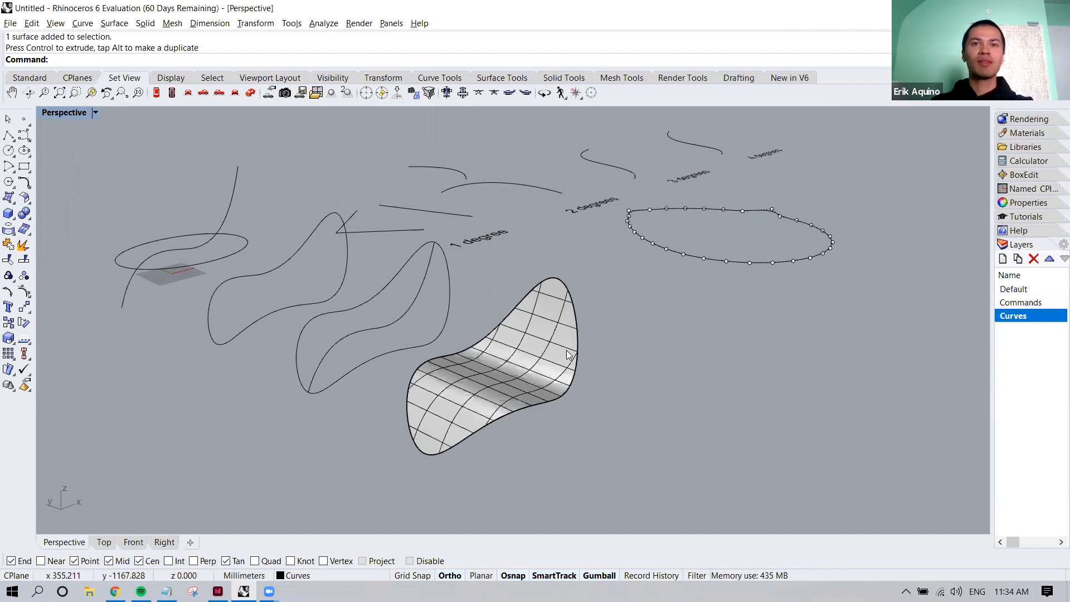
{"action": "right_click_drag", "start_coordinate": [574, 394], "coordinate": [577, 382]}
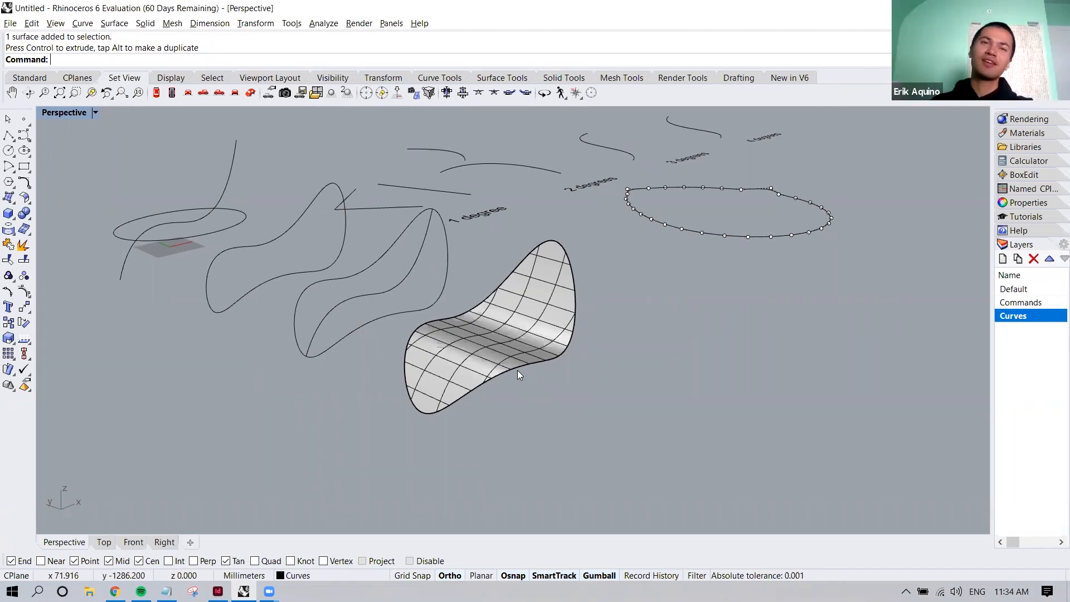
{"action": "right_click_drag", "start_coordinate": [281, 300], "coordinate": [353, 330], "text": "shift"}
{"action": "left_click", "coordinate": [360, 318]}
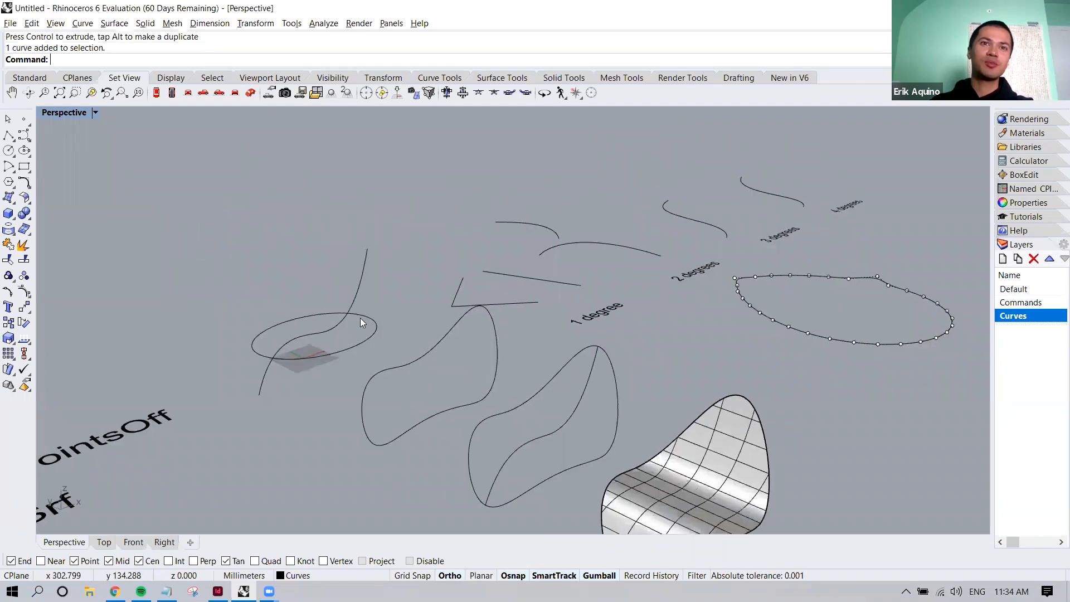
{"action": "left_click", "coordinate": [401, 294]}
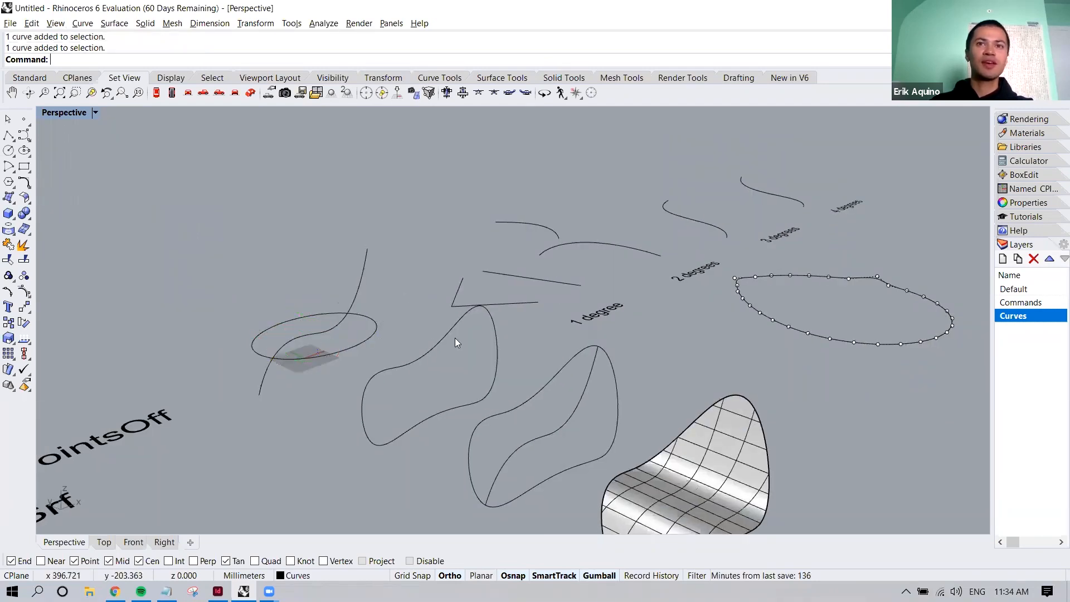
{"action": "right_click_drag", "start_coordinate": [457, 337], "coordinate": [349, 240], "text": "shift"}
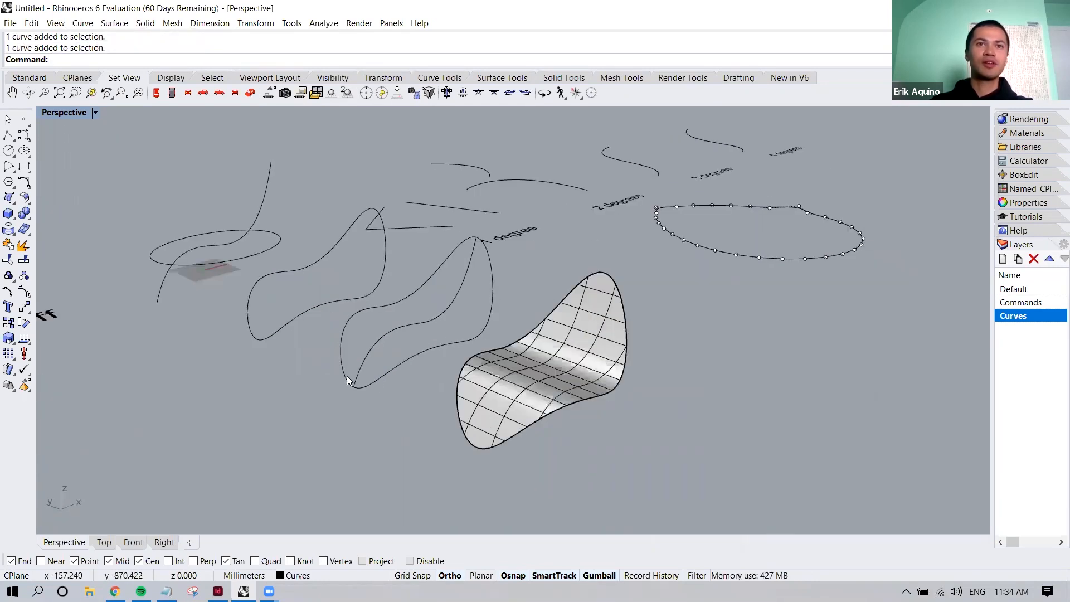
Start a Rebuild of the patch surface, keeping the surface visible beside the rebuild options
{"action": "right_click_drag", "start_coordinate": [554, 370], "coordinate": [532, 361], "text": "shift"}
{"action": "left_click", "coordinate": [532, 361]}
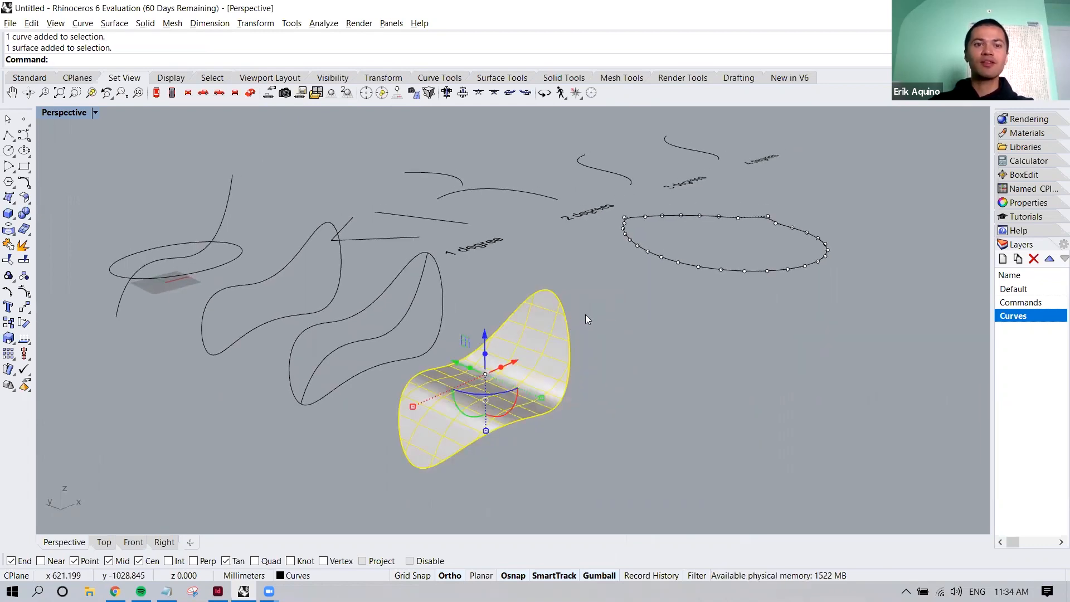
{"action": "type", "text": "Rebuild"}
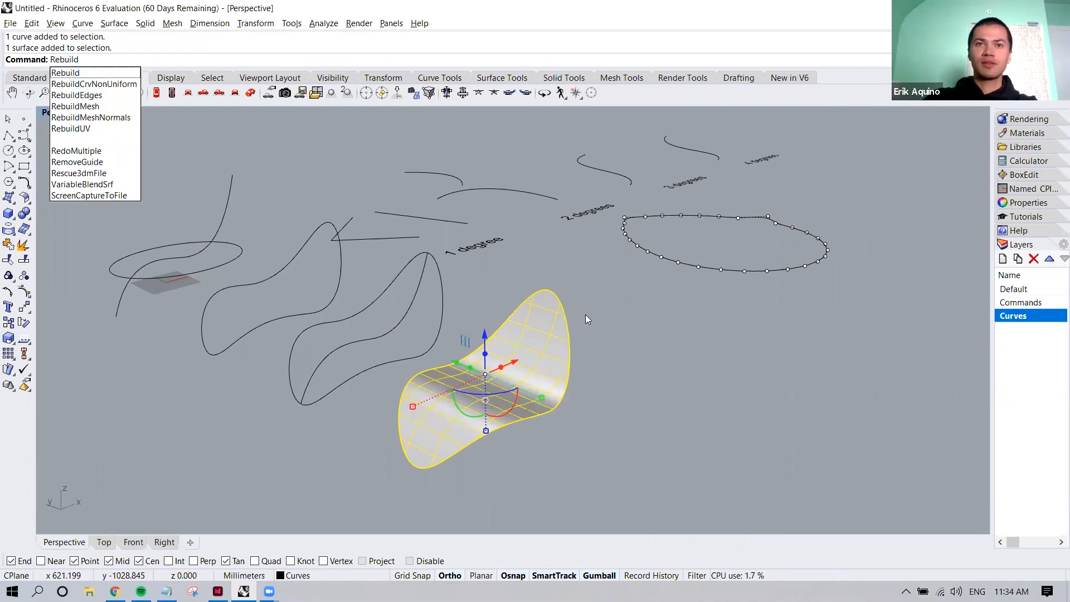
{"action": "key", "text": "Return"}
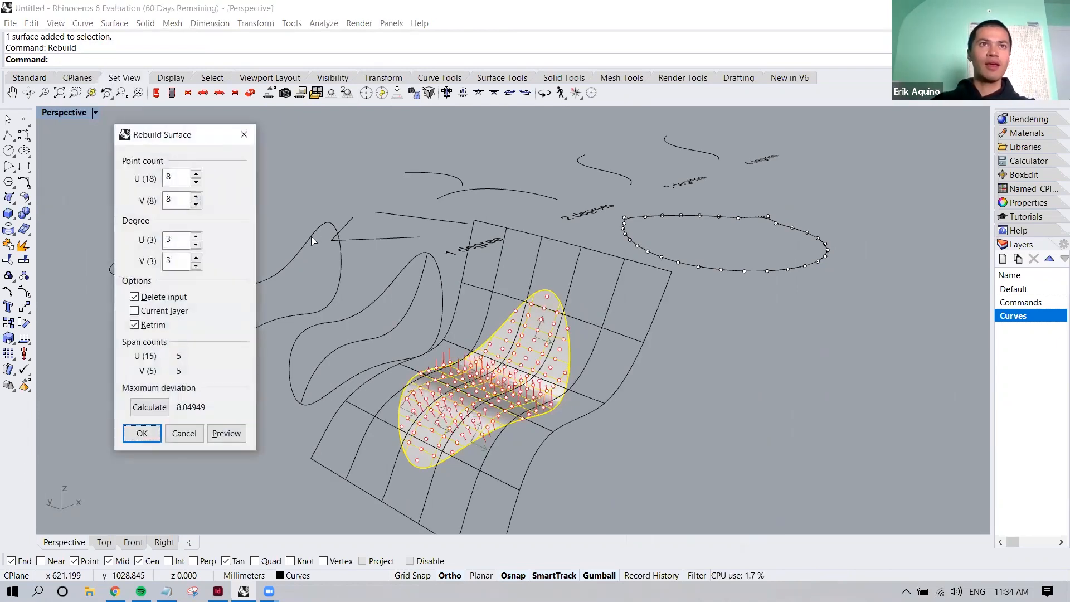
{"action": "left_click_drag", "start_coordinate": [192, 137], "coordinate": [292, 145]}
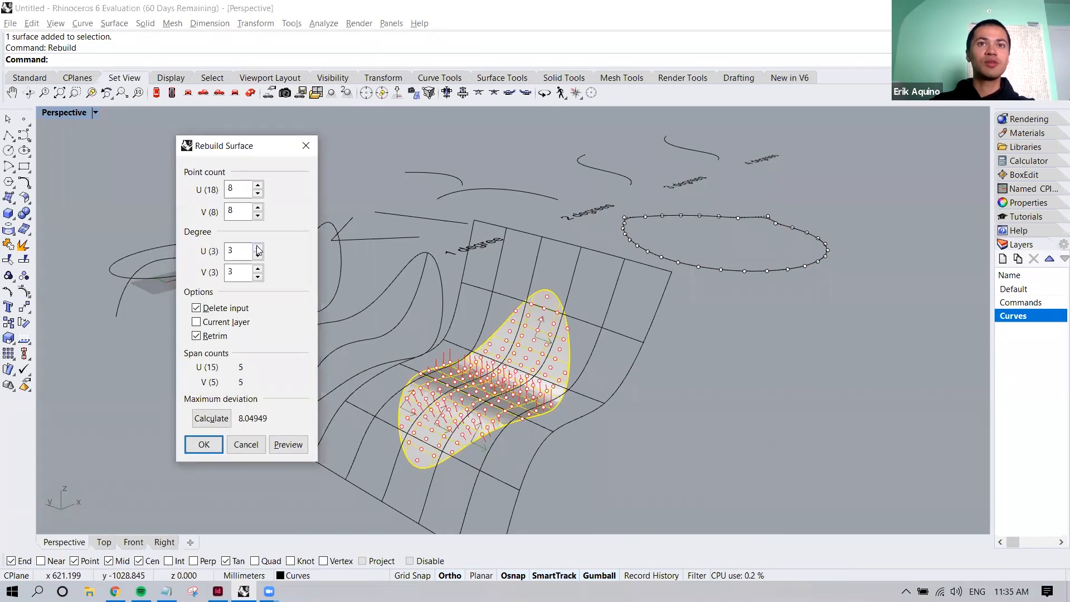
Try degree 1 in U and V for the rebuild, inspect the faceted preview, and return both degrees to 3
{"action": "left_click", "coordinate": [258, 277]}
{"action": "left_click", "coordinate": [258, 256]}
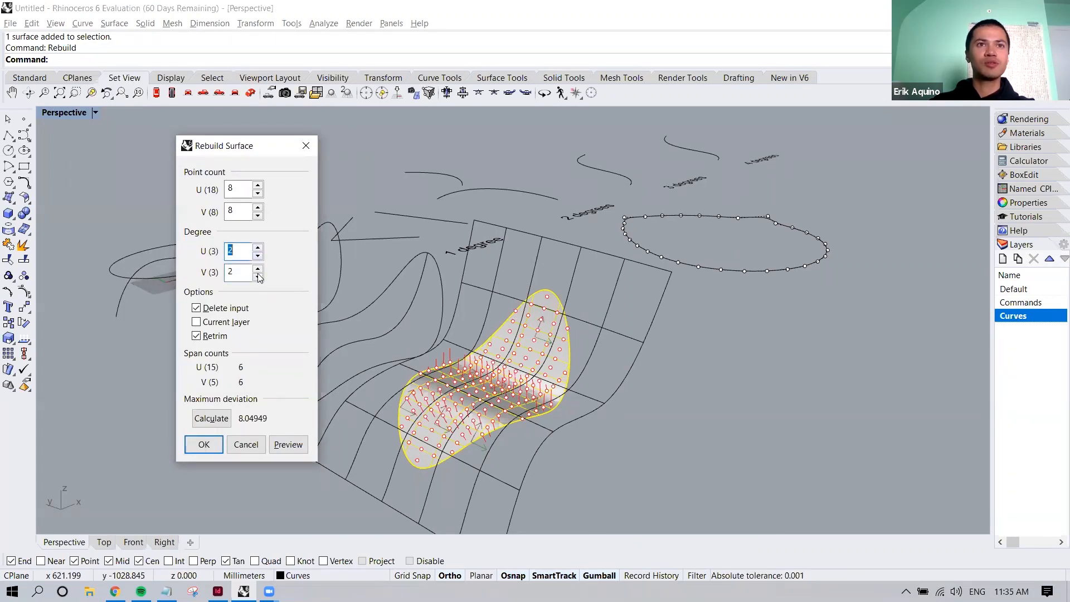
{"action": "left_click", "coordinate": [258, 277]}
{"action": "left_click", "coordinate": [258, 256]}
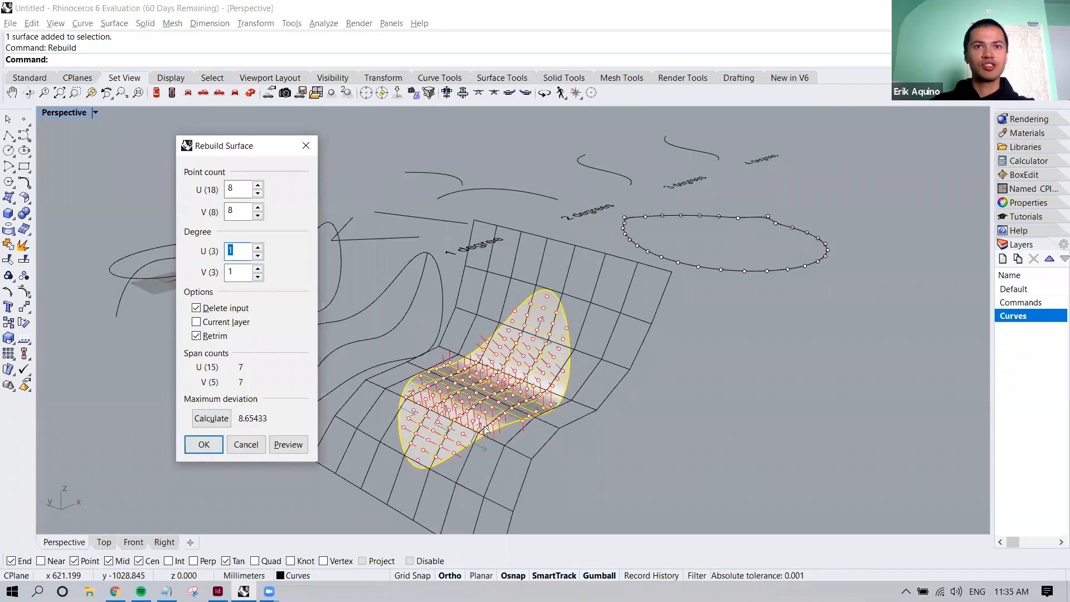
{"action": "scroll", "coordinate": [462, 433], "scroll_direction": "up", "scroll_amount": 10}
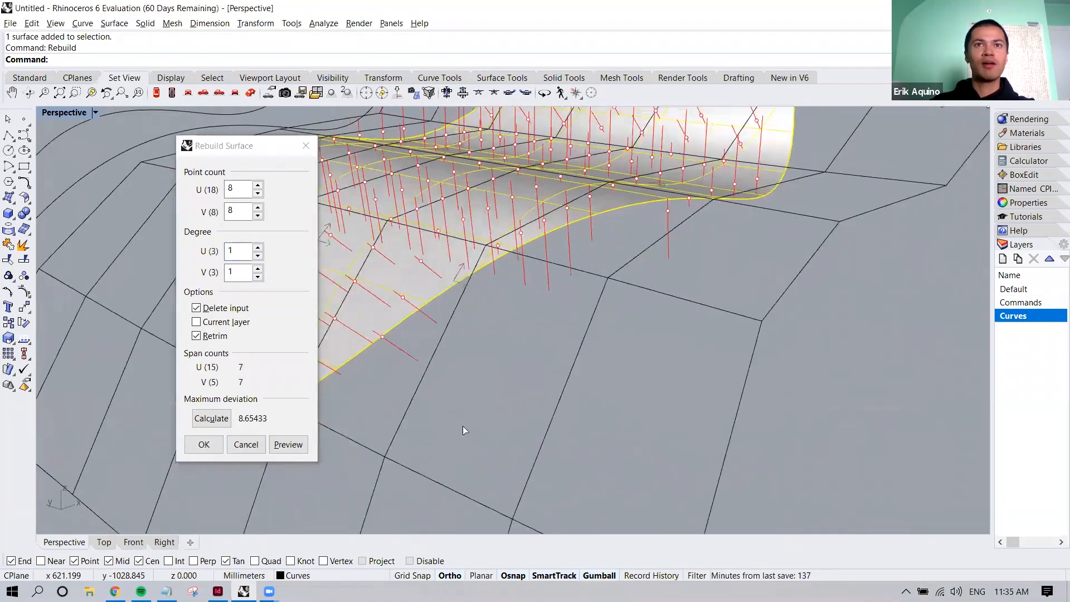
{"action": "scroll", "coordinate": [497, 377], "scroll_direction": "down", "scroll_amount": 8}
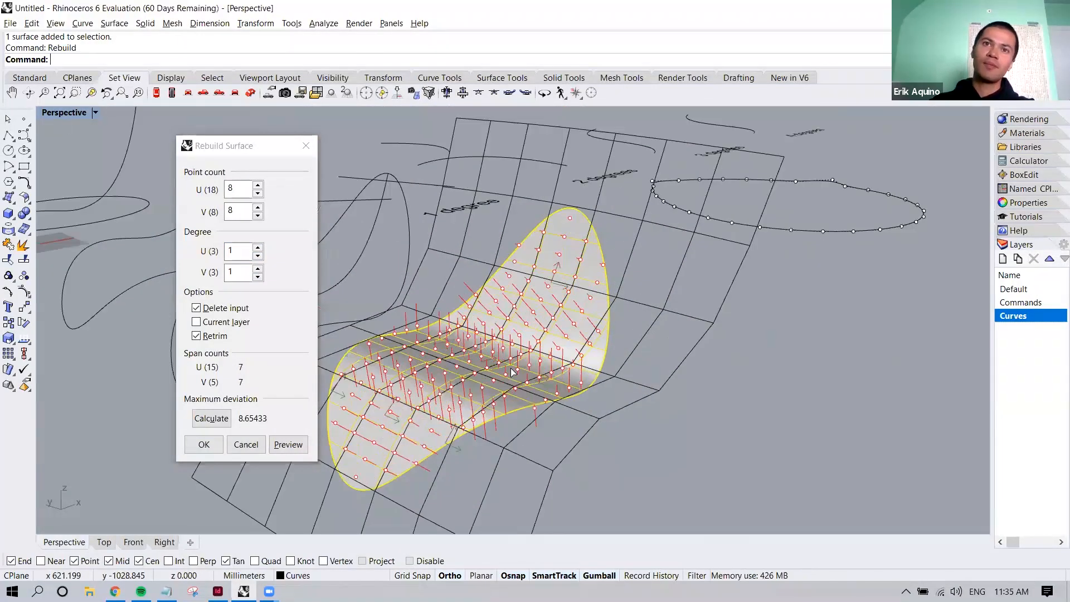
{"action": "double_click", "coordinate": [258, 246]}
{"action": "double_click", "coordinate": [258, 268]}
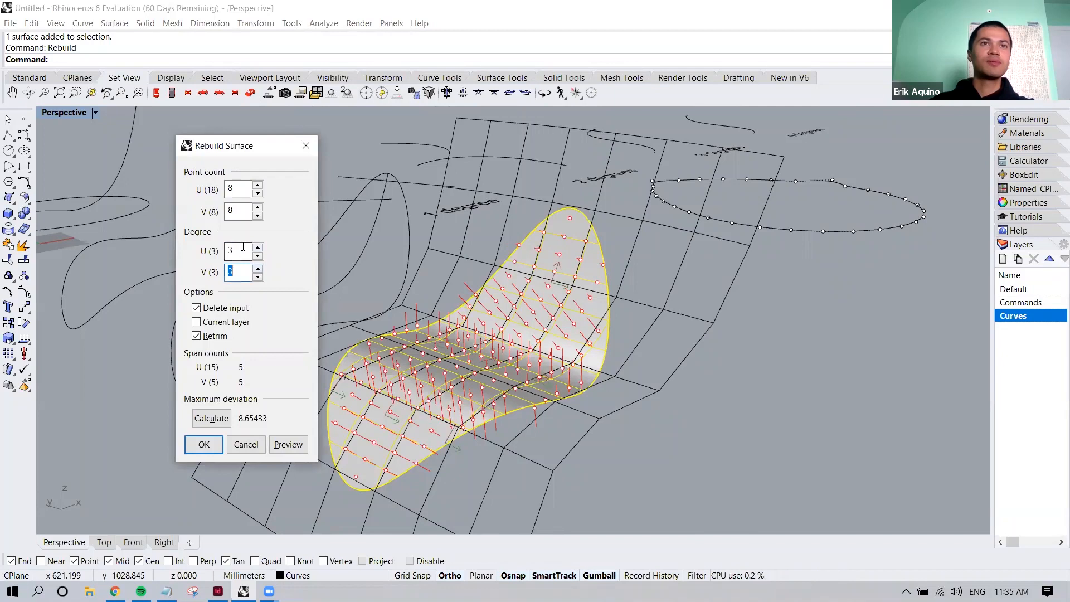
Rebuild the patch surface with point counts of 10 in U and 8 in V, keeping degree 3 in both directions
{"action": "left_click", "coordinate": [258, 186]}
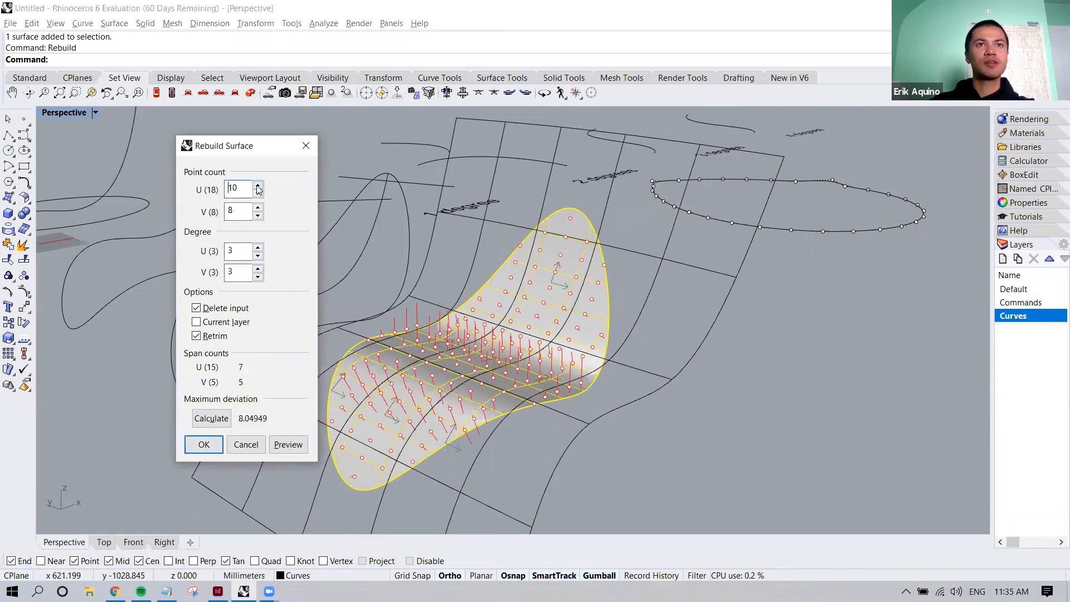
{"action": "left_click", "coordinate": [258, 208]}
{"action": "left_click", "coordinate": [257, 208]}
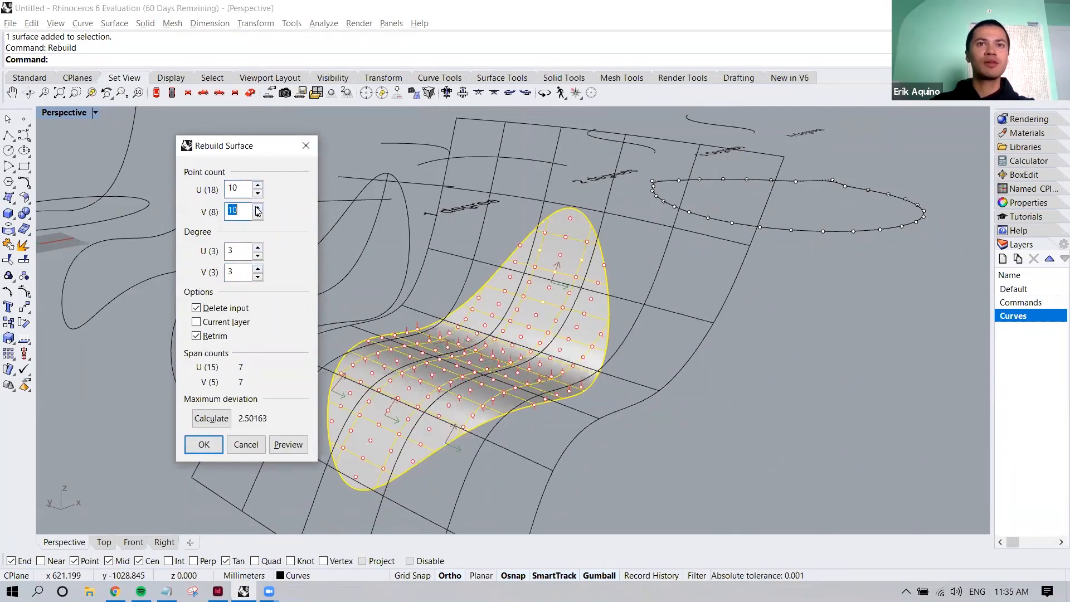
{"action": "left_click", "coordinate": [258, 216]}
{"action": "left_click", "coordinate": [258, 215]}
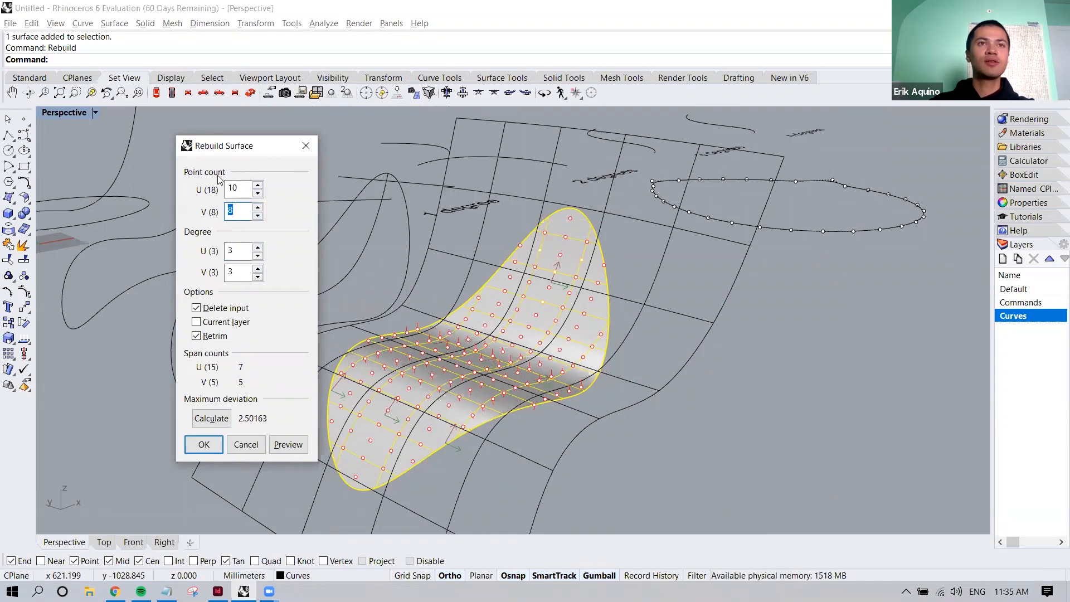
{"action": "left_click", "coordinate": [237, 188]}
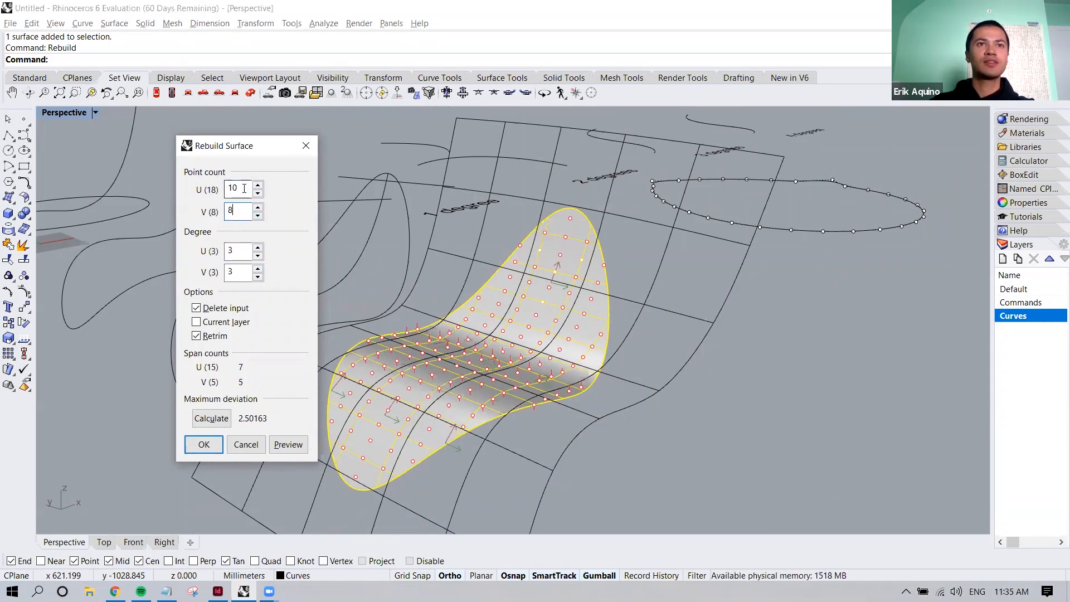
{"action": "double_click", "coordinate": [233, 188]}
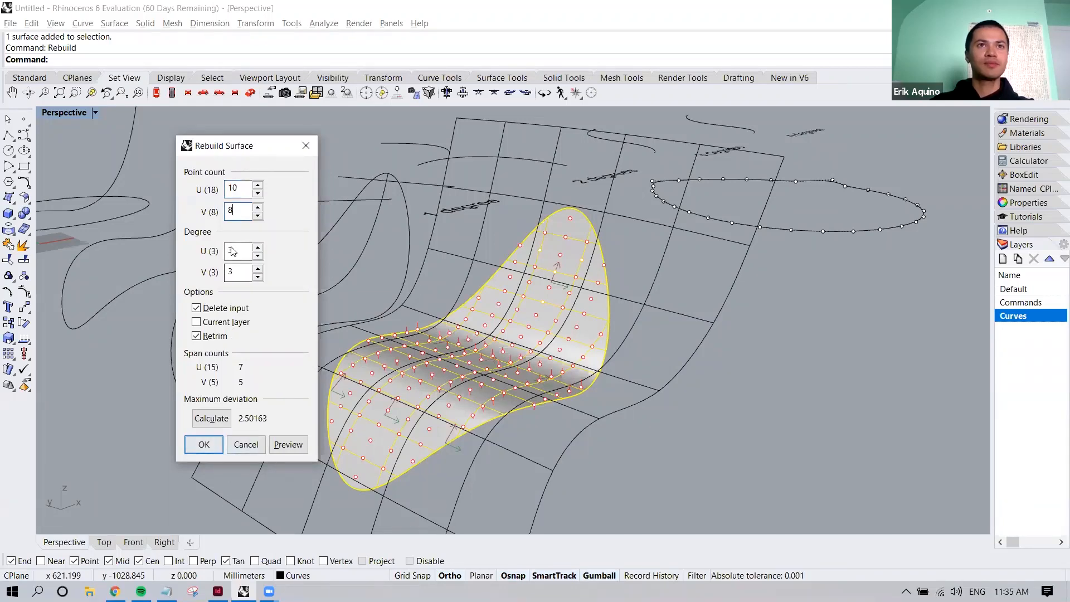
{"action": "left_click", "coordinate": [204, 444]}
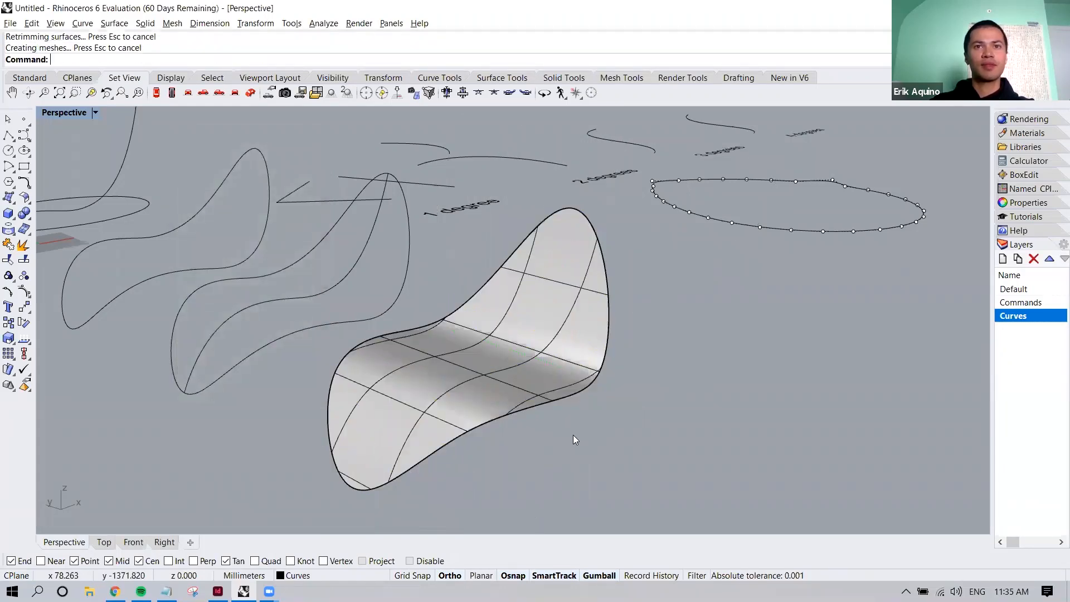
Examine the rebuilt surface's smoother isocurves up close and from different angles
{"action": "right_click_drag", "start_coordinate": [546, 406], "coordinate": [507, 366], "text": "shift"}
{"action": "left_click", "coordinate": [409, 360]}
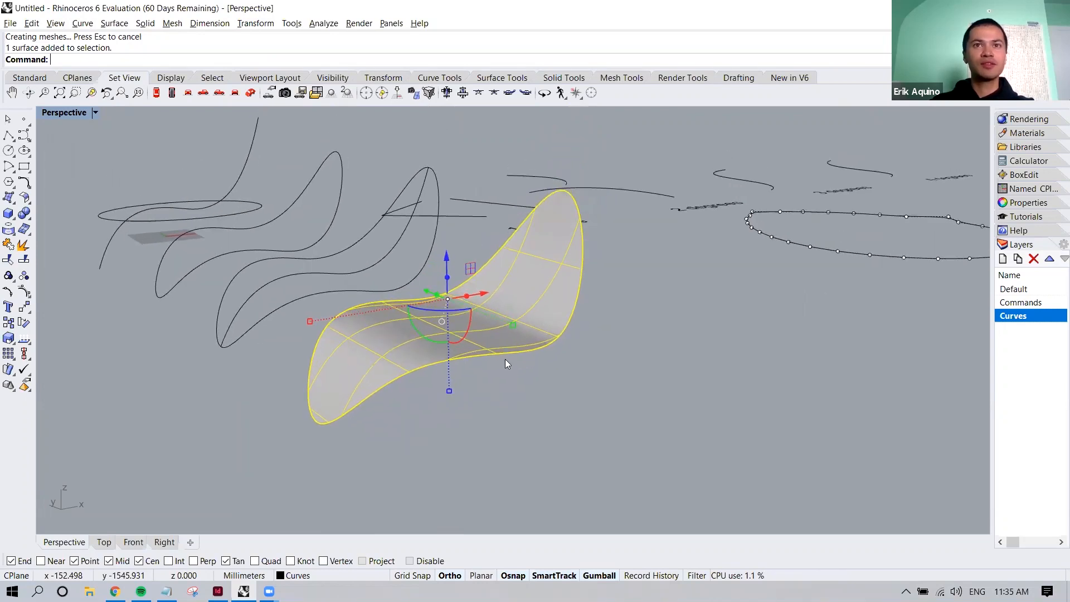
{"action": "scroll", "coordinate": [529, 380], "scroll_direction": "up", "scroll_amount": 6}
{"action": "key", "text": "Escape"}
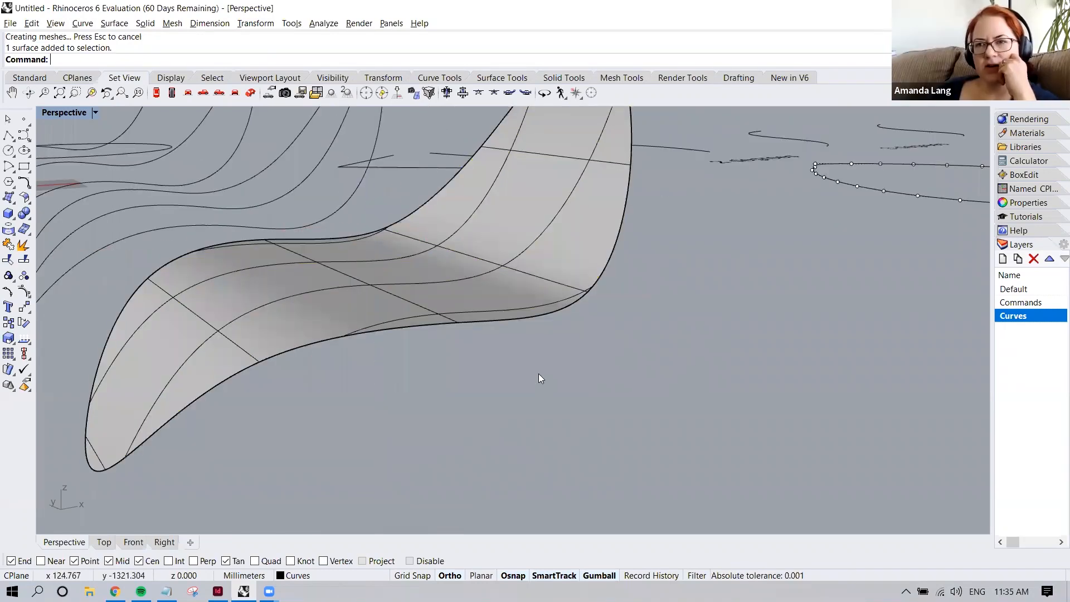
{"action": "scroll", "coordinate": [538, 374], "scroll_direction": "down", "scroll_amount": 5}
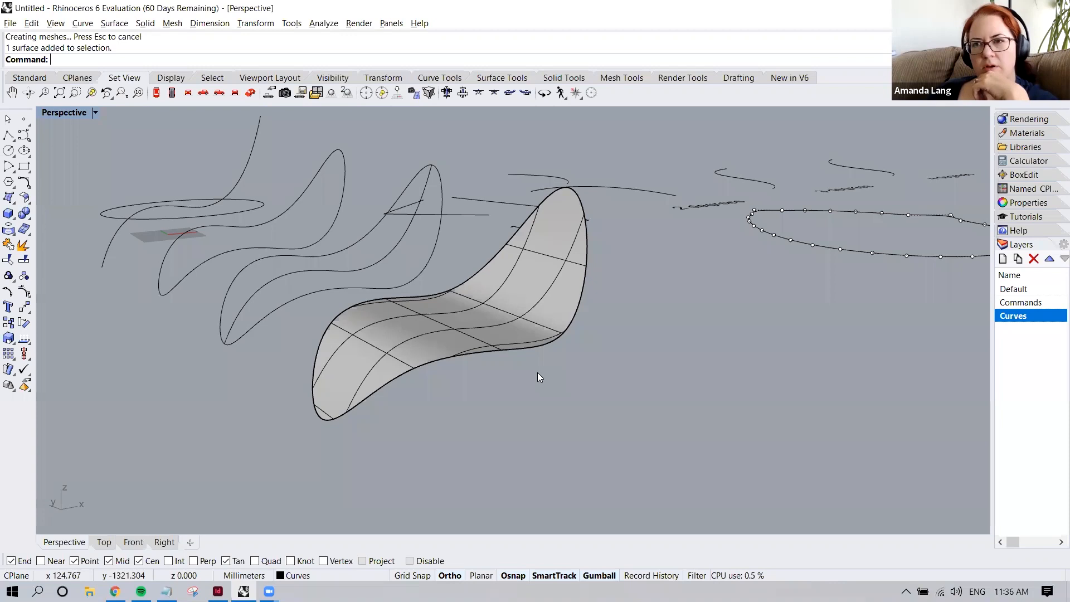
{"action": "right_click_drag", "start_coordinate": [530, 375], "coordinate": [374, 341]}
{"action": "left_click", "coordinate": [488, 359]}
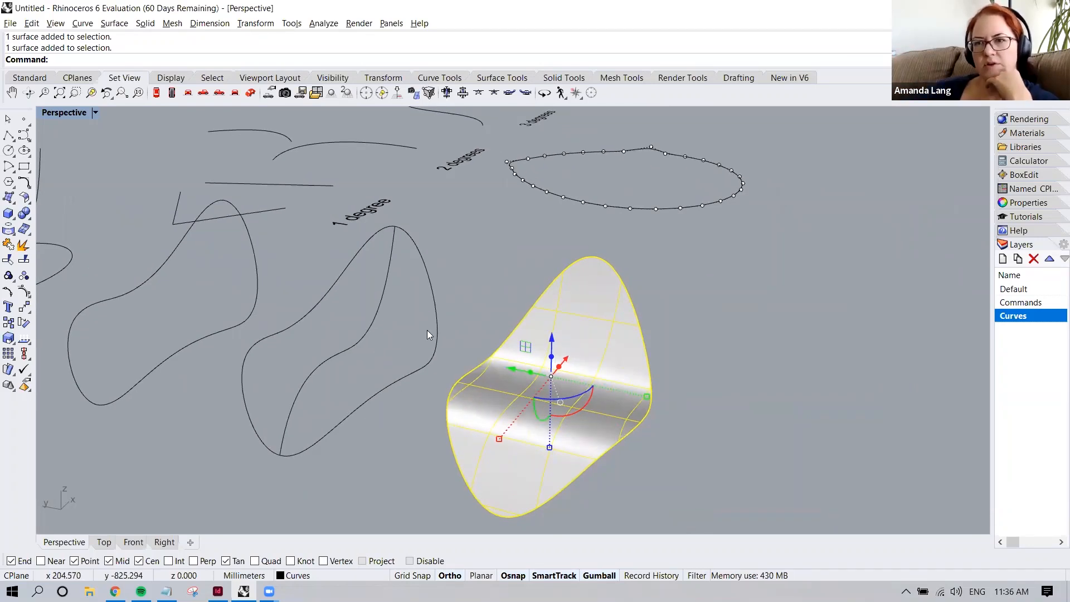
Make Commands the current layer, turn the Curves layer off and on again, and make Curves current again
{"action": "left_click_drag", "start_coordinate": [991, 308], "coordinate": [885, 308]}
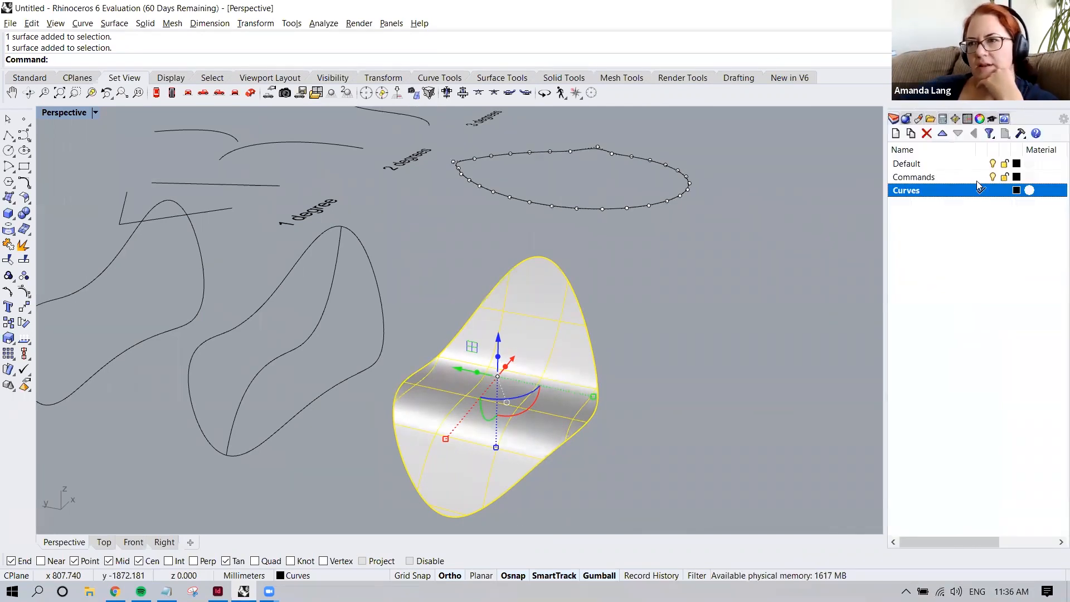
{"action": "left_click", "coordinate": [976, 177]}
{"action": "left_click", "coordinate": [993, 191]}
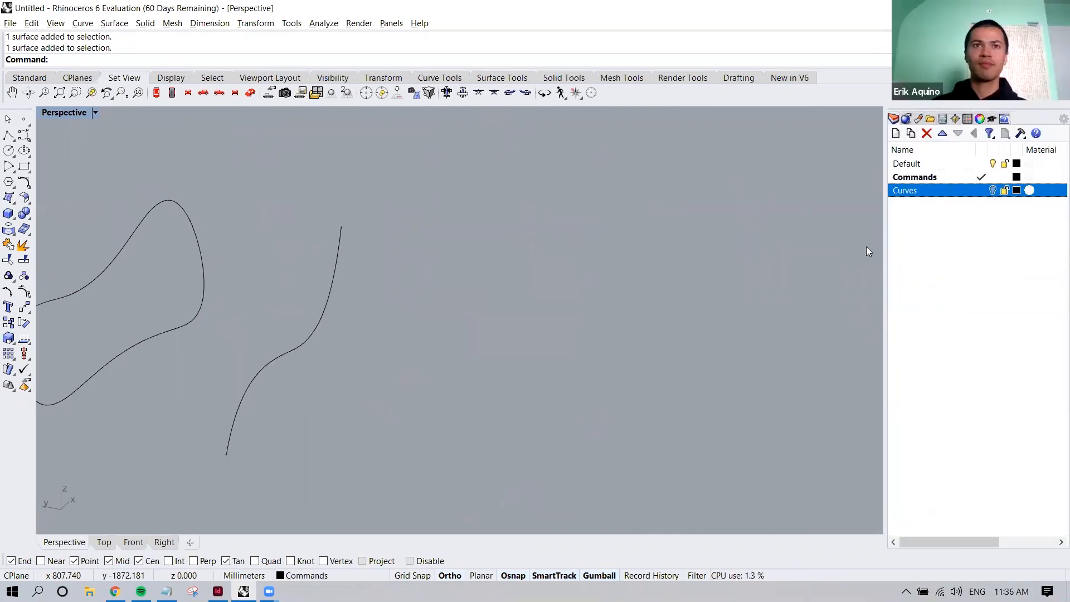
{"action": "left_click", "coordinate": [993, 190]}
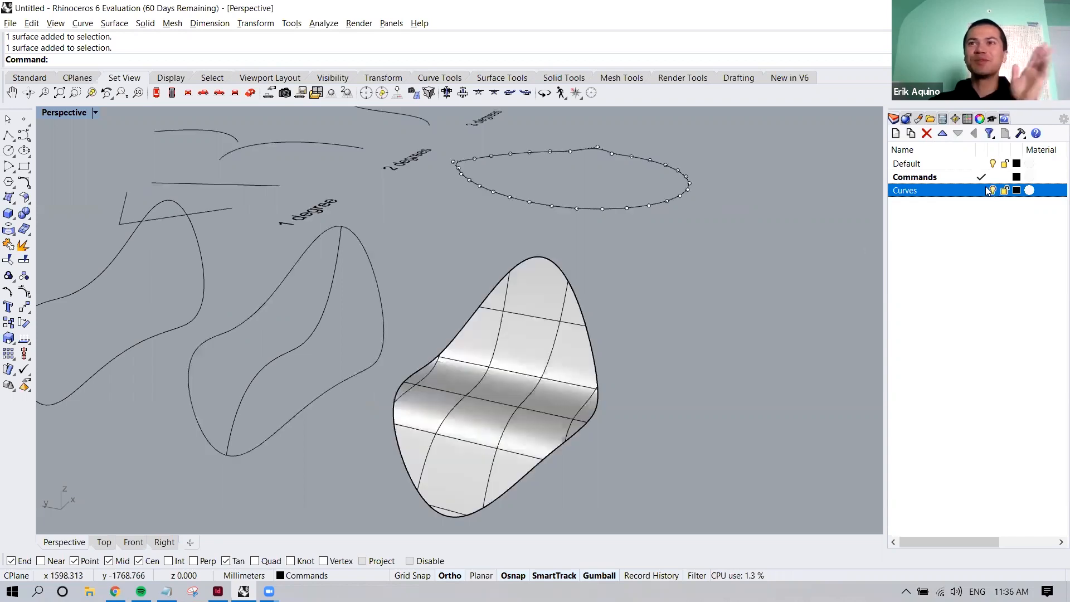
{"action": "left_click", "coordinate": [981, 190]}
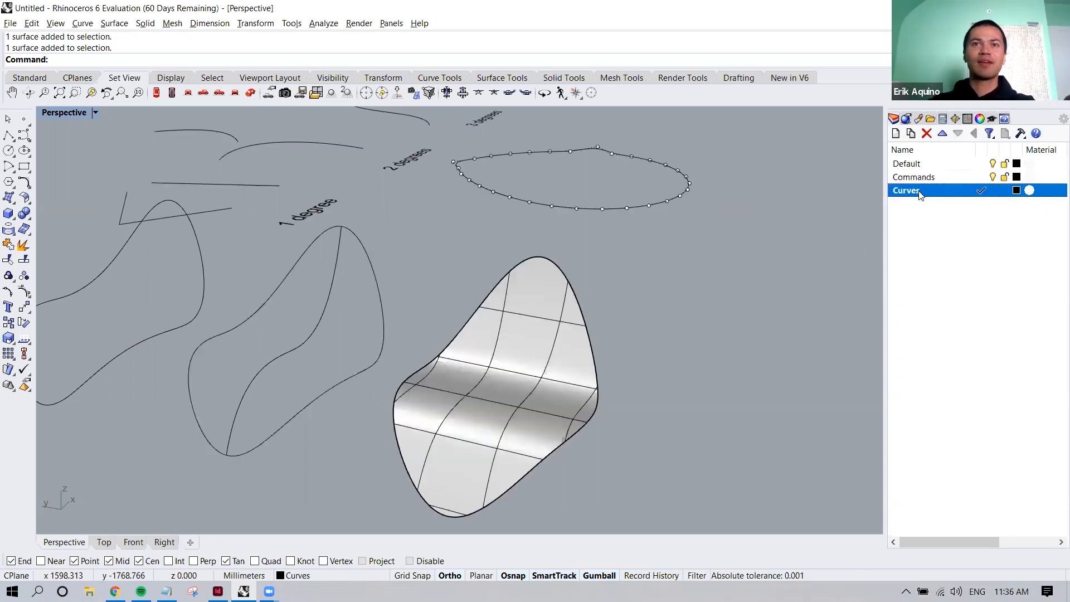
Hide the degree example curves, their text labels, and the closed curve with its control points showing
{"action": "scroll", "coordinate": [467, 420], "scroll_direction": "down", "scroll_amount": 6}
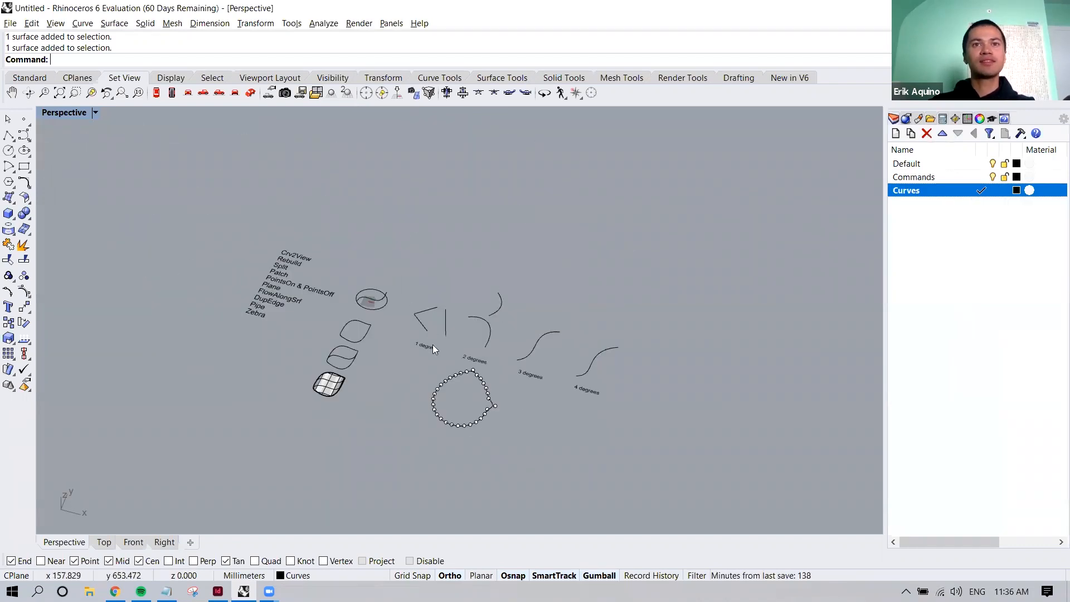
{"action": "left_click_drag", "start_coordinate": [401, 264], "coordinate": [653, 464]}
{"action": "type", "text": "Hide"}
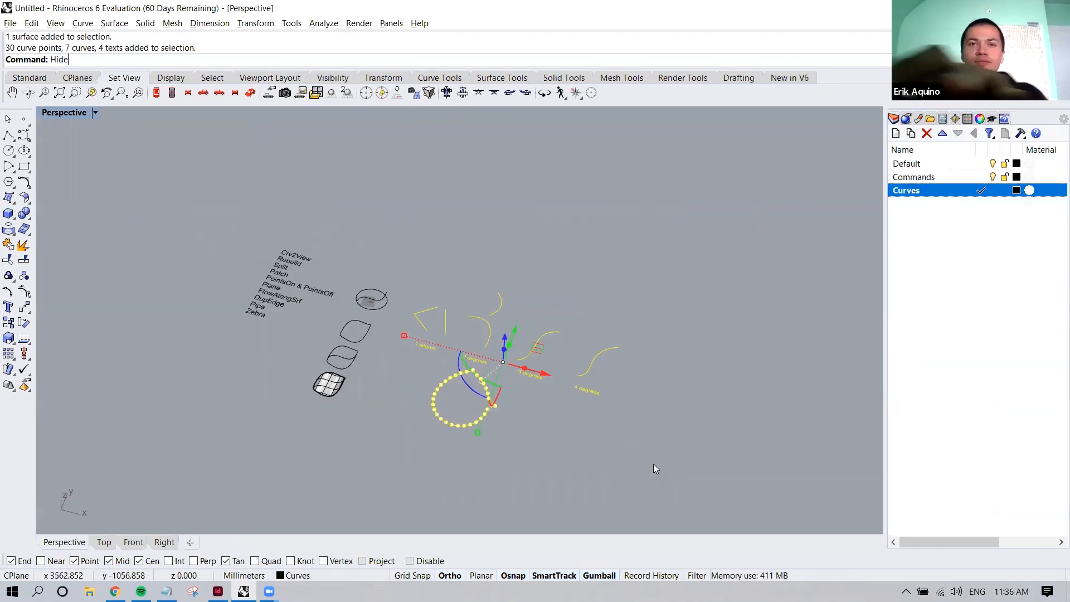
{"action": "key", "text": "Return"}
Review the command list and the row of source curves, and select the rebuilt patch surface for closer viewing
{"action": "right_click_drag", "start_coordinate": [496, 442], "coordinate": [305, 401]}
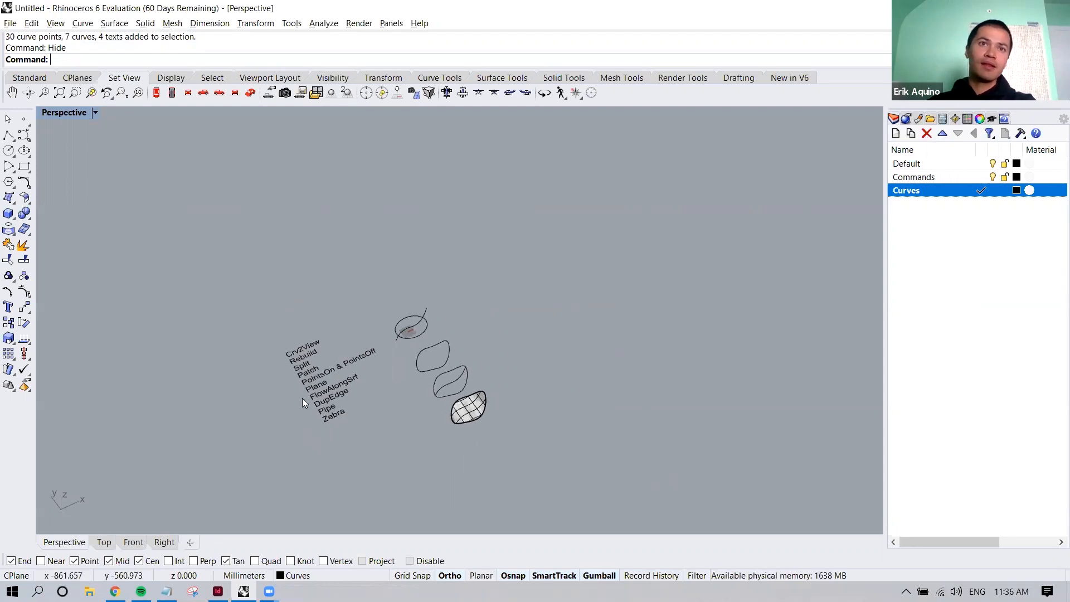
{"action": "scroll", "coordinate": [331, 334], "scroll_direction": "up", "scroll_amount": 3}
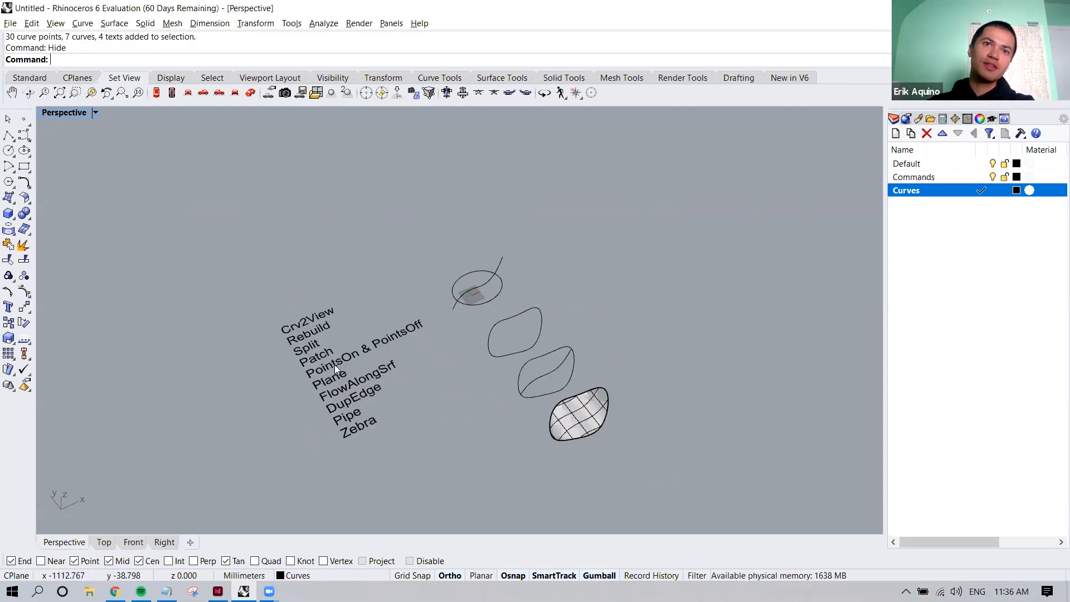
{"action": "right_click_drag", "start_coordinate": [508, 424], "coordinate": [588, 451]}
{"action": "right_click_drag", "start_coordinate": [654, 425], "coordinate": [663, 380]}
{"action": "scroll", "coordinate": [663, 380], "scroll_direction": "up", "scroll_amount": 3}
{"action": "right_click_drag", "start_coordinate": [590, 399], "coordinate": [520, 406]}
{"action": "left_click", "coordinate": [471, 302]}
{"action": "left_click", "coordinate": [564, 343]}
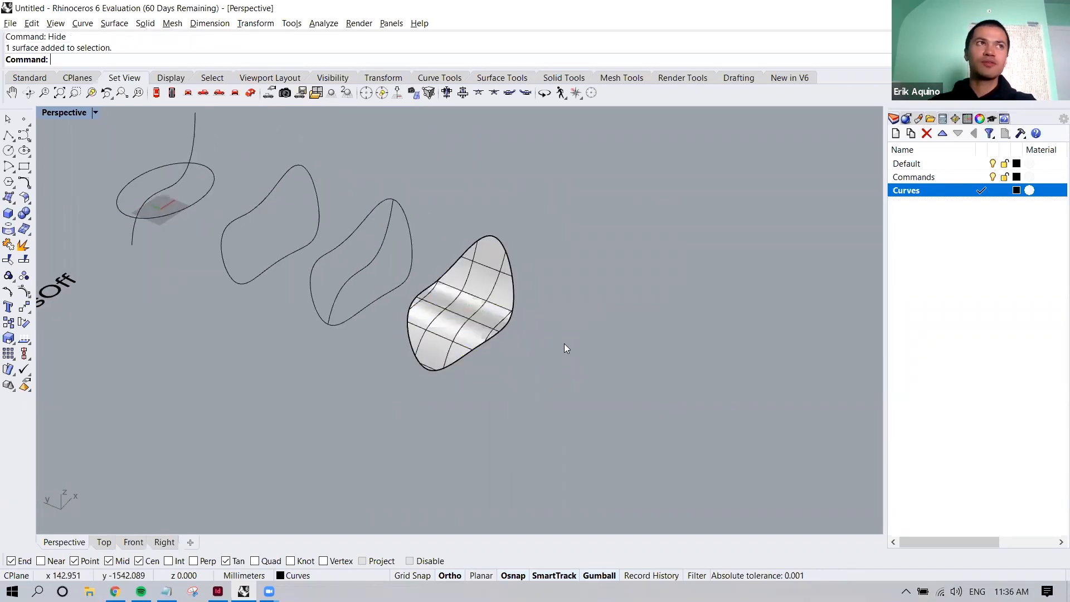
{"action": "right_click_drag", "start_coordinate": [509, 341], "coordinate": [530, 370], "text": "shift"}
{"action": "left_click", "coordinate": [521, 324]}
{"action": "scroll", "coordinate": [530, 303], "scroll_direction": "up", "scroll_amount": 3}
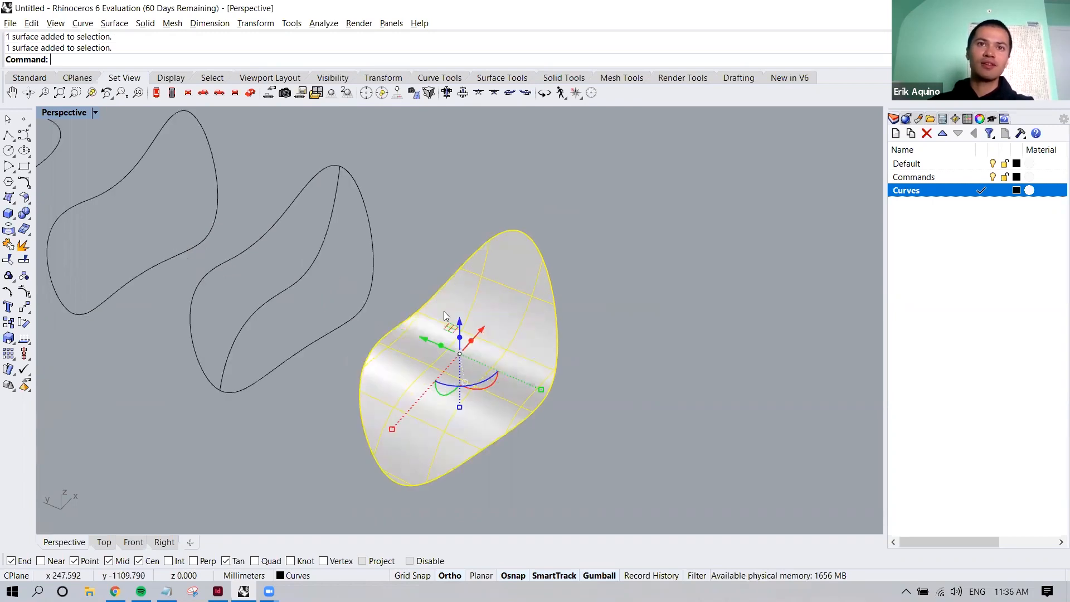
Review the row of source curves beside the rebuilt patch surface, checking the inner curve of the divided outline
{"action": "left_click", "coordinate": [539, 478]}
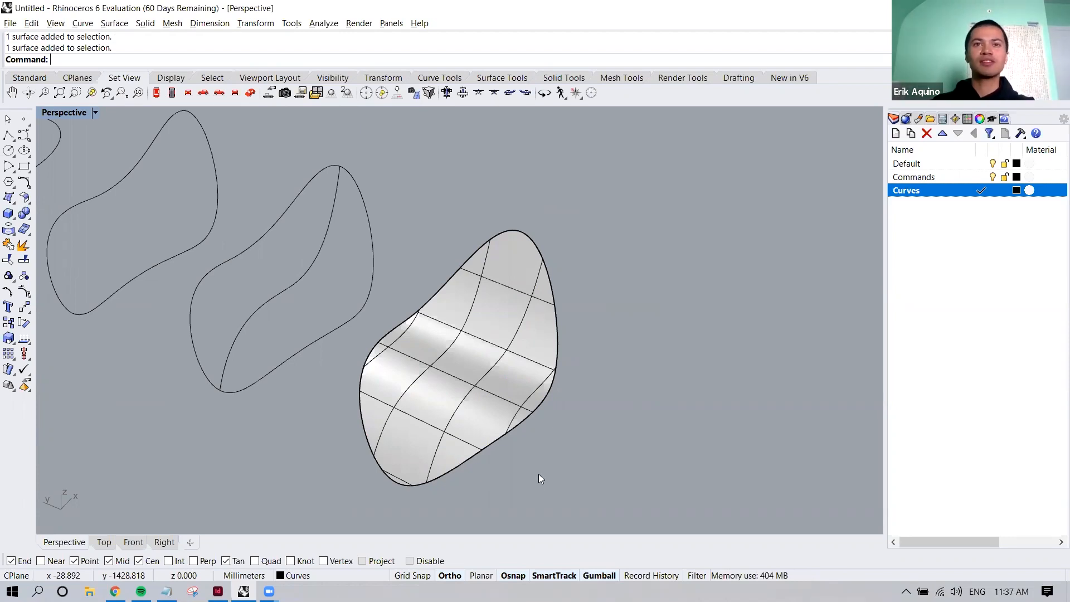
{"action": "scroll", "coordinate": [538, 465], "scroll_direction": "down", "scroll_amount": 4}
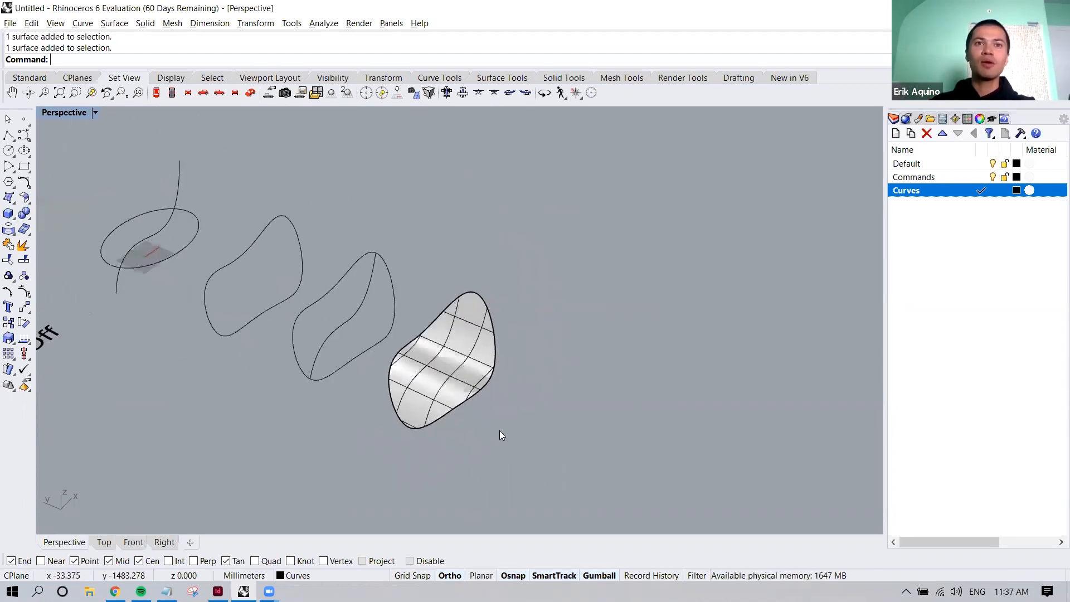
{"action": "right_click_drag", "start_coordinate": [554, 429], "coordinate": [472, 430], "text": "shift"}
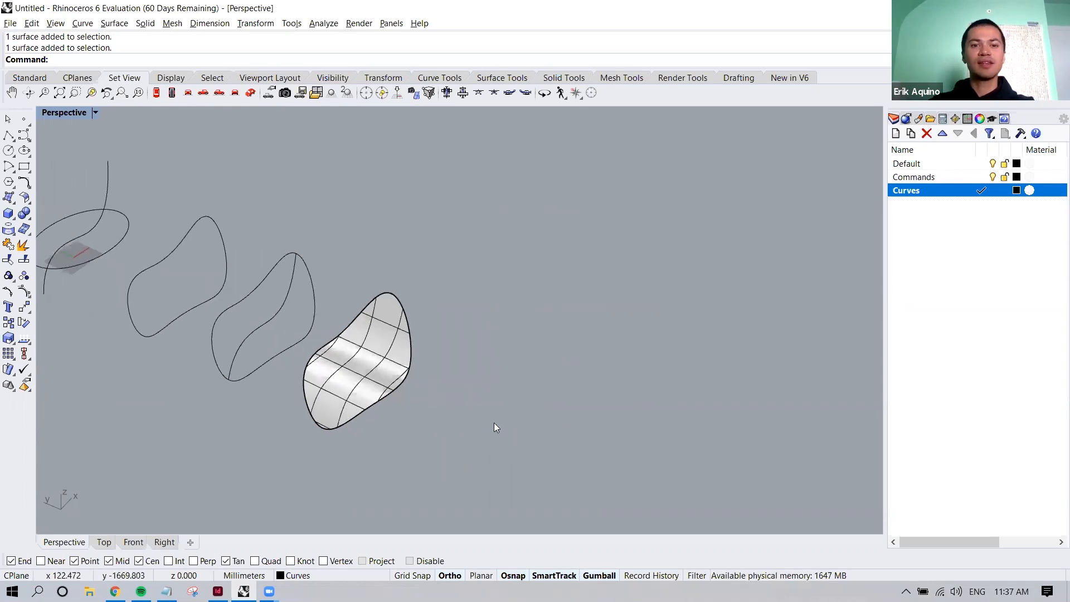
{"action": "scroll", "coordinate": [494, 422], "scroll_direction": "down", "scroll_amount": 5}
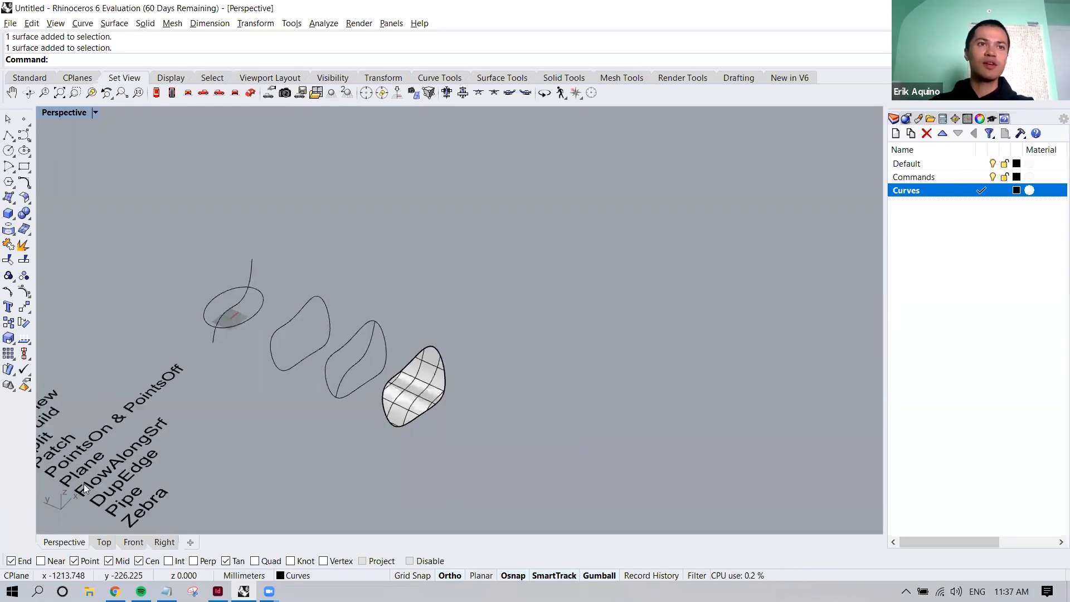
{"action": "right_click_drag", "start_coordinate": [494, 435], "coordinate": [494, 421], "text": "shift"}
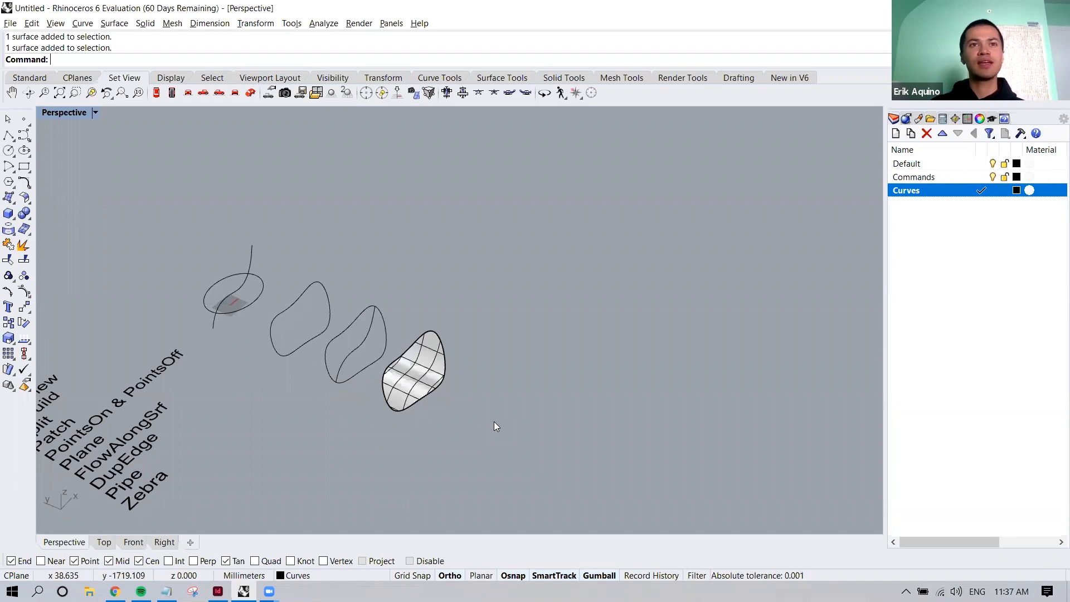
{"action": "left_click", "coordinate": [365, 344]}
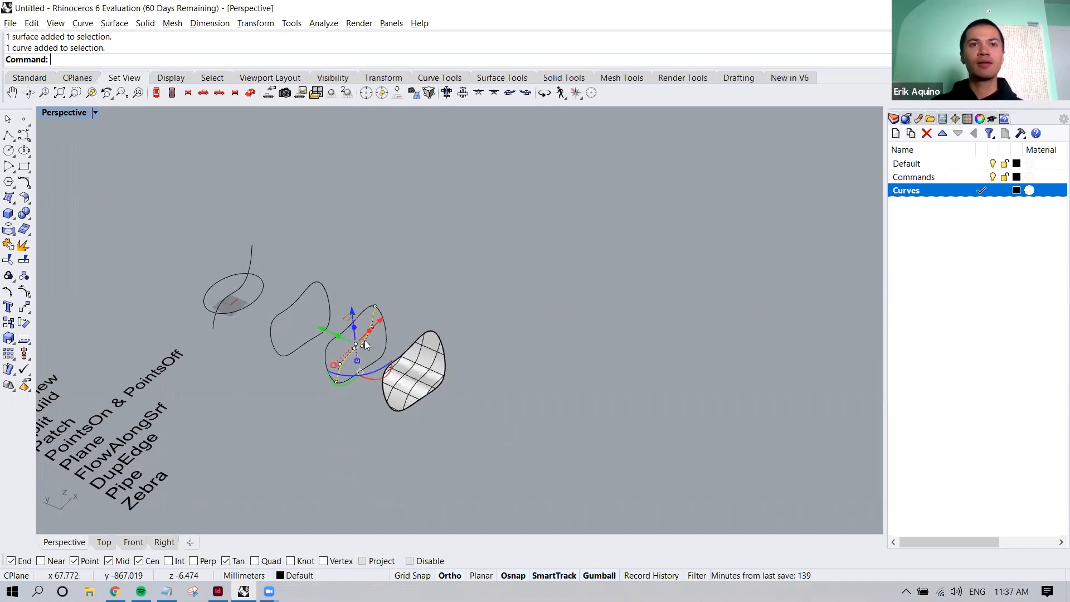
{"action": "left_click", "coordinate": [372, 410]}
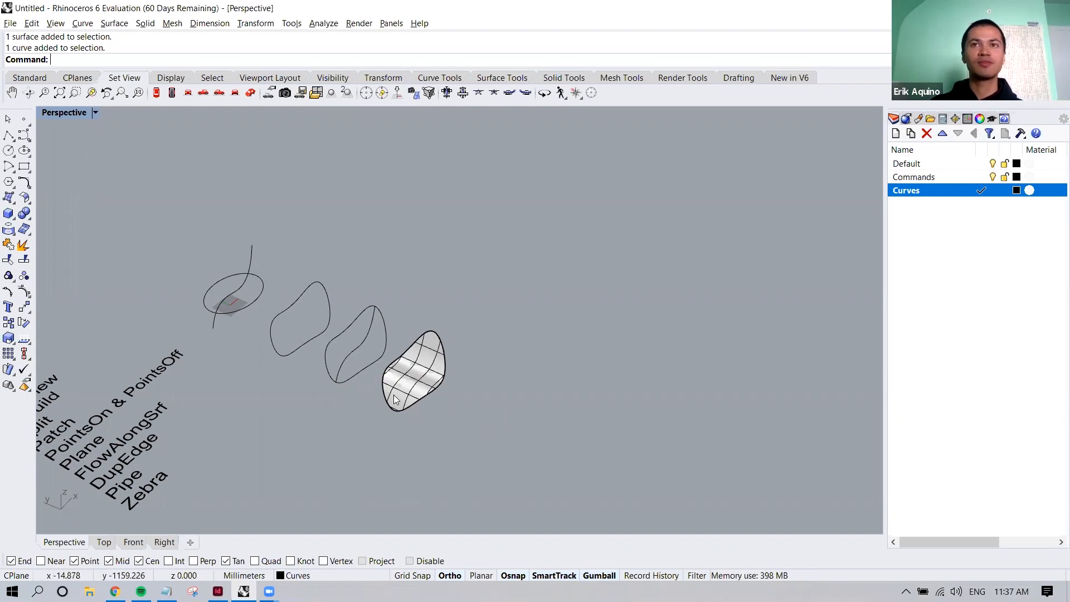
Create a flat rectangular plane surface with the Plane command in the empty area beyond the patch surface
{"action": "right_click_drag", "start_coordinate": [456, 418], "coordinate": [449, 398], "text": "shift"}
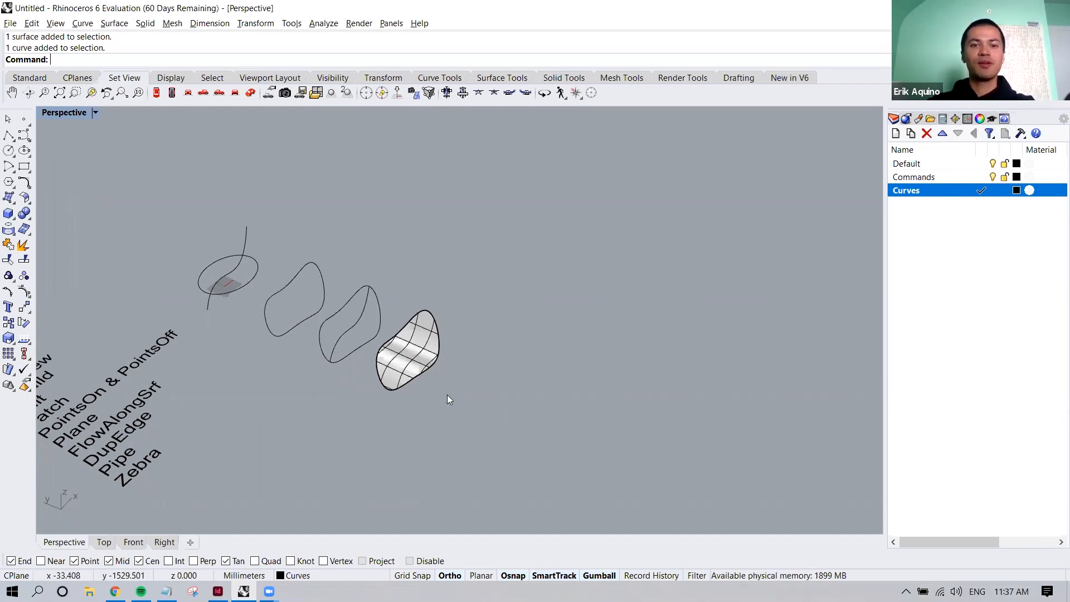
{"action": "type", "text": "Plane"}
{"action": "key", "text": "Return"}
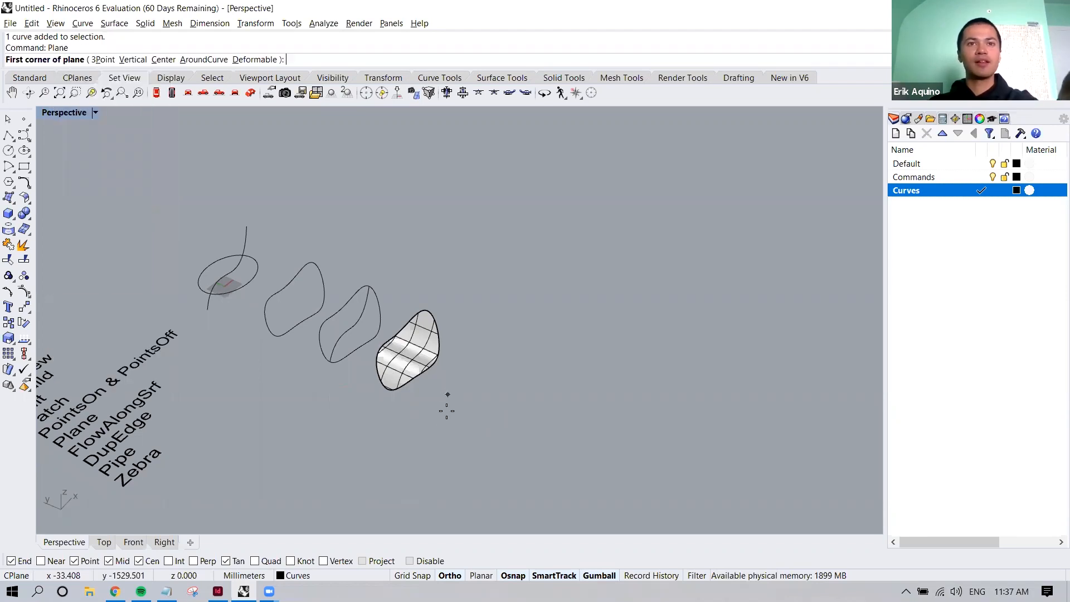
{"action": "left_click", "coordinate": [394, 488]}
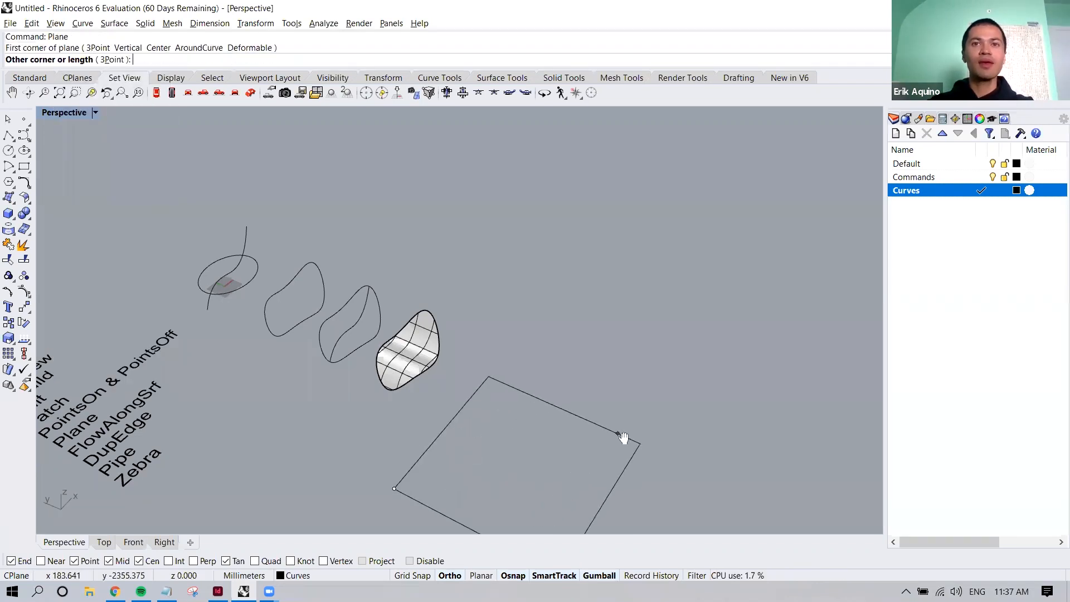
{"action": "right_click_drag", "start_coordinate": [620, 435], "coordinate": [611, 393], "text": "shift"}
{"action": "left_click", "coordinate": [622, 428]}
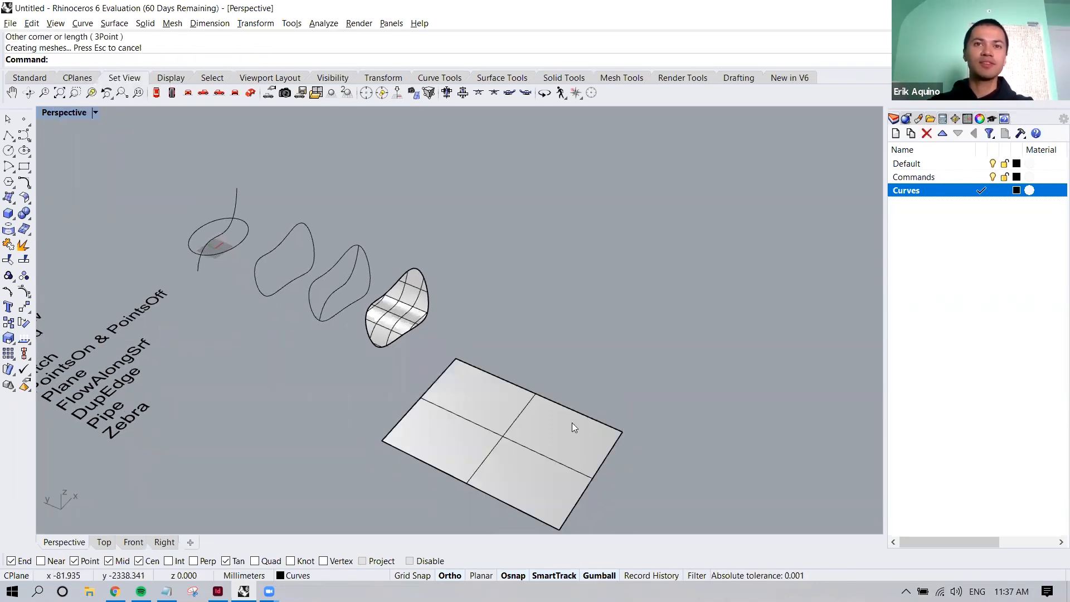
{"action": "right_click_drag", "start_coordinate": [557, 421], "coordinate": [549, 413]}
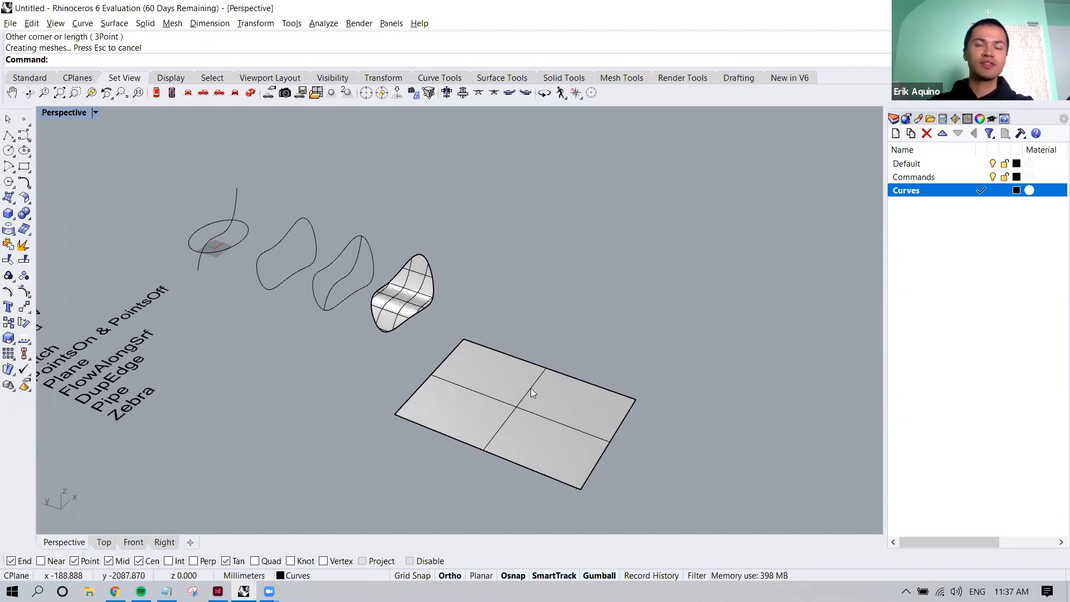
{"action": "right_click_drag", "start_coordinate": [531, 388], "coordinate": [520, 385], "text": "shift"}
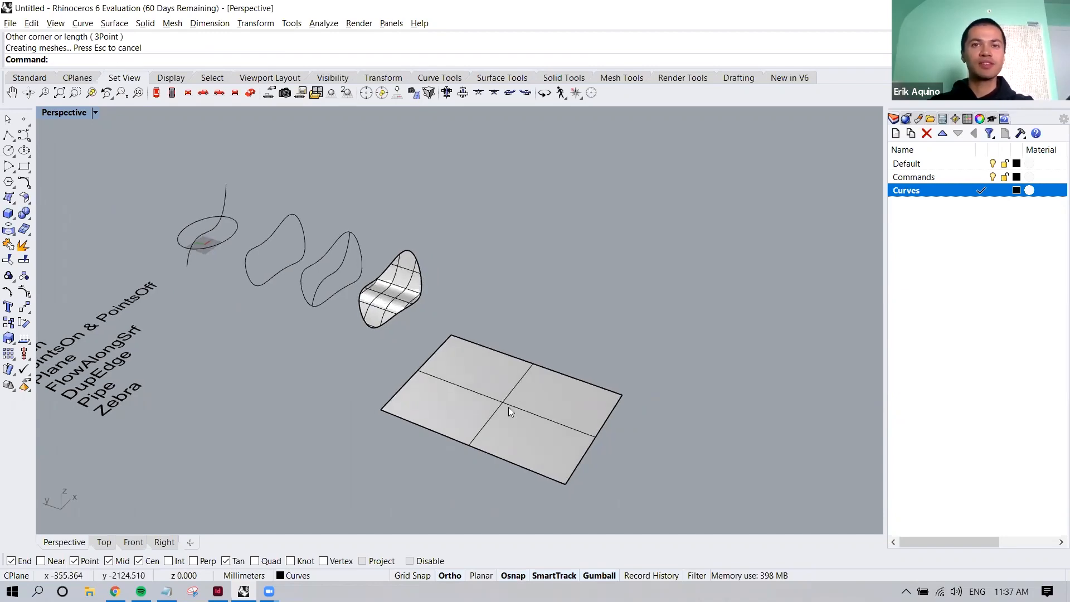
Start a Hatch using all four edges of the rectangular plane as its boundary curves
{"action": "type", "text": "Ha"}
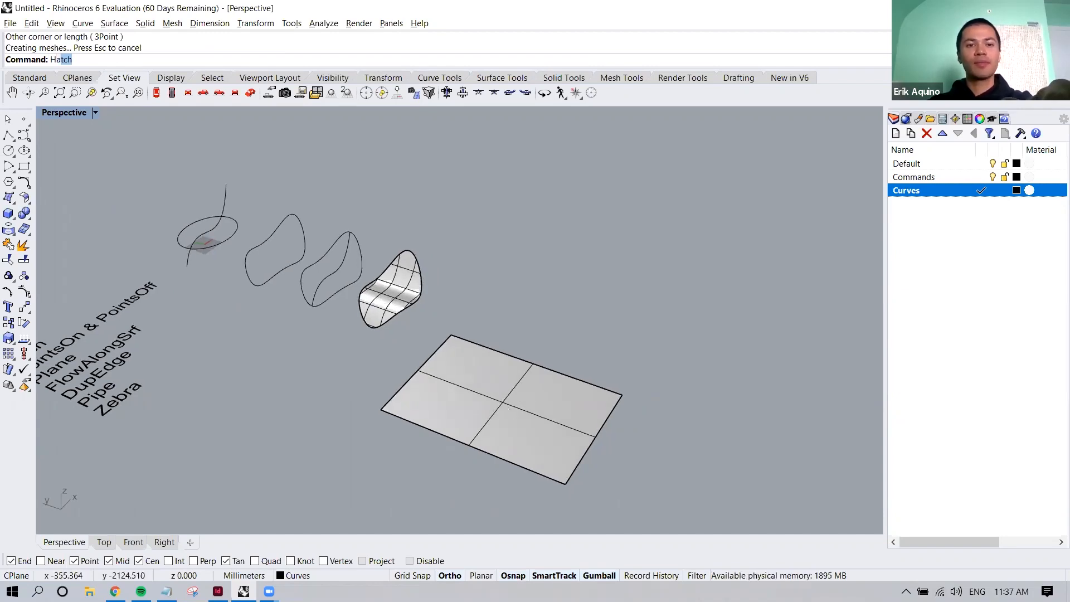
{"action": "type", "text": "tch"}
{"action": "key", "text": "Return"}
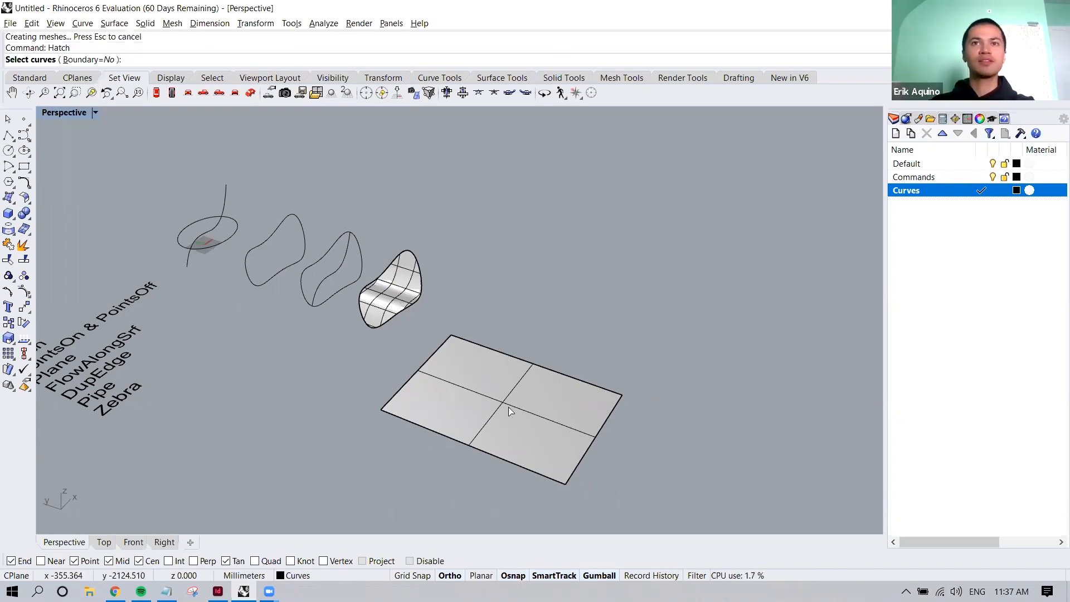
{"action": "left_click", "coordinate": [504, 353]}
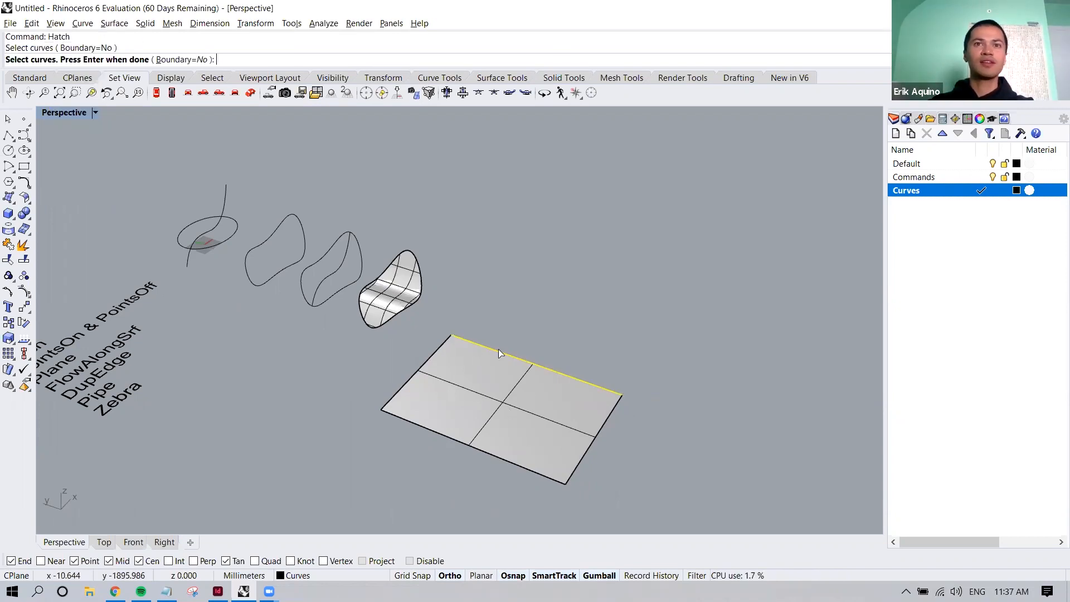
{"action": "left_click", "coordinate": [426, 363]}
{"action": "left_click", "coordinate": [437, 432]}
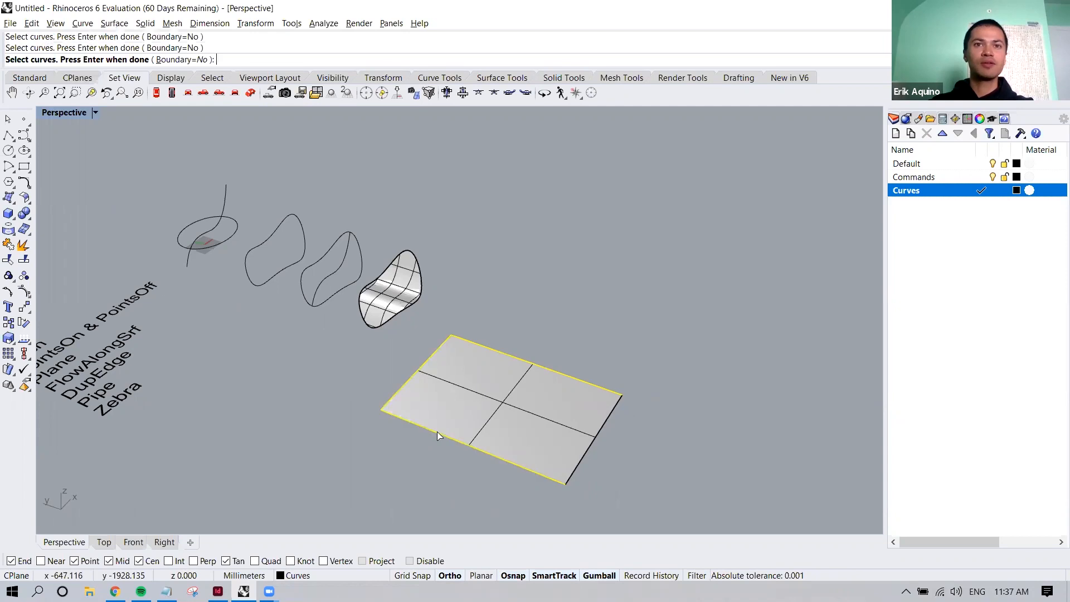
{"action": "left_click", "coordinate": [595, 433]}
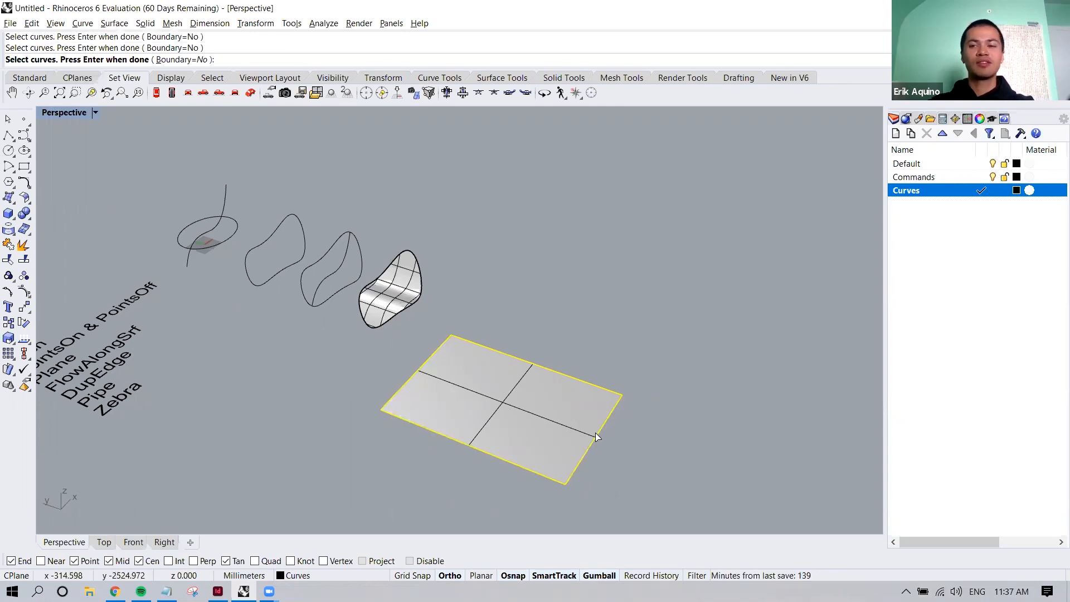
{"action": "key", "text": "Return"}
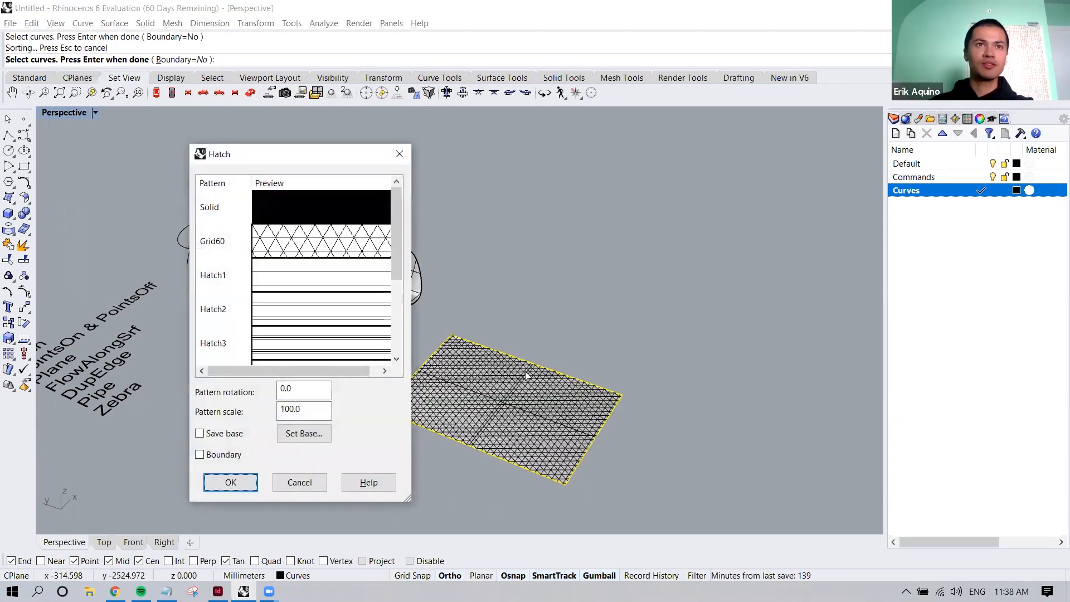
Choose the Grid60 hatch pattern and inspect its preview on the plane up close
{"action": "left_click", "coordinate": [341, 251]}
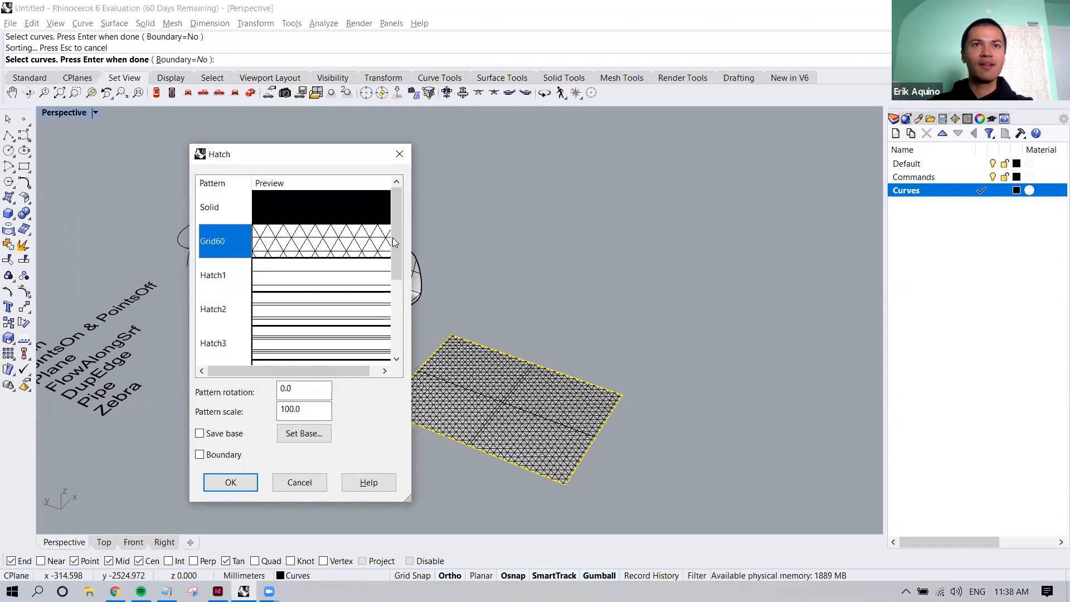
{"action": "mouse_move", "coordinate": [398, 226]}
{"action": "left_mouse_down"}
{"action": "mouse_move", "coordinate": [393, 301]}
{"action": "mouse_move", "coordinate": [412, 215]}
{"action": "left_mouse_up"}
{"action": "left_click", "coordinate": [378, 282]}
{"action": "left_click", "coordinate": [363, 216]}
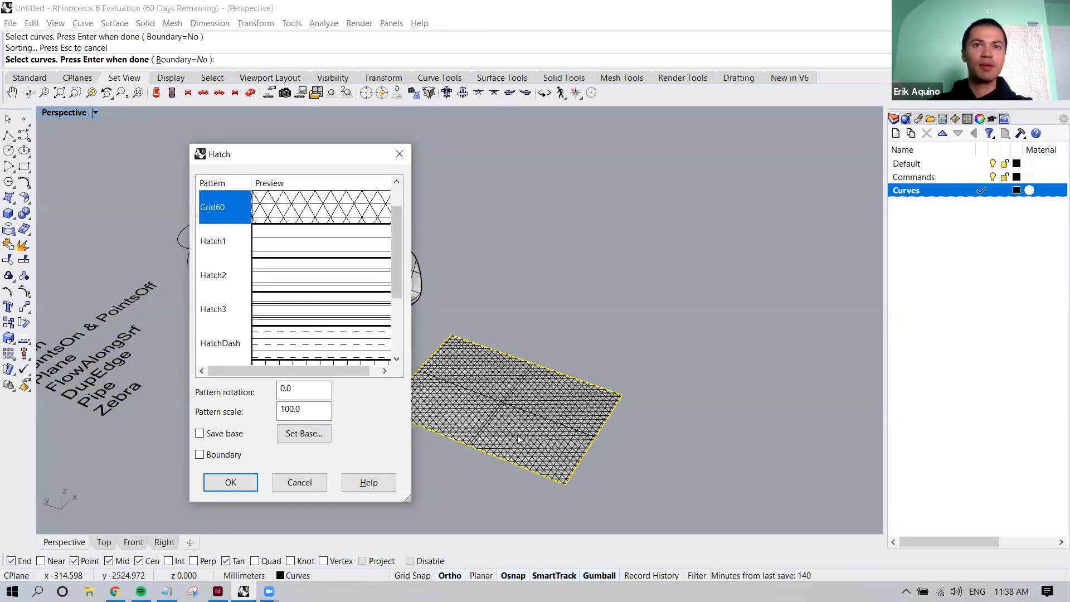
{"action": "scroll", "coordinate": [530, 470], "scroll_direction": "up", "scroll_amount": 3}
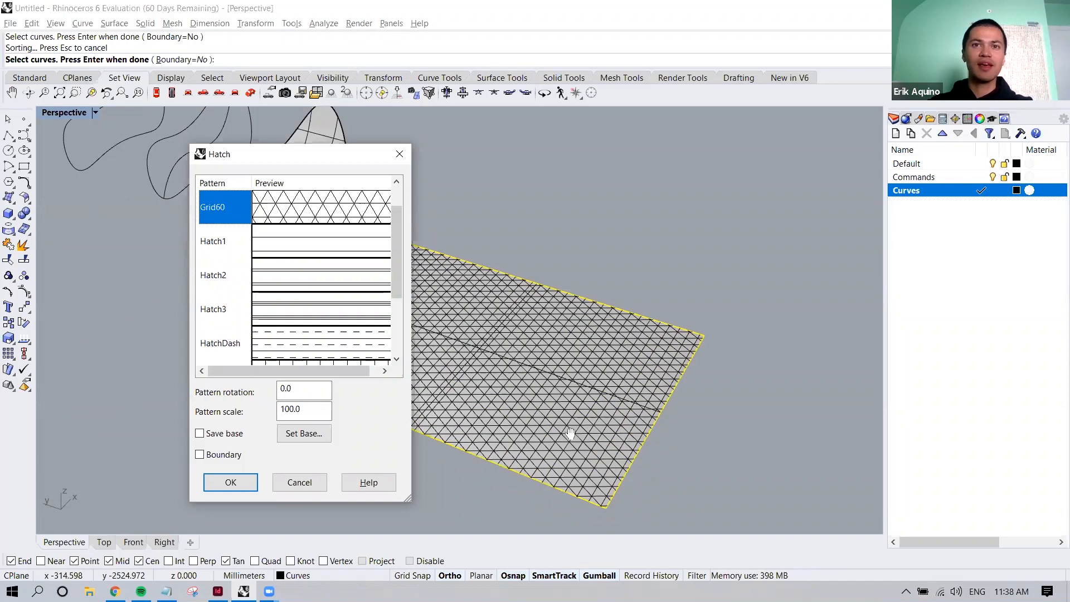
{"action": "scroll", "coordinate": [593, 444], "scroll_direction": "up", "scroll_amount": 2}
{"action": "right_click_drag", "start_coordinate": [593, 444], "coordinate": [588, 443], "text": "shift"}
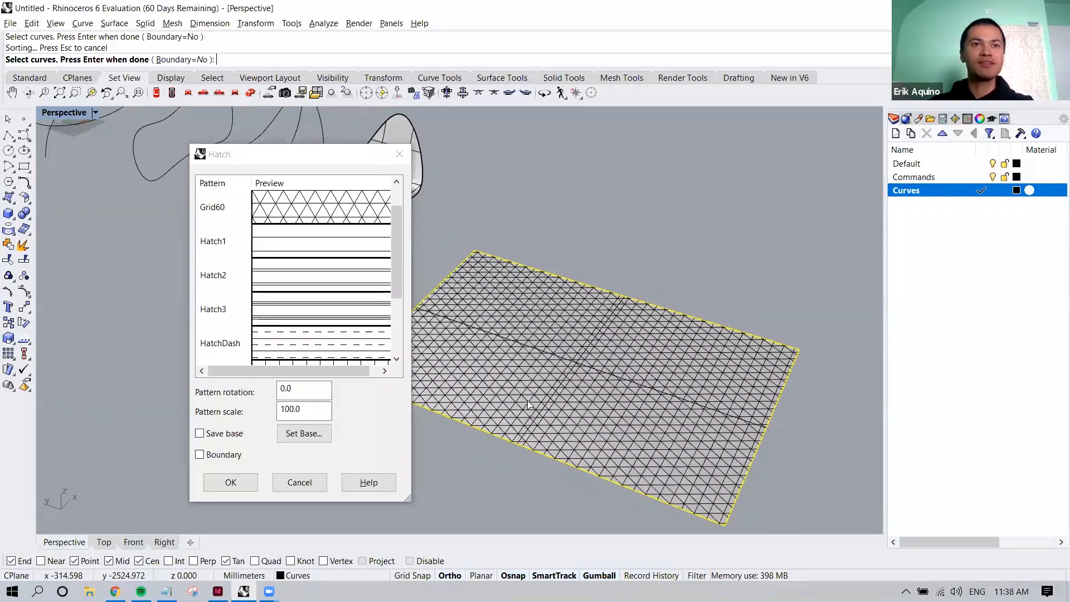
Set the hatch pattern scale to 150 and apply the hatch to the plane
{"action": "mouse_move", "coordinate": [306, 410]}
{"action": "left_mouse_down"}
{"action": "mouse_move", "coordinate": [282, 410]}
{"action": "mouse_move", "coordinate": [291, 389]}
{"action": "mouse_move", "coordinate": [278, 390]}
{"action": "mouse_move", "coordinate": [271, 414]}
{"action": "left_mouse_up"}
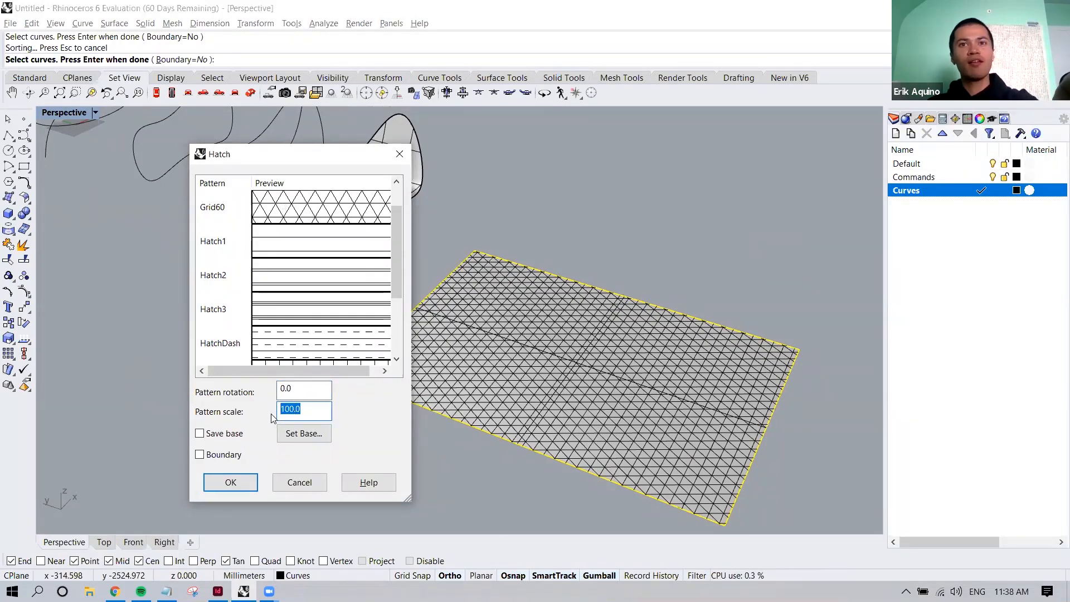
{"action": "type", "text": "150"}
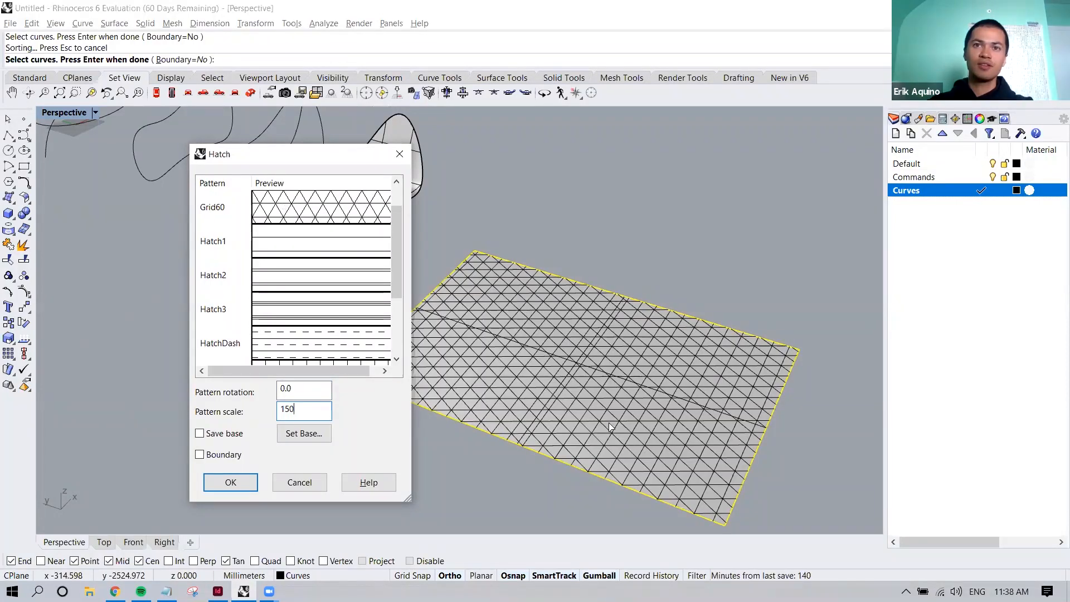
{"action": "left_click", "coordinate": [231, 482]}
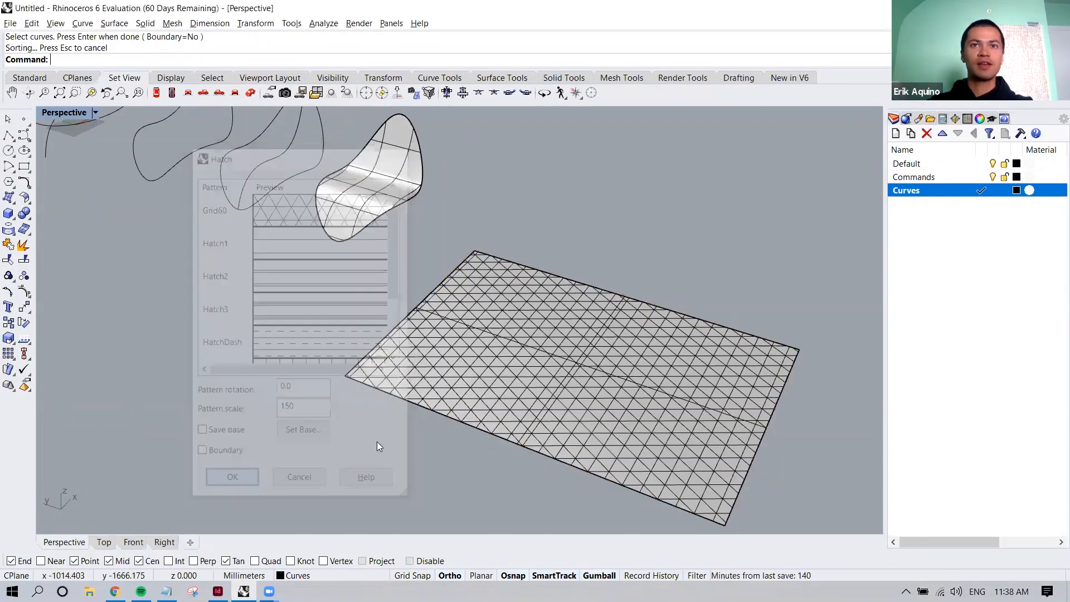
Explode the triangular hatch on the plane into separate curves, leaving the plane surface itself untouched
{"action": "right_click_drag", "start_coordinate": [347, 433], "coordinate": [240, 422], "text": "shift"}
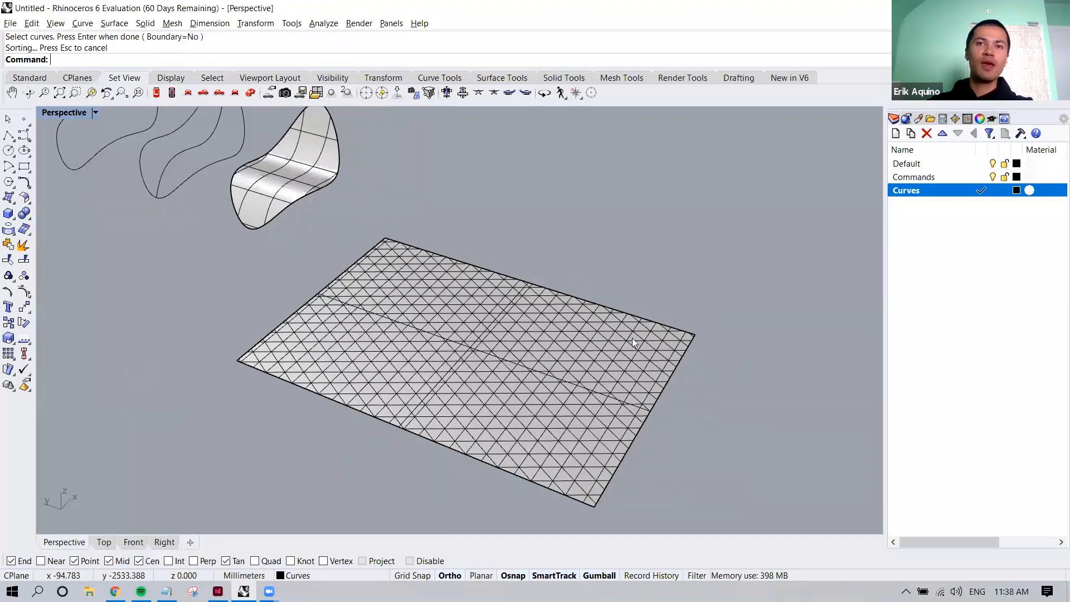
{"action": "left_click", "coordinate": [589, 400]}
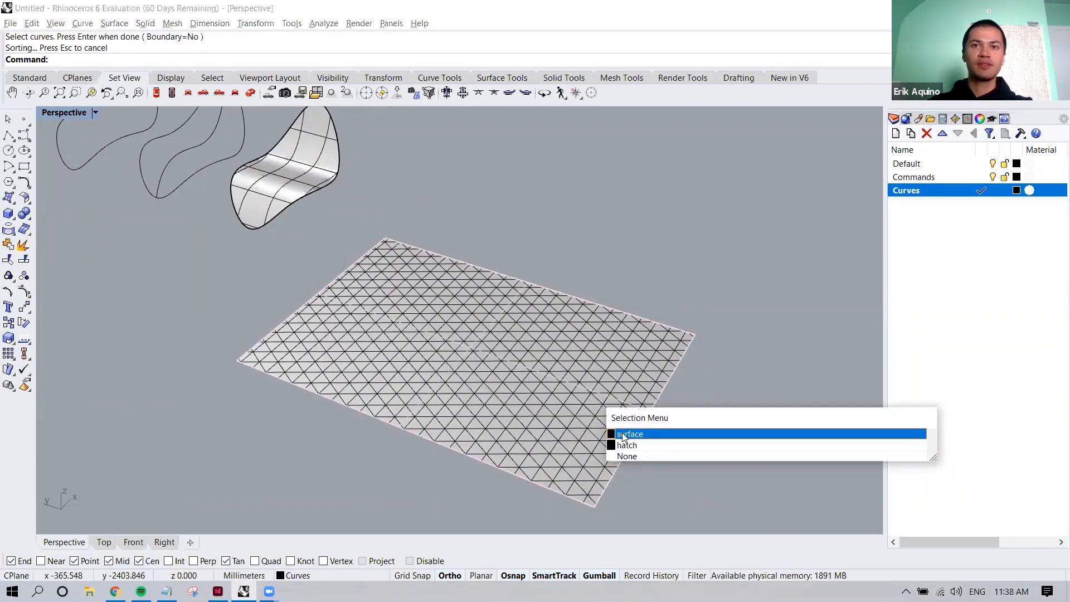
{"action": "left_click", "coordinate": [625, 444]}
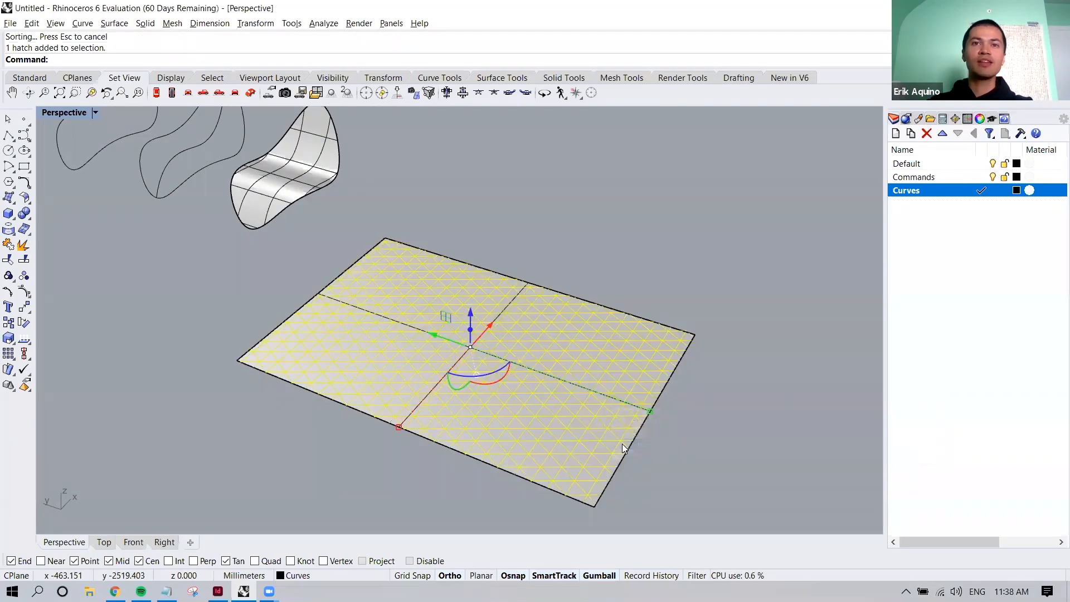
{"action": "scroll", "coordinate": [622, 443], "scroll_direction": "down", "scroll_amount": 3}
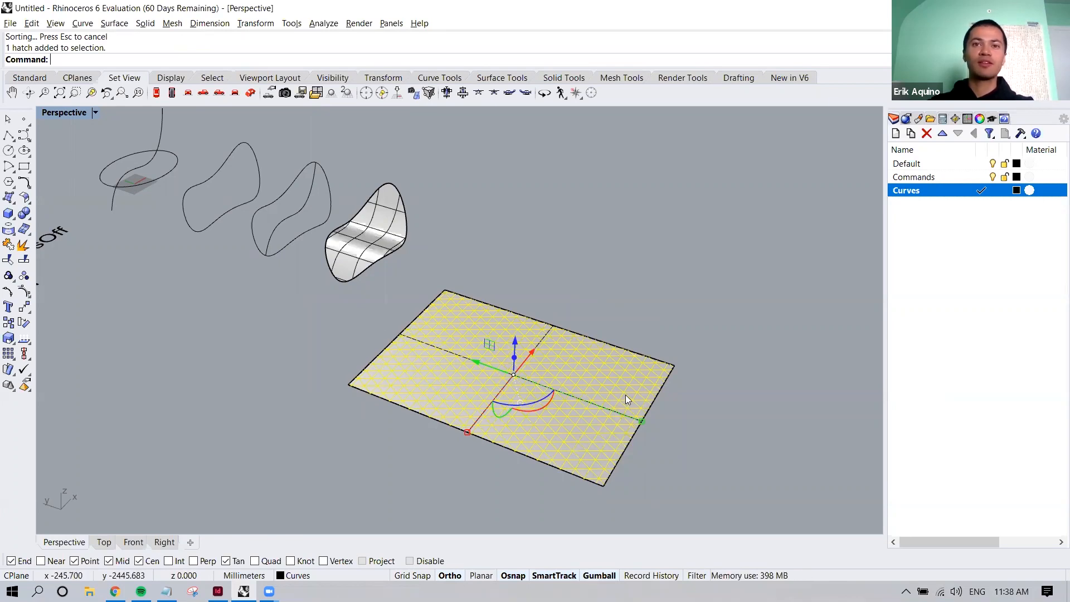
{"action": "type", "text": "explode"}
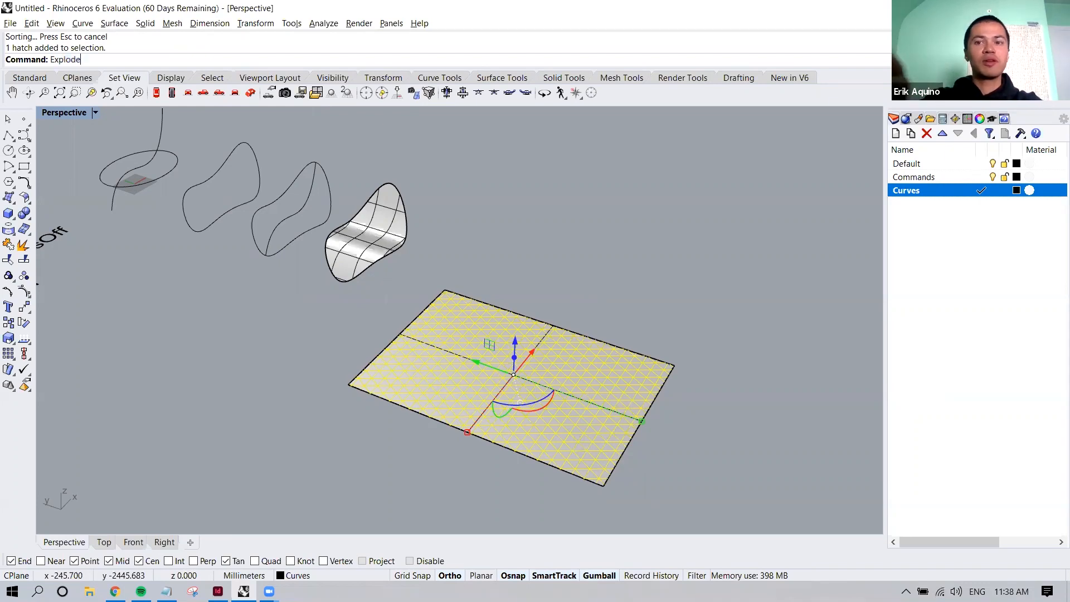
{"action": "key", "text": "Return"}
{"action": "scroll", "coordinate": [662, 417], "scroll_direction": "up", "scroll_amount": 3}
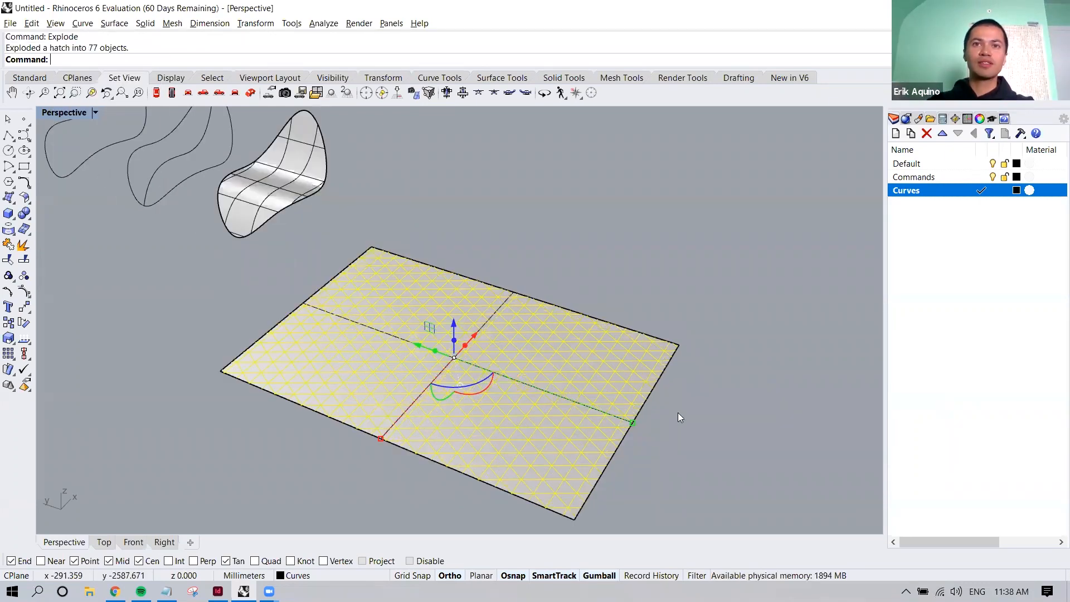
{"action": "key", "text": "Escape"}
Check individual lines of the exploded triangular grid by selecting them one at a time, and clear the selection
{"action": "left_click", "coordinate": [554, 364]}
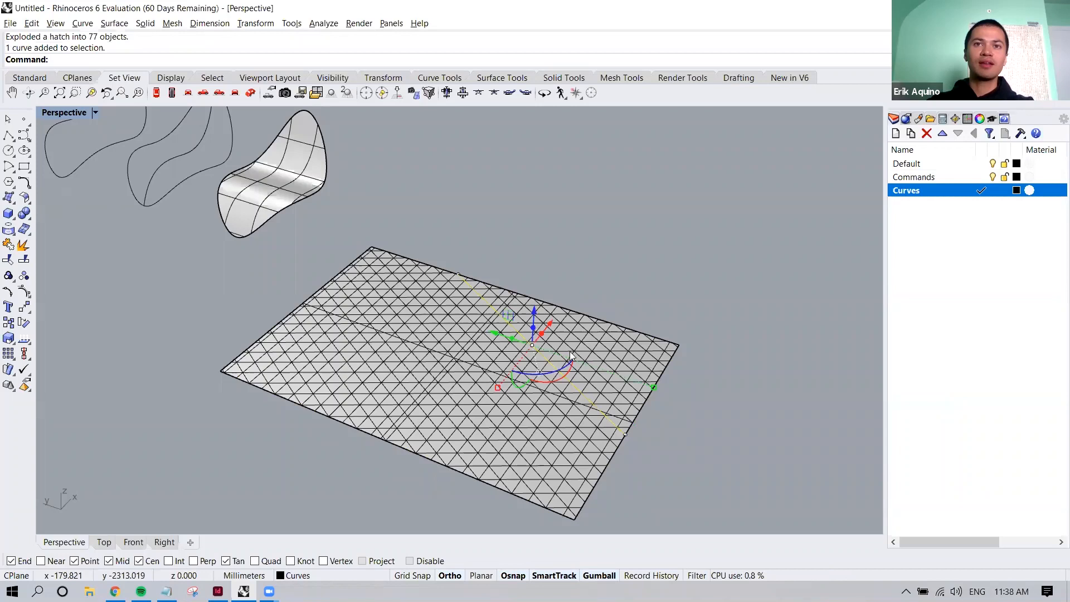
{"action": "left_click", "coordinate": [553, 345]}
{"action": "left_click", "coordinate": [675, 426]}
{"action": "scroll", "coordinate": [674, 427], "scroll_direction": "down", "scroll_amount": 2}
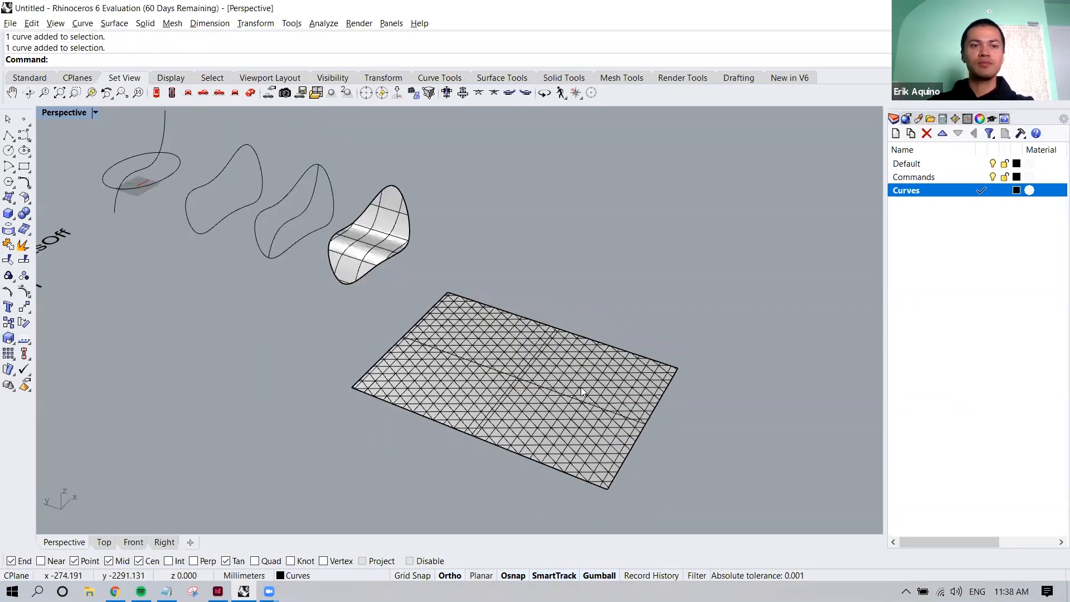
Start FlowAlongSrf with all triangular grid curves as the objects to flow, removing the plane surface from the selection
{"action": "type", "text": "FlowAlongS"}
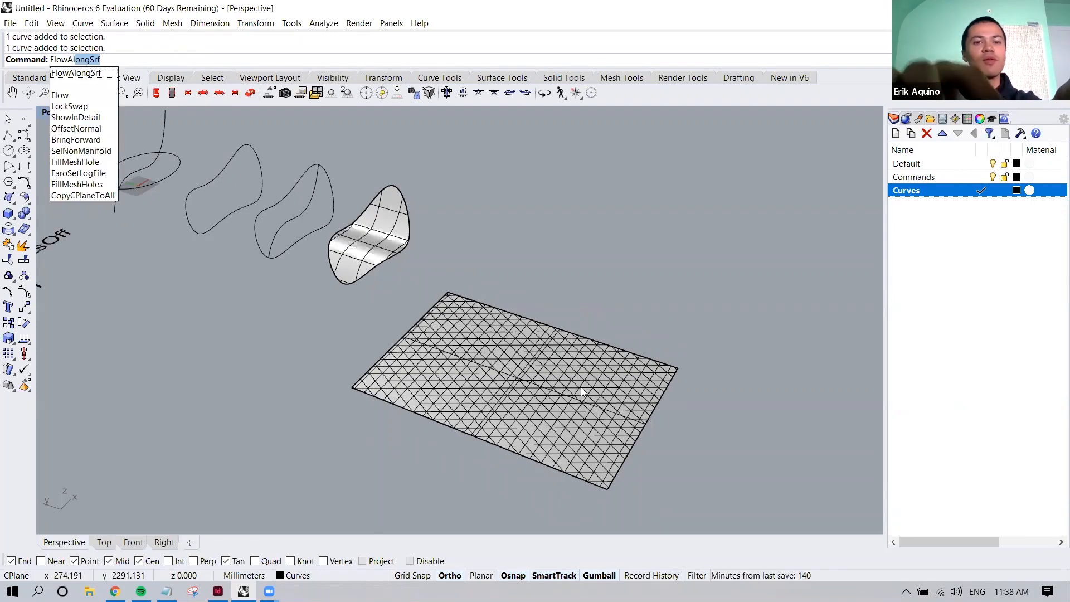
{"action": "type", "text": "rf"}
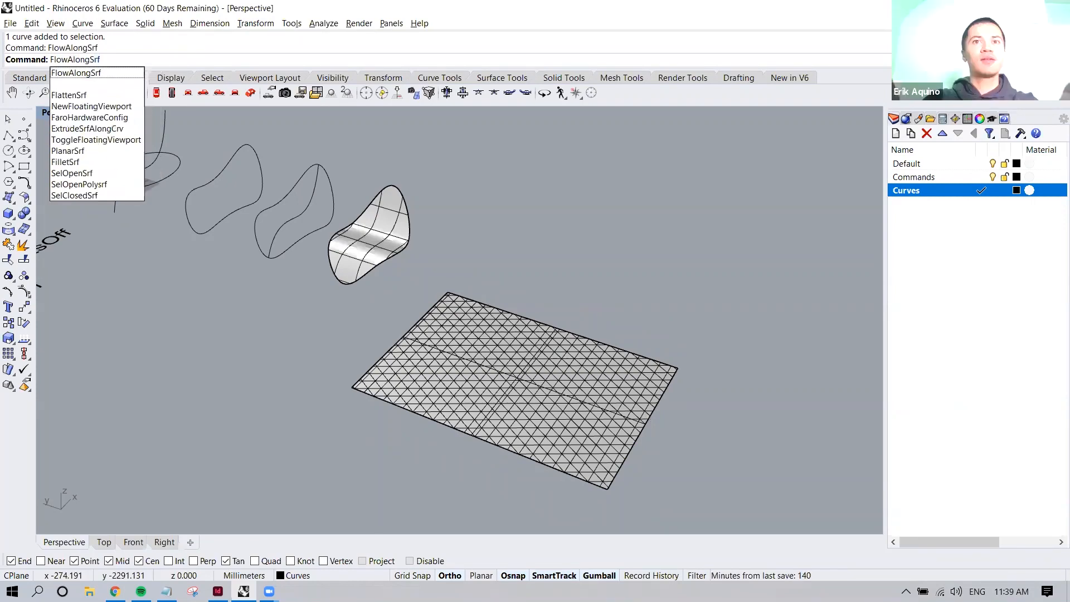
{"action": "key", "text": "Return"}
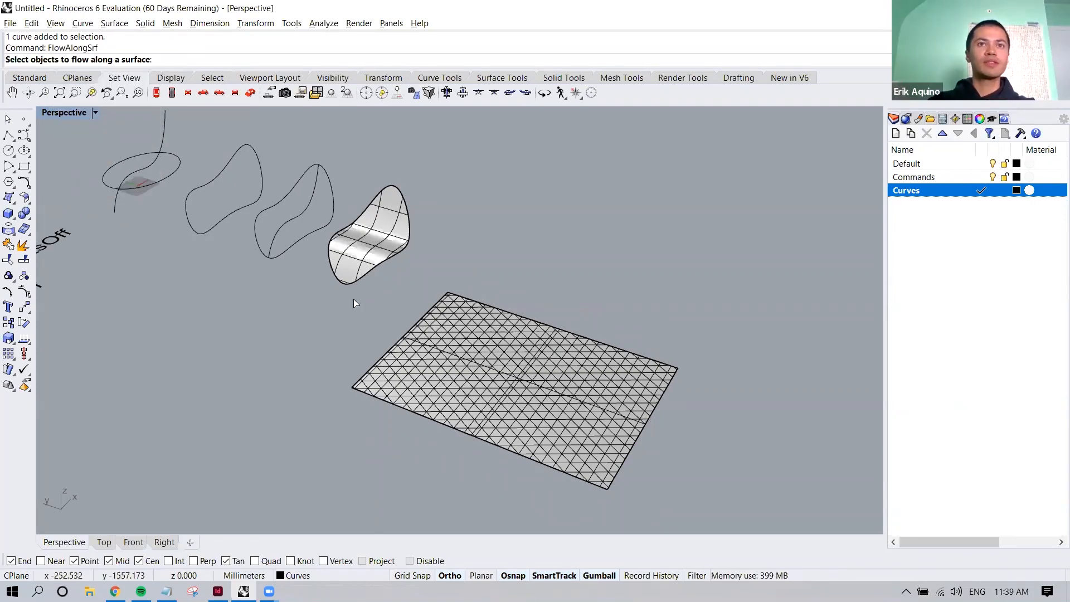
{"action": "left_click_drag", "start_coordinate": [302, 292], "coordinate": [738, 522]}
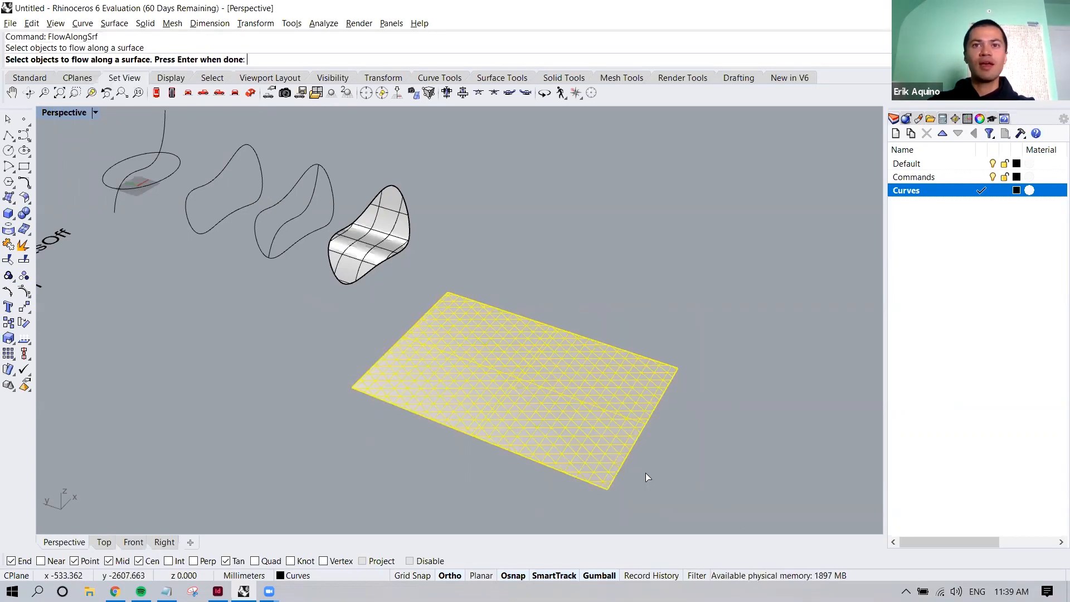
{"action": "scroll", "coordinate": [645, 473], "scroll_direction": "up", "scroll_amount": 2}
{"action": "scroll", "coordinate": [646, 473], "scroll_direction": "up", "scroll_amount": 2}
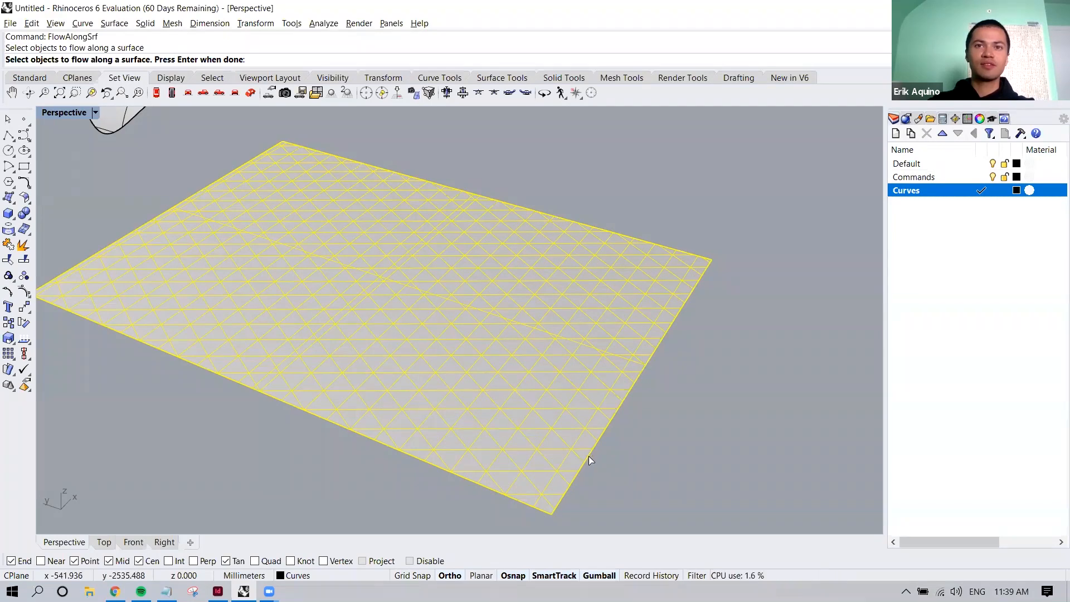
{"action": "left_click", "coordinate": [588, 456], "text": "ctrl"}
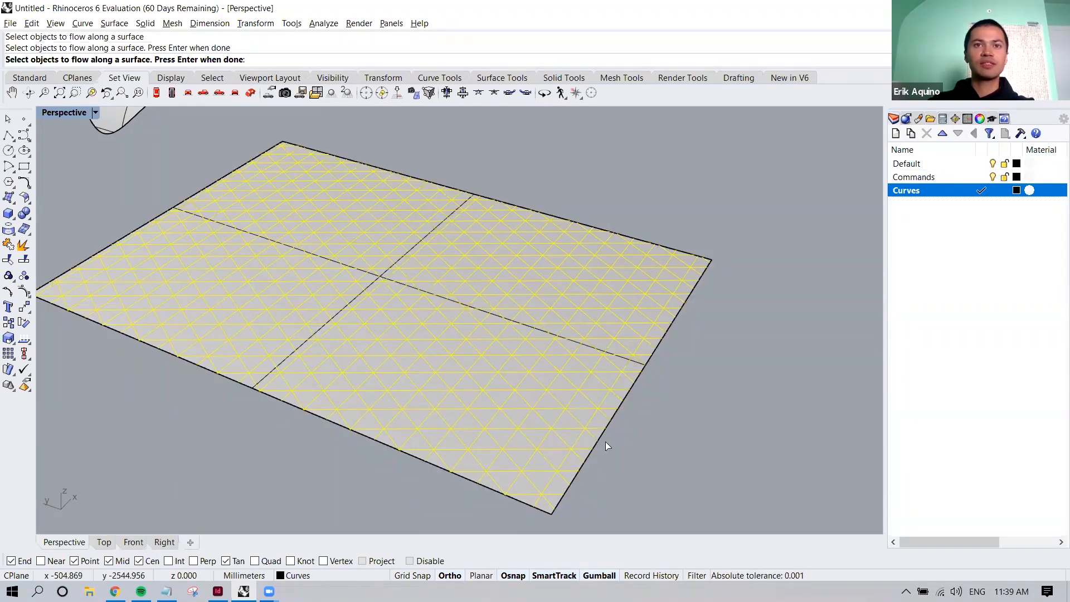
{"action": "scroll", "coordinate": [605, 441], "scroll_direction": "down", "scroll_amount": 3}
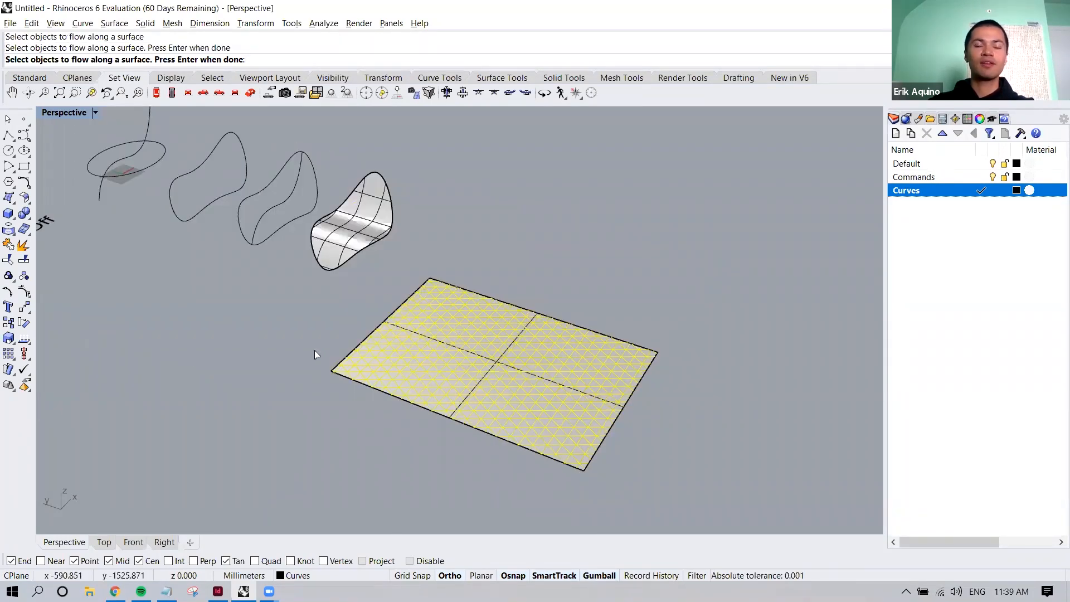
{"action": "right_click_drag", "start_coordinate": [493, 445], "coordinate": [514, 460], "text": "shift"}
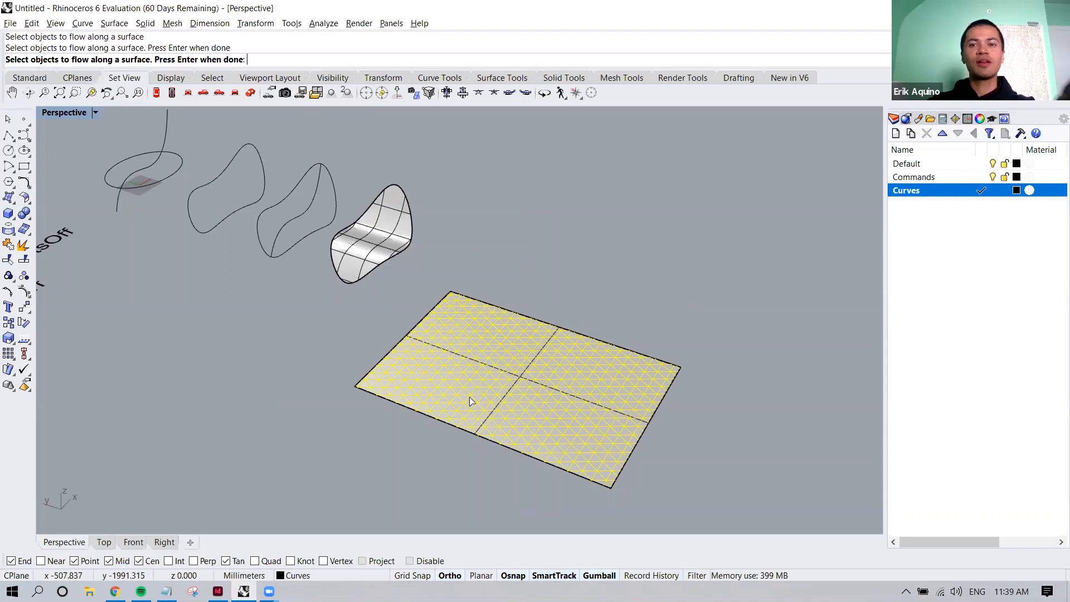
{"action": "key", "text": "Return"}
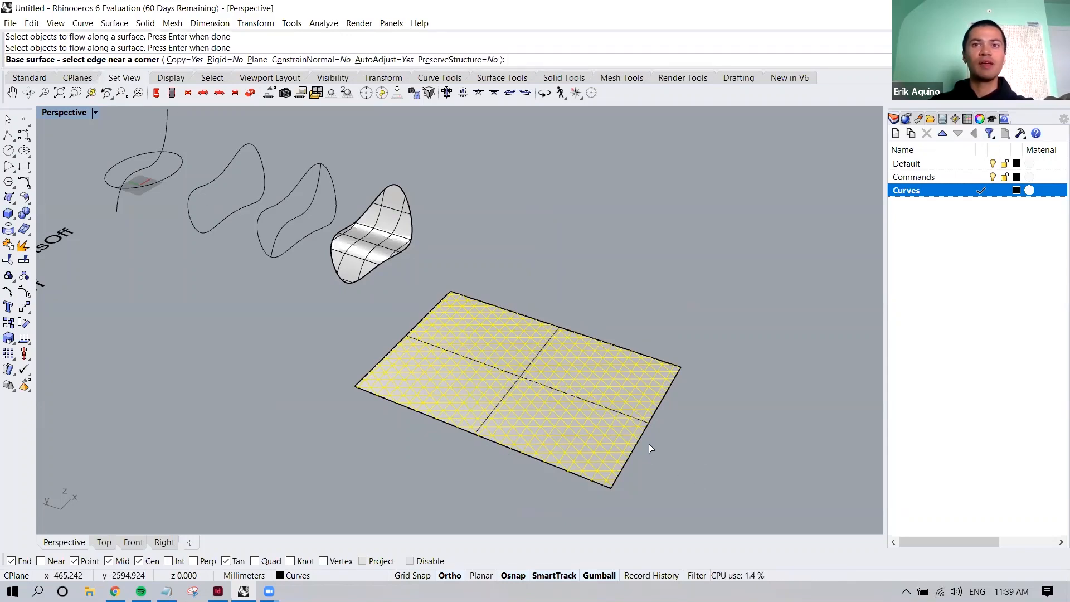
Flow the grid curves from the rectangular plane as base surface onto the curved patch as target surface
{"action": "left_click", "coordinate": [600, 428]}
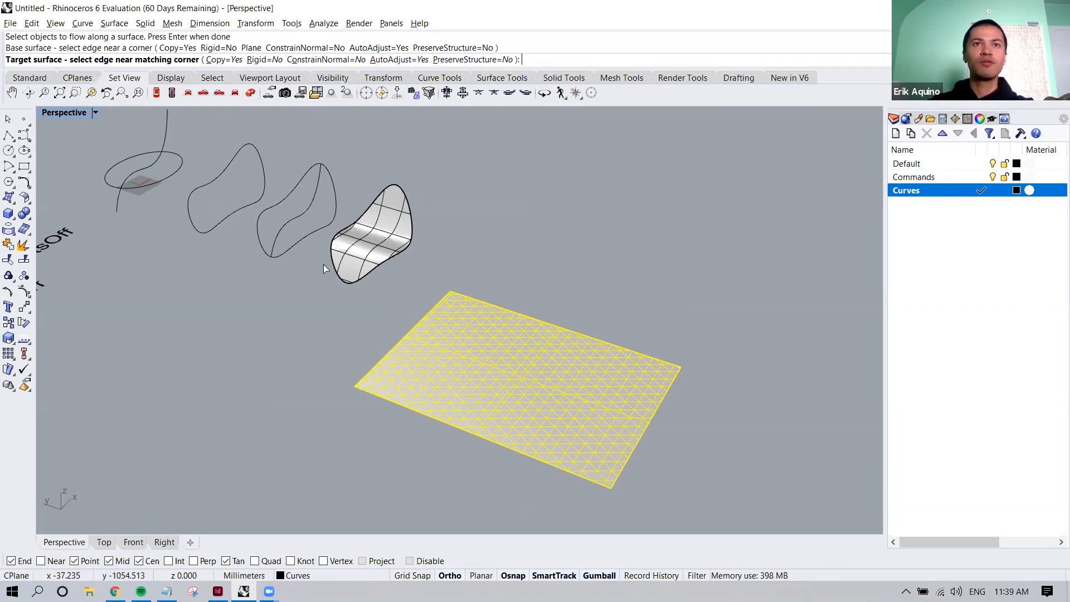
{"action": "left_click", "coordinate": [357, 252]}
Examine the flowed triangular grid on the patch surface up close and from several angles, comparing it with the flat grid
{"action": "right_click_drag", "start_coordinate": [365, 251], "coordinate": [518, 309]}
{"action": "scroll", "coordinate": [406, 253], "scroll_direction": "up", "scroll_amount": 5}
{"action": "right_click_drag", "start_coordinate": [519, 309], "coordinate": [449, 282], "text": "shift"}
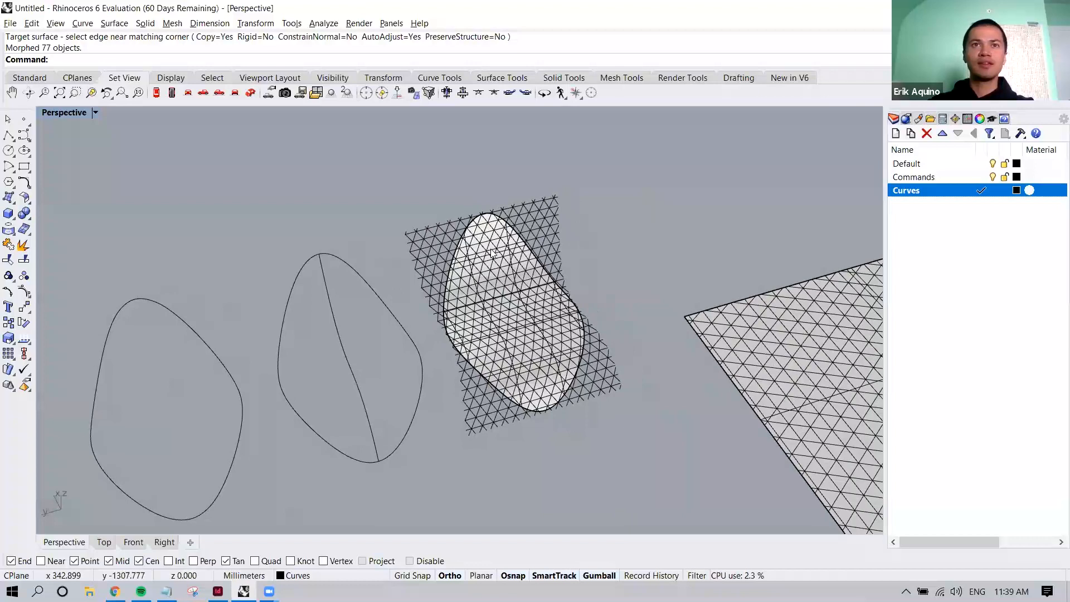
{"action": "scroll", "coordinate": [409, 233], "scroll_direction": "up", "scroll_amount": 3}
{"action": "left_click", "coordinate": [400, 237]}
{"action": "right_click_drag", "start_coordinate": [537, 279], "coordinate": [447, 275], "text": "shift"}
{"action": "right_click_drag", "start_coordinate": [523, 261], "coordinate": [473, 306], "text": "shift"}
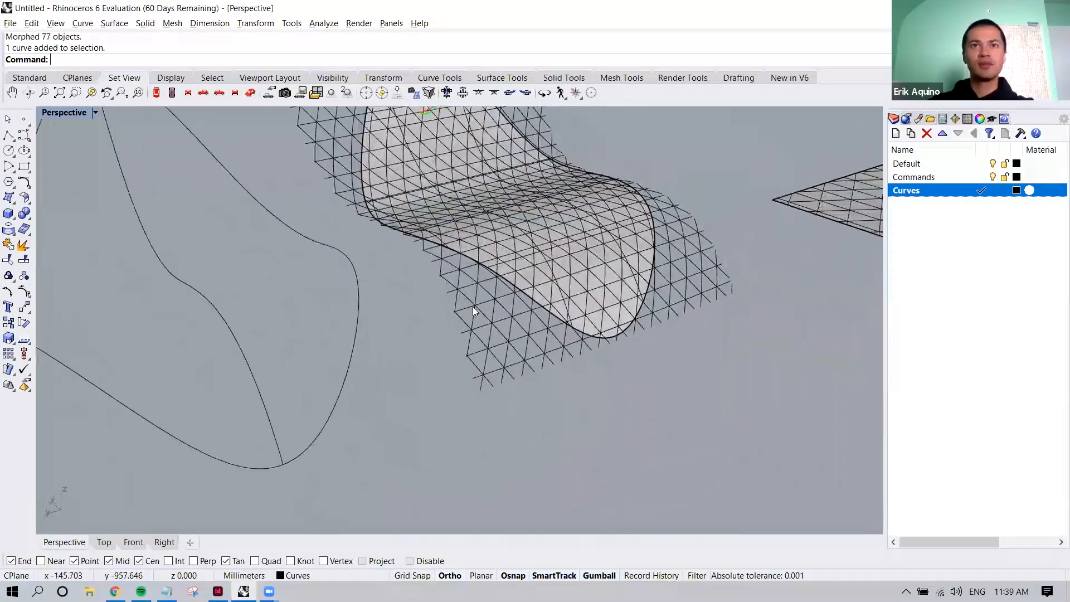
{"action": "right_click_drag", "start_coordinate": [557, 216], "coordinate": [456, 337], "text": "shift"}
{"action": "scroll", "coordinate": [456, 333], "scroll_direction": "down", "scroll_amount": 7}
{"action": "right_click_drag", "start_coordinate": [528, 286], "coordinate": [530, 276], "text": "shift"}
{"action": "left_click", "coordinate": [530, 276]}
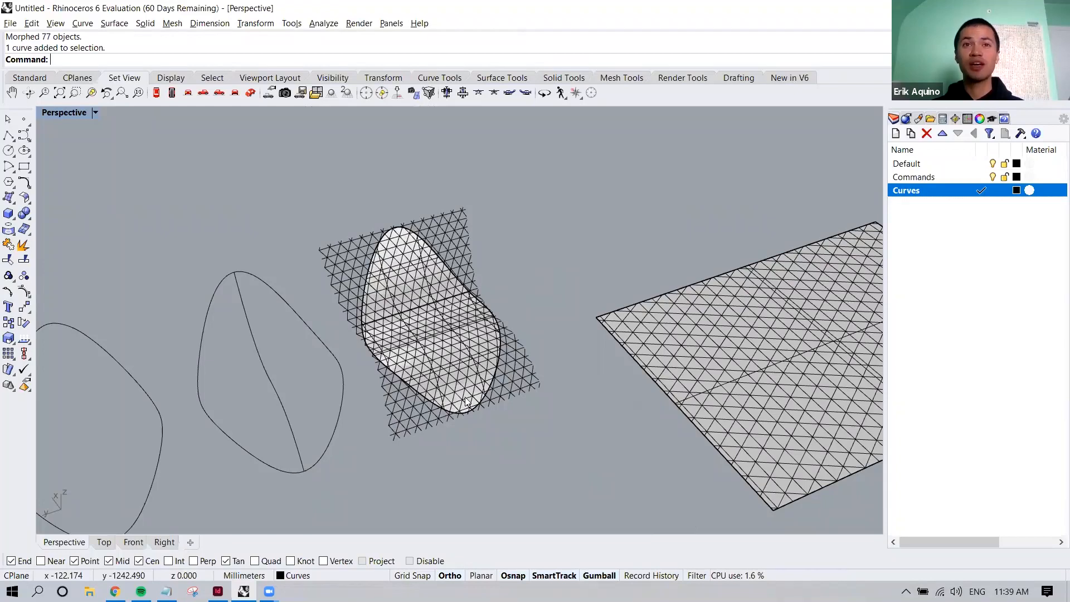
{"action": "mouse_move", "coordinate": [411, 255]}
{"action": "right_mouse_down"}
{"action": "mouse_move", "coordinate": [549, 195]}
{"action": "mouse_move", "coordinate": [495, 260]}
{"action": "mouse_move", "coordinate": [455, 265]}
{"action": "right_mouse_up"}
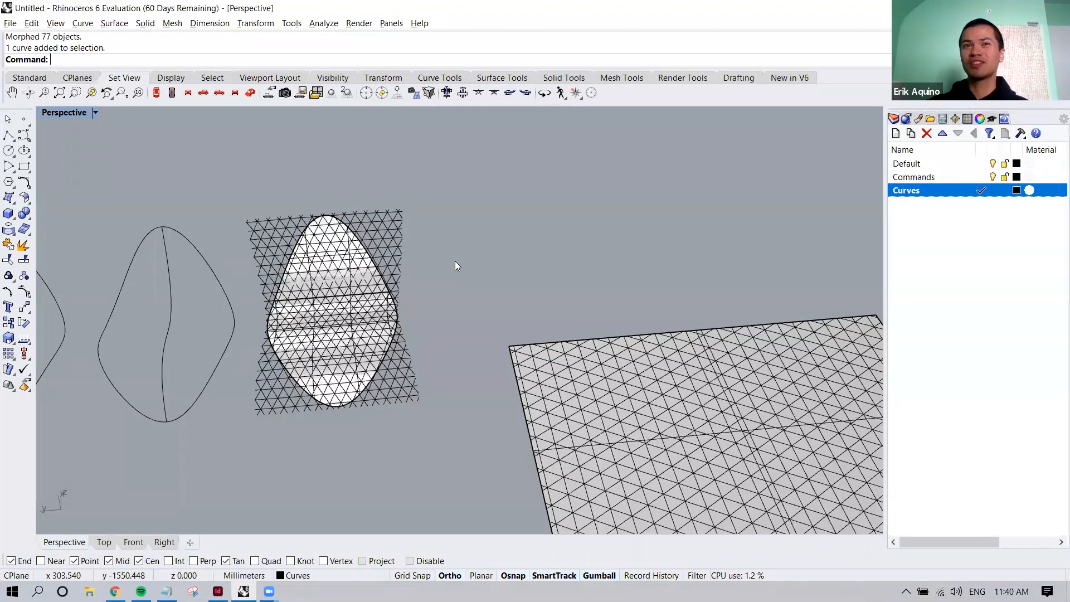
{"action": "scroll", "coordinate": [455, 261], "scroll_direction": "down", "scroll_amount": 3}
{"action": "right_click_drag", "start_coordinate": [475, 291], "coordinate": [420, 287], "text": "shift"}
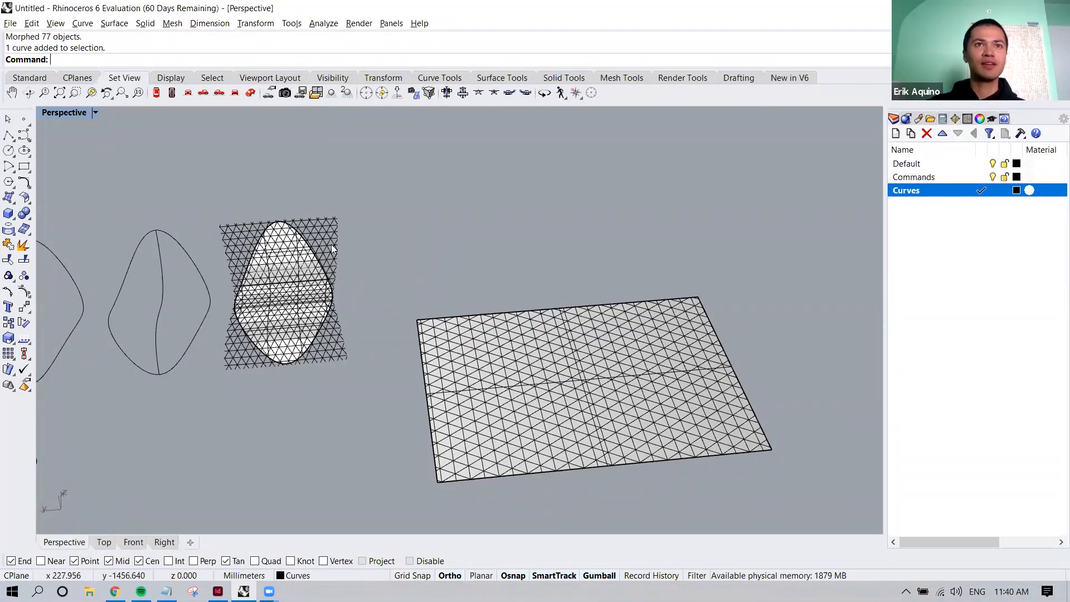
{"action": "scroll", "coordinate": [318, 357], "scroll_direction": "up", "scroll_amount": 2}
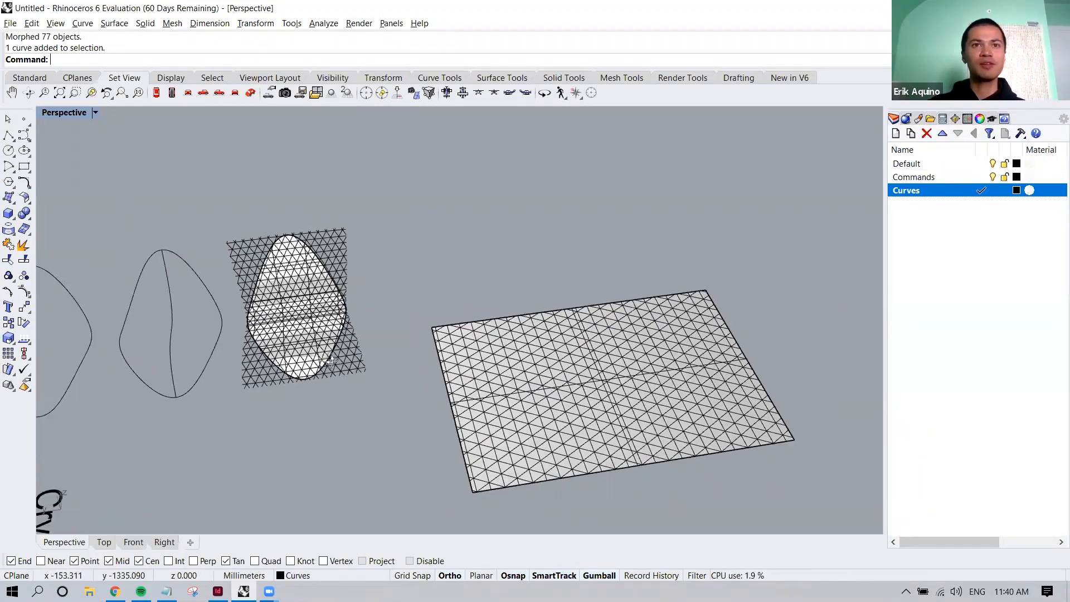
{"action": "scroll", "coordinate": [317, 341], "scroll_direction": "up", "scroll_amount": 3}
{"action": "right_click_drag", "start_coordinate": [378, 339], "coordinate": [425, 325]}
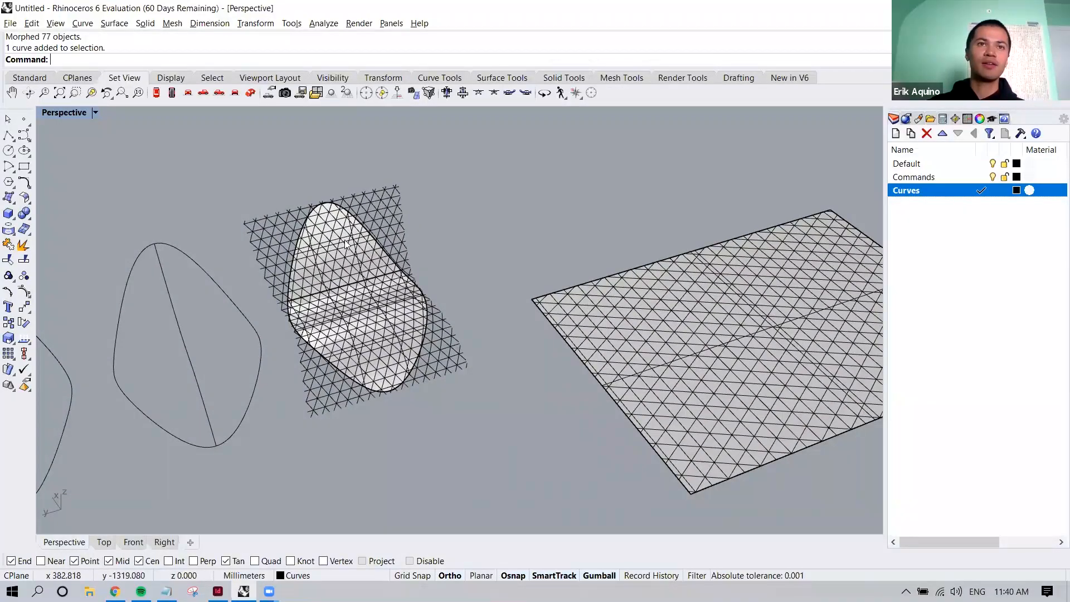
{"action": "right_click_drag", "start_coordinate": [432, 291], "coordinate": [456, 348]}
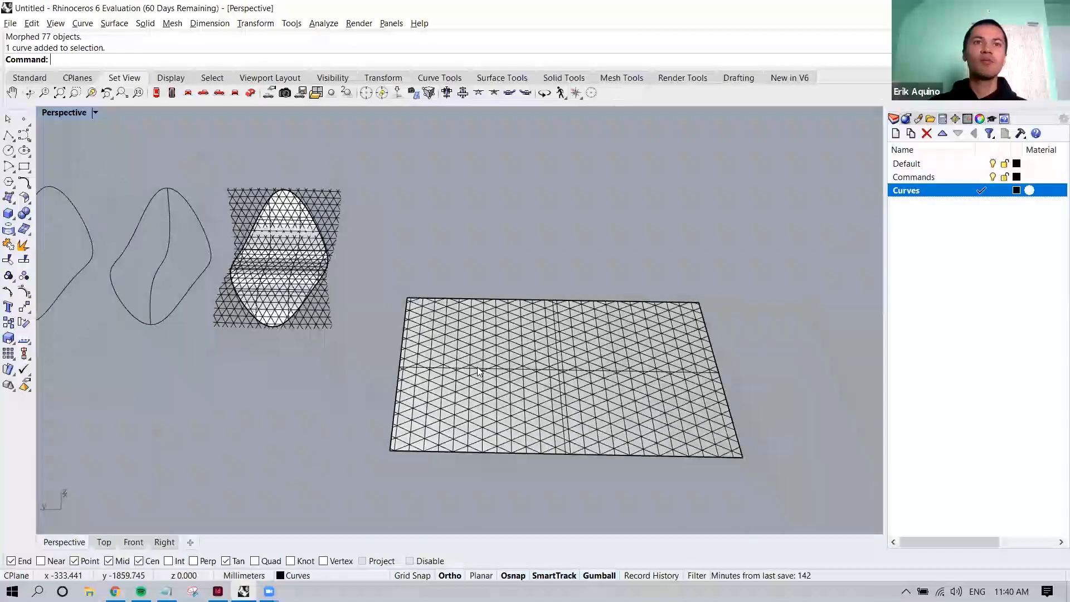
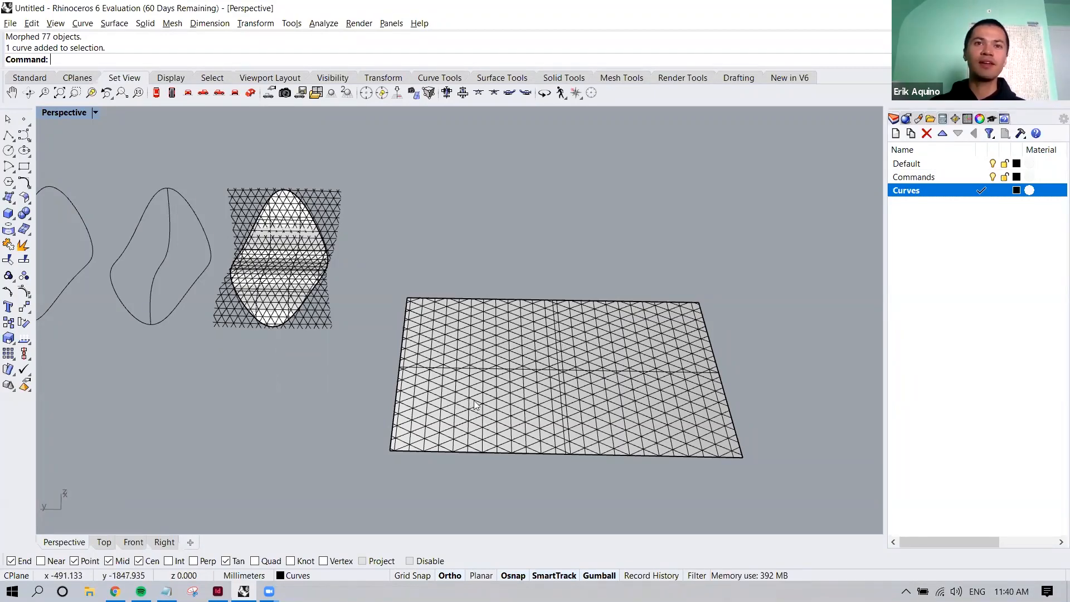
Hide the patch surface beneath the flowed triangular grid, and undo the hiding
{"action": "scroll", "coordinate": [475, 406], "scroll_direction": "up", "scroll_amount": 2}
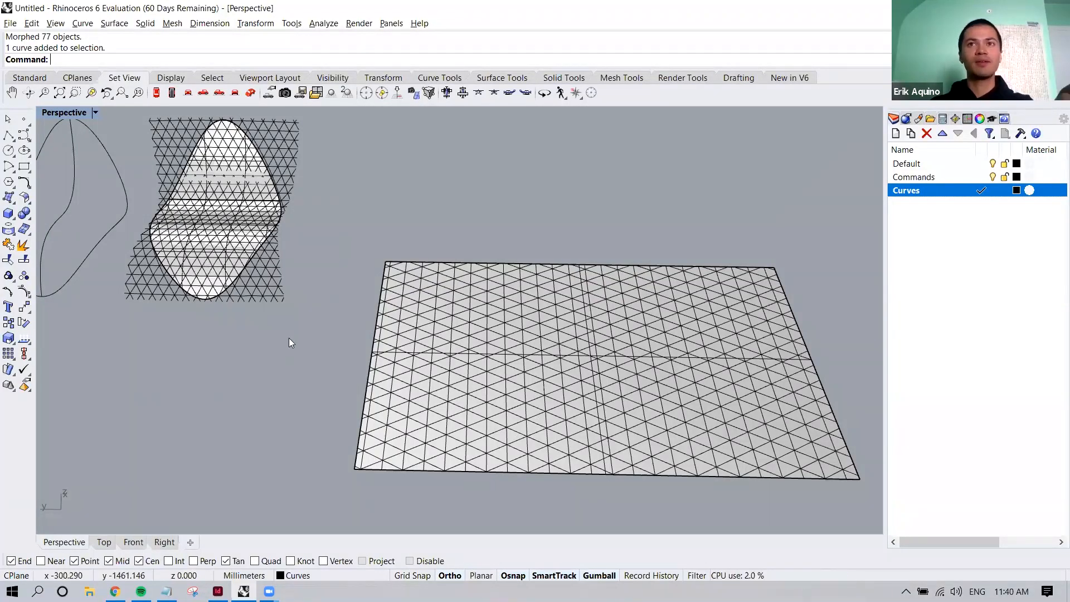
{"action": "right_click_drag", "start_coordinate": [274, 312], "coordinate": [392, 327], "text": "shift"}
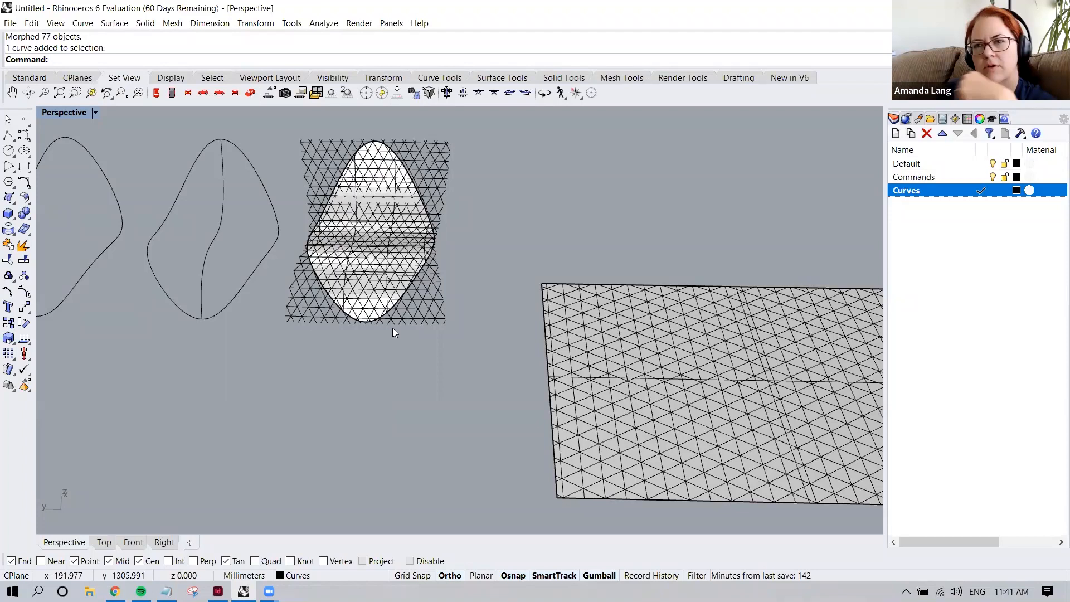
{"action": "scroll", "coordinate": [392, 328], "scroll_direction": "up", "scroll_amount": 3}
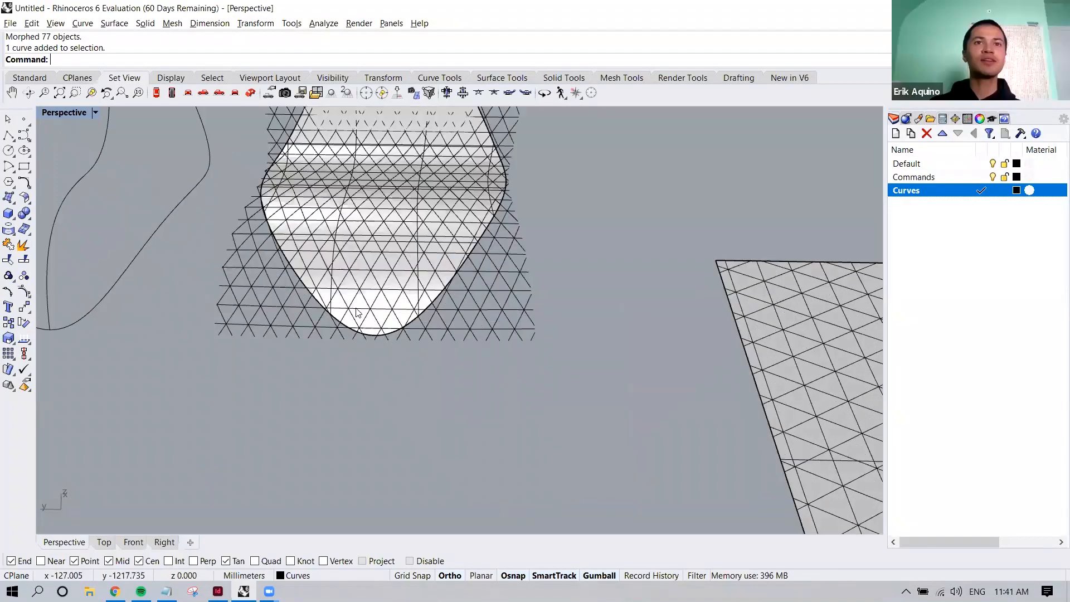
{"action": "left_click", "coordinate": [452, 318]}
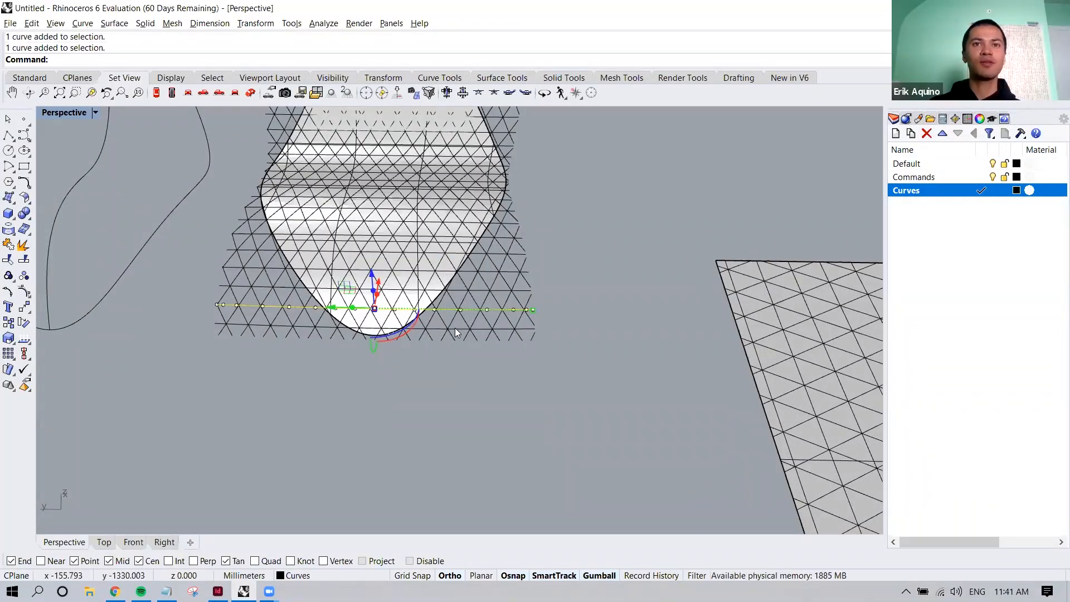
{"action": "scroll", "coordinate": [359, 300], "scroll_direction": "up", "scroll_amount": 2}
{"action": "left_click", "coordinate": [360, 300]}
{"action": "type", "text": "h"}
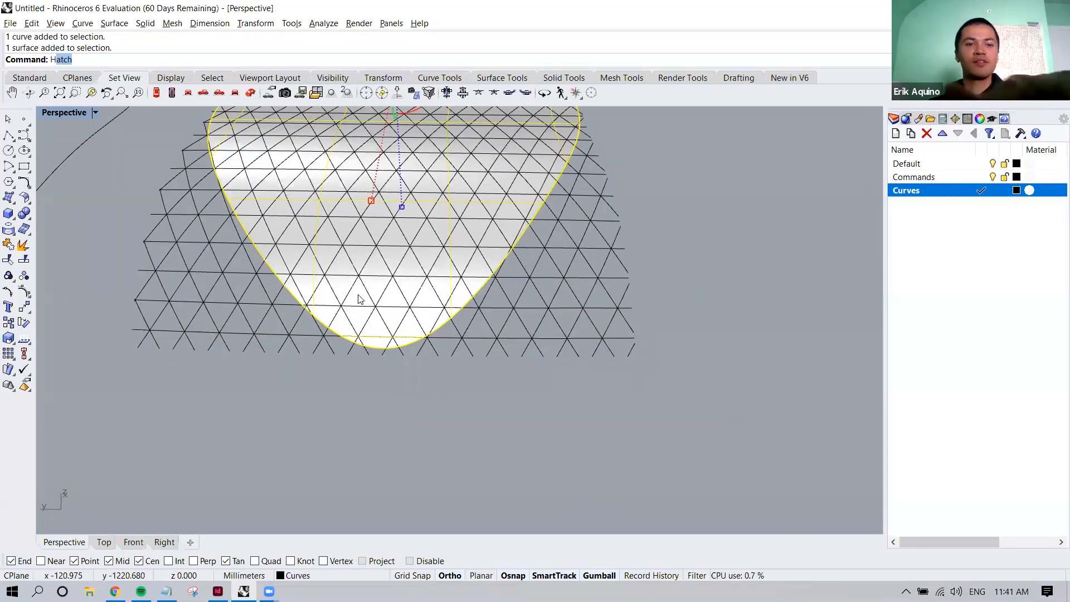
{"action": "type", "text": "id"}
{"action": "key", "text": "Return"}
{"action": "scroll", "coordinate": [357, 294], "scroll_direction": "down", "scroll_amount": 3}
{"action": "key", "text": "ctrl+z"}
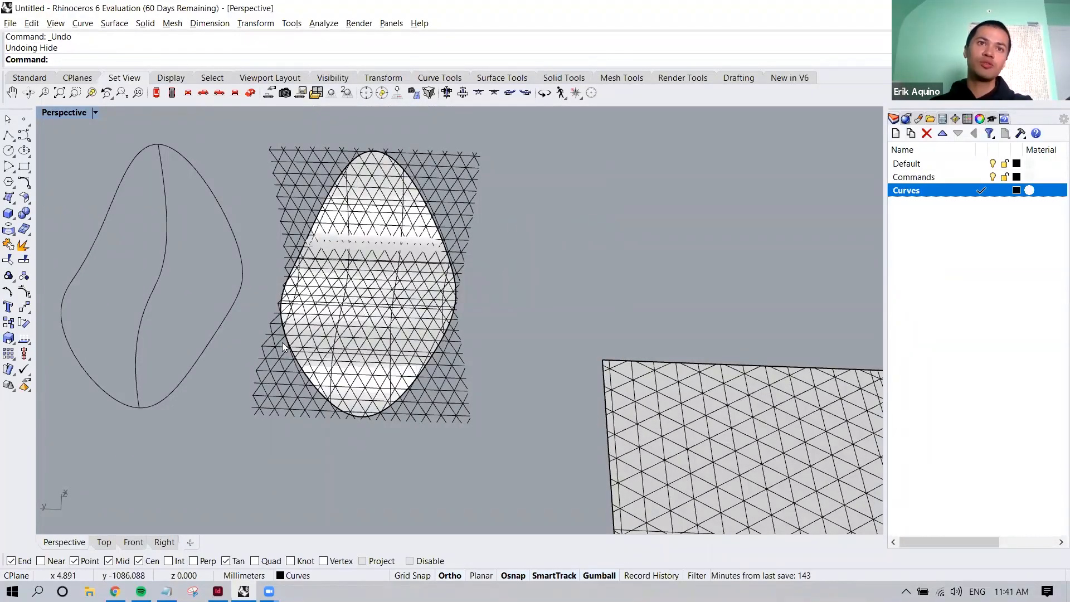
Duplicate the patch surface's face border as a curve with DupFaceBorder, and check the new border by selecting it
{"action": "scroll", "coordinate": [430, 287], "scroll_direction": "up", "scroll_amount": 5}
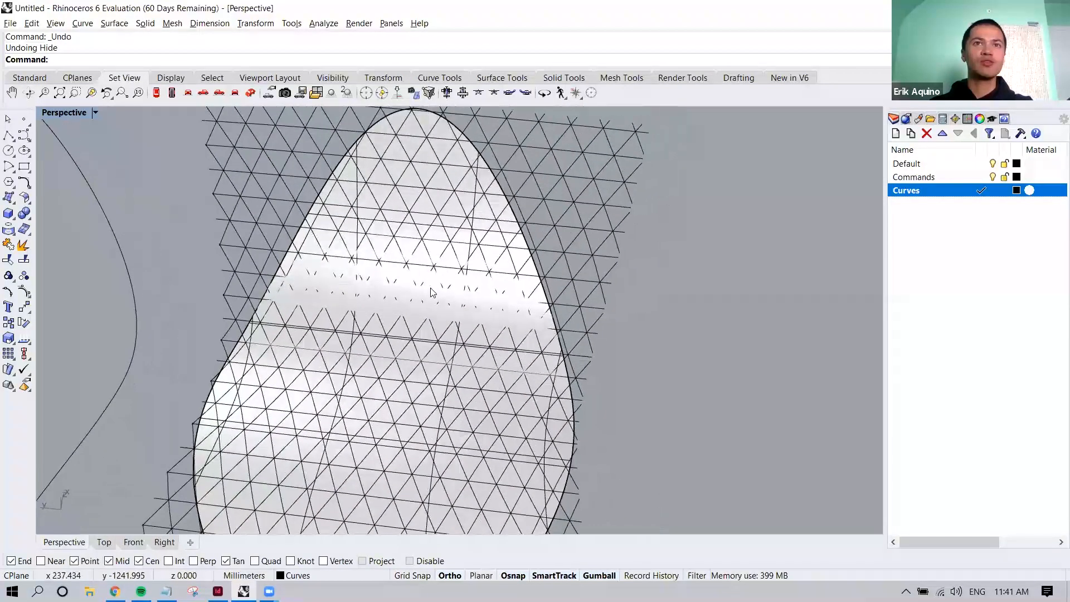
{"action": "left_click", "coordinate": [427, 155]}
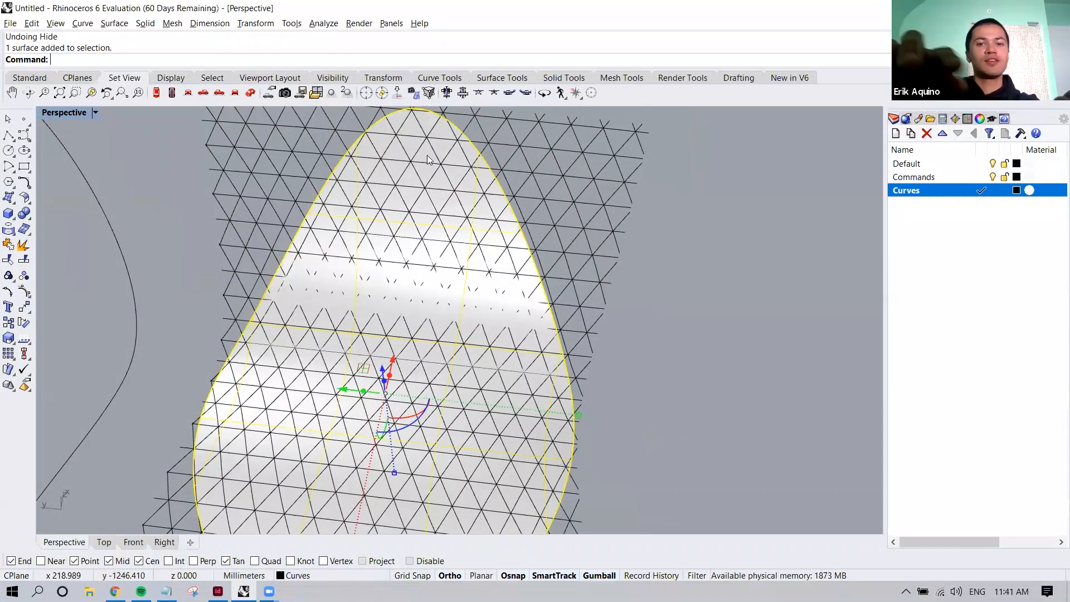
{"action": "type", "text": "DupFaceBorder"}
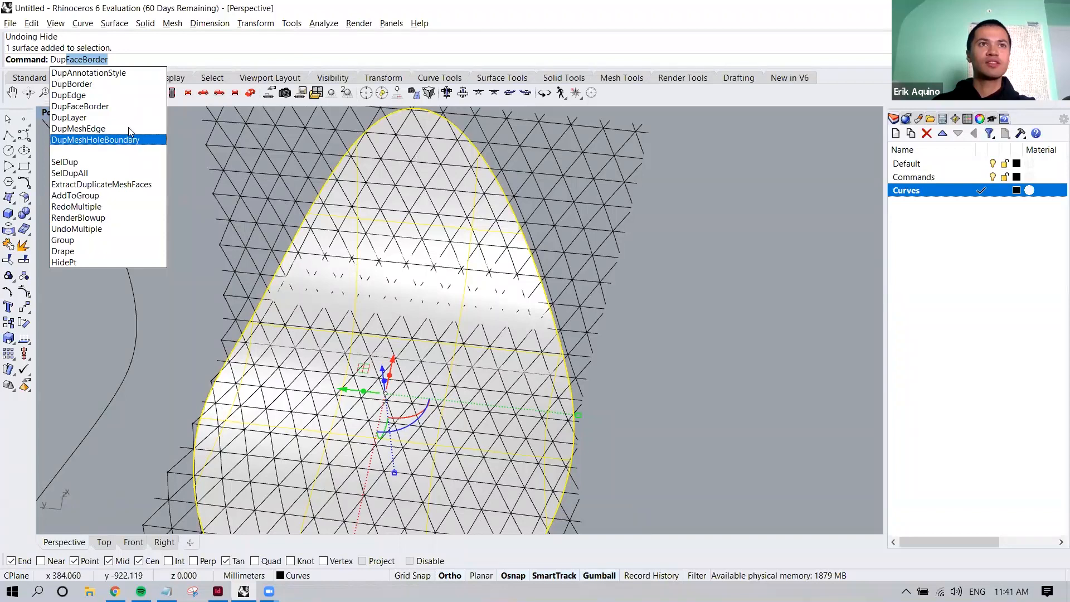
{"action": "key", "text": "Return"}
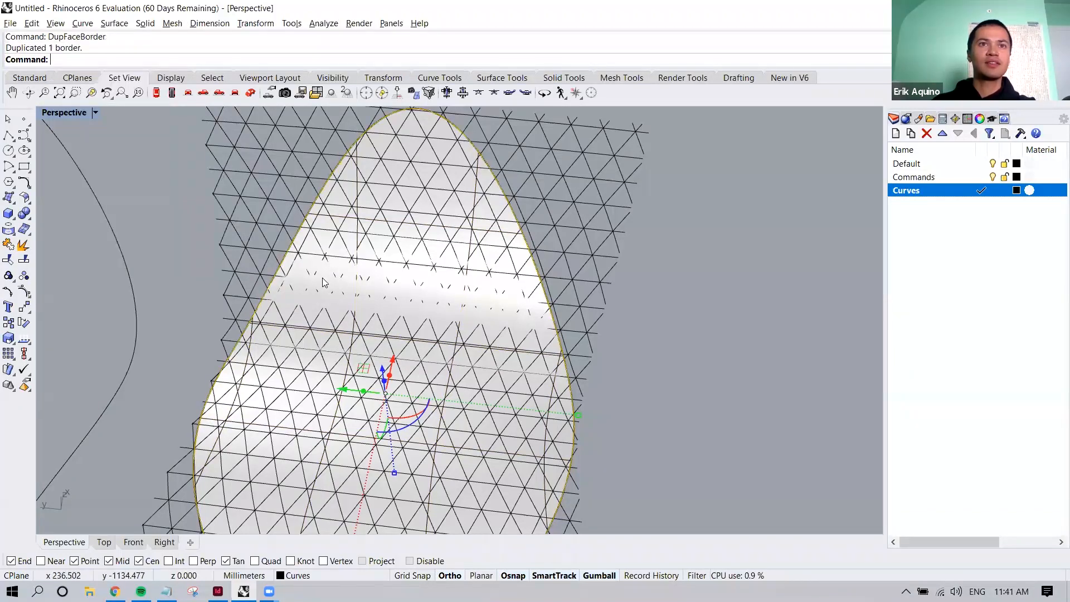
{"action": "right_click_drag", "start_coordinate": [312, 292], "coordinate": [387, 290]}
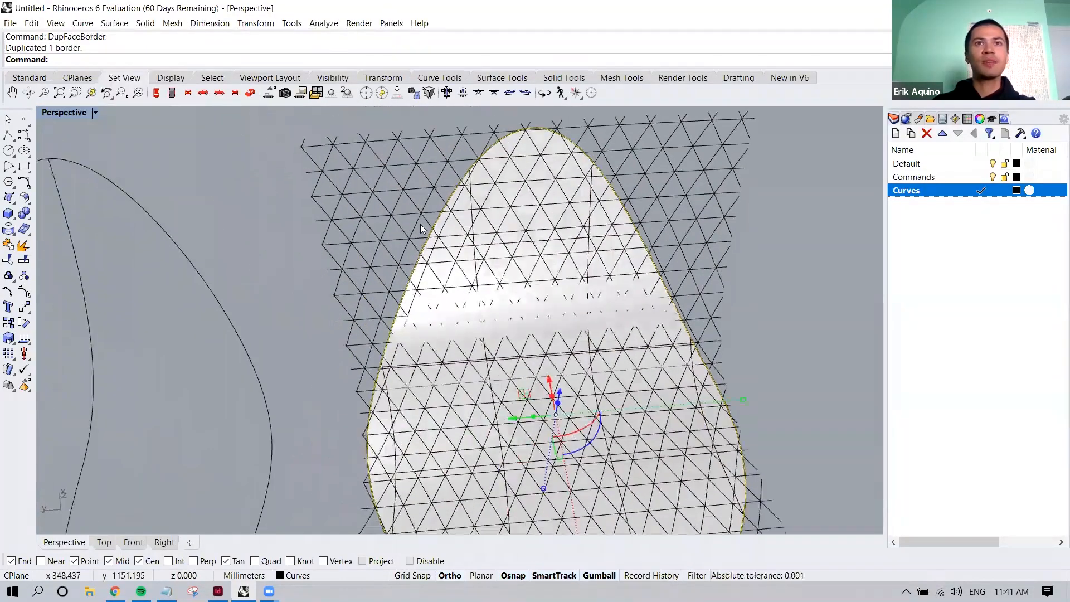
{"action": "scroll", "coordinate": [473, 211], "scroll_direction": "up", "scroll_amount": 11}
{"action": "left_click", "coordinate": [476, 212]}
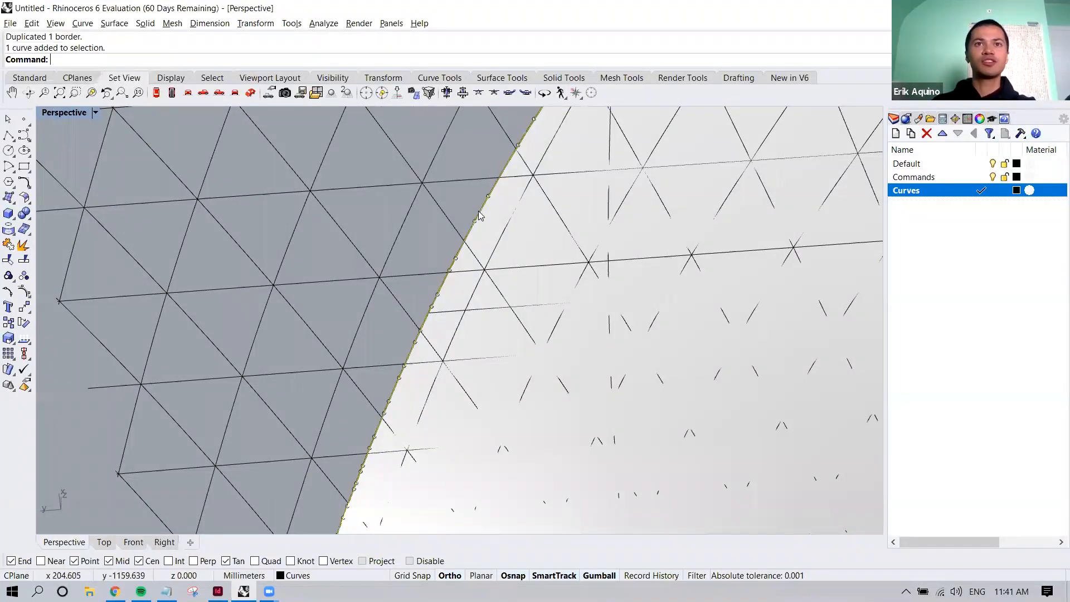
{"action": "scroll", "coordinate": [474, 217], "scroll_direction": "down", "scroll_amount": 10}
{"action": "right_click_drag", "start_coordinate": [472, 222], "coordinate": [506, 228]}
{"action": "scroll", "coordinate": [506, 227], "scroll_direction": "up", "scroll_amount": 2}
{"action": "scroll", "coordinate": [486, 265], "scroll_direction": "up", "scroll_amount": 2}
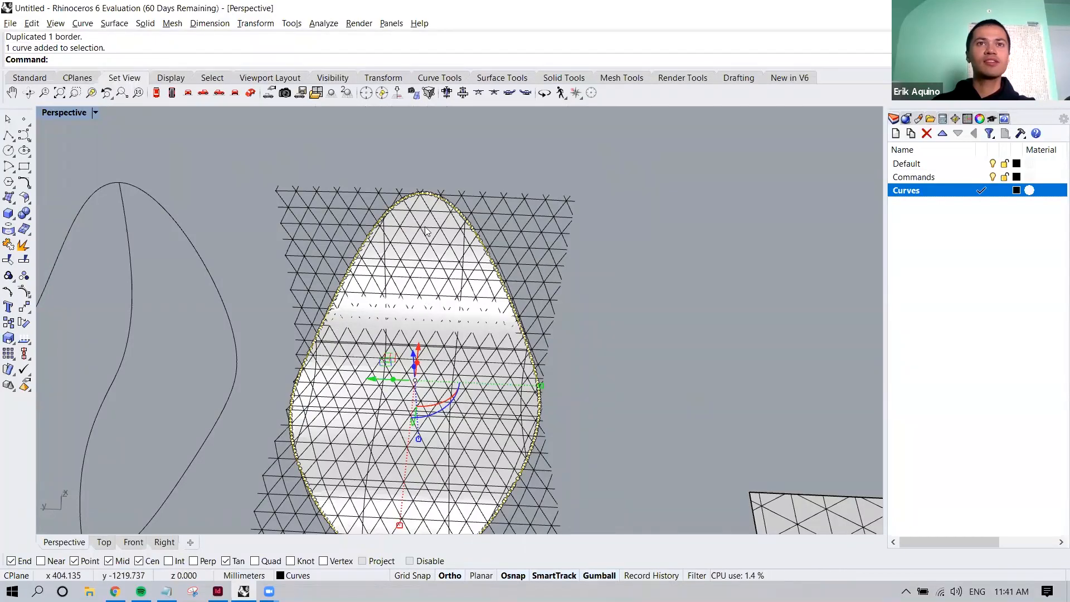
Delete the patch surface, keeping its border curve and the flowed grid, and clear the selection
{"action": "left_click", "coordinate": [429, 206]}
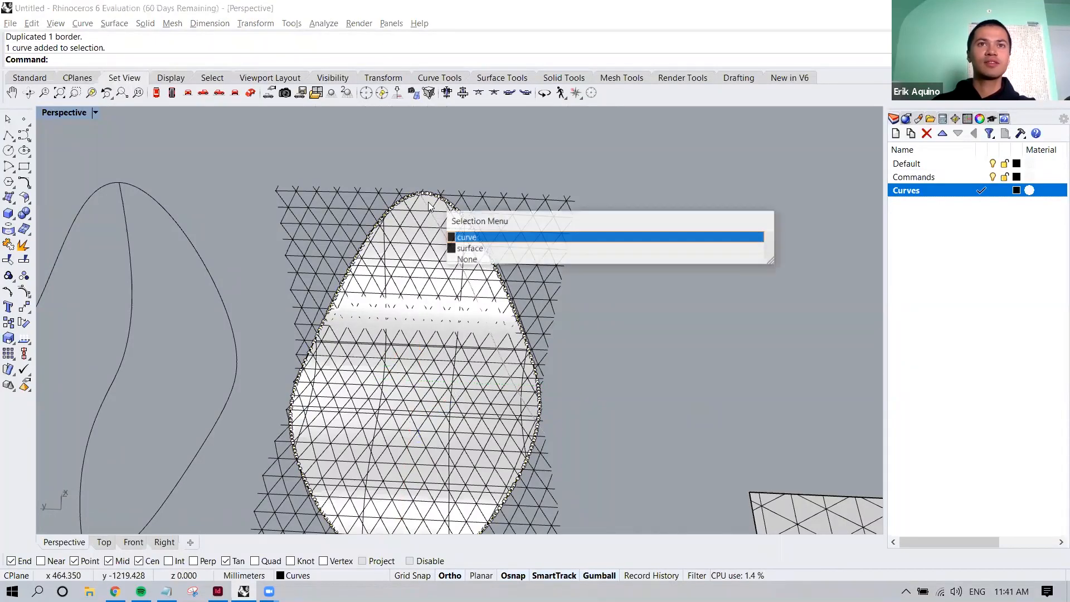
{"action": "left_click", "coordinate": [480, 250]}
{"action": "key", "text": "Delete"}
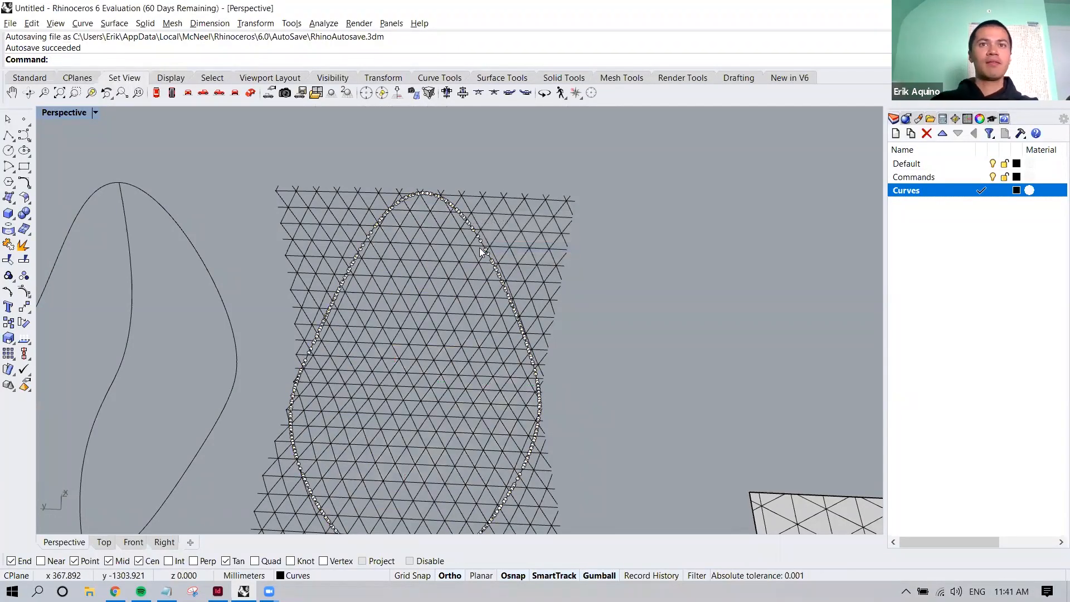
{"action": "scroll", "coordinate": [479, 247], "scroll_direction": "down", "scroll_amount": 3}
{"action": "key", "text": "Escape"}
{"action": "left_click", "coordinate": [512, 246]}
{"action": "key", "text": "Escape"}
Start Trim with the flowed grid and border curves as cutting objects, and trim grid pieces outside the border's upper part
{"action": "left_click_drag", "start_coordinate": [389, 236], "coordinate": [545, 408]}
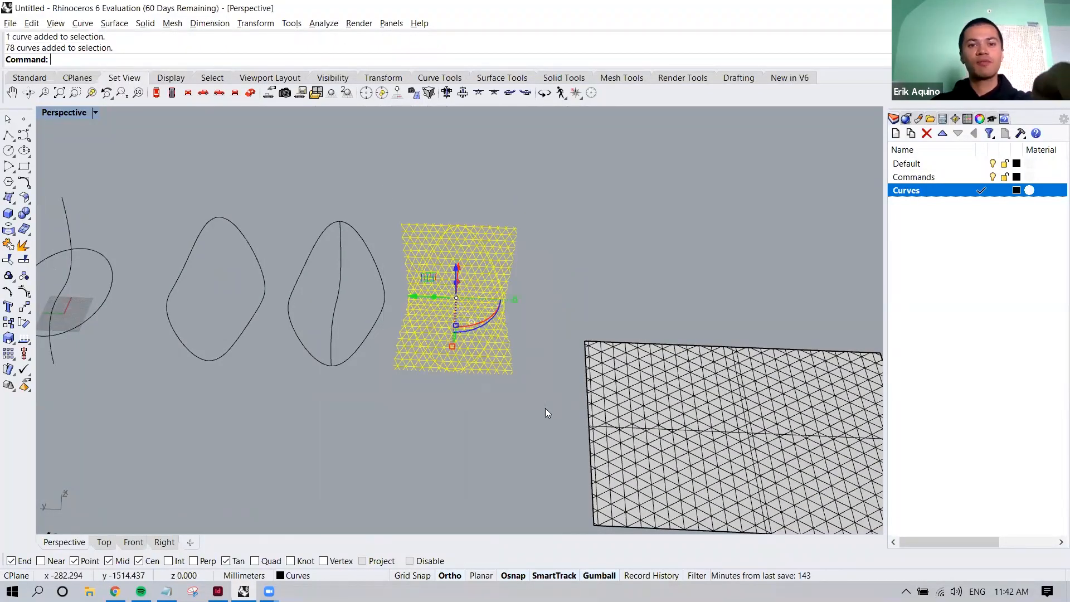
{"action": "type", "text": "Trim"}
{"action": "scroll", "coordinate": [545, 398], "scroll_direction": "up", "scroll_amount": 8}
{"action": "key", "text": "Return"}
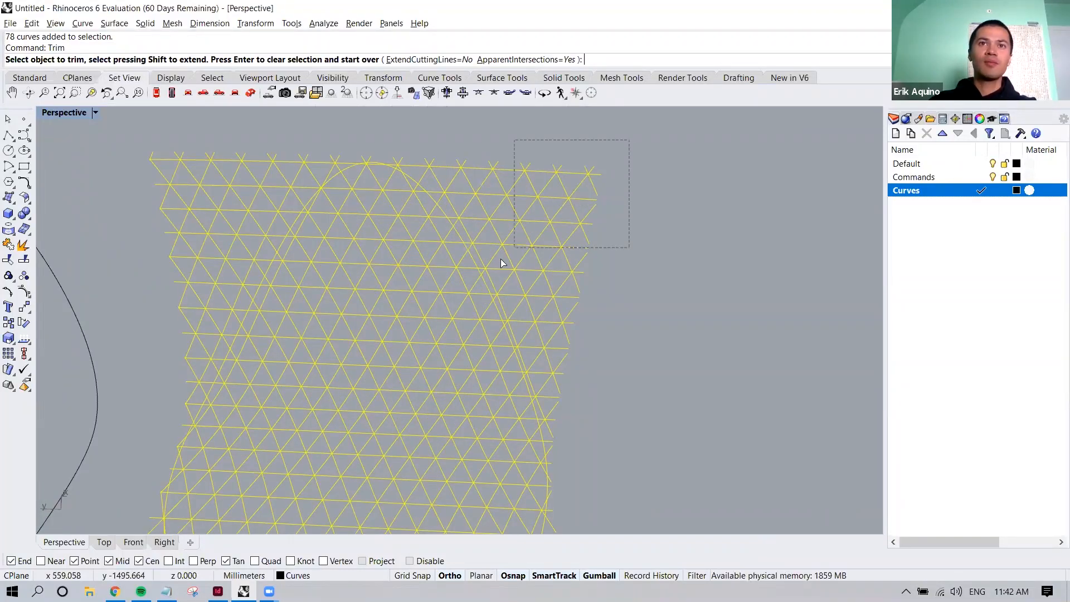
{"action": "left_click_drag", "start_coordinate": [483, 272], "coordinate": [484, 272]}
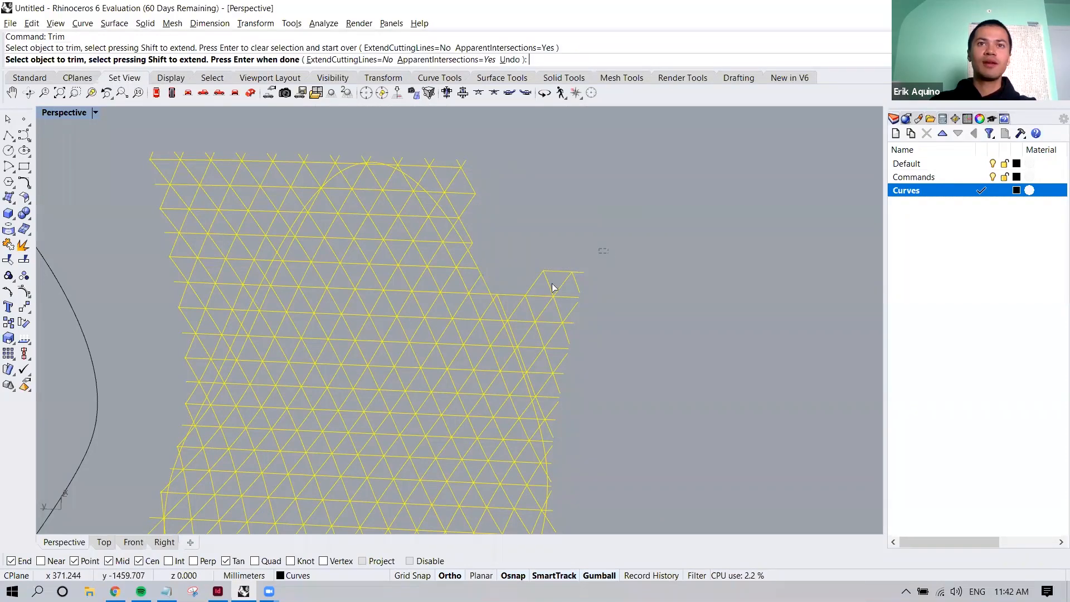
{"action": "left_click_drag", "start_coordinate": [506, 322], "coordinate": [506, 322]}
{"action": "right_click_drag", "start_coordinate": [500, 258], "coordinate": [464, 292]}
Trim more grid pieces outside the border around its lower part and remaining sides, then end Trim and clear the selection
{"action": "left_click_drag", "start_coordinate": [442, 360], "coordinate": [435, 370]}
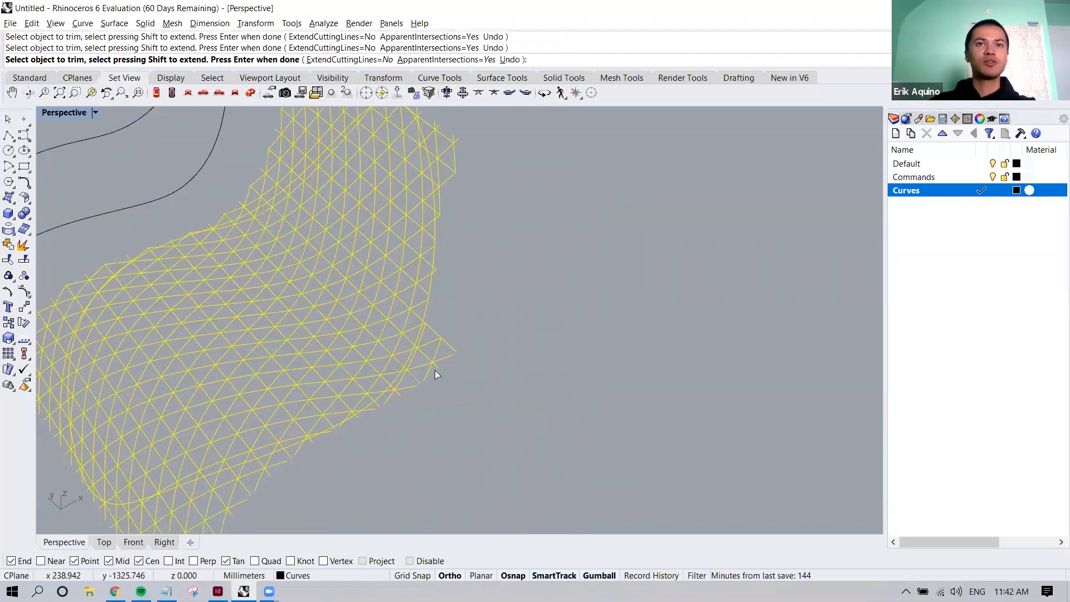
{"action": "mouse_move", "coordinate": [391, 401]}
{"action": "right_mouse_down"}
{"action": "mouse_move", "coordinate": [473, 332]}
{"action": "mouse_move", "coordinate": [390, 411]}
{"action": "right_mouse_up"}
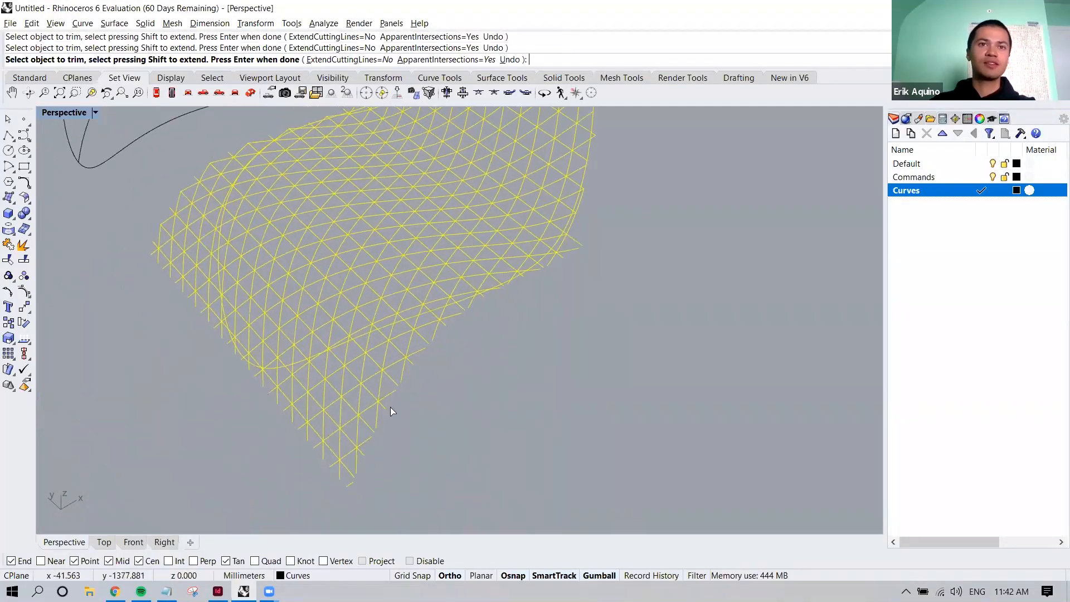
{"action": "right_click_drag", "start_coordinate": [247, 476], "coordinate": [368, 407]}
{"action": "left_click_drag", "start_coordinate": [328, 359], "coordinate": [328, 360]}
{"action": "left_click", "coordinate": [386, 215]}
{"action": "right_click_drag", "start_coordinate": [409, 248], "coordinate": [499, 198]}
{"action": "scroll", "coordinate": [499, 198], "scroll_direction": "up", "scroll_amount": 3}
{"action": "key", "text": "Return"}
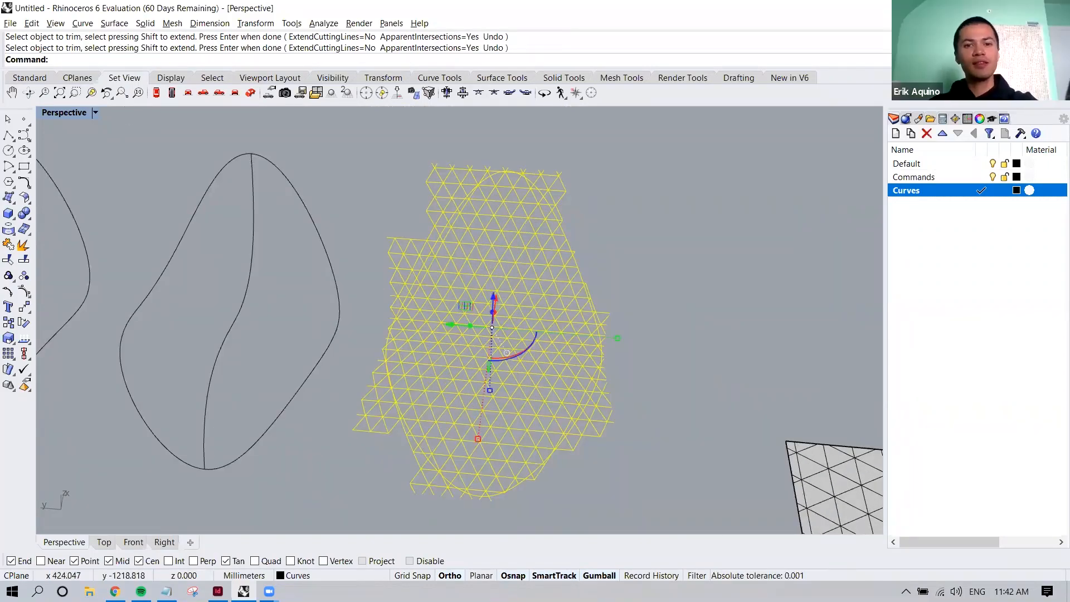
{"action": "key", "text": "Escape"}
Split all flowed grid curves using the border curve as the cutting object, and clear the selection
{"action": "scroll", "coordinate": [531, 164], "scroll_direction": "up", "scroll_amount": 4}
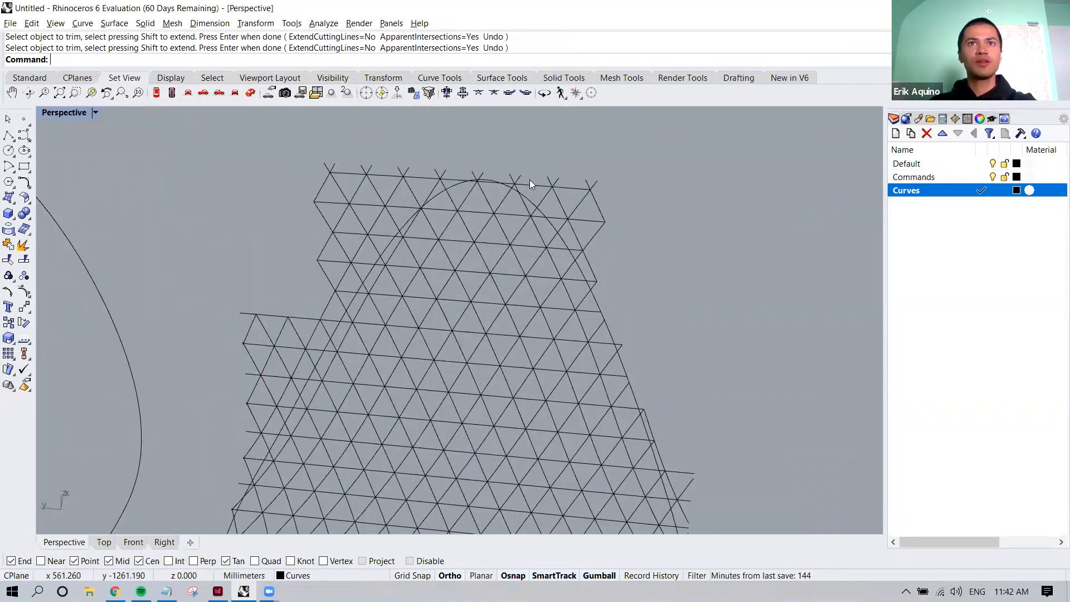
{"action": "scroll", "coordinate": [530, 188], "scroll_direction": "down", "scroll_amount": 5}
{"action": "left_click_drag", "start_coordinate": [430, 148], "coordinate": [546, 357]}
{"action": "scroll", "coordinate": [501, 356], "scroll_direction": "up", "scroll_amount": 4}
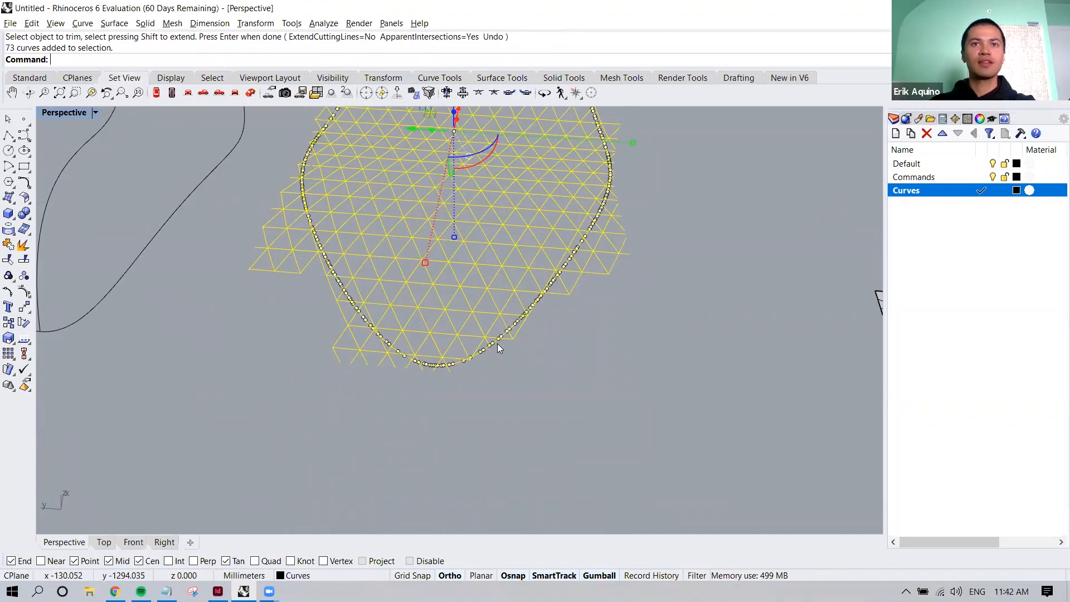
{"action": "scroll", "coordinate": [477, 357], "scroll_direction": "up", "scroll_amount": 6}
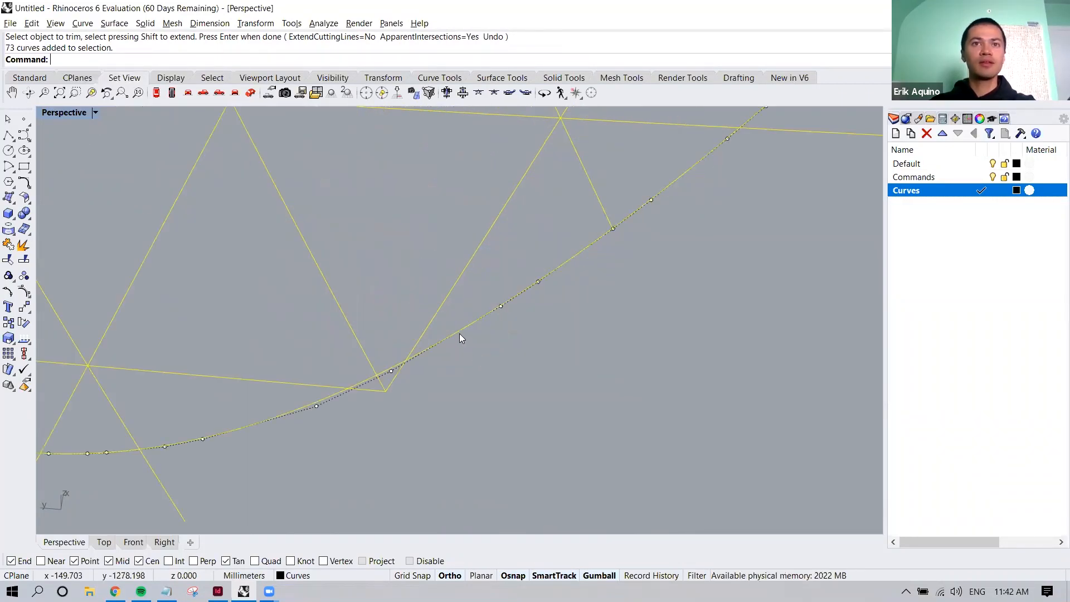
{"action": "left_click", "coordinate": [491, 314], "text": "ctrl"}
{"action": "scroll", "coordinate": [493, 351], "scroll_direction": "down", "scroll_amount": 10}
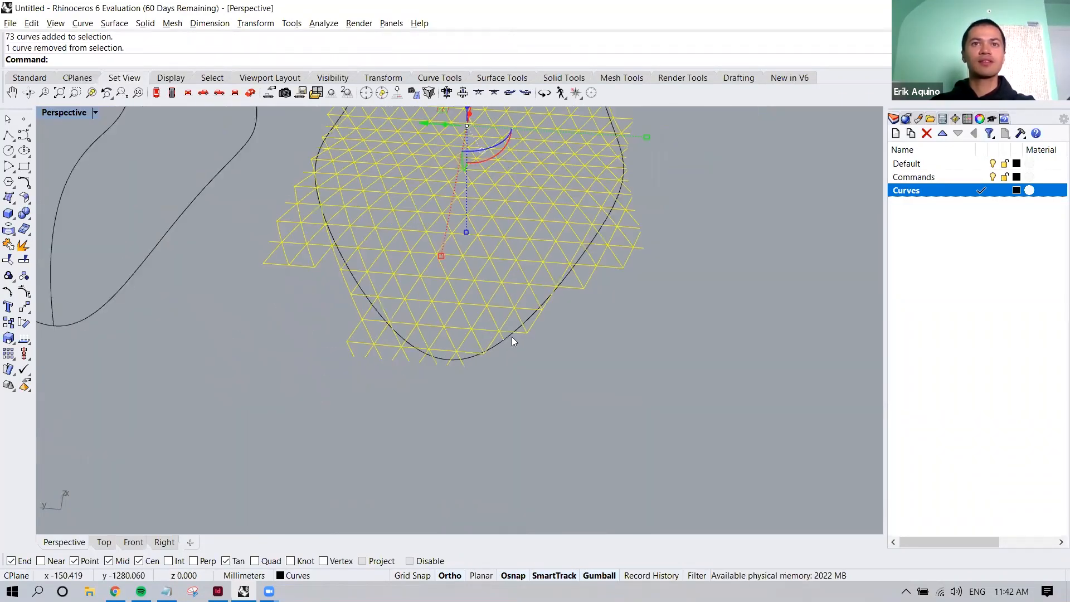
{"action": "right_click_drag", "start_coordinate": [553, 319], "coordinate": [528, 362], "text": "shift"}
{"action": "type", "text": "S"}
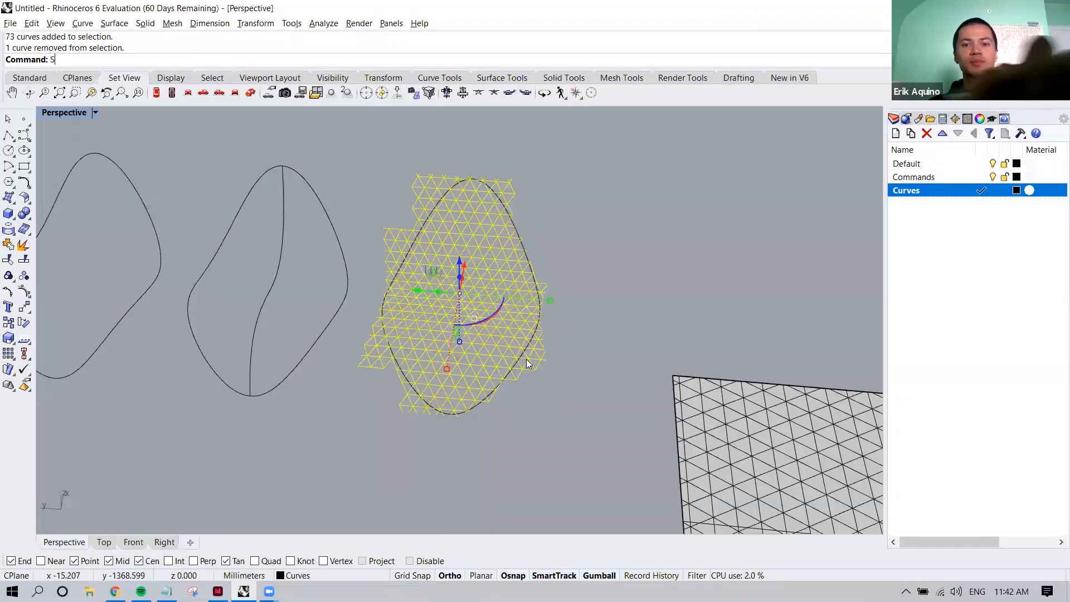
{"action": "type", "text": "plit"}
{"action": "key", "text": "Return"}
{"action": "scroll", "coordinate": [536, 249], "scroll_direction": "up", "scroll_amount": 4}
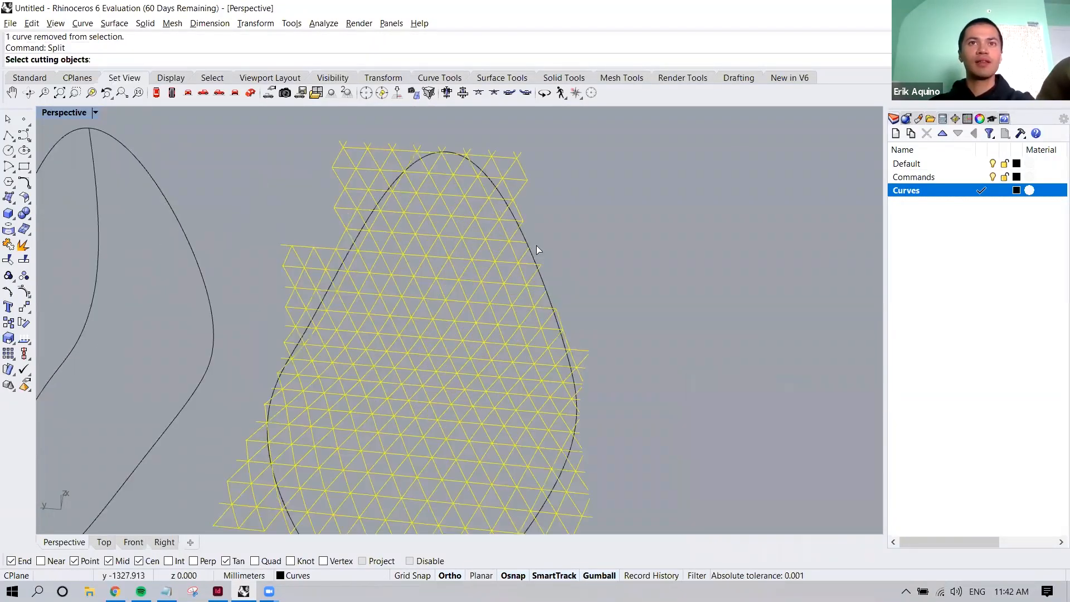
{"action": "left_click", "coordinate": [524, 236]}
{"action": "key", "text": "Return"}
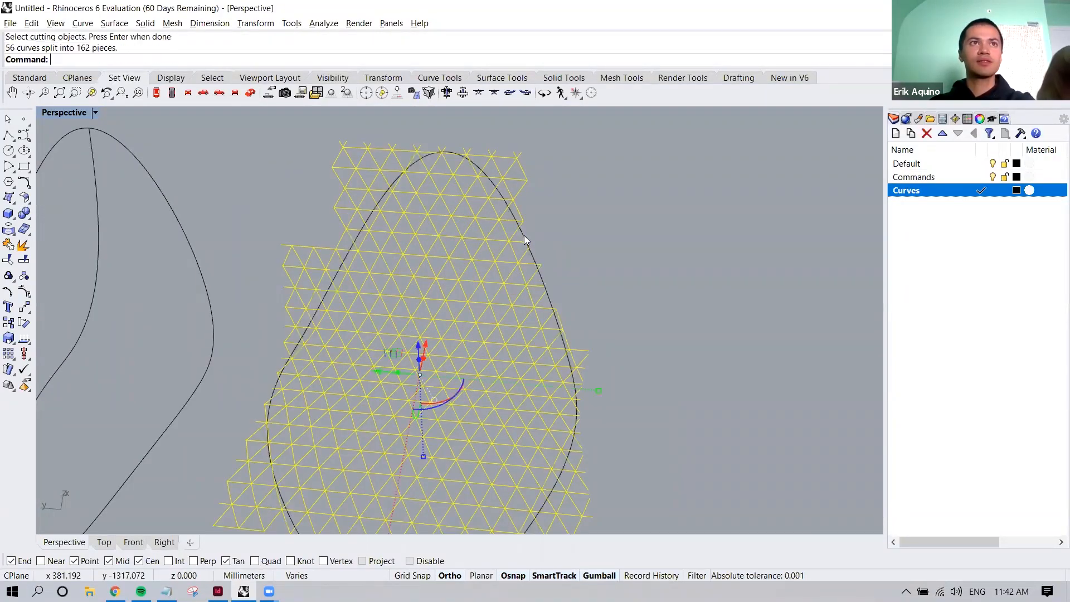
{"action": "key", "text": "Escape"}
Delete the split grid pieces lying outside the border around its upper end and upper left side
{"action": "left_click_drag", "start_coordinate": [501, 183], "coordinate": [503, 184]}
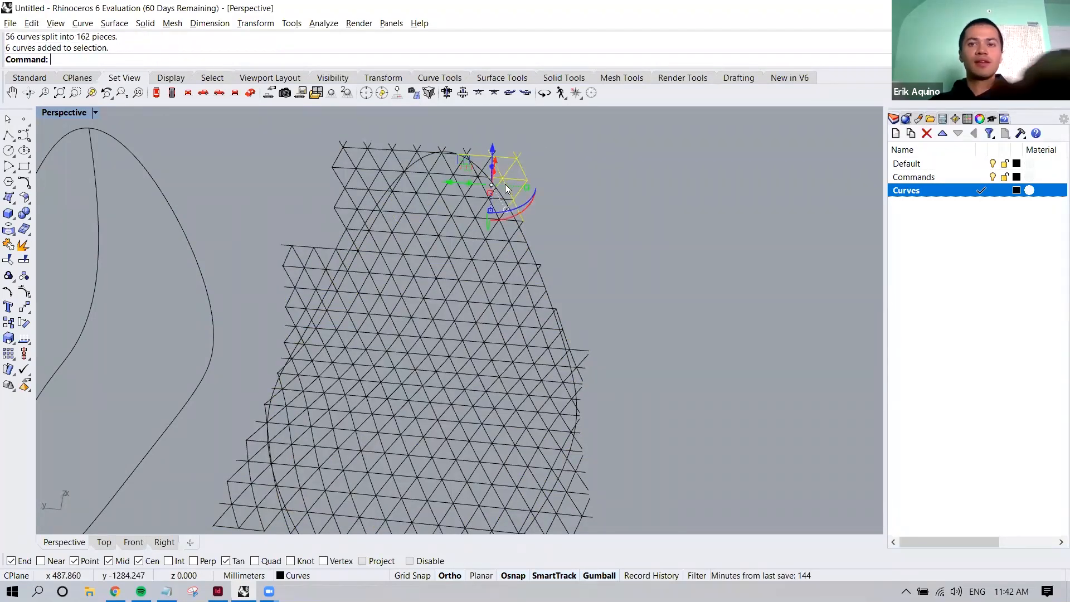
{"action": "key", "text": "Delete"}
{"action": "left_click_drag", "start_coordinate": [387, 127], "coordinate": [330, 185]}
{"action": "key", "text": "Delete"}
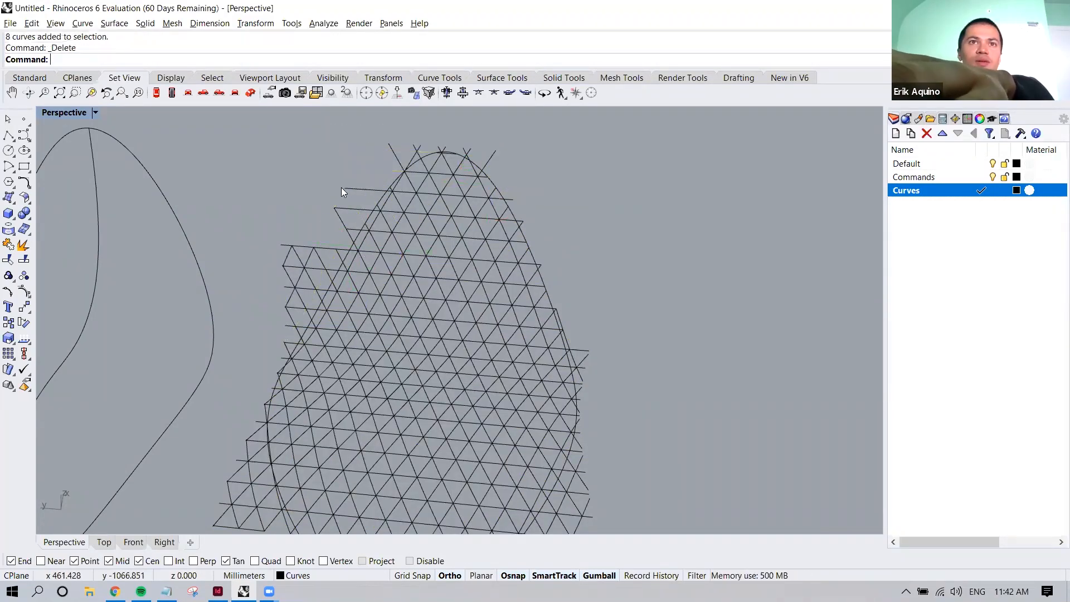
{"action": "left_click_drag", "start_coordinate": [312, 238], "coordinate": [310, 237]}
{"action": "key", "text": "Delete"}
{"action": "left_click_drag", "start_coordinate": [275, 297], "coordinate": [276, 298]}
{"action": "key", "text": "Delete"}
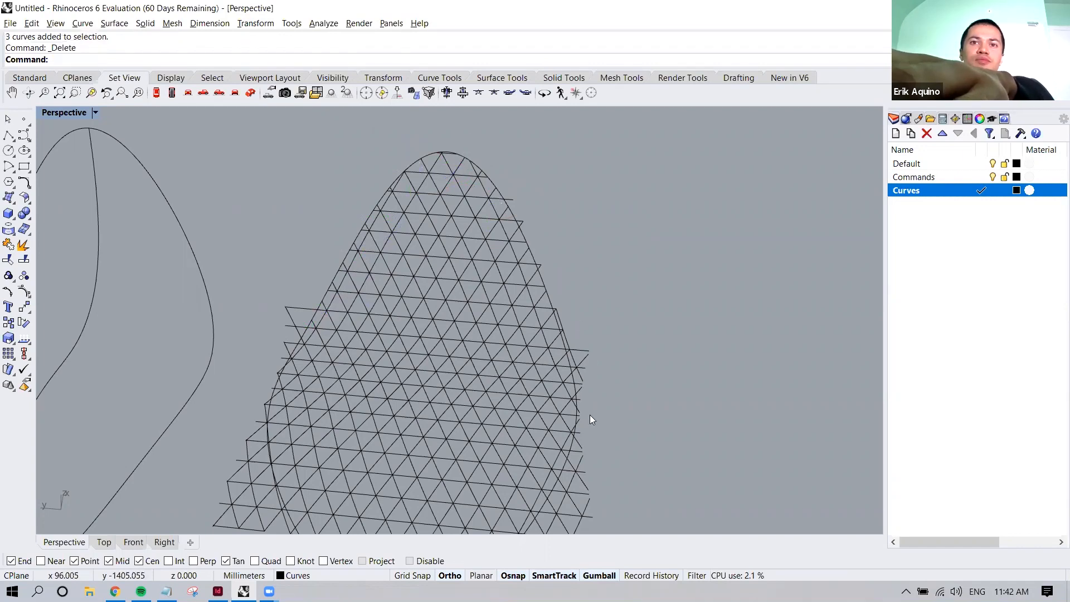
Delete the split grid pieces lying outside the border along its lower right side
{"action": "right_click_drag", "start_coordinate": [590, 416], "coordinate": [599, 334], "text": "shift"}
{"action": "left_click_drag", "start_coordinate": [610, 328], "coordinate": [541, 410]}
{"action": "key", "text": "Delete"}
{"action": "key", "text": "Delete"}
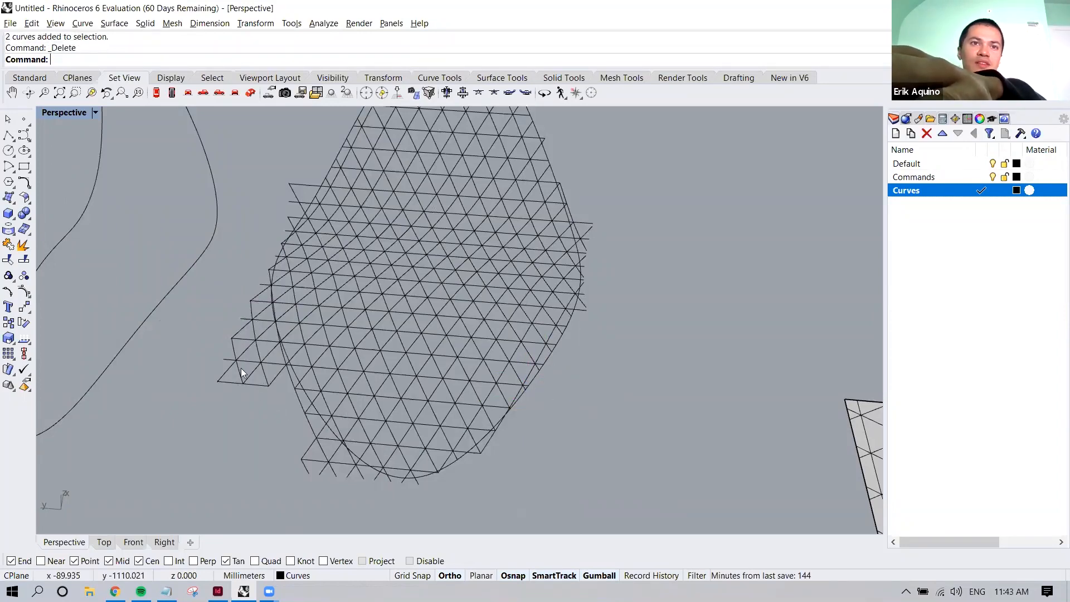
Delete the split grid pieces lying outside the border along its lower left side
{"action": "left_click_drag", "start_coordinate": [204, 349], "coordinate": [204, 349]}
{"action": "key", "text": "Delete"}
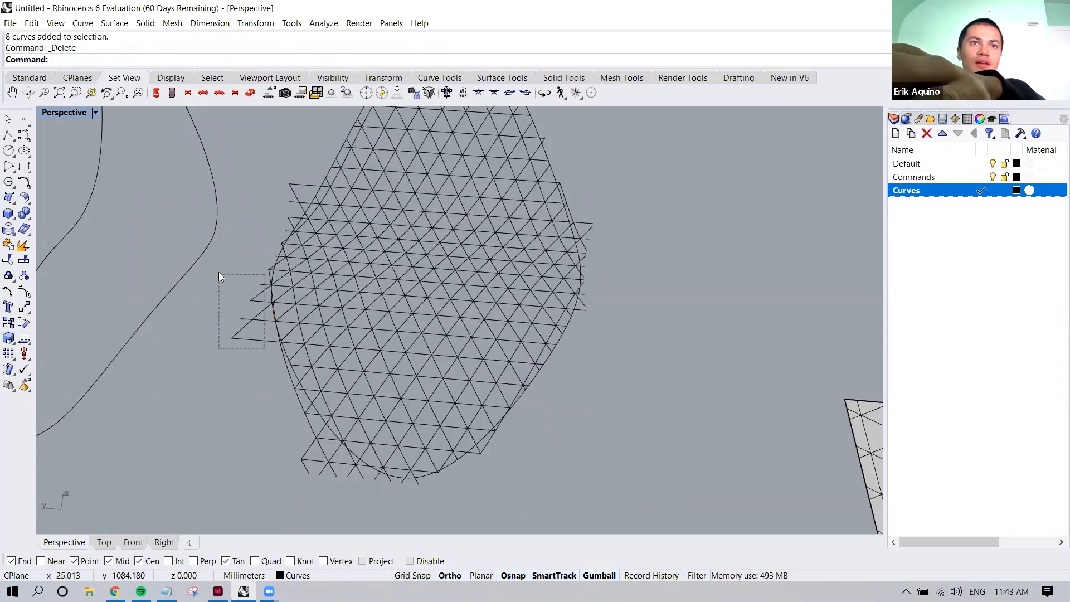
{"action": "left_click_drag", "start_coordinate": [218, 272], "coordinate": [219, 272]}
{"action": "key", "text": "Delete"}
{"action": "left_click_drag", "start_coordinate": [332, 478], "coordinate": [288, 454]}
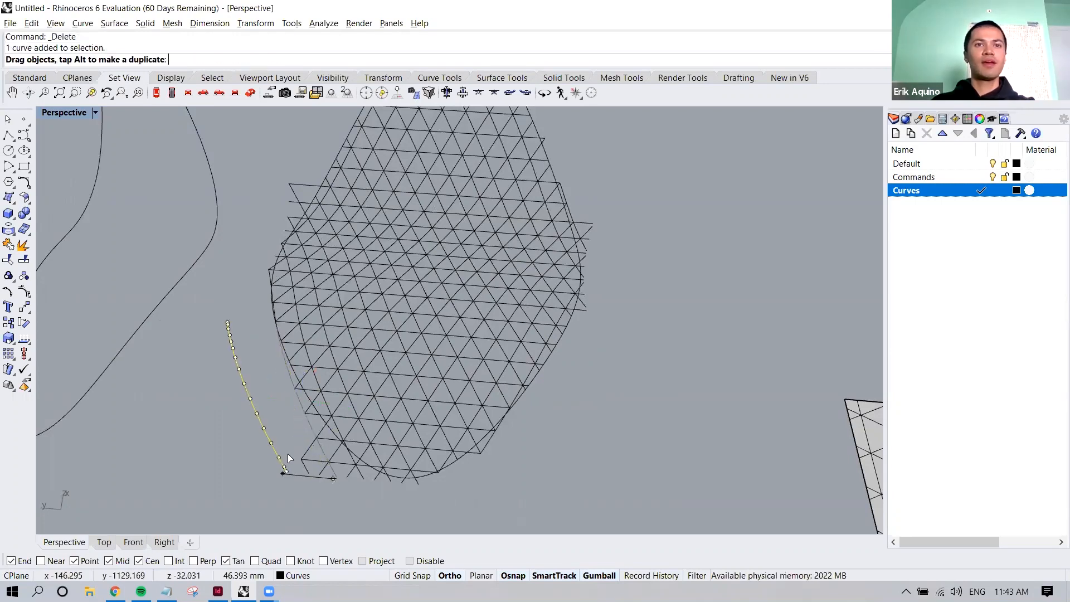
{"action": "key", "text": "Delete"}
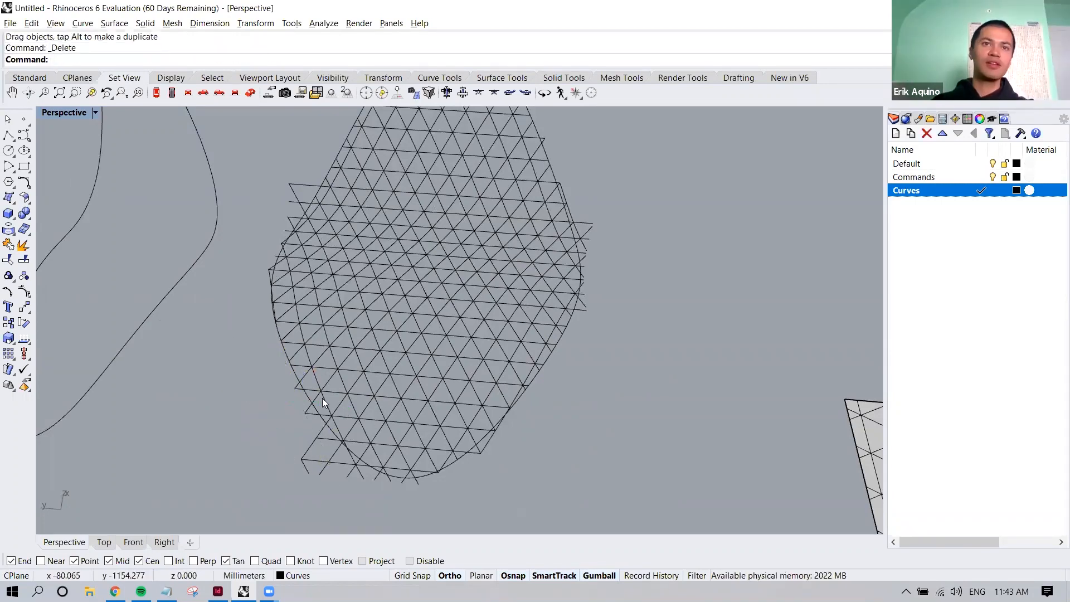
Select all grid curves with the border curve and pipe them with a 5 mm radius
{"action": "scroll", "coordinate": [322, 398], "scroll_direction": "down", "scroll_amount": 5}
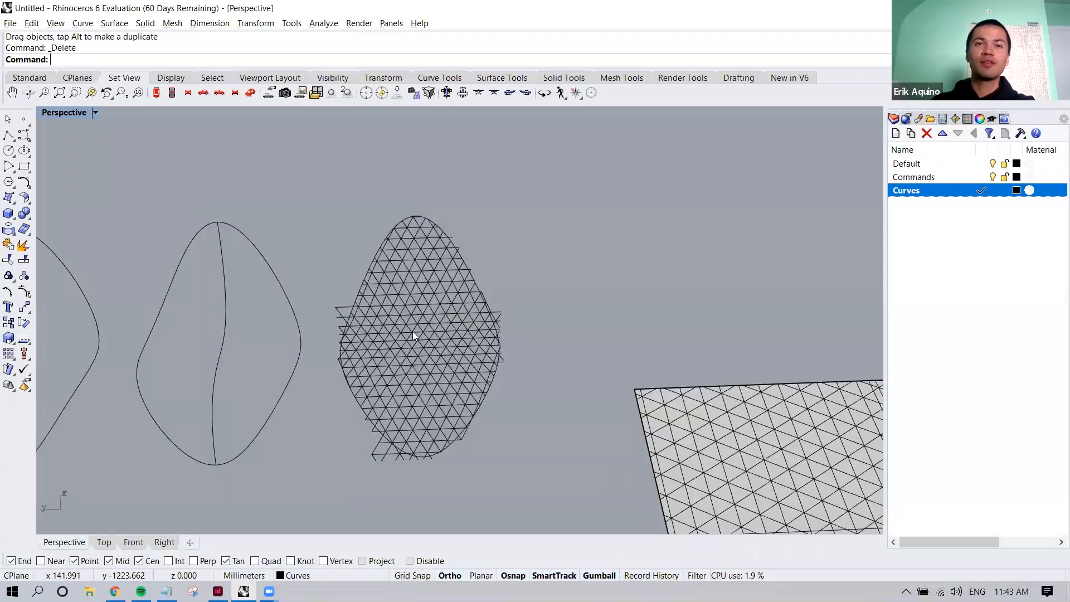
{"action": "right_click_drag", "start_coordinate": [411, 338], "coordinate": [398, 310]}
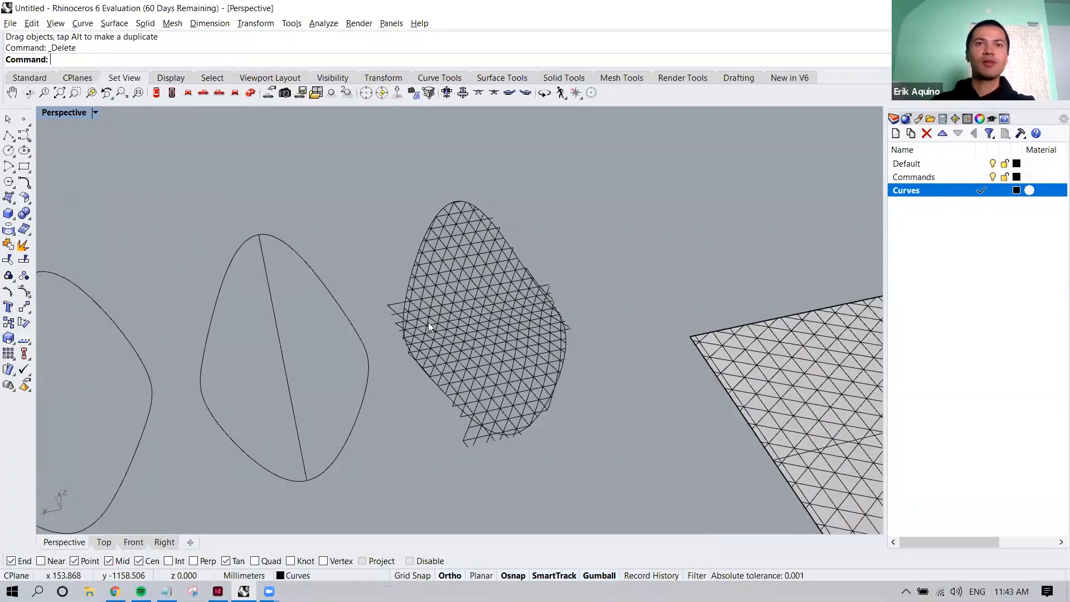
{"action": "left_click_drag", "start_coordinate": [358, 175], "coordinate": [611, 479]}
{"action": "type", "text": "Pipe"}
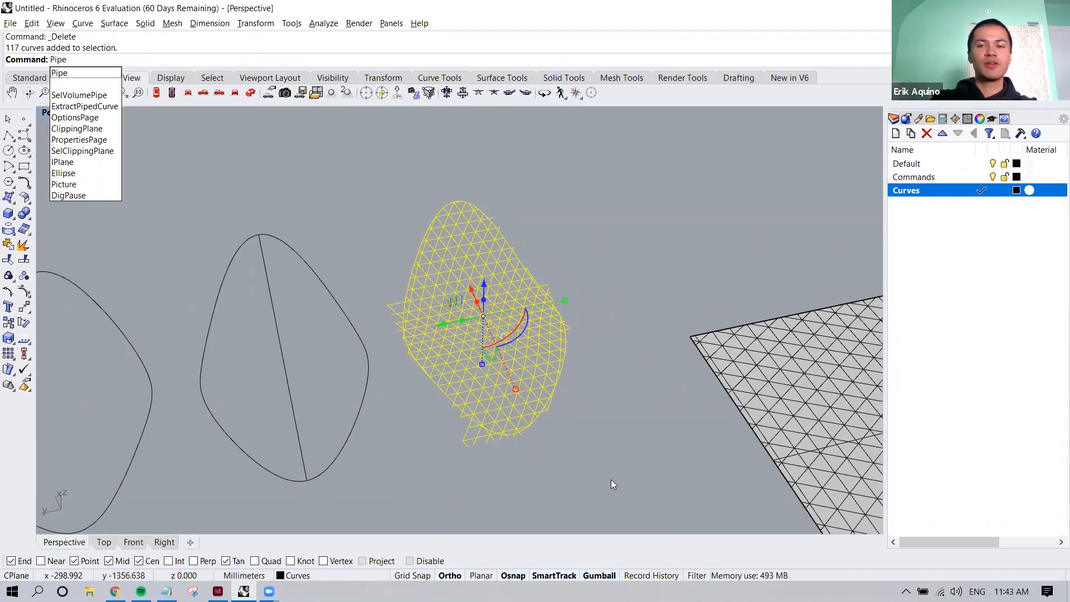
{"action": "key", "text": "Return"}
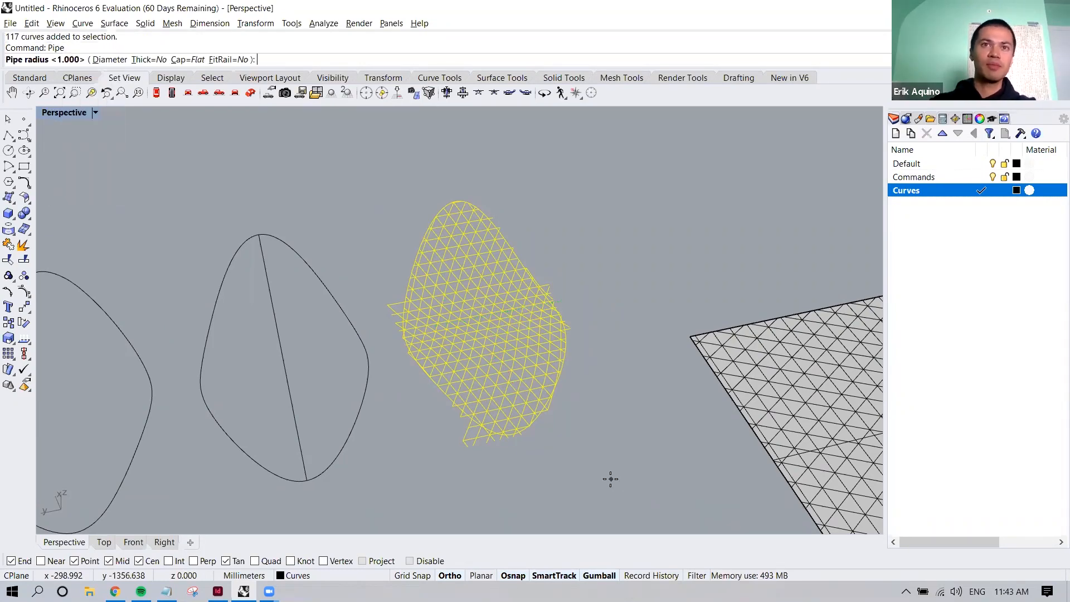
{"action": "scroll", "coordinate": [594, 331], "scroll_direction": "up", "scroll_amount": 4}
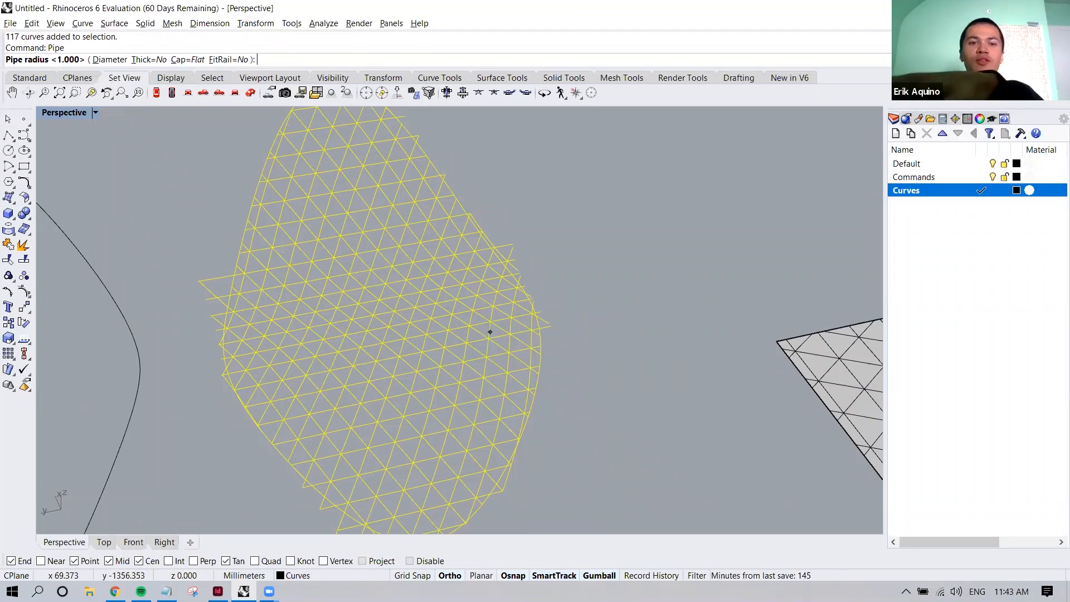
{"action": "key", "text": "Return"}
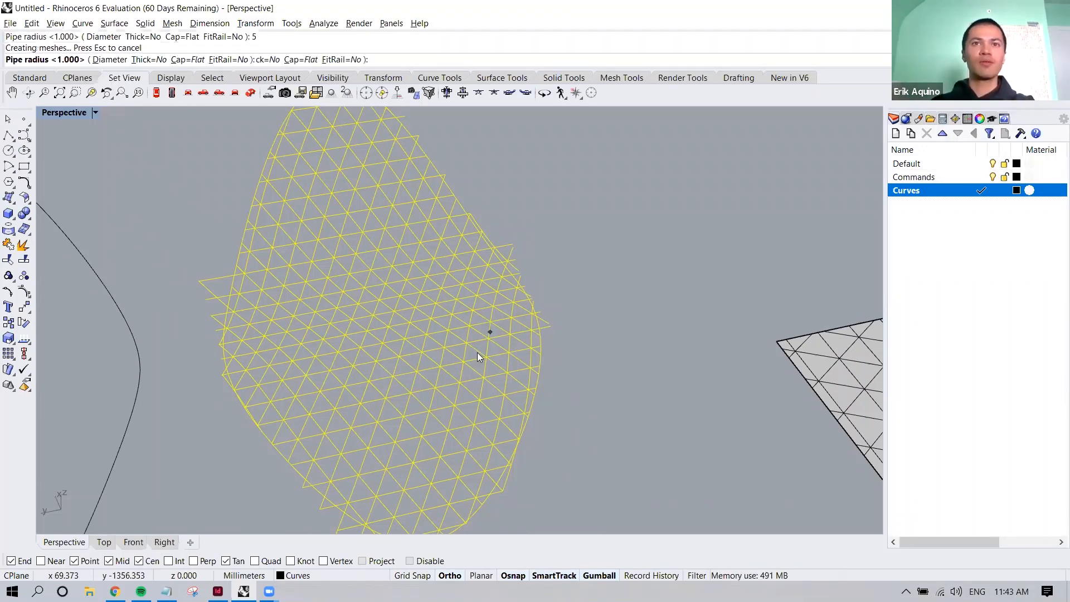
Examine the piped triangular grid up close and from several angles, selecting and deselecting a single pipe
{"action": "right_click_drag", "start_coordinate": [501, 412], "coordinate": [504, 337]}
{"action": "scroll", "coordinate": [504, 337], "scroll_direction": "up", "scroll_amount": 5}
{"action": "scroll", "coordinate": [503, 335], "scroll_direction": "up", "scroll_amount": 5}
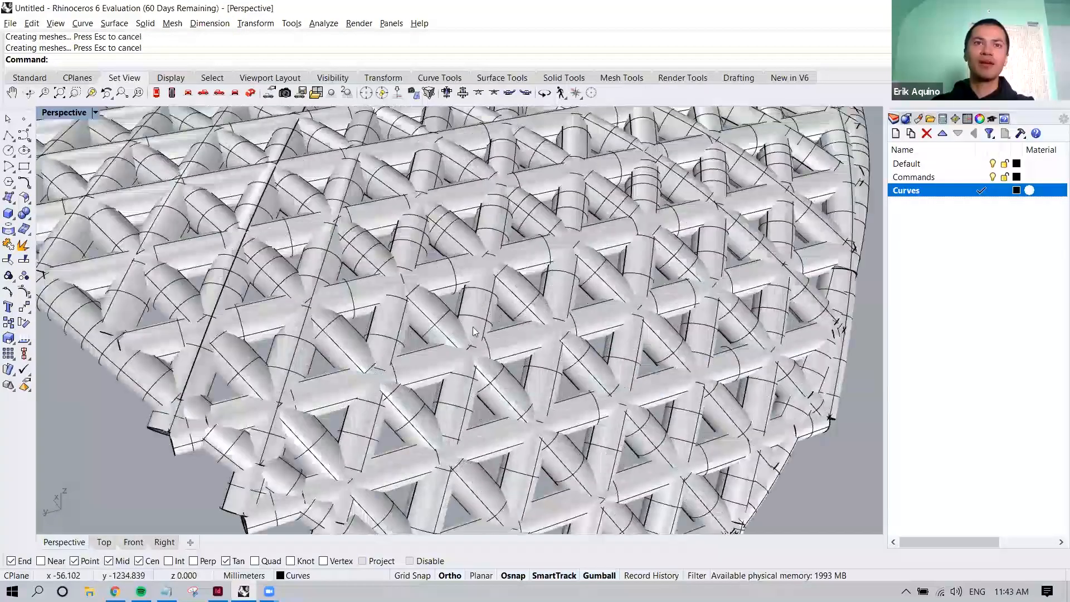
{"action": "left_click", "coordinate": [438, 297]}
{"action": "scroll", "coordinate": [438, 296], "scroll_direction": "down", "scroll_amount": 5}
{"action": "right_click_drag", "start_coordinate": [438, 297], "coordinate": [461, 364]}
{"action": "scroll", "coordinate": [515, 391], "scroll_direction": "down", "scroll_amount": 8}
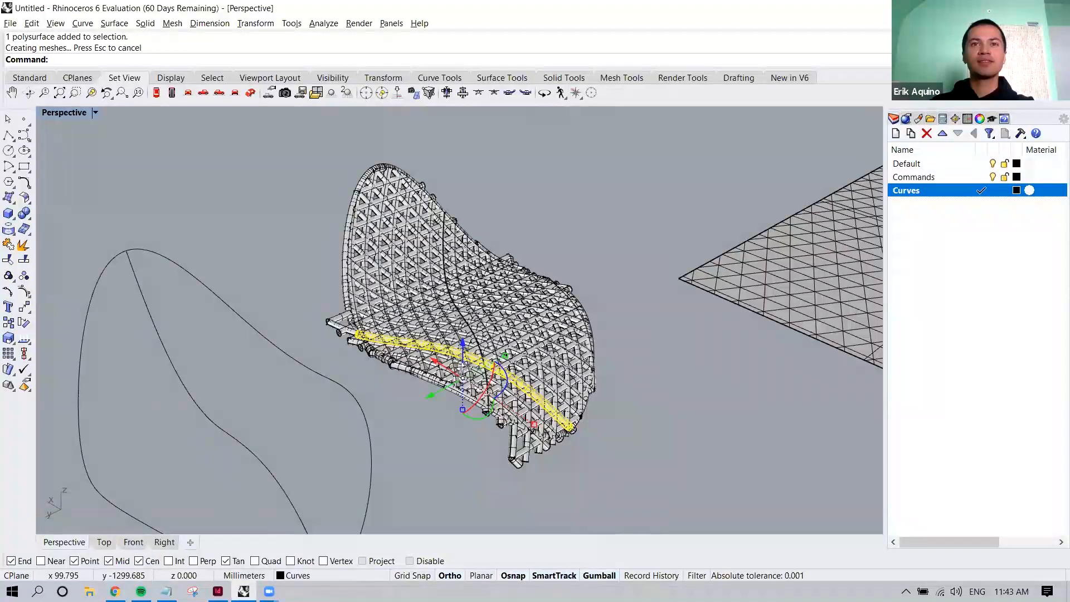
{"action": "left_click", "coordinate": [625, 281]}
{"action": "scroll", "coordinate": [549, 367], "scroll_direction": "up", "scroll_amount": 3}
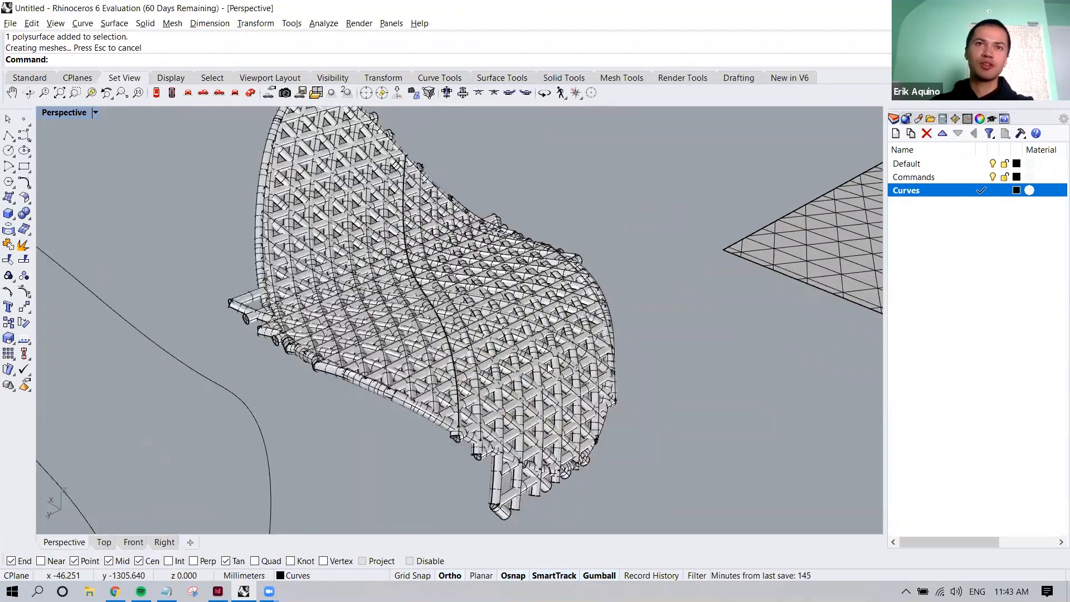
{"action": "right_click_drag", "start_coordinate": [545, 384], "coordinate": [274, 362]}
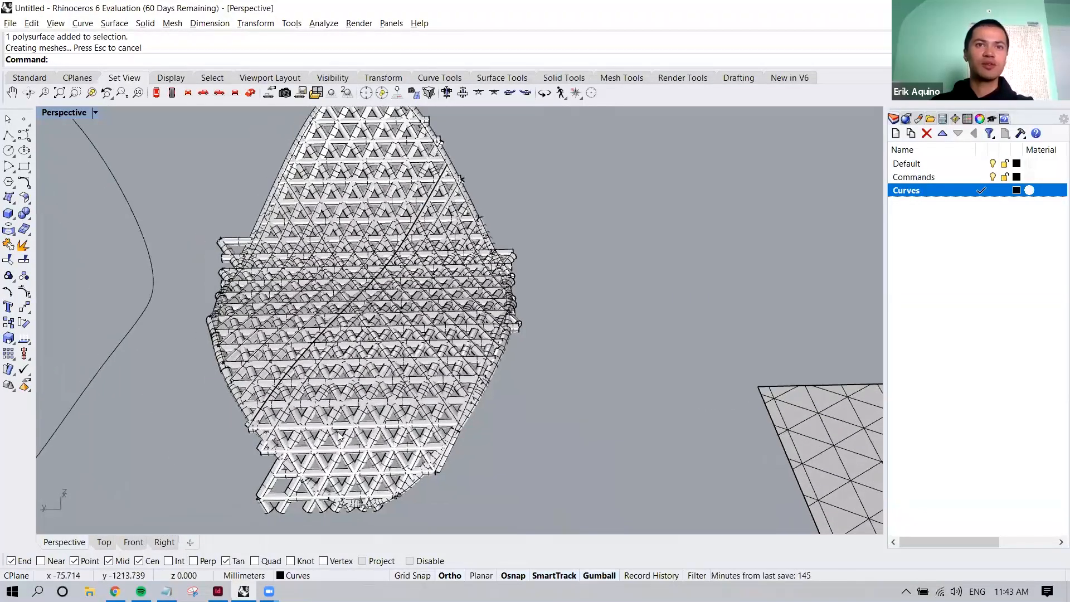
Undo the pipes on the grid and clear the selection of the diagonal grid curve
{"action": "key", "text": "ctrl+z"}
{"action": "left_click", "coordinate": [397, 373]}
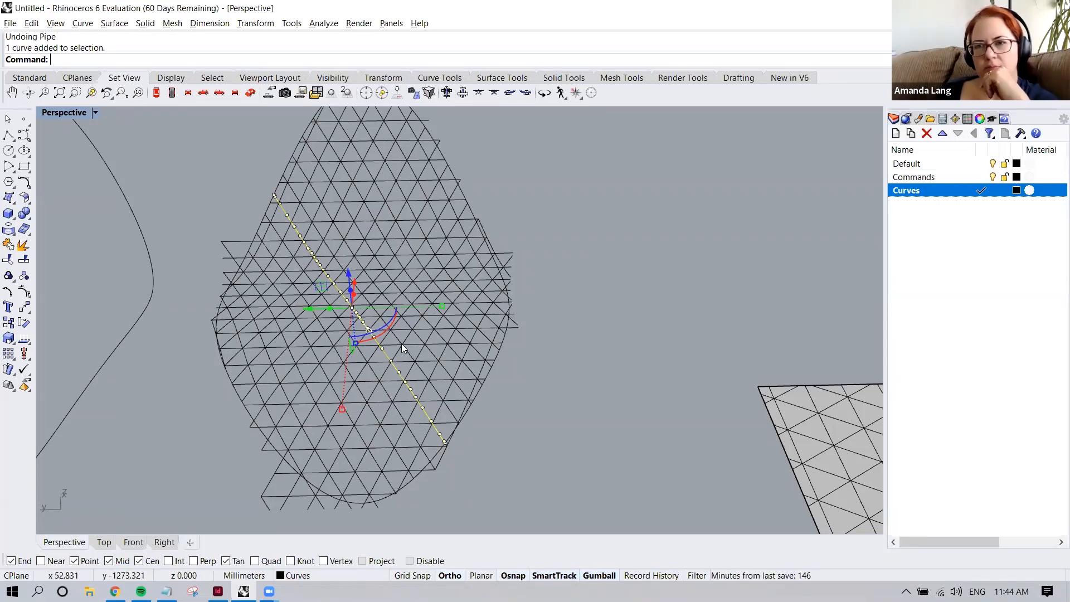
{"action": "left_click", "coordinate": [525, 353]}
{"action": "right_click_drag", "start_coordinate": [524, 351], "coordinate": [551, 301], "text": "shift"}
{"action": "scroll", "coordinate": [550, 298], "scroll_direction": "down", "scroll_amount": 2}
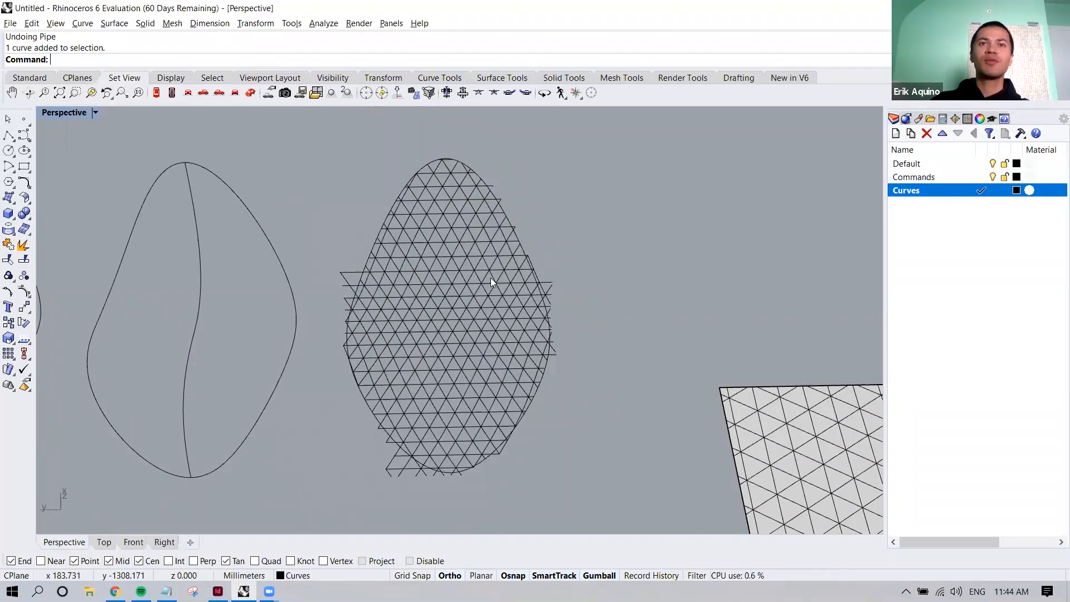
Check individual diagonal curves near the grid's upper end by selecting them, and clear the selection
{"action": "scroll", "coordinate": [463, 246], "scroll_direction": "up", "scroll_amount": 2}
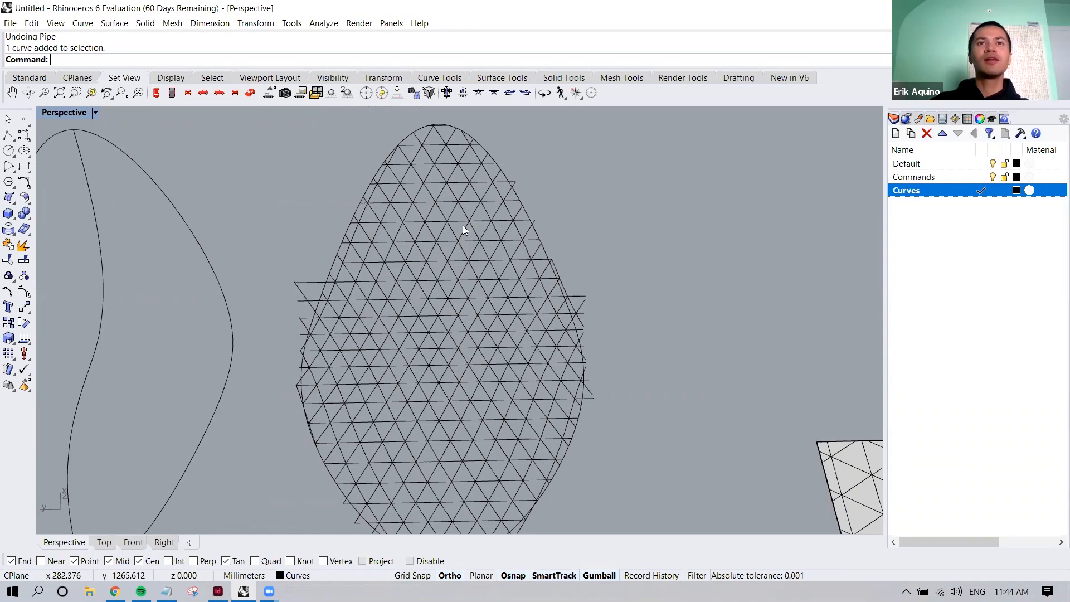
{"action": "left_click", "coordinate": [454, 230]}
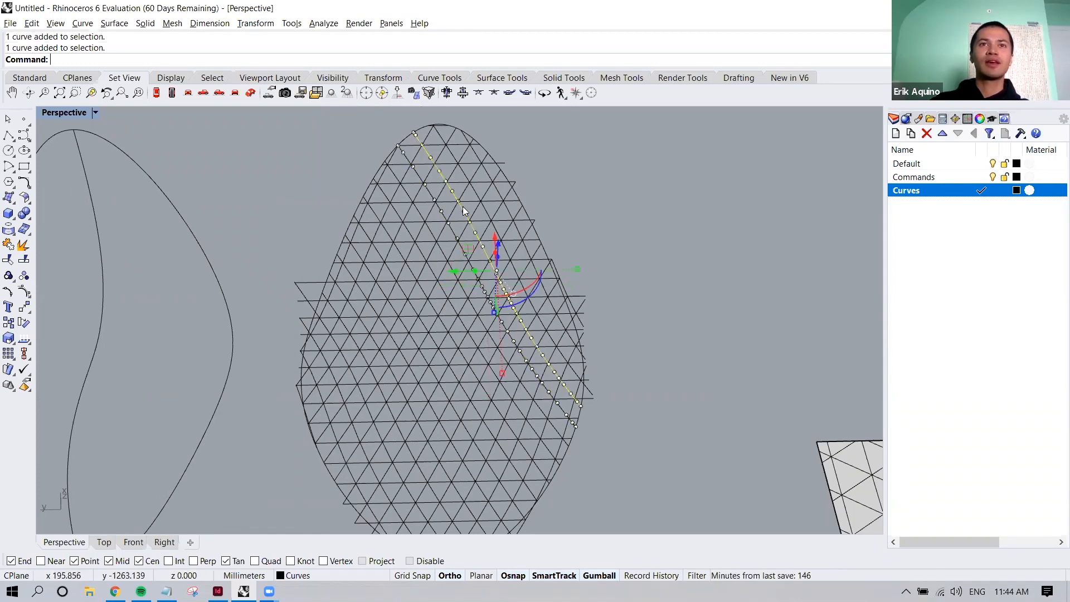
{"action": "left_click", "coordinate": [432, 232]}
{"action": "left_click", "coordinate": [706, 381]}
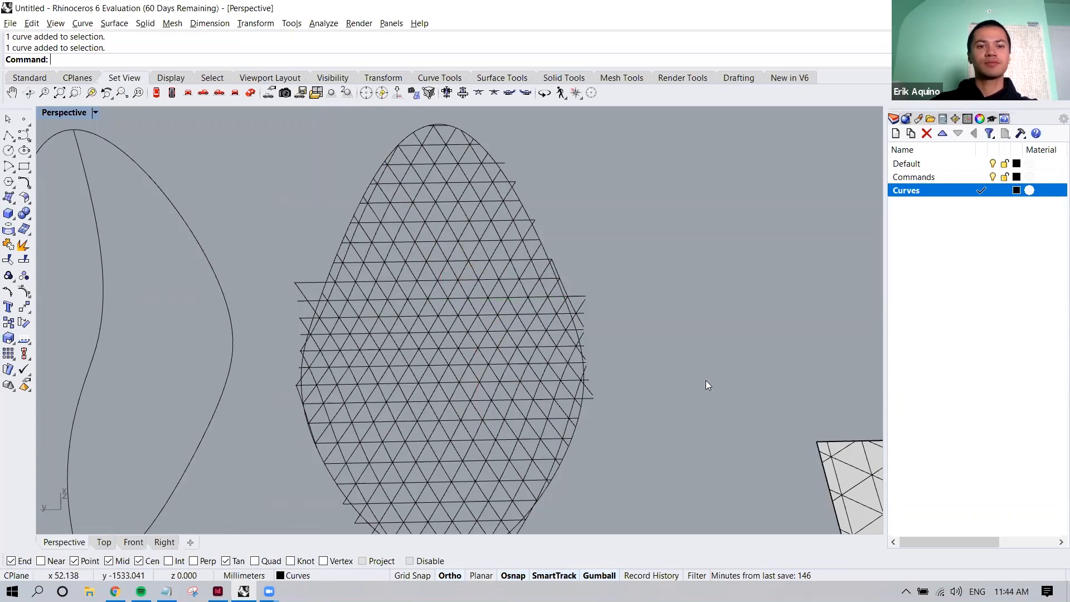
Show all hidden objects
{"action": "type", "text": "Show"}
{"action": "key", "text": "Return"}
{"action": "type", "text": "W"}
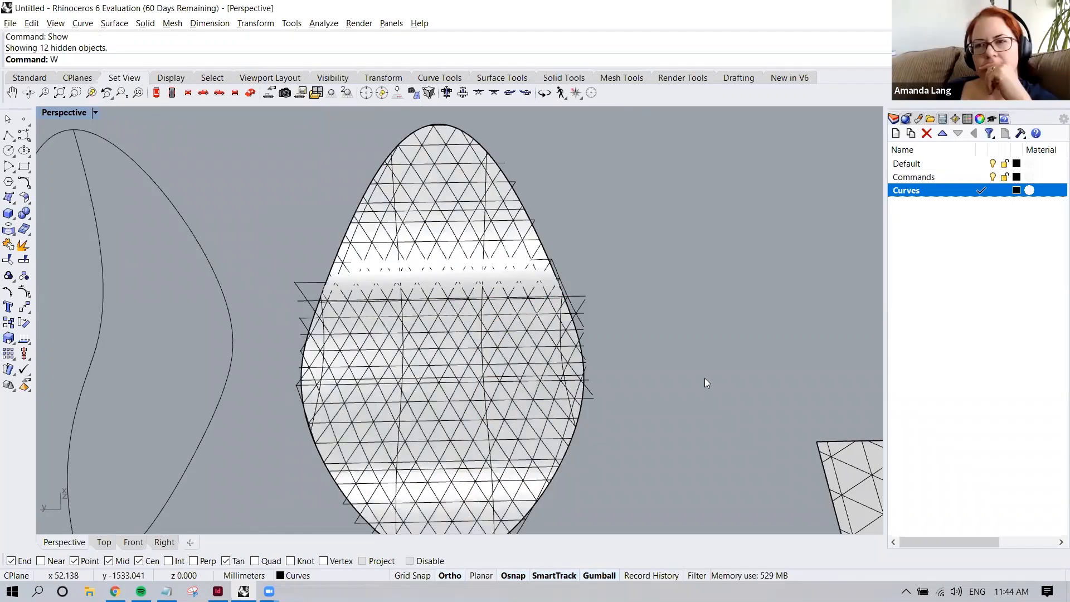
{"action": "left_click", "coordinate": [444, 144]}
{"action": "left_click", "coordinate": [449, 158]}
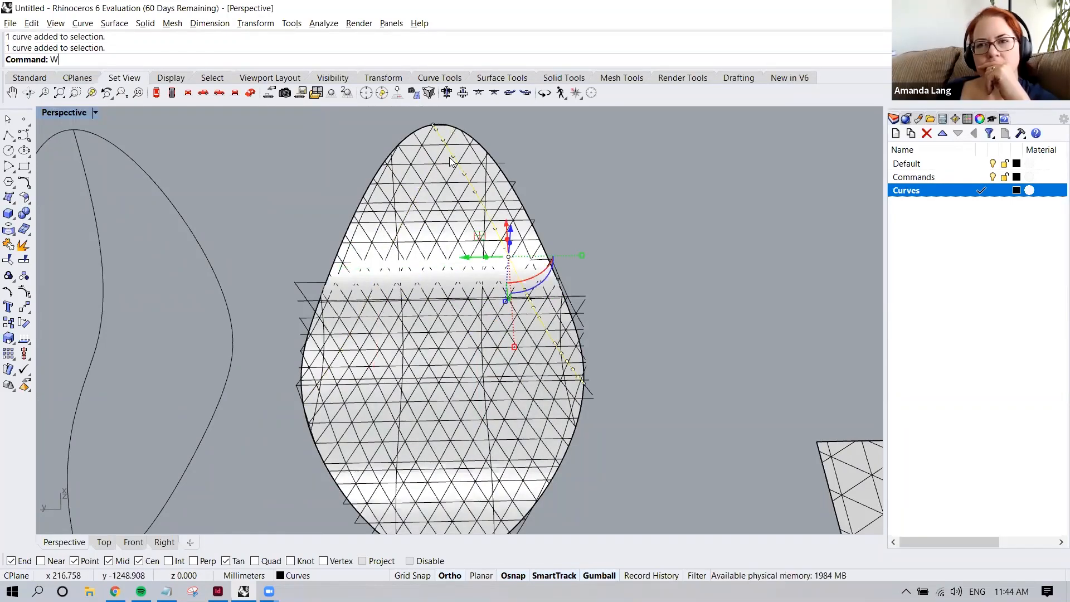
{"action": "scroll", "coordinate": [444, 160], "scroll_direction": "up", "scroll_amount": 3}
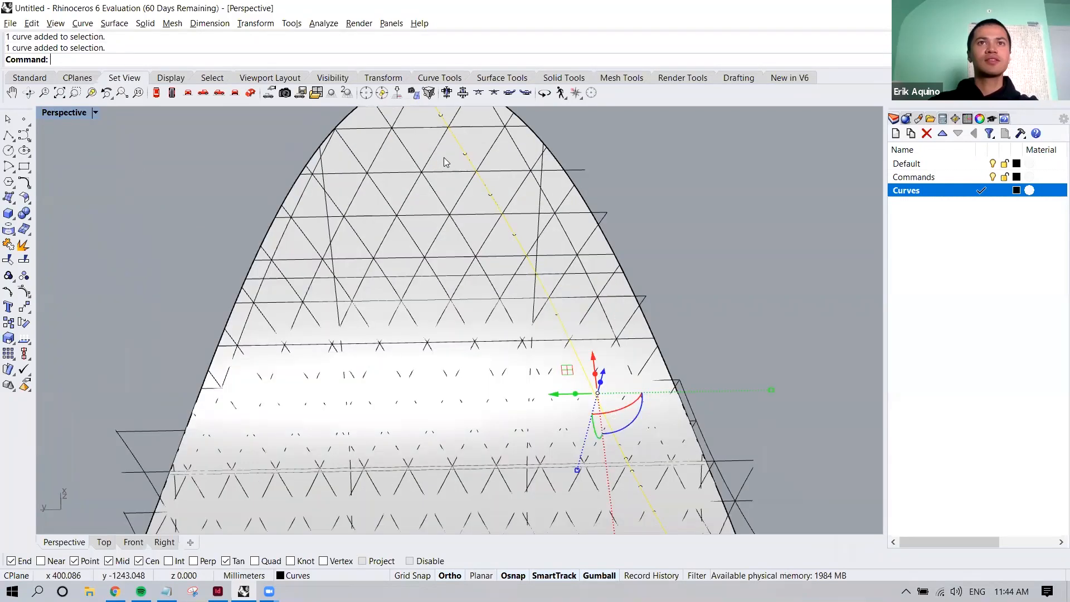
{"action": "left_click", "coordinate": [444, 157]}
{"action": "scroll", "coordinate": [444, 158], "scroll_direction": "down", "scroll_amount": 8}
{"action": "left_click_drag", "start_coordinate": [487, 216], "coordinate": [592, 205]}
{"action": "key", "text": "ctrl+z"}
Select the patch surface beneath the grid instead of the overlapping grid curve
{"action": "scroll", "coordinate": [491, 205], "scroll_direction": "up", "scroll_amount": 2}
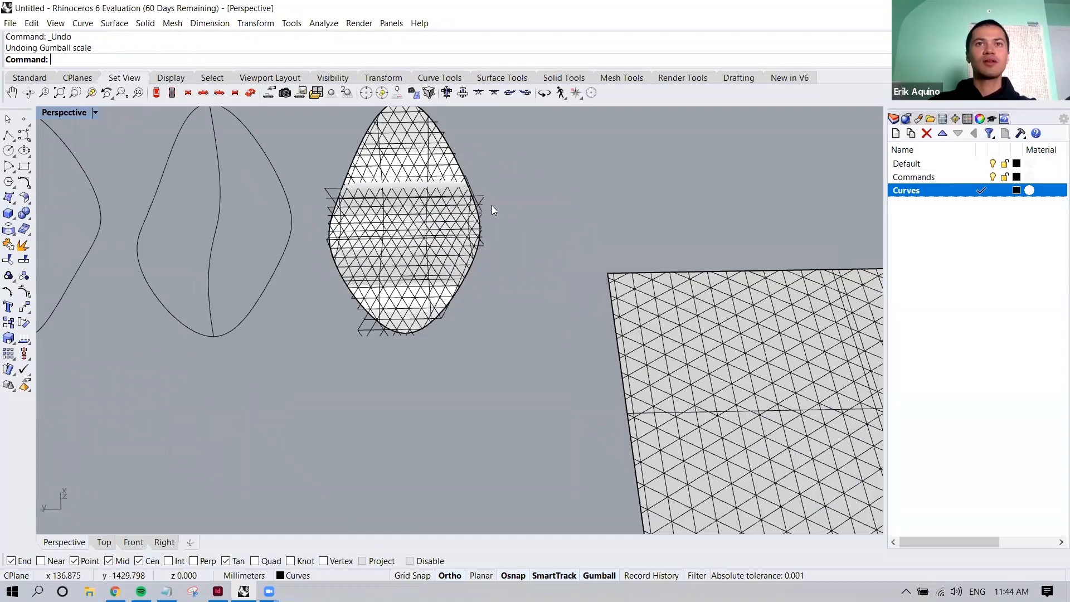
{"action": "scroll", "coordinate": [450, 204], "scroll_direction": "up", "scroll_amount": 3}
{"action": "left_click", "coordinate": [450, 204]}
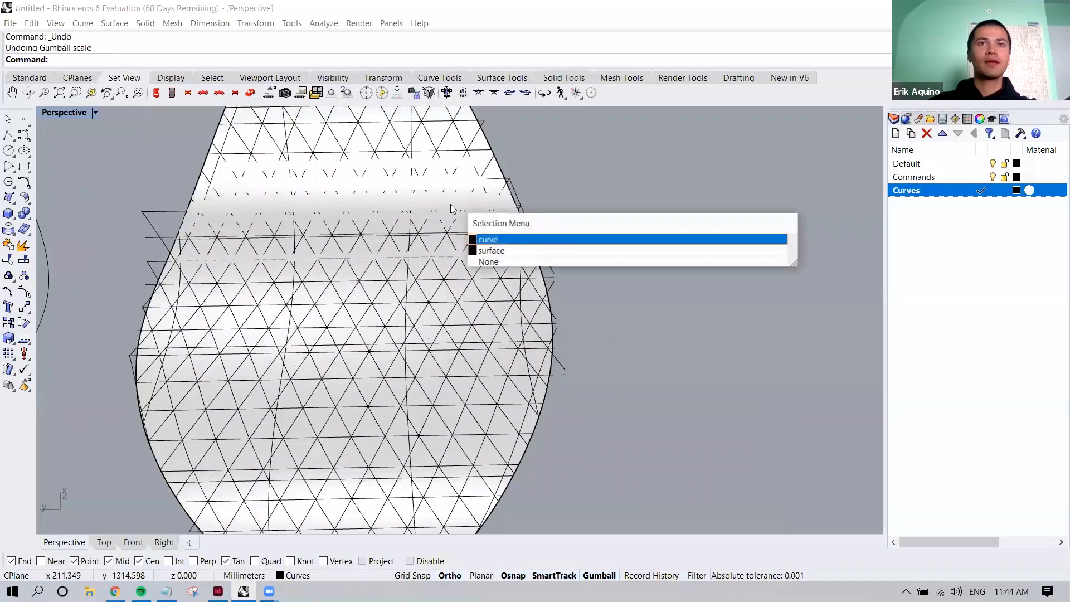
{"action": "left_click", "coordinate": [489, 250]}
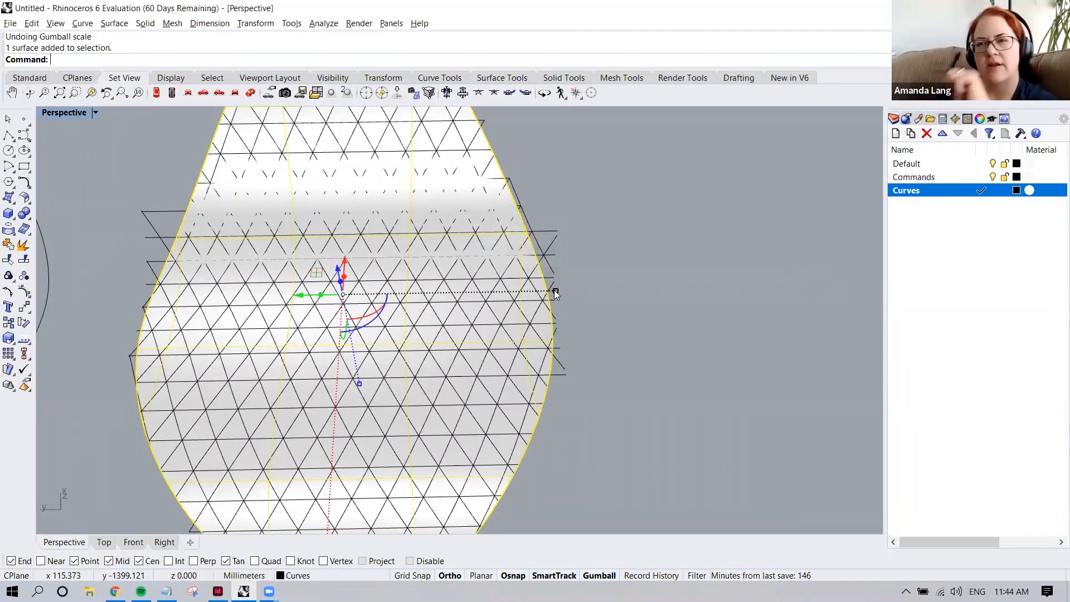
{"action": "key", "text": "alt"}
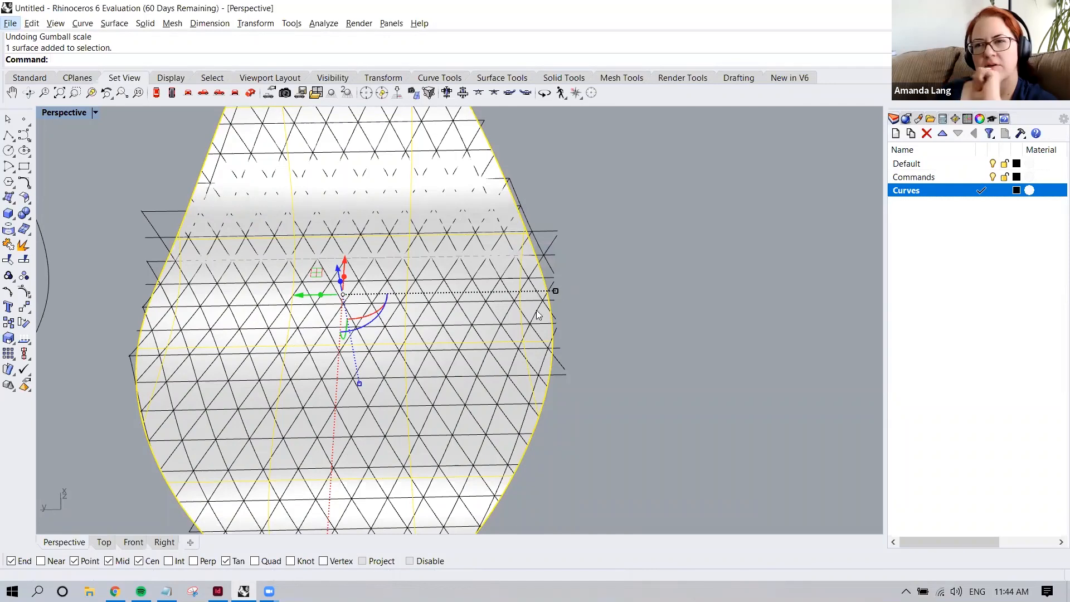
{"action": "left_click", "coordinate": [596, 493]}
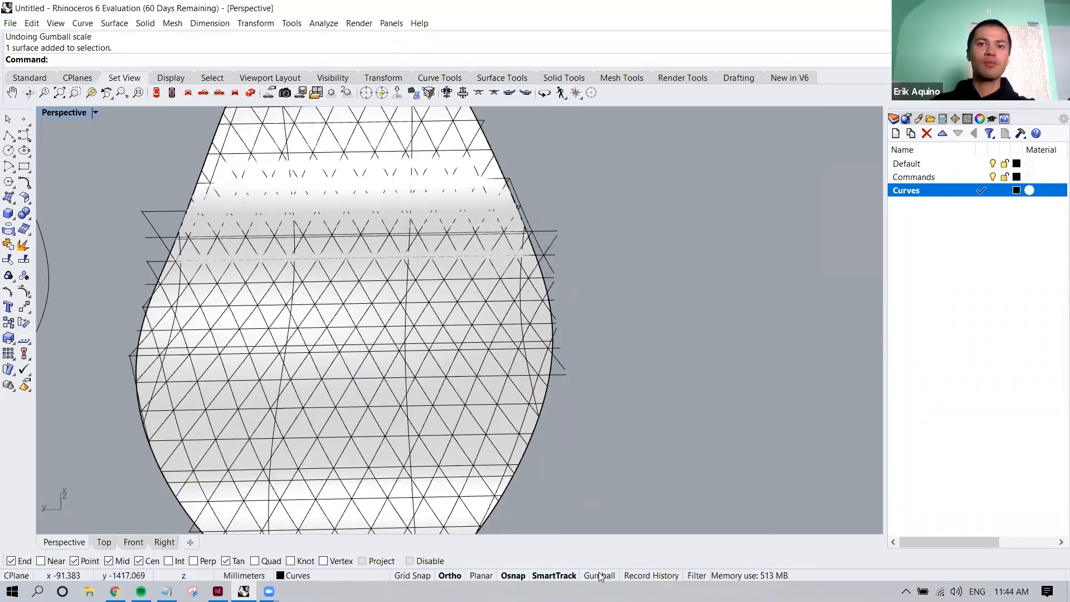
{"action": "left_click", "coordinate": [466, 391]}
{"action": "right_click_drag", "start_coordinate": [472, 386], "coordinate": [480, 501]}
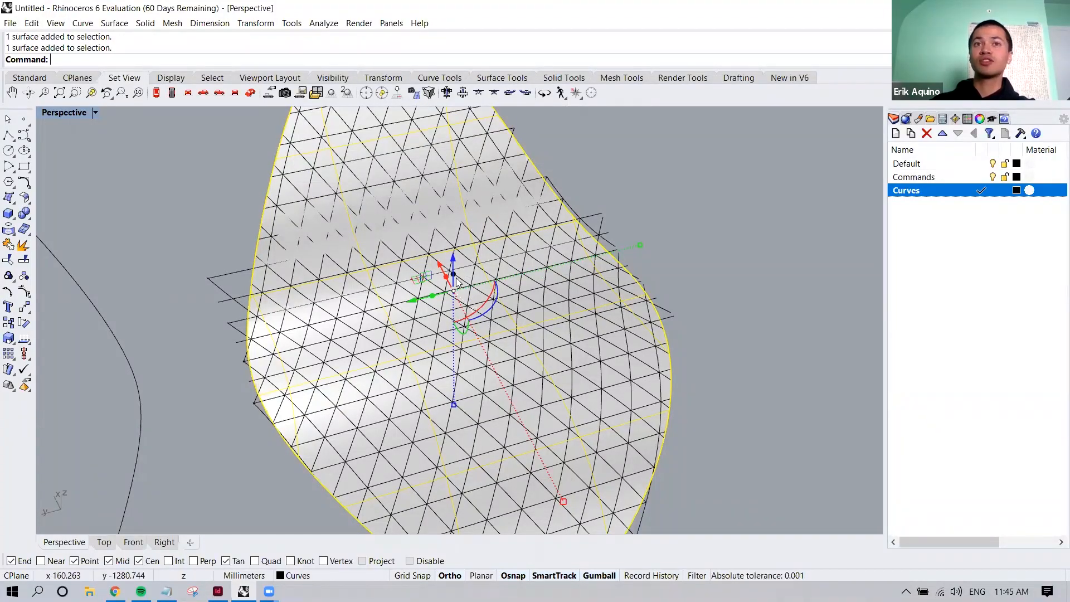
Try moving the patch surface along the gumball's green axis, freely and by 300 mm, and undo the move
{"action": "right_click_drag", "start_coordinate": [488, 281], "coordinate": [464, 320]}
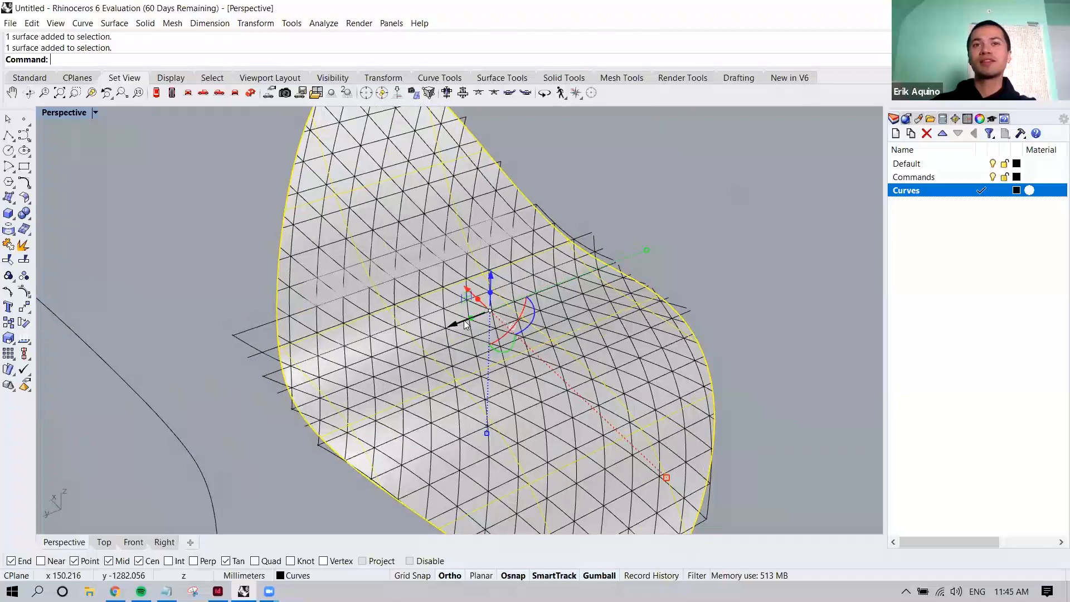
{"action": "left_click_drag", "start_coordinate": [464, 320], "coordinate": [379, 354]}
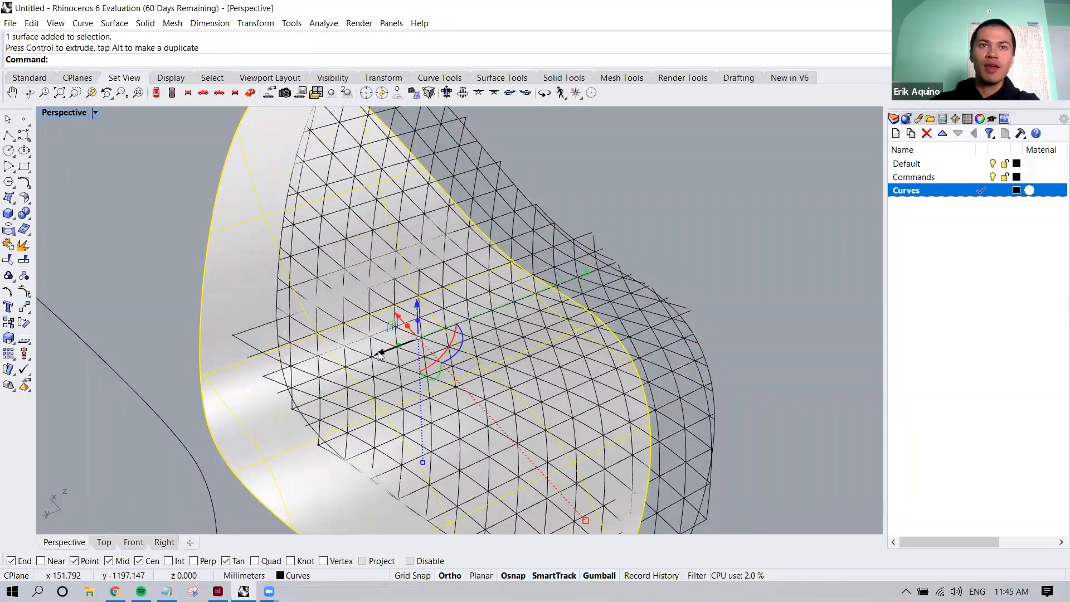
{"action": "left_click", "coordinate": [378, 355]}
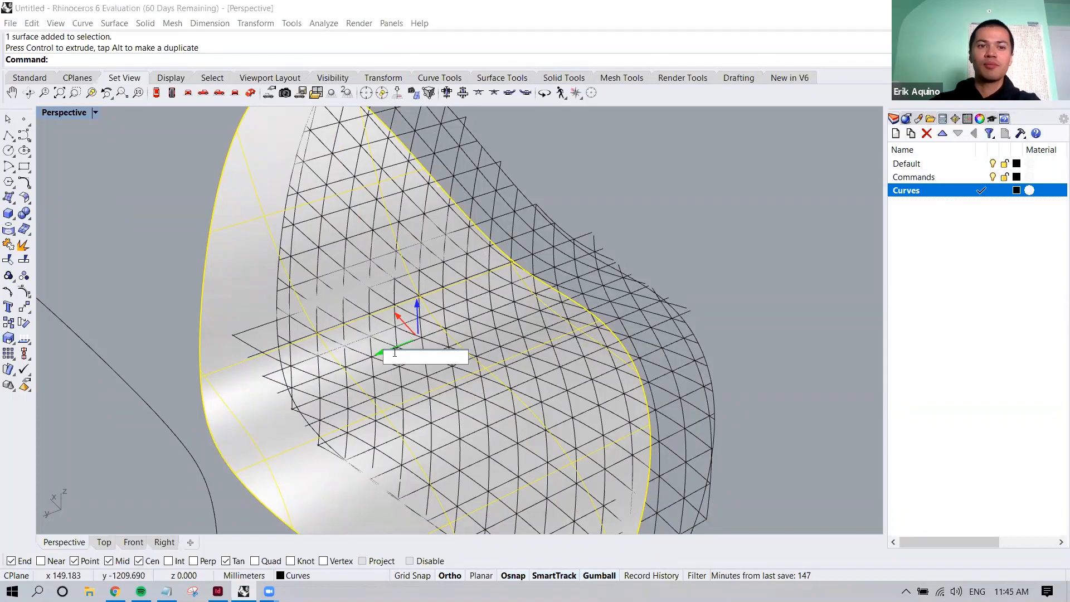
{"action": "type", "text": "30"}
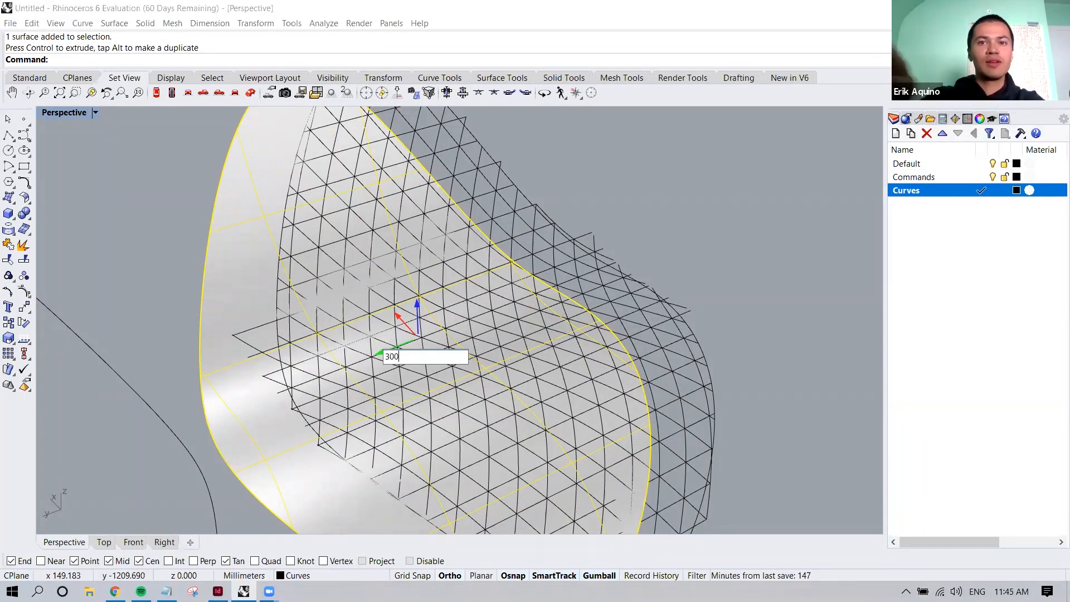
{"action": "key", "text": "Return"}
{"action": "scroll", "coordinate": [390, 345], "scroll_direction": "down", "scroll_amount": 4}
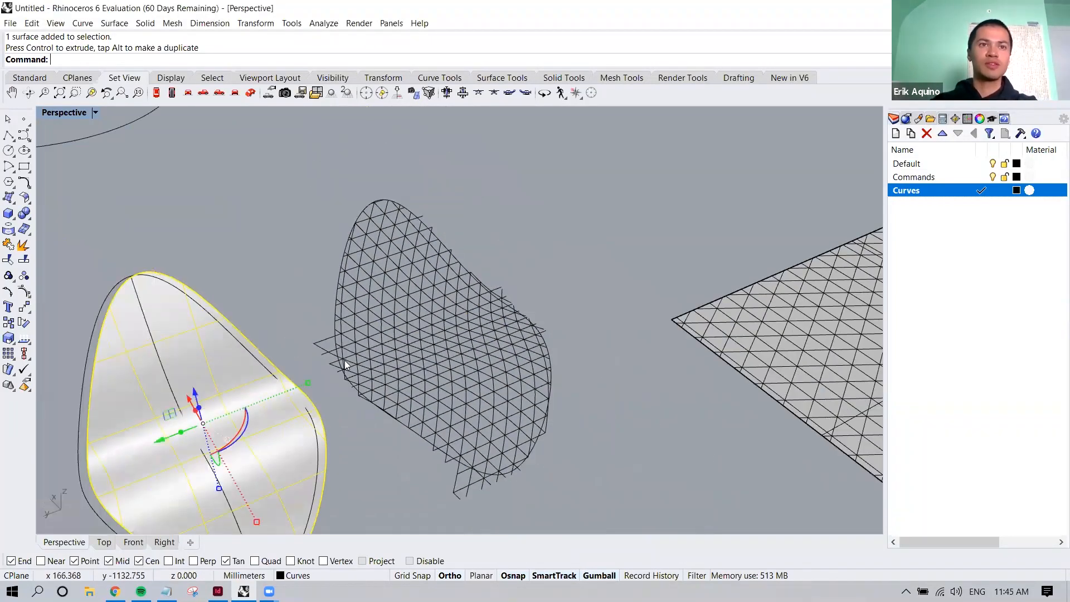
{"action": "key", "text": "ctrl+z"}
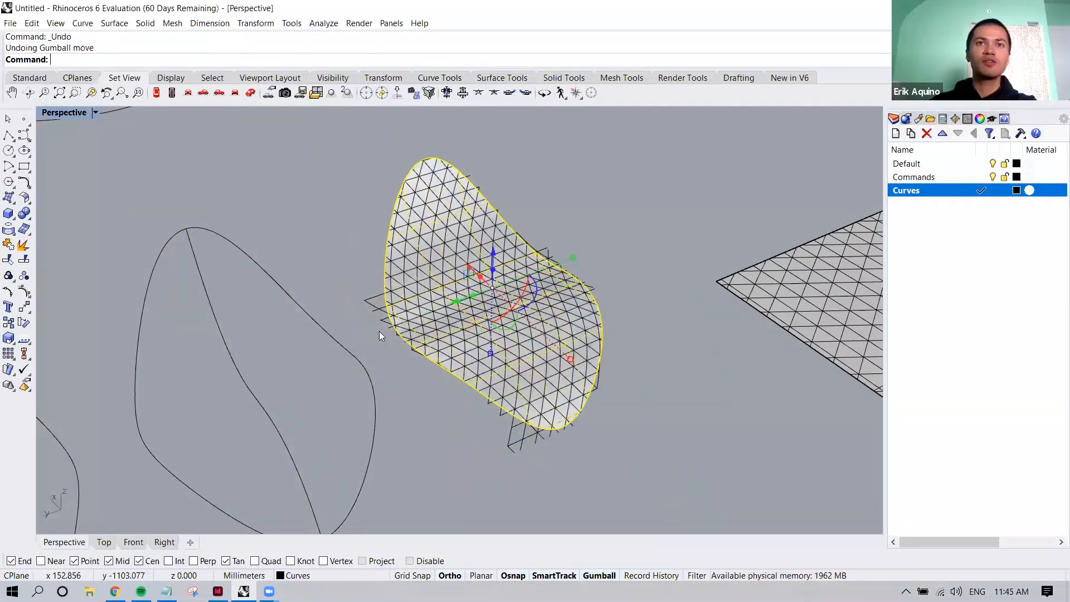
Stretch the patch surface along the gumball's green axis with its scale handle
{"action": "right_click_drag", "start_coordinate": [602, 332], "coordinate": [618, 318]}
{"action": "scroll", "coordinate": [574, 245], "scroll_direction": "up", "scroll_amount": 8}
{"action": "mouse_move", "coordinate": [578, 243]}
{"action": "right_mouse_down", "text": "shift"}
{"action": "mouse_move", "coordinate": [551, 295]}
{"action": "mouse_move", "coordinate": [530, 302]}
{"action": "mouse_move", "coordinate": [572, 266]}
{"action": "mouse_move", "coordinate": [565, 259]}
{"action": "right_mouse_up", "text": "shift"}
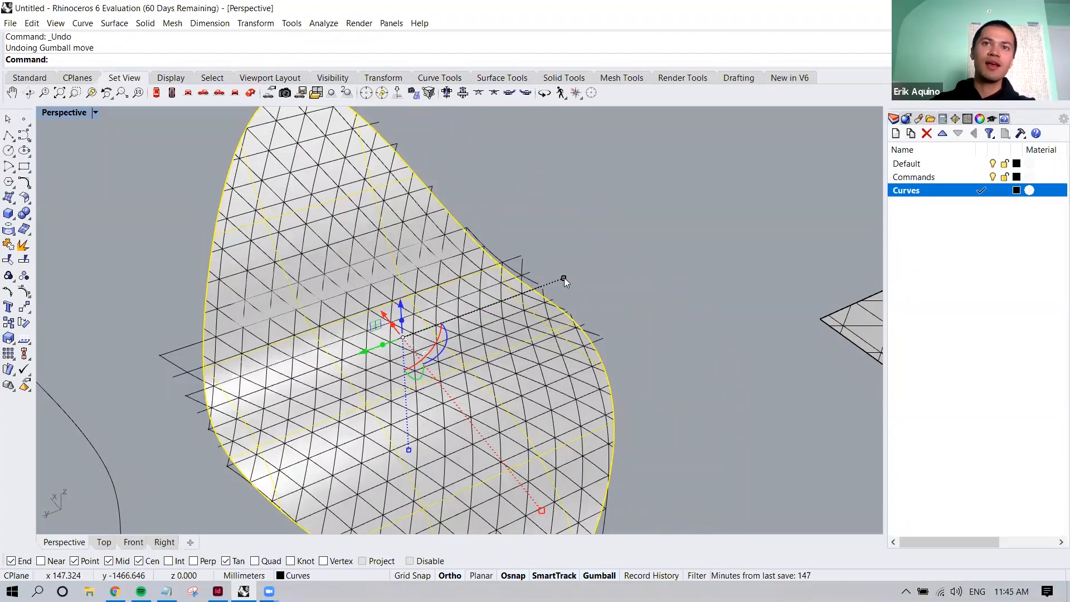
{"action": "left_click_drag", "start_coordinate": [564, 278], "coordinate": [564, 278]}
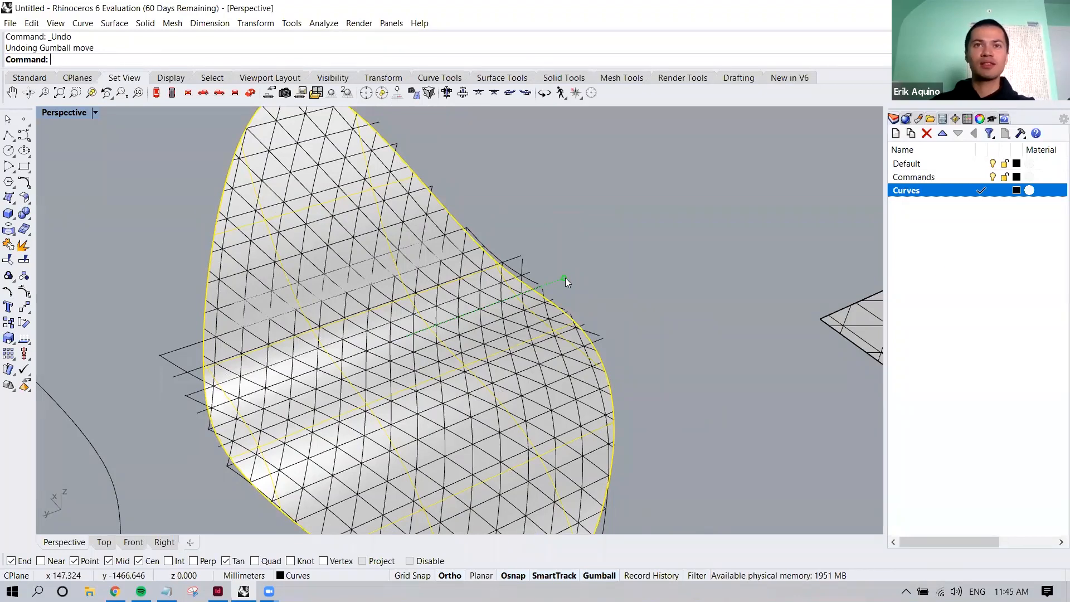
{"action": "left_click", "coordinate": [565, 278]}
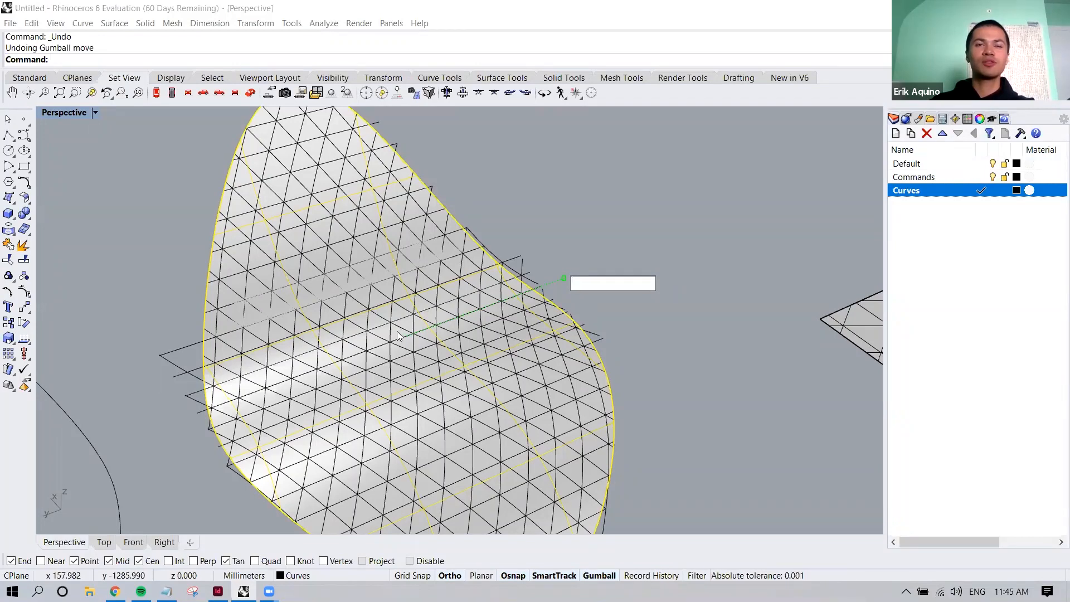
{"action": "key", "text": "Escape"}
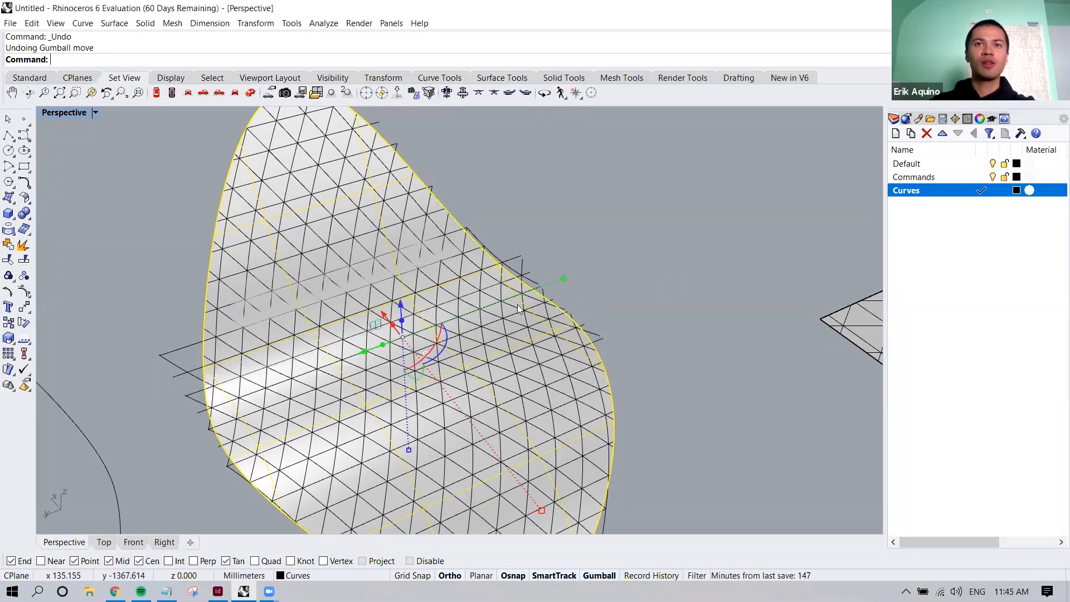
{"action": "left_click_drag", "start_coordinate": [564, 278], "coordinate": [611, 246]}
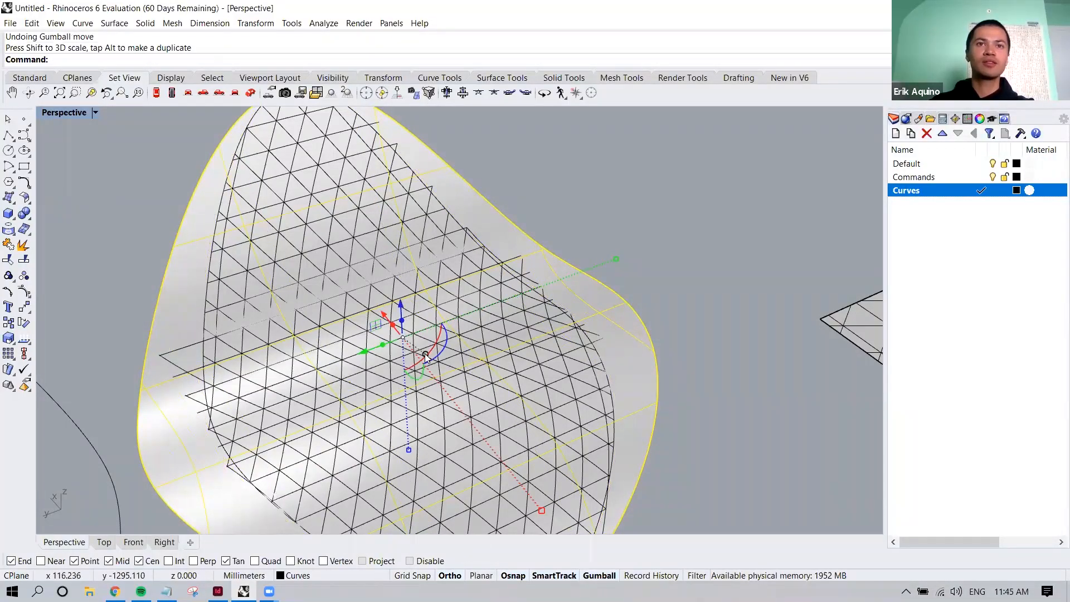
Relocate the gumball's origin to the stretched surface's edge and set new X and Y axis directions
{"action": "right_click_drag", "start_coordinate": [431, 357], "coordinate": [496, 374]}
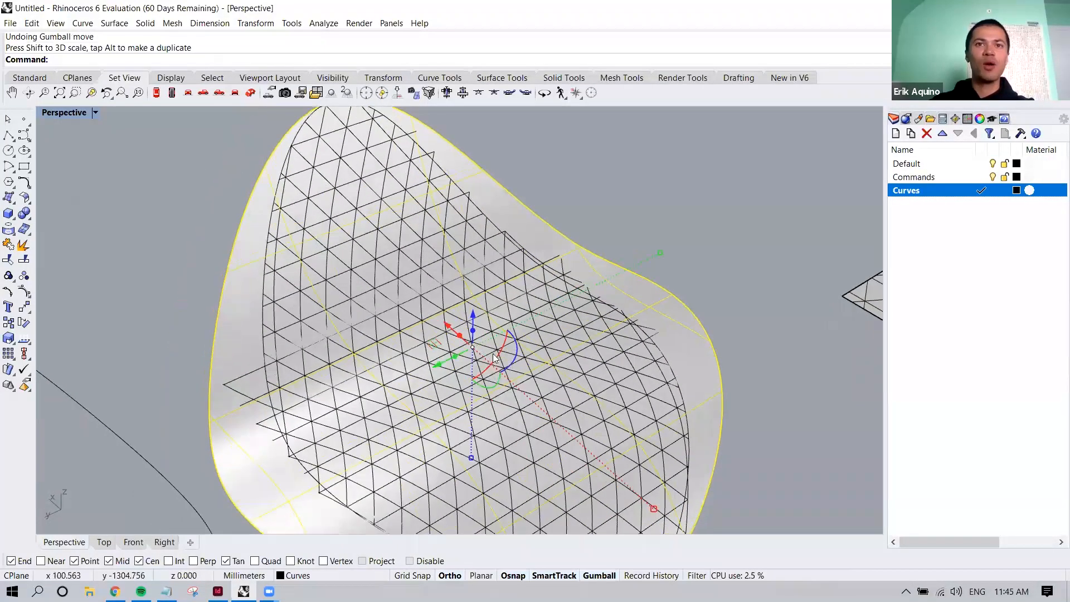
{"action": "scroll", "coordinate": [494, 358], "scroll_direction": "up", "scroll_amount": 2}
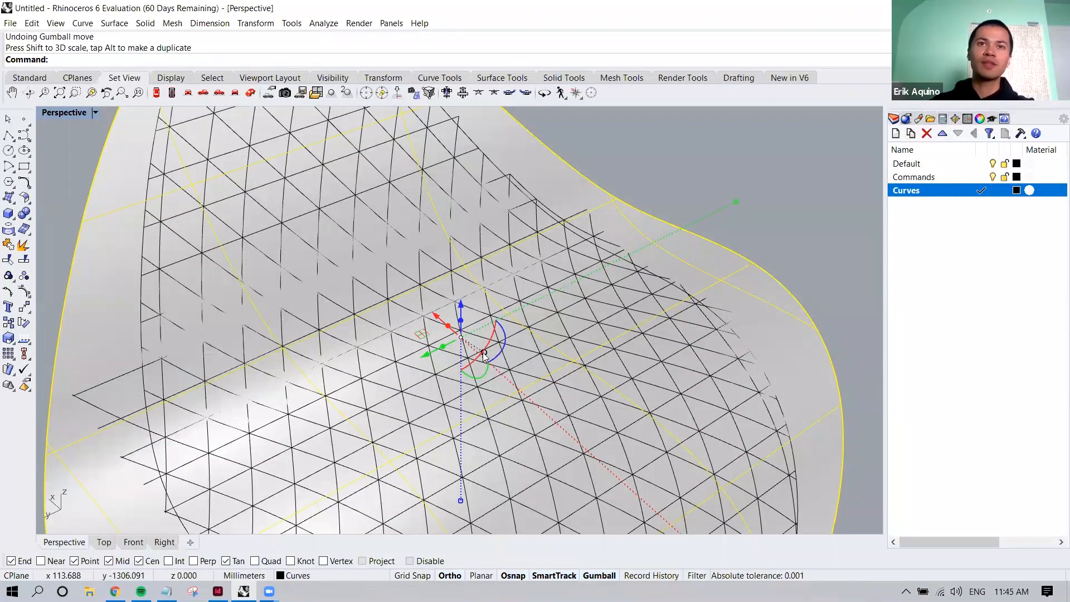
{"action": "key", "text": "ctrl+alt+h"}
{"action": "right_click", "coordinate": [487, 358]}
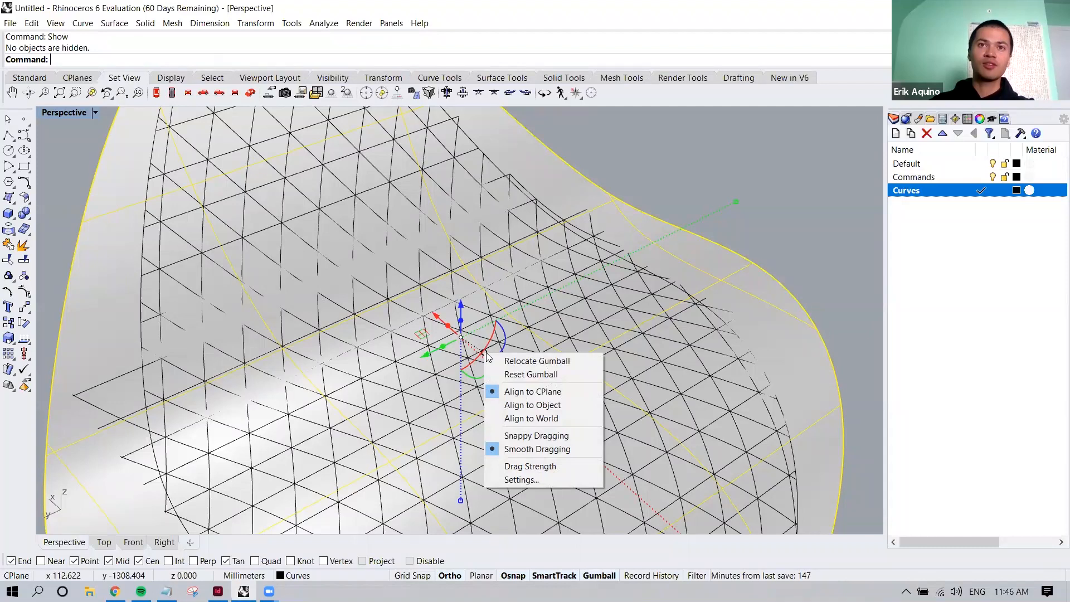
{"action": "left_click", "coordinate": [534, 362]}
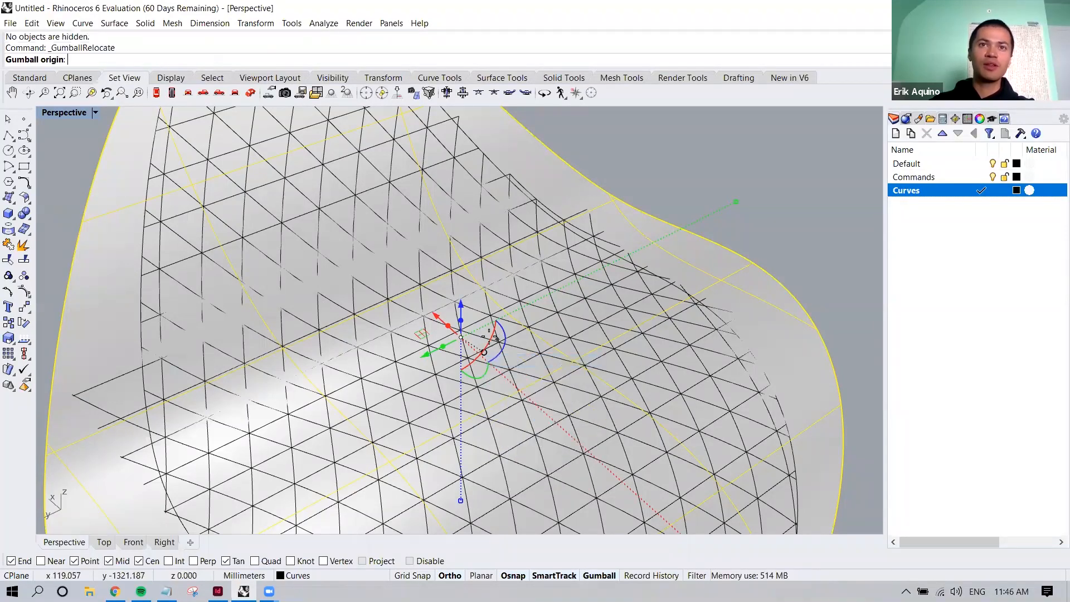
{"action": "left_click", "coordinate": [642, 231]}
{"action": "left_click", "coordinate": [659, 198]}
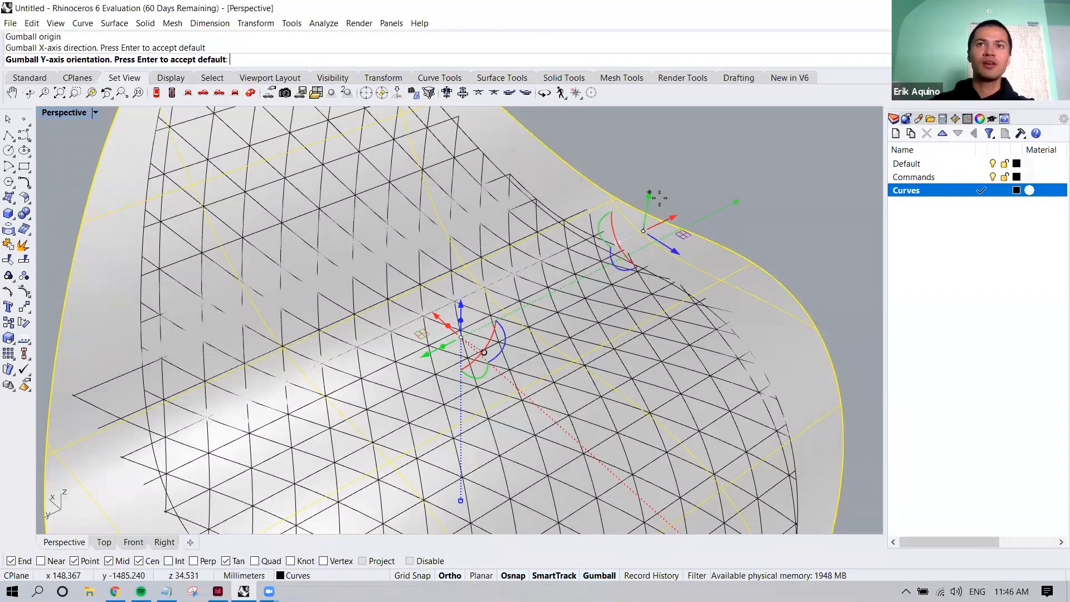
{"action": "right_click_drag", "start_coordinate": [640, 215], "coordinate": [504, 283], "text": "shift"}
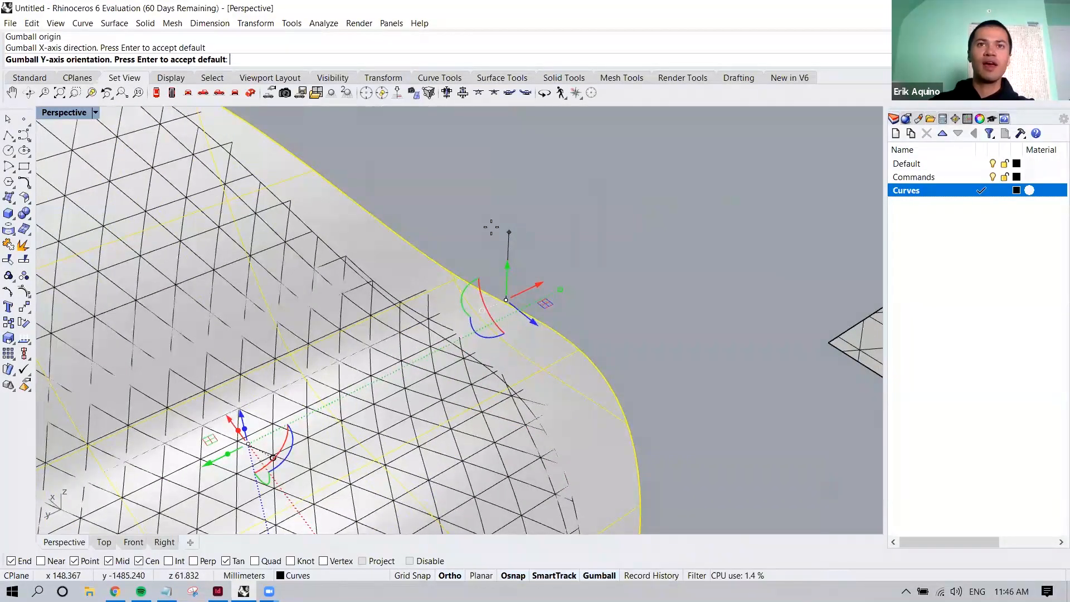
{"action": "left_click", "coordinate": [446, 253]}
{"action": "scroll", "coordinate": [514, 287], "scroll_direction": "down", "scroll_amount": 2}
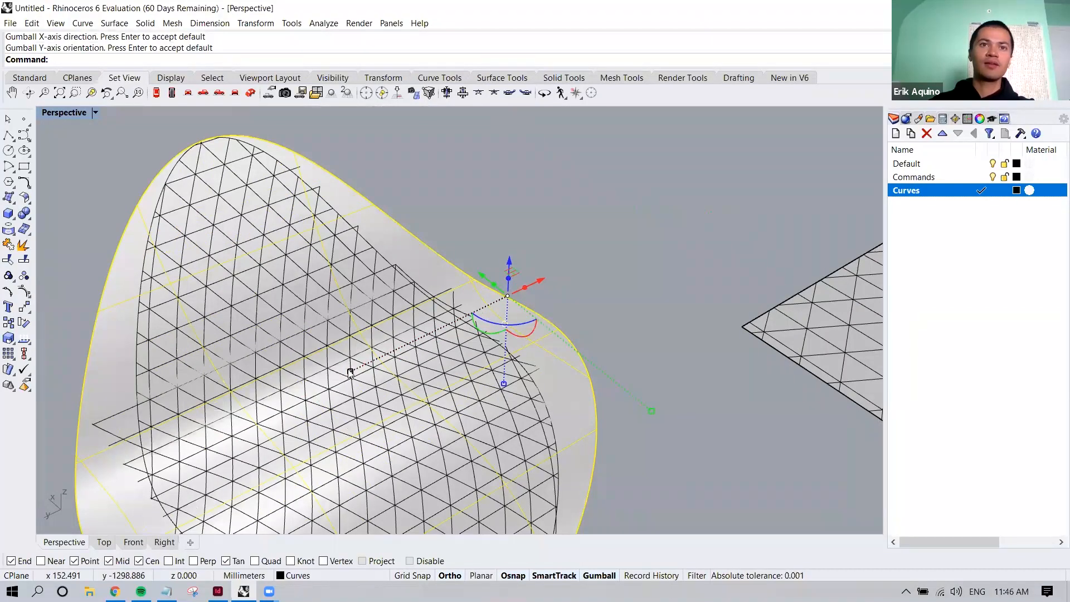
Try scaling the patch surface from the relocated gumball, and undo the gumball scaling
{"action": "right_click_drag", "start_coordinate": [338, 372], "coordinate": [326, 374]}
{"action": "left_click_drag", "start_coordinate": [318, 371], "coordinate": [292, 378]}
{"action": "right_click_drag", "start_coordinate": [351, 340], "coordinate": [397, 311], "text": "shift"}
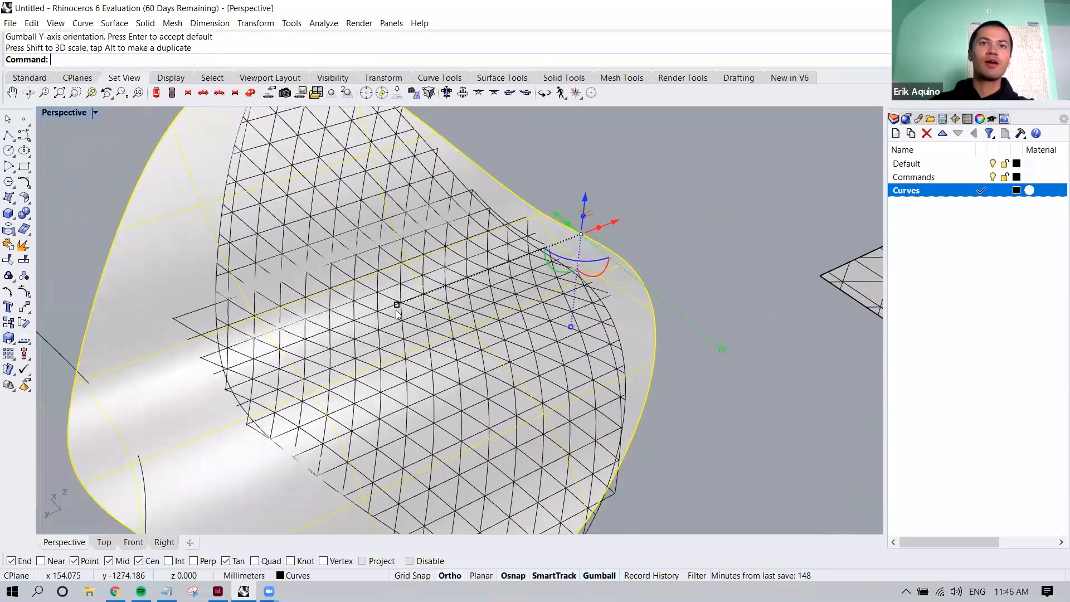
{"action": "left_click_drag", "start_coordinate": [395, 306], "coordinate": [383, 309]}
{"action": "scroll", "coordinate": [425, 313], "scroll_direction": "down", "scroll_amount": 6}
{"action": "key", "text": "ctrl+z"}
{"action": "key", "text": "ctrl+z"}
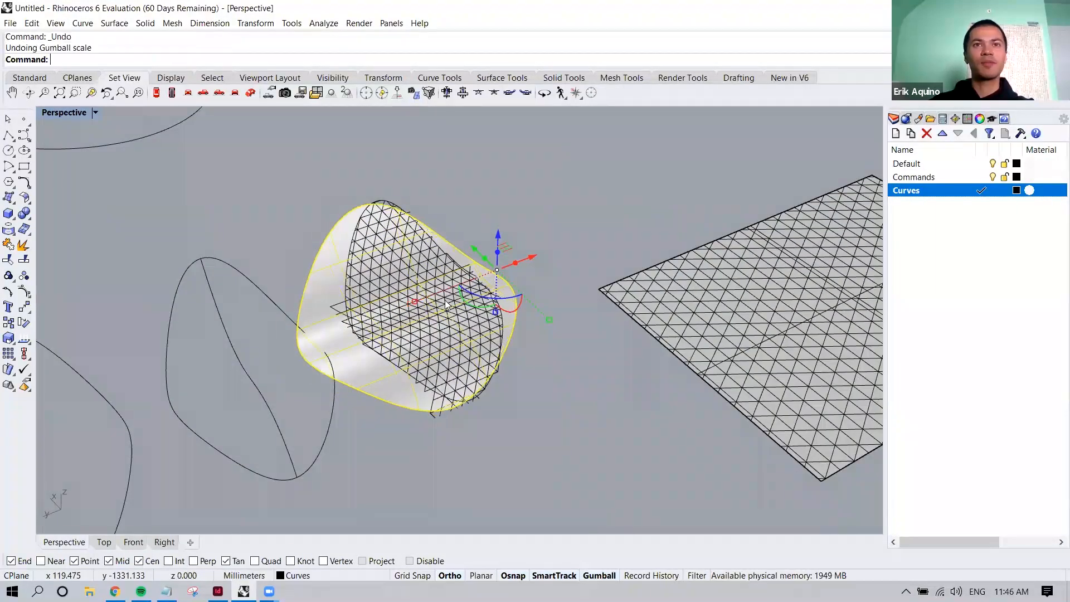
Try stretching the patch surface again along the gumball's green axis, and undo the scale
{"action": "scroll", "coordinate": [466, 285], "scroll_direction": "up", "scroll_amount": 5}
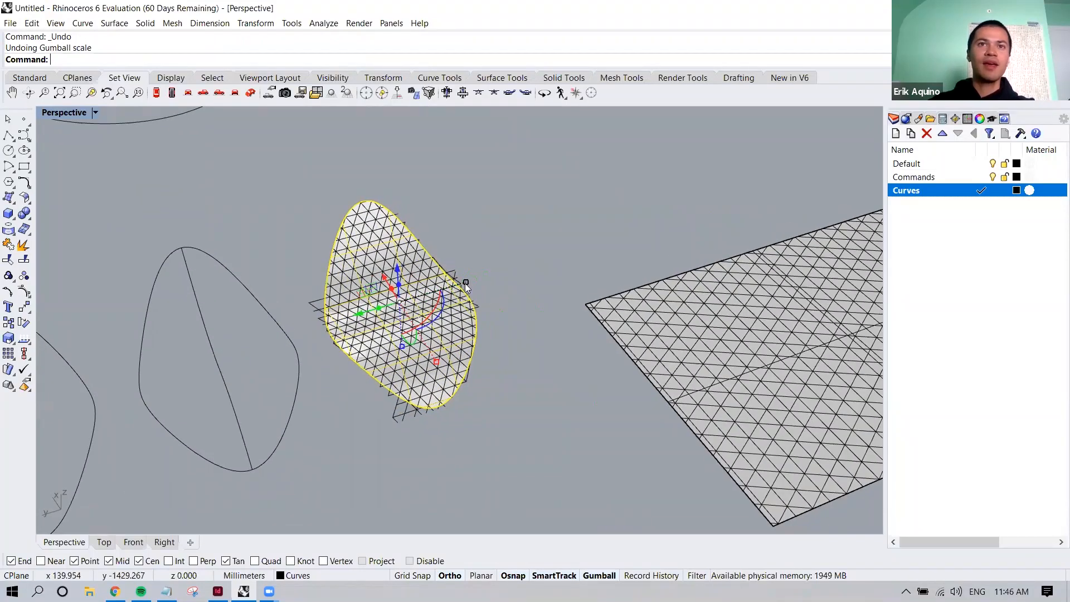
{"action": "mouse_move", "coordinate": [469, 278]}
{"action": "left_mouse_down"}
{"action": "mouse_move", "coordinate": [586, 249]}
{"action": "mouse_move", "coordinate": [478, 276]}
{"action": "left_mouse_up"}
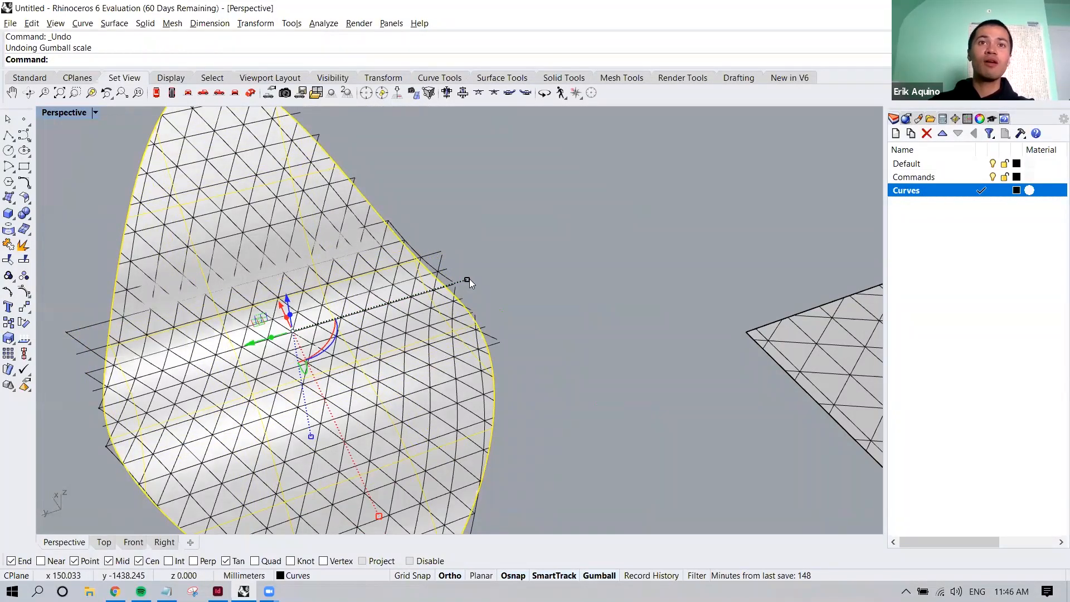
{"action": "left_click_drag", "start_coordinate": [467, 281], "coordinate": [555, 256]}
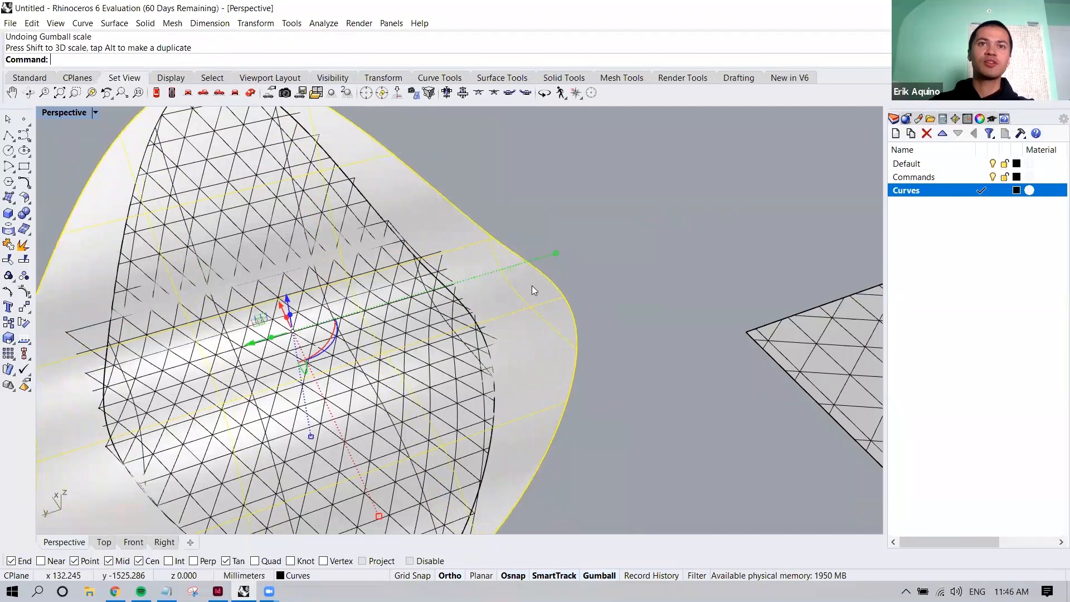
{"action": "key", "text": "ctrl+z"}
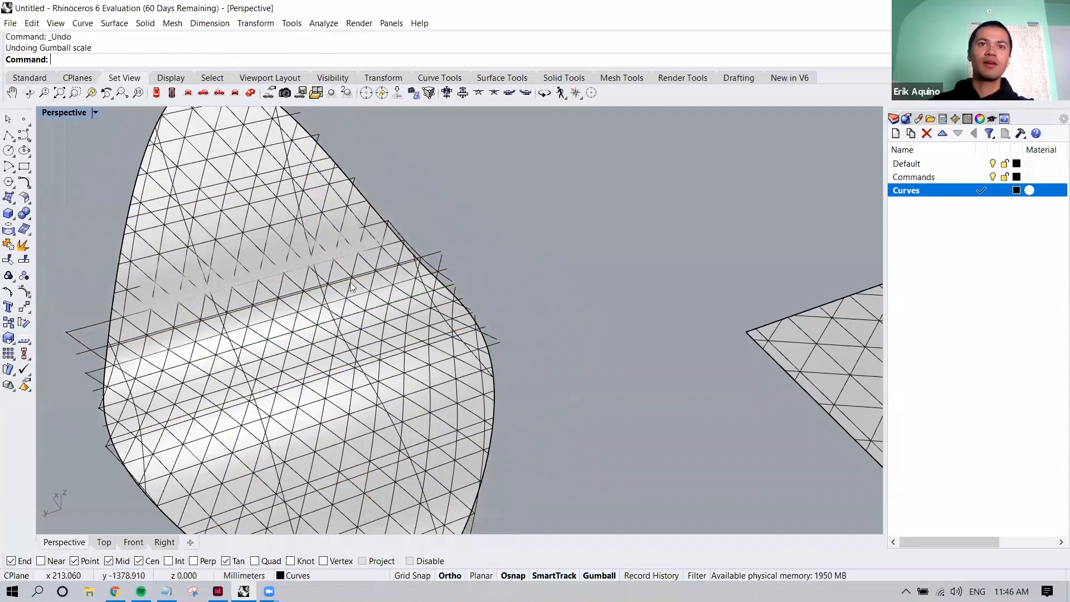
Duplicate the patch surface along the gumball's green axis, placing the copy near the flat grid, and select it
{"action": "left_click", "coordinate": [333, 205]}
{"action": "scroll", "coordinate": [268, 285], "scroll_direction": "down", "scroll_amount": 8}
{"action": "right_click_drag", "start_coordinate": [284, 299], "coordinate": [215, 295]}
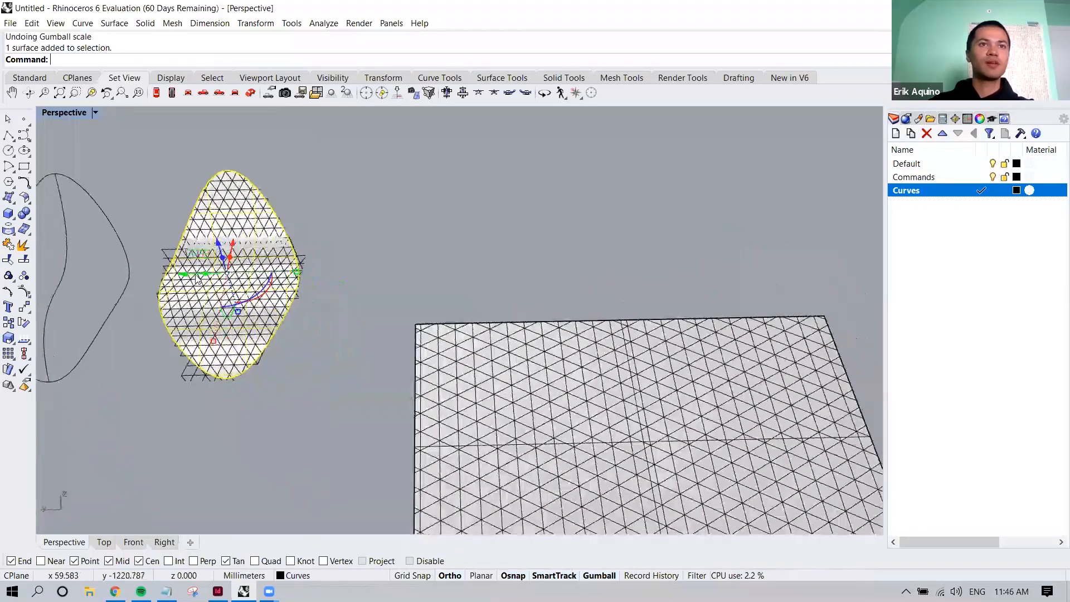
{"action": "left_click_drag", "start_coordinate": [185, 278], "coordinate": [390, 275]}
{"action": "left_click", "coordinate": [553, 249]}
{"action": "right_click_drag", "start_coordinate": [409, 234], "coordinate": [451, 252]}
{"action": "left_click", "coordinate": [451, 252]}
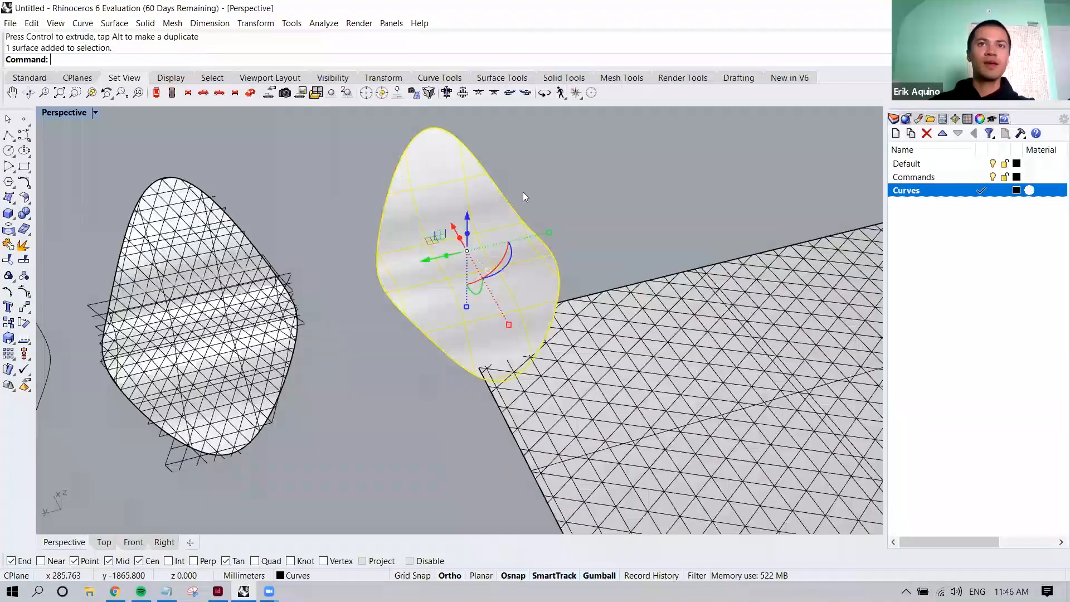
Try hatching the copied patch surface with the Grid60 pattern at rotation 0 and scale 150
{"action": "type", "text": "Hatch"}
{"action": "key", "text": "Return"}
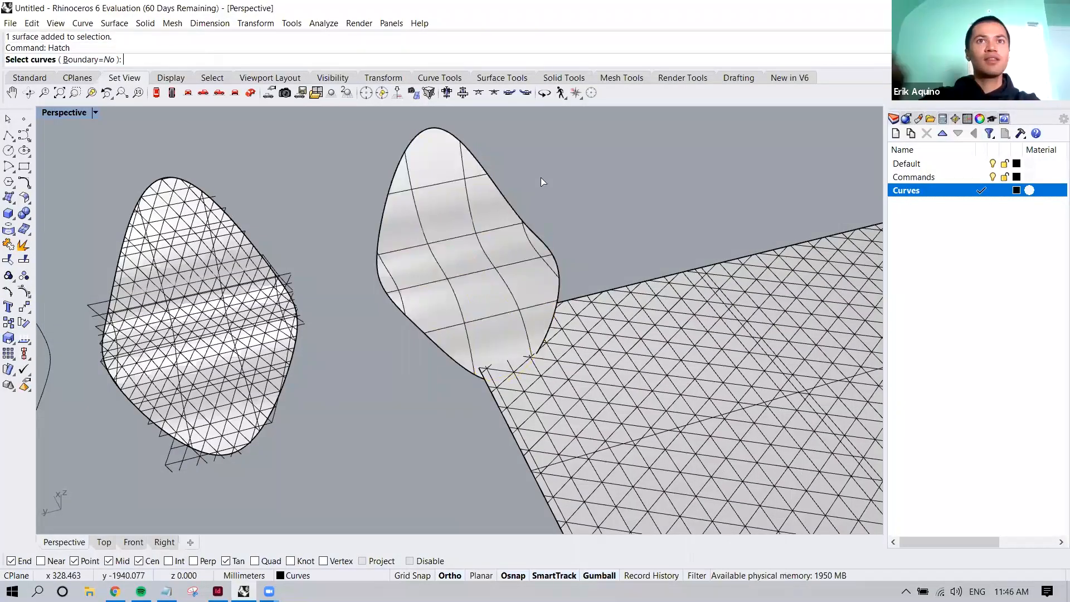
{"action": "left_click", "coordinate": [403, 305]}
{"action": "key", "text": "Return"}
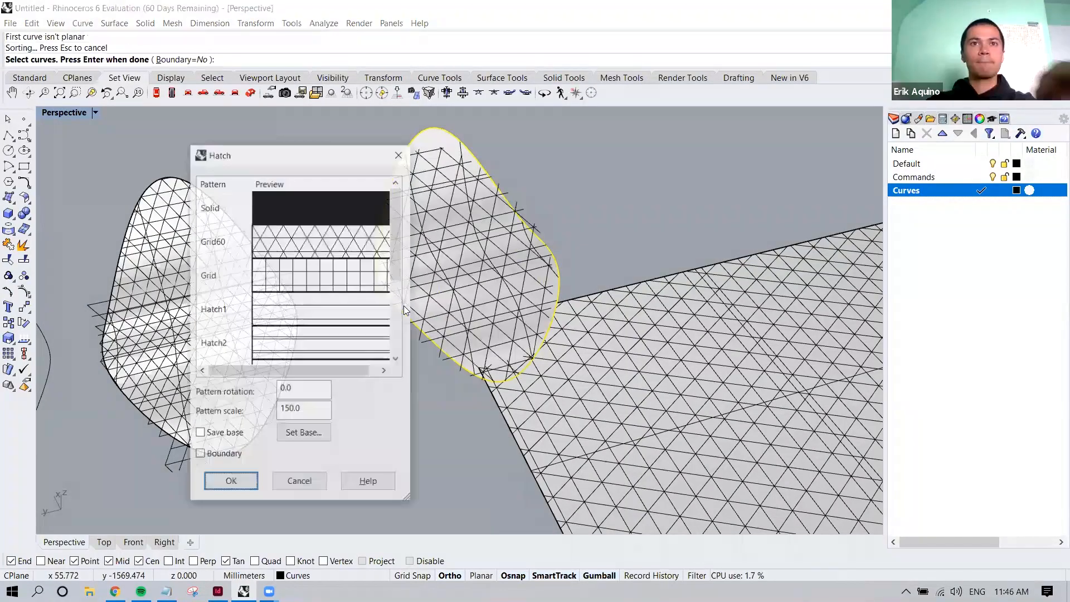
{"action": "left_click", "coordinate": [249, 479]}
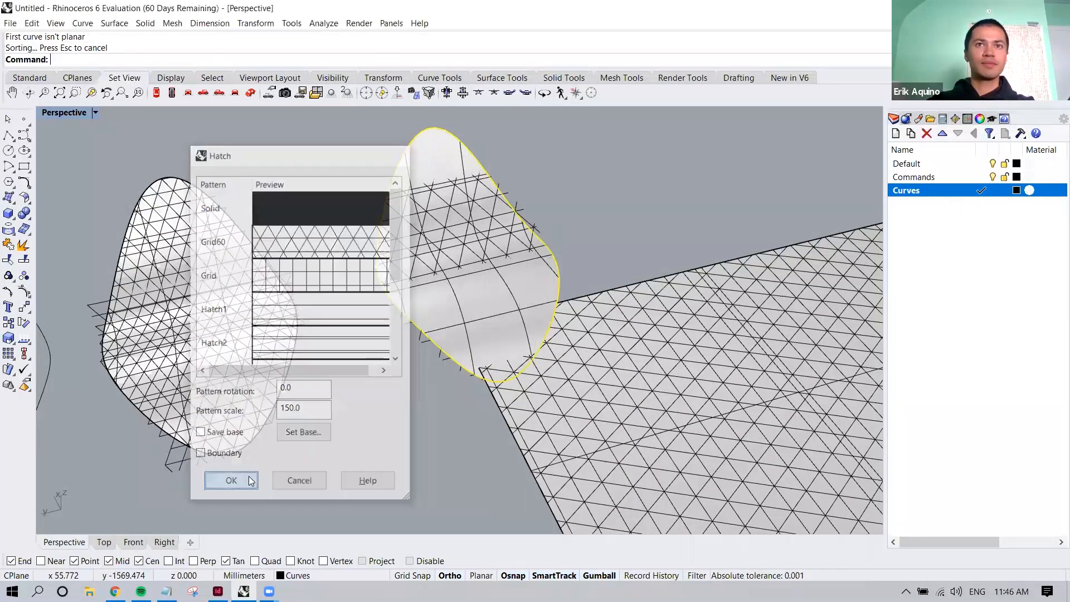
Select the hatch to examine how it lies against the curved surface, and undo the hatch
{"action": "scroll", "coordinate": [428, 256], "scroll_direction": "up", "scroll_amount": 4}
{"action": "mouse_move", "coordinate": [428, 256]}
{"action": "right_mouse_down"}
{"action": "mouse_move", "coordinate": [473, 259]}
{"action": "mouse_move", "coordinate": [501, 278]}
{"action": "right_mouse_up"}
{"action": "right_click_drag", "start_coordinate": [501, 278], "coordinate": [288, 450], "text": "shift"}
{"action": "mouse_move", "coordinate": [479, 264]}
{"action": "right_mouse_down"}
{"action": "mouse_move", "coordinate": [509, 158]}
{"action": "mouse_move", "coordinate": [462, 181]}
{"action": "mouse_move", "coordinate": [458, 203]}
{"action": "right_mouse_up"}
{"action": "left_click", "coordinate": [509, 158]}
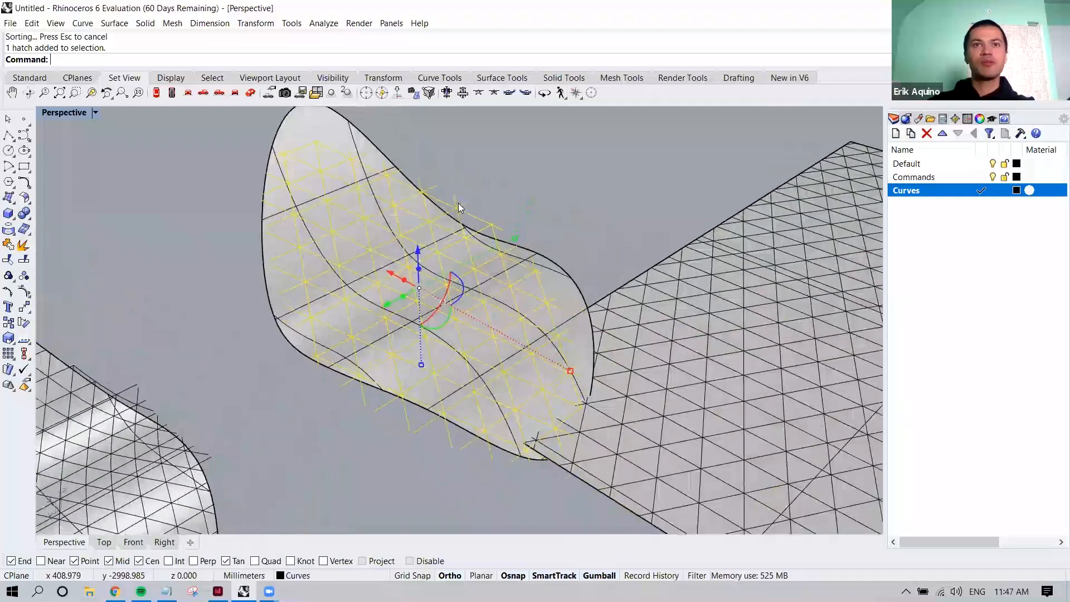
{"action": "key", "text": "ctrl+z"}
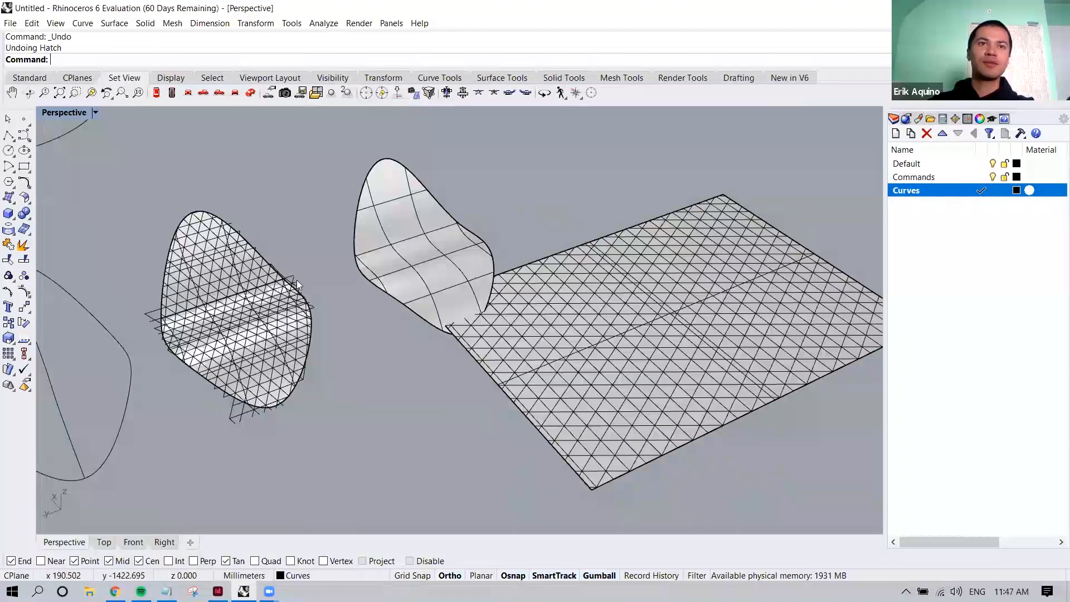
{"action": "scroll", "coordinate": [268, 257], "scroll_direction": "up", "scroll_amount": 3}
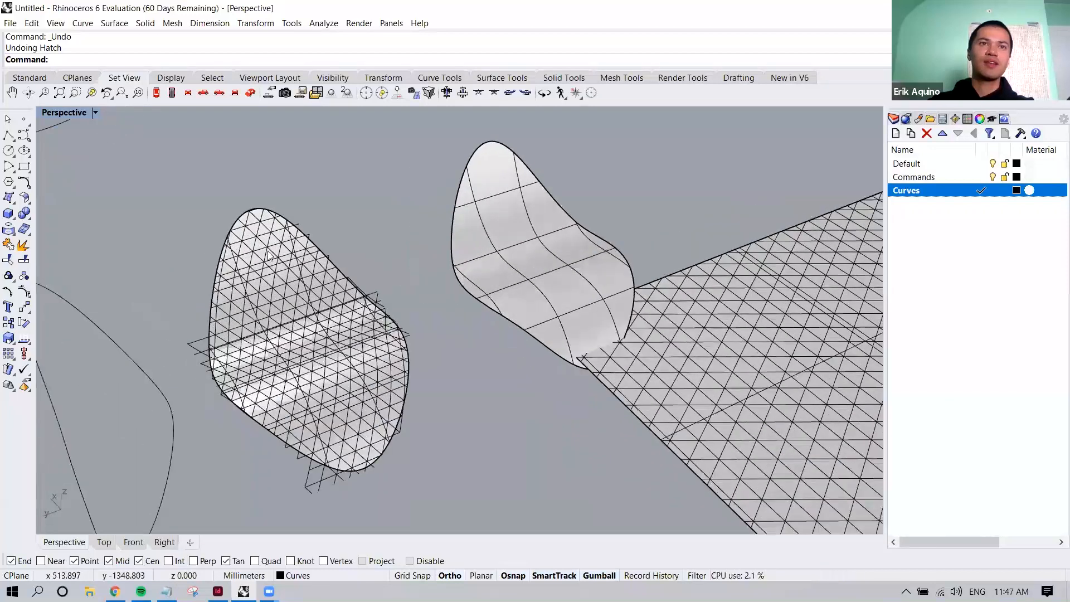
{"action": "scroll", "coordinate": [266, 285], "scroll_direction": "up", "scroll_amount": 3}
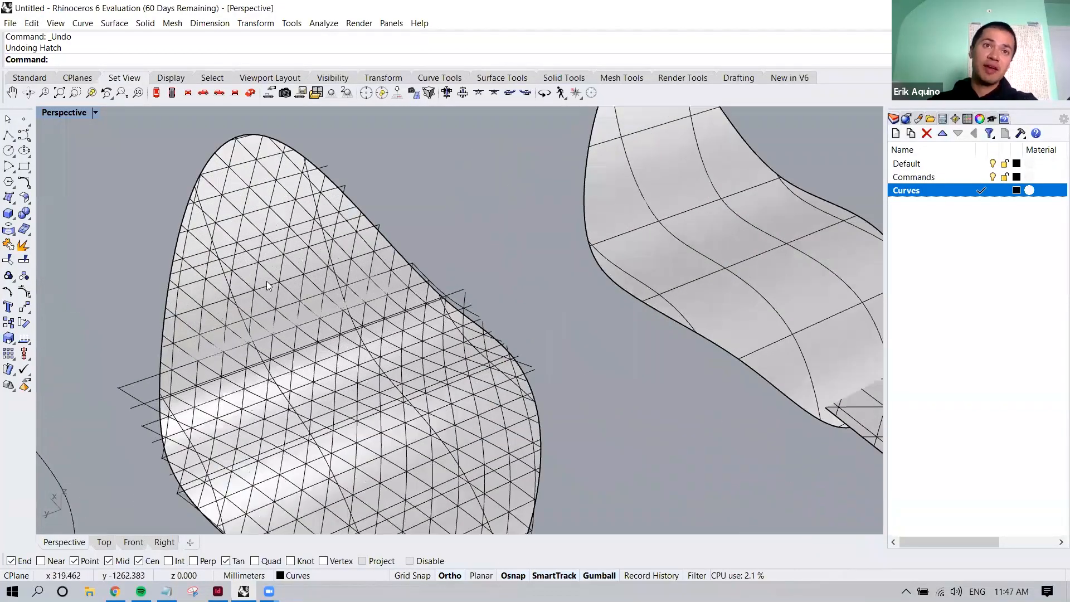
{"action": "left_click", "coordinate": [267, 285]}
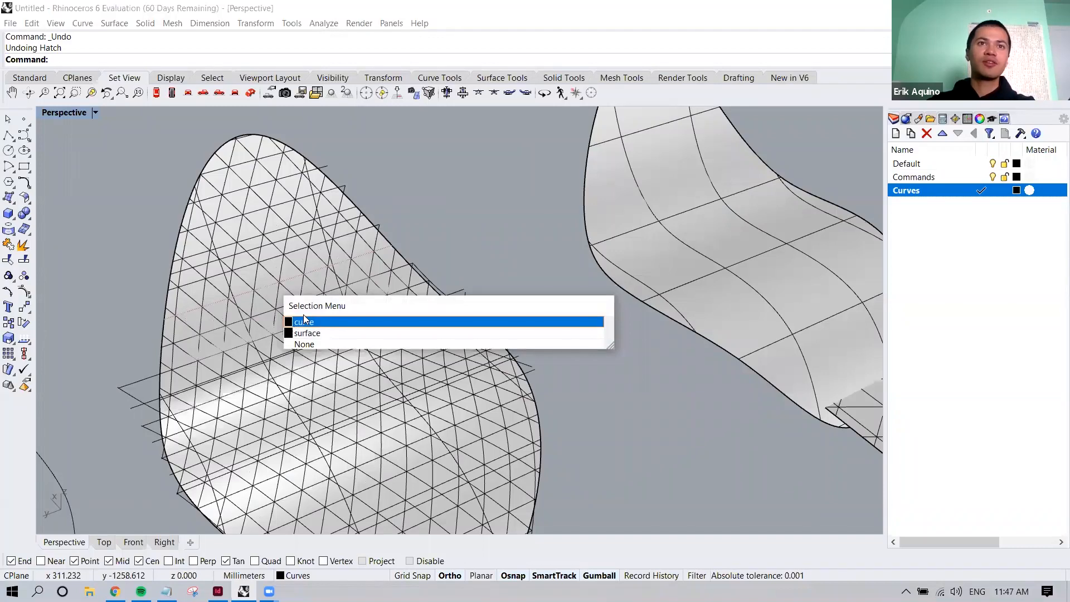
{"action": "scroll", "coordinate": [303, 315], "scroll_direction": "down", "scroll_amount": 10}
{"action": "left_click", "coordinate": [527, 347]}
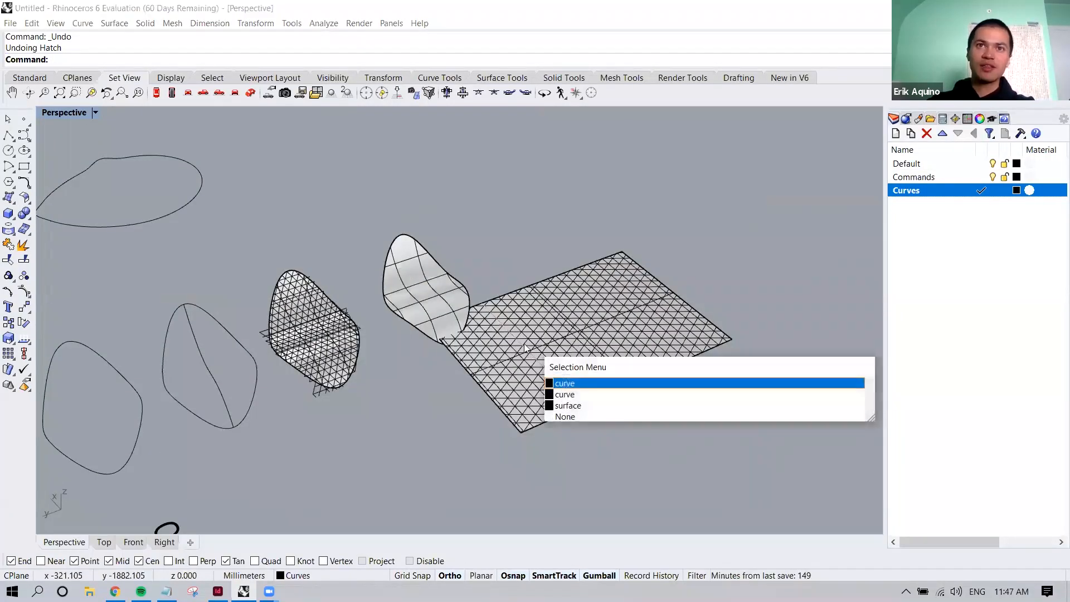
{"action": "left_click", "coordinate": [526, 249]}
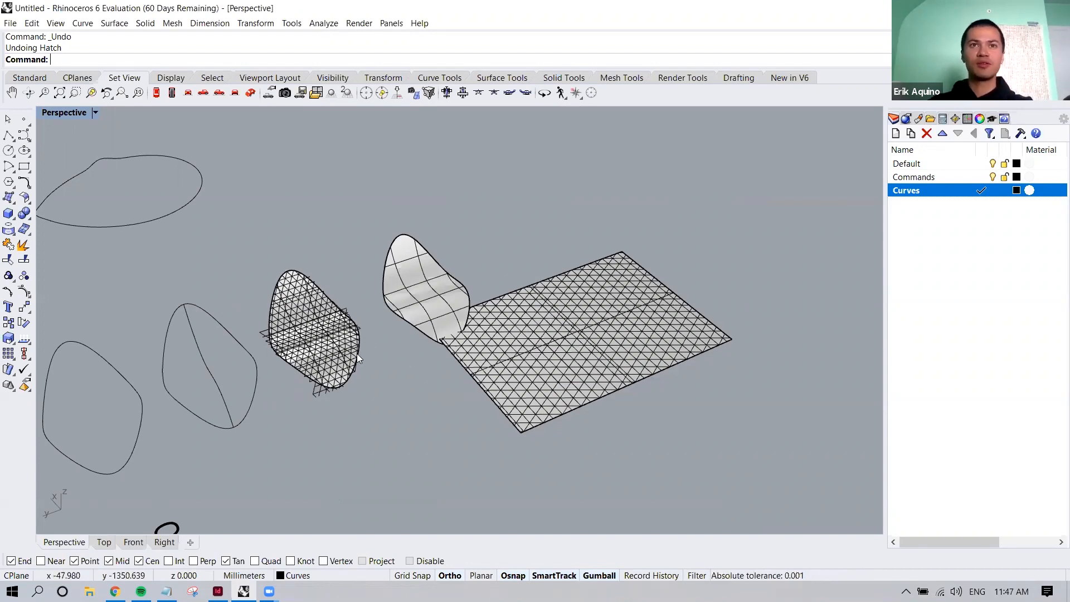
{"action": "right_click_drag", "start_coordinate": [363, 364], "coordinate": [376, 365], "text": "shift"}
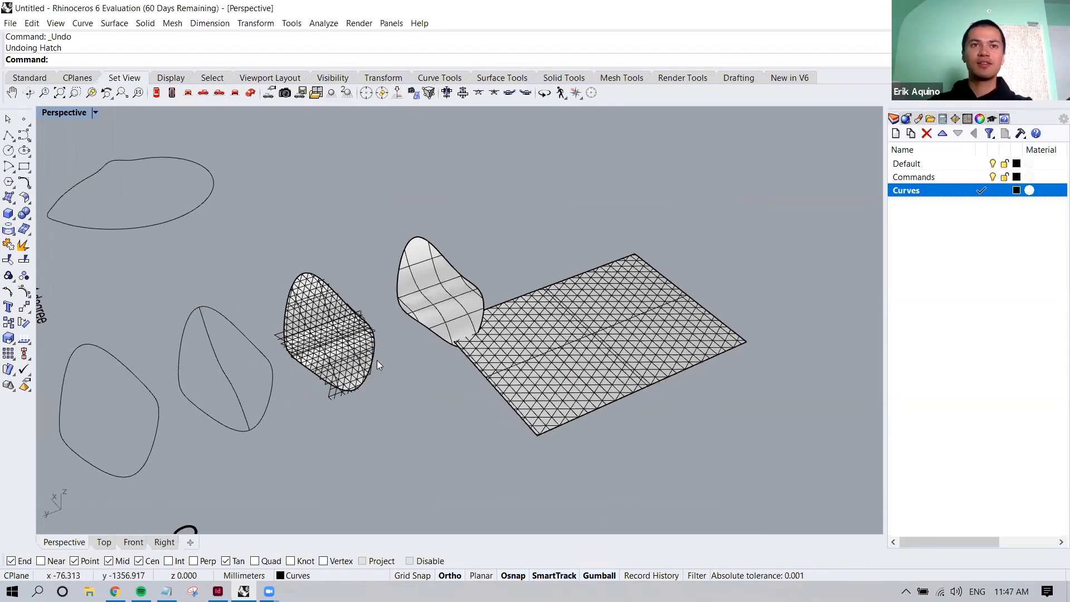
Select the plain copy of the patch surface beside the flat triangular grid
{"action": "left_click", "coordinate": [416, 298]}
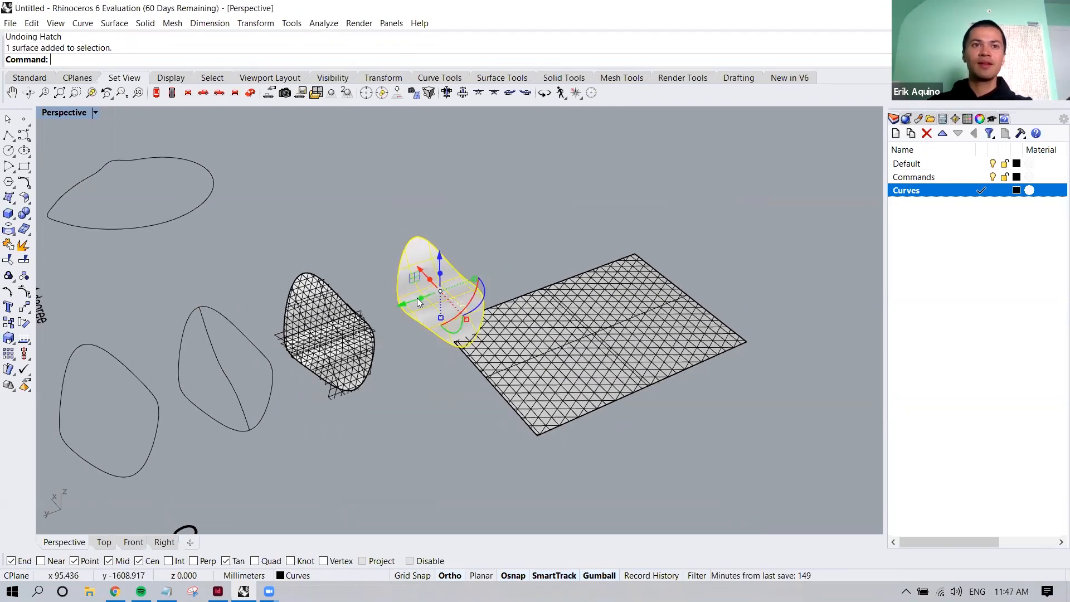
{"action": "scroll", "coordinate": [418, 301], "scroll_direction": "down", "scroll_amount": 4}
{"action": "scroll", "coordinate": [422, 329], "scroll_direction": "up", "scroll_amount": 5}
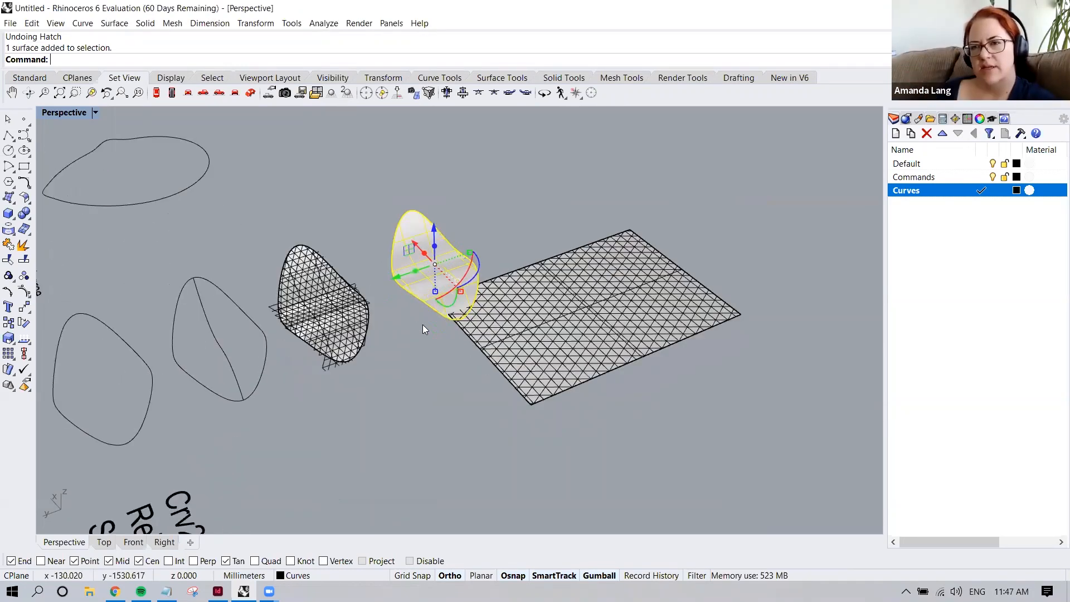
{"action": "key", "text": "Escape"}
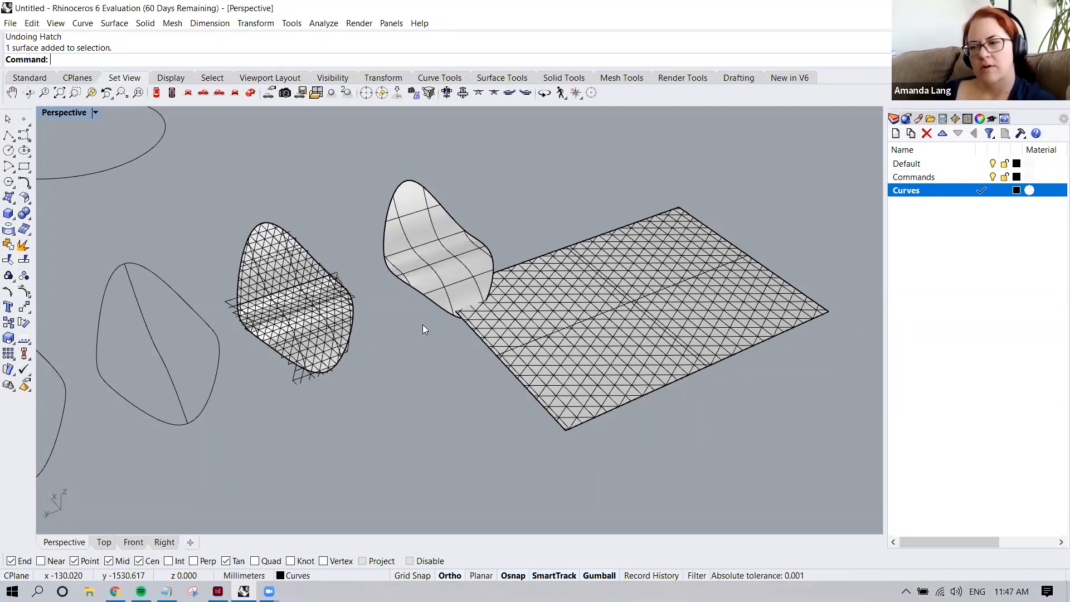
{"action": "right_click_drag", "start_coordinate": [403, 298], "coordinate": [442, 203]}
{"action": "left_click", "coordinate": [411, 238]}
{"action": "scroll", "coordinate": [410, 236], "scroll_direction": "up", "scroll_amount": 7}
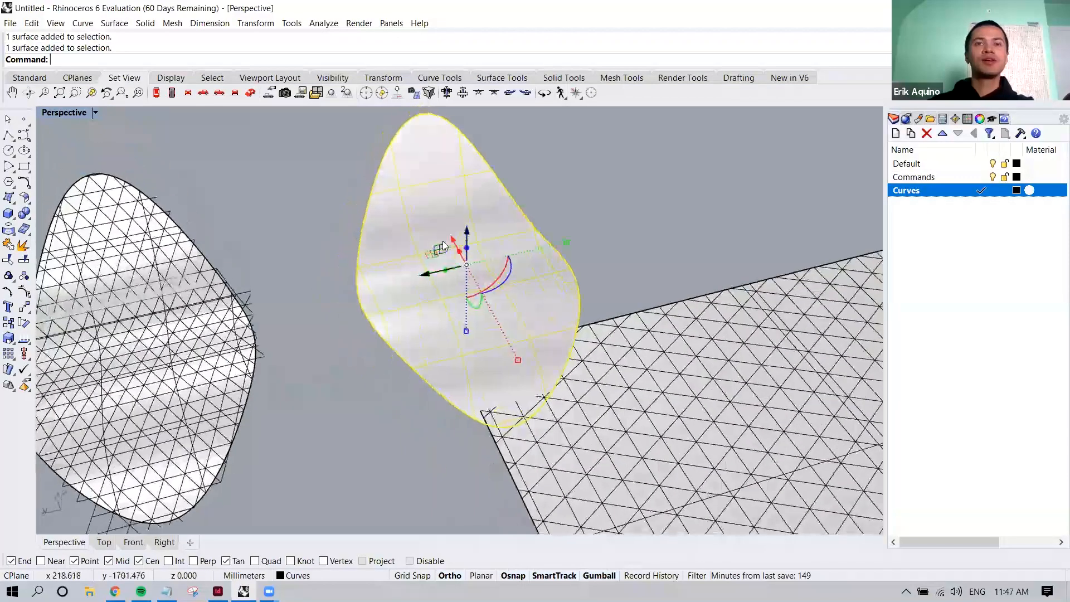
Turn on the control points of the selected plain patch surface with PointsOn
{"action": "type", "text": "PointsOn"}
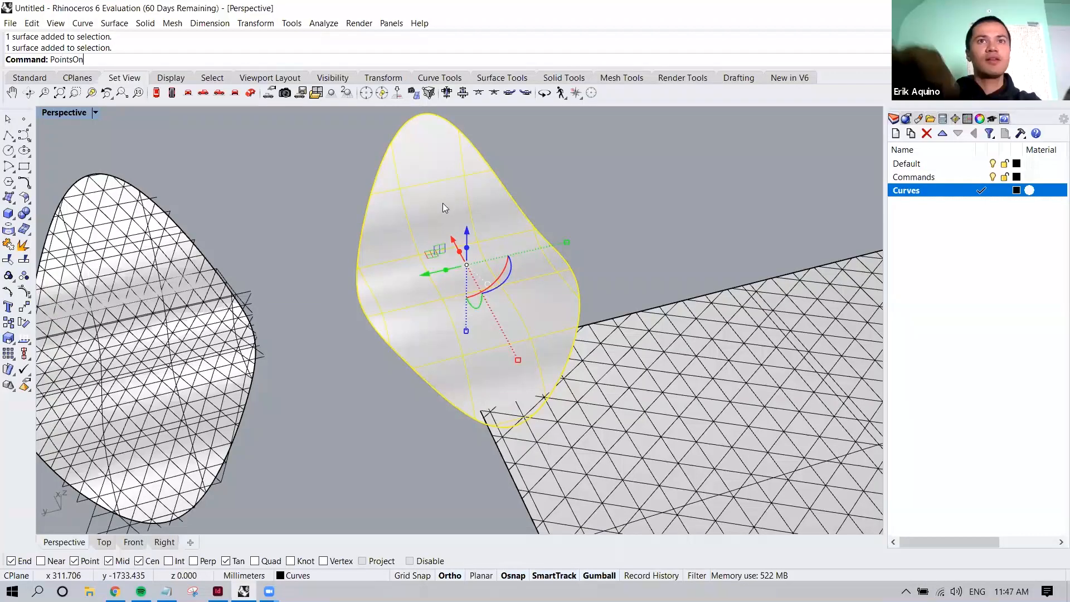
{"action": "key", "text": "Return"}
{"action": "right_click_drag", "start_coordinate": [439, 249], "coordinate": [406, 293]}
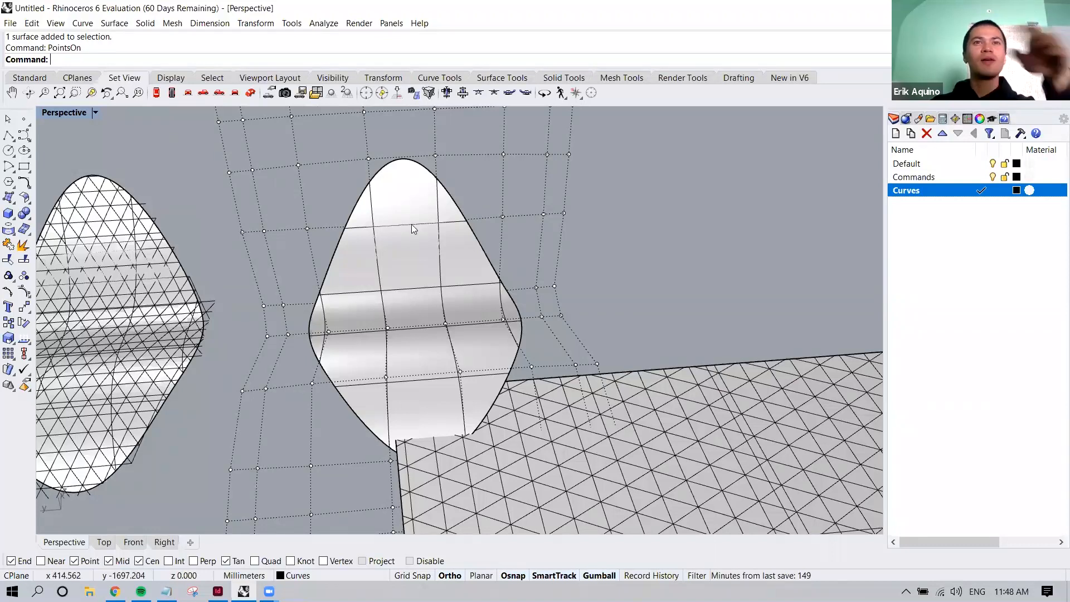
{"action": "right_click_drag", "start_coordinate": [413, 224], "coordinate": [472, 211]}
Try moving a control point beside the surface's upper tip 200 mm along the gumball's green axis, and undo the move
{"action": "left_click", "coordinate": [501, 223]}
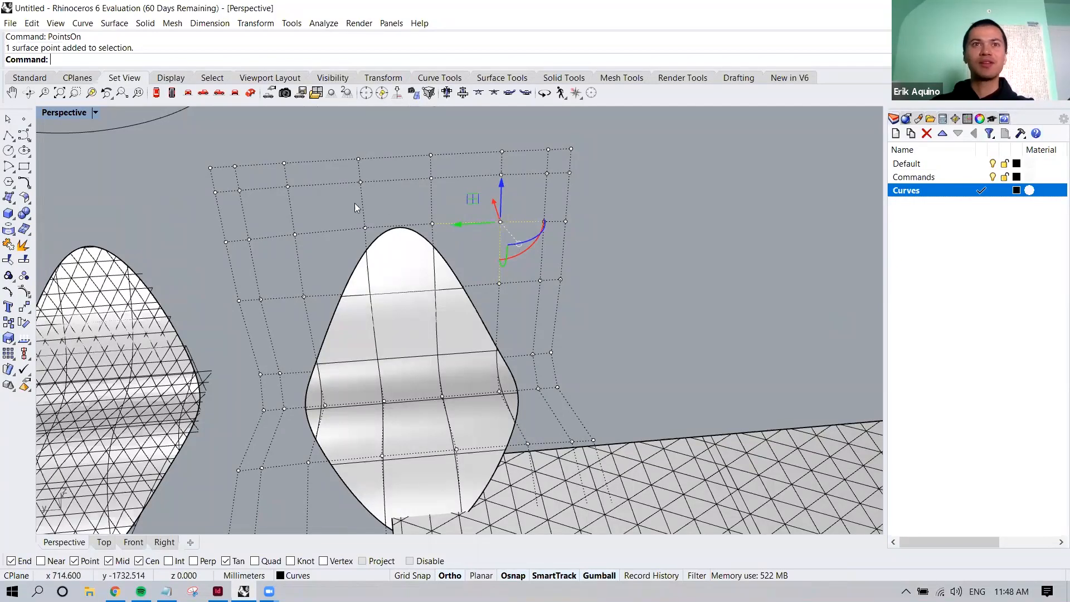
{"action": "left_click", "coordinate": [462, 228]}
{"action": "type", "text": "200"}
{"action": "key", "text": "Return"}
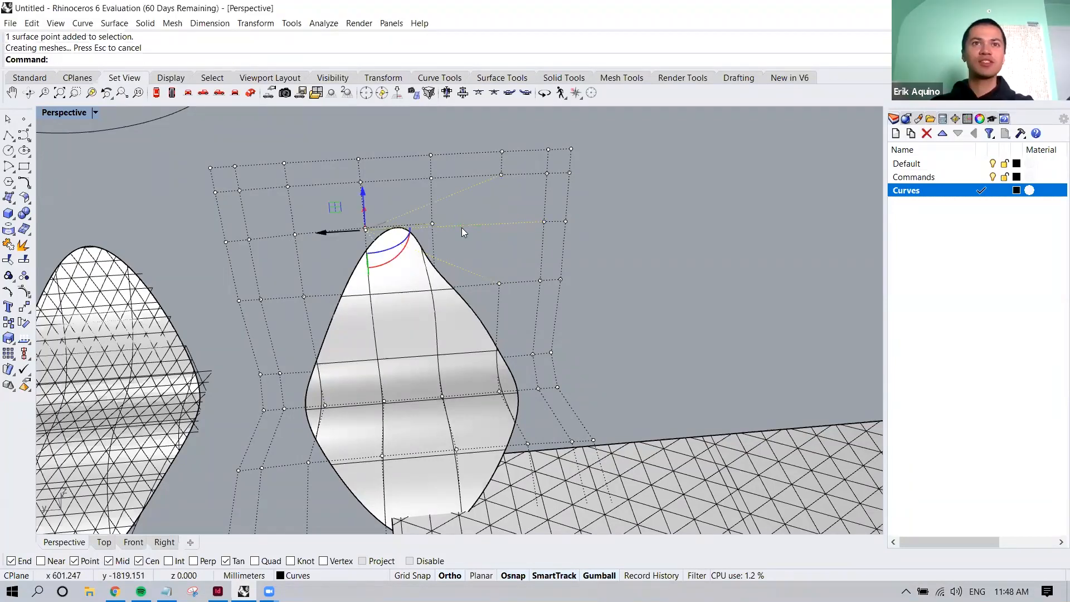
{"action": "key", "text": "ctrl+z"}
Move that control point -50 mm along the green axis and the point on the opposite side of the tip 50 mm
{"action": "left_click", "coordinate": [458, 224]}
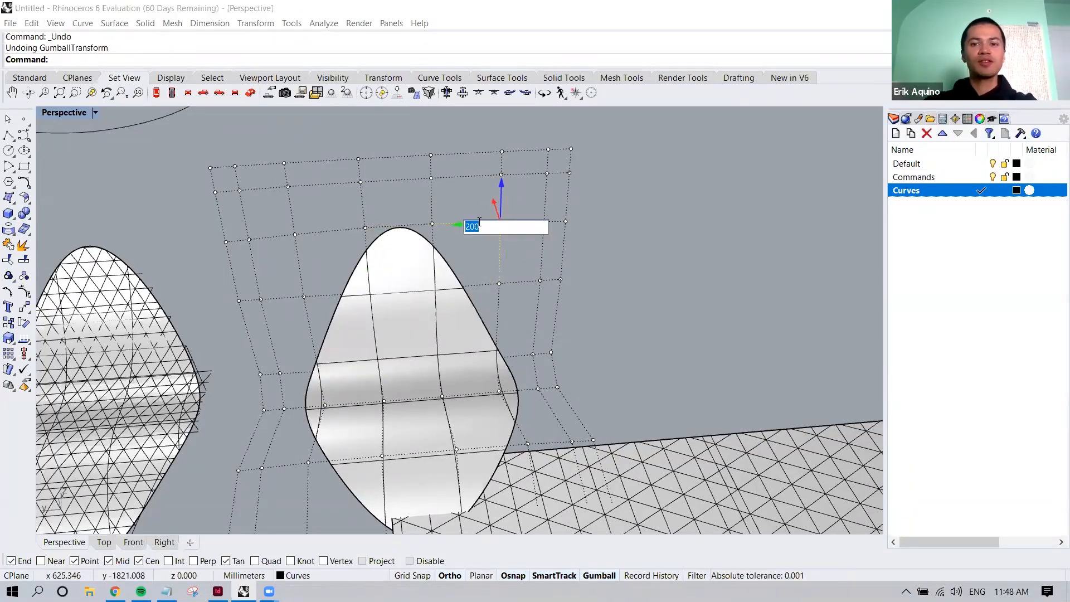
{"action": "type", "text": "-50"}
{"action": "key", "text": "Return"}
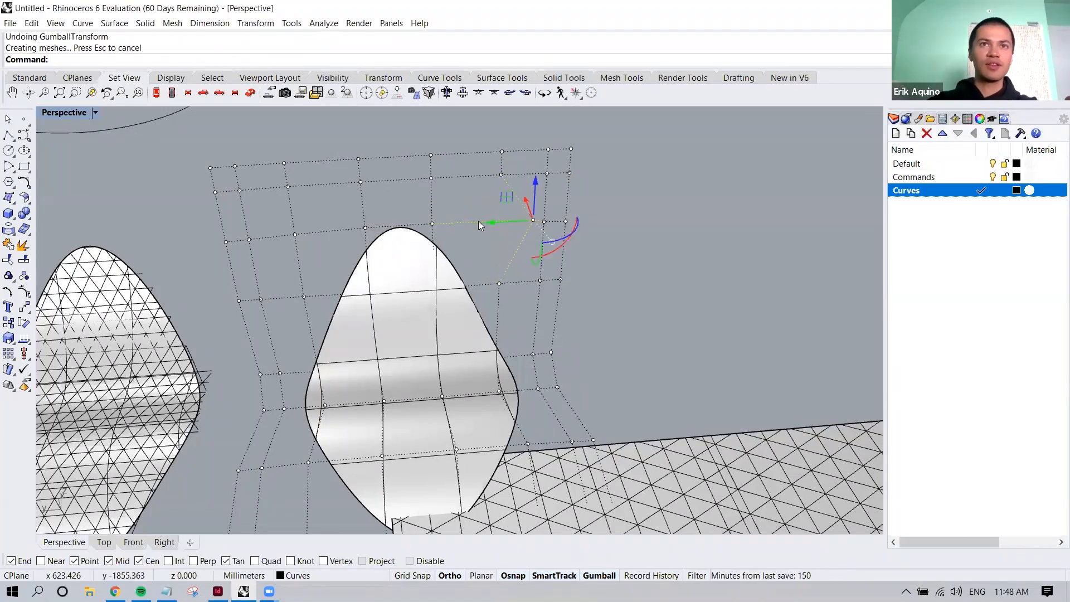
{"action": "left_click_drag", "start_coordinate": [287, 225], "coordinate": [313, 251]}
{"action": "left_click", "coordinate": [250, 239]}
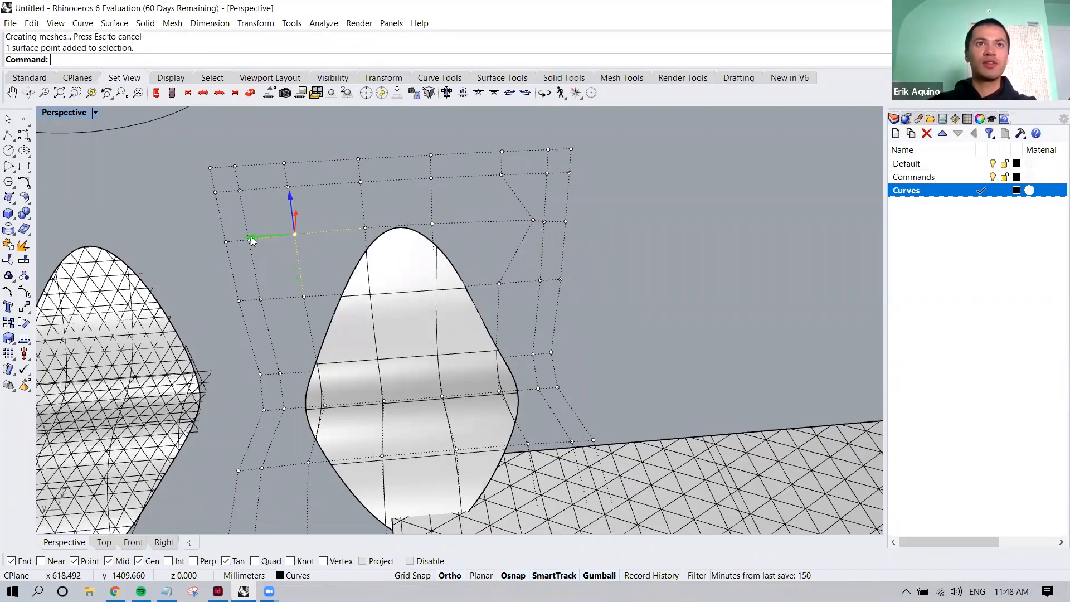
{"action": "type", "text": "50"}
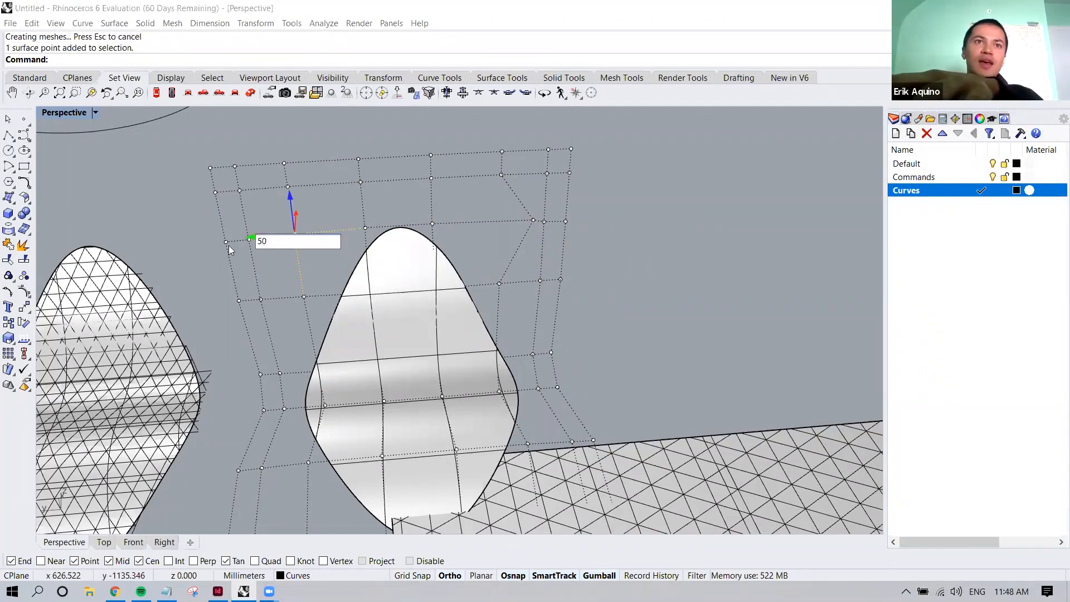
{"action": "key", "text": "Return"}
Undo both control-point moves and turn off the patch surface's control points
{"action": "right_click_drag", "start_coordinate": [524, 315], "coordinate": [534, 284]}
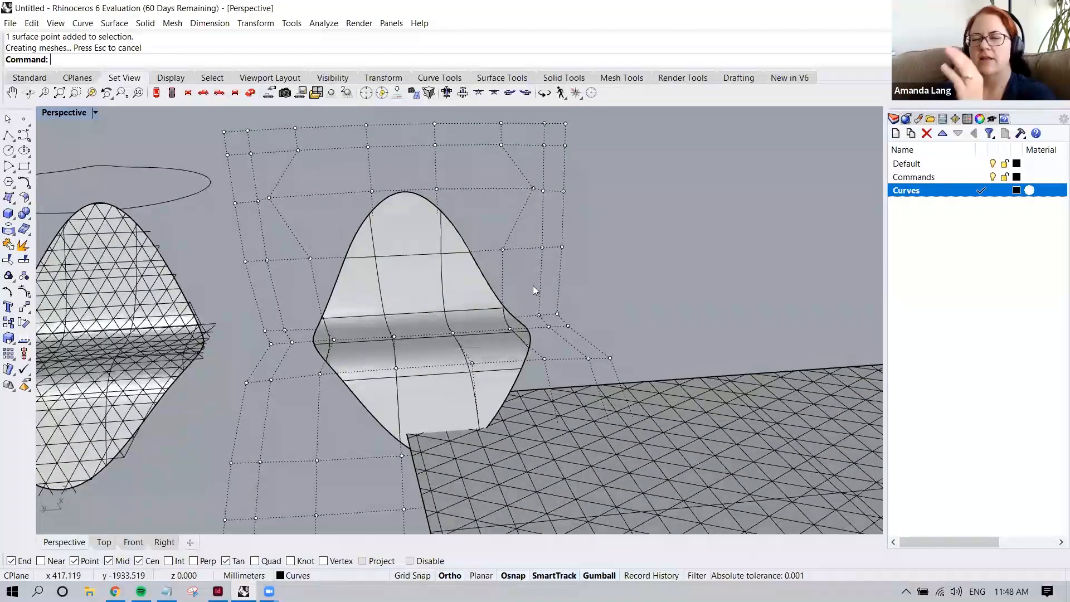
{"action": "scroll", "coordinate": [533, 285], "scroll_direction": "down", "scroll_amount": 3}
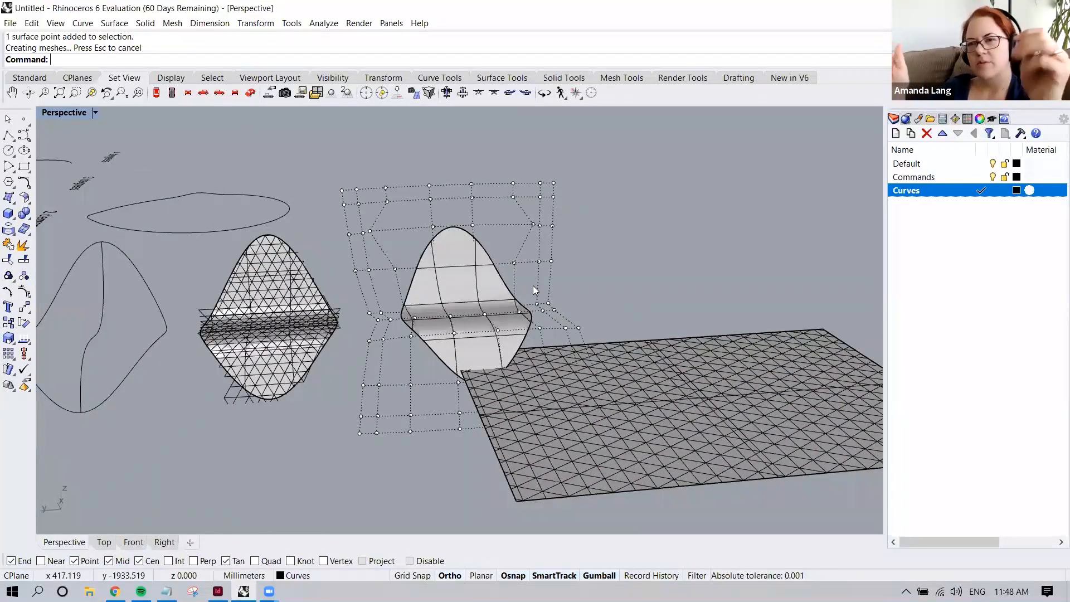
{"action": "key", "text": "ctrl+z"}
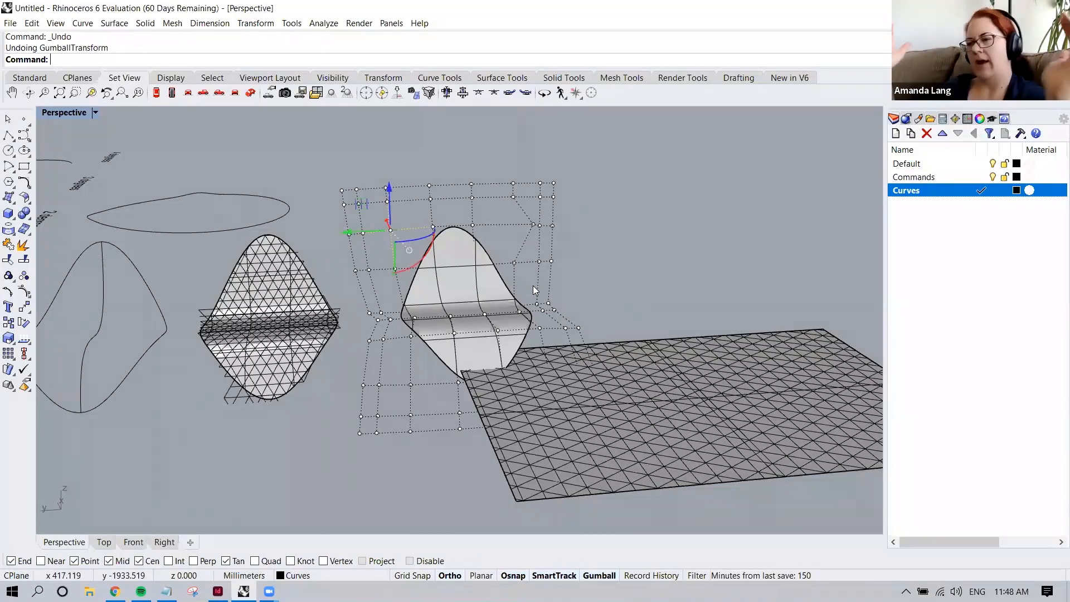
{"action": "key", "text": "ctrl+z"}
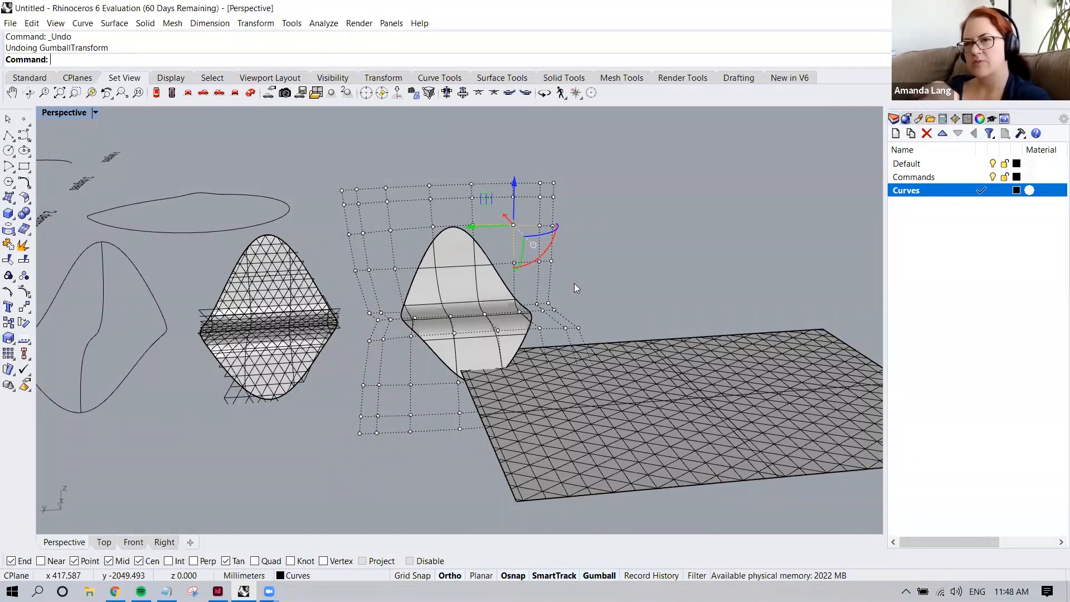
{"action": "right_click_drag", "start_coordinate": [564, 300], "coordinate": [564, 302]}
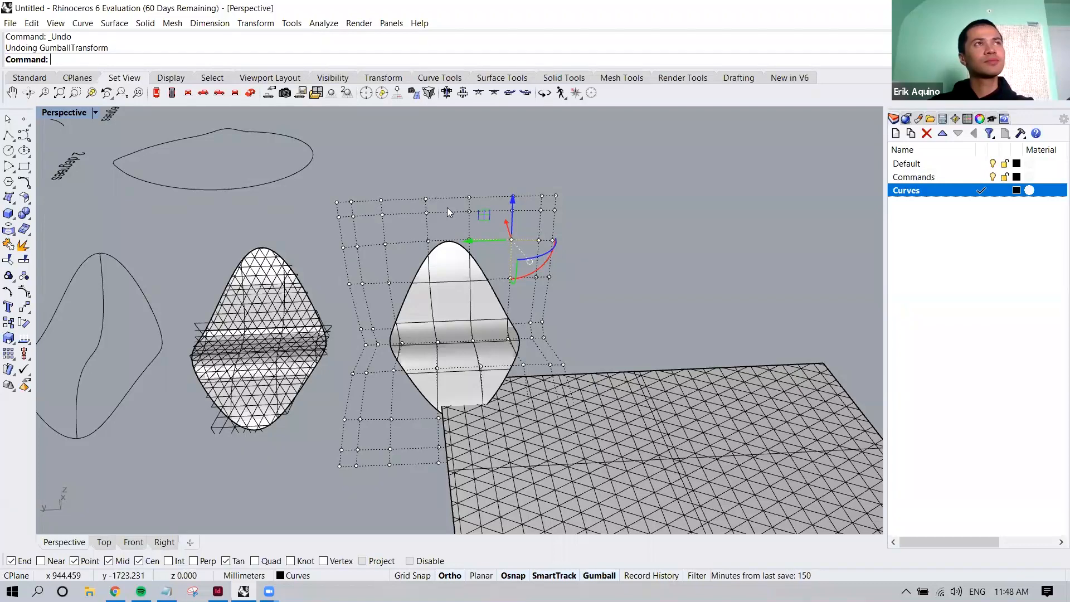
{"action": "scroll", "coordinate": [453, 256], "scroll_direction": "up", "scroll_amount": 2}
{"action": "right_click_drag", "start_coordinate": [458, 254], "coordinate": [546, 241]}
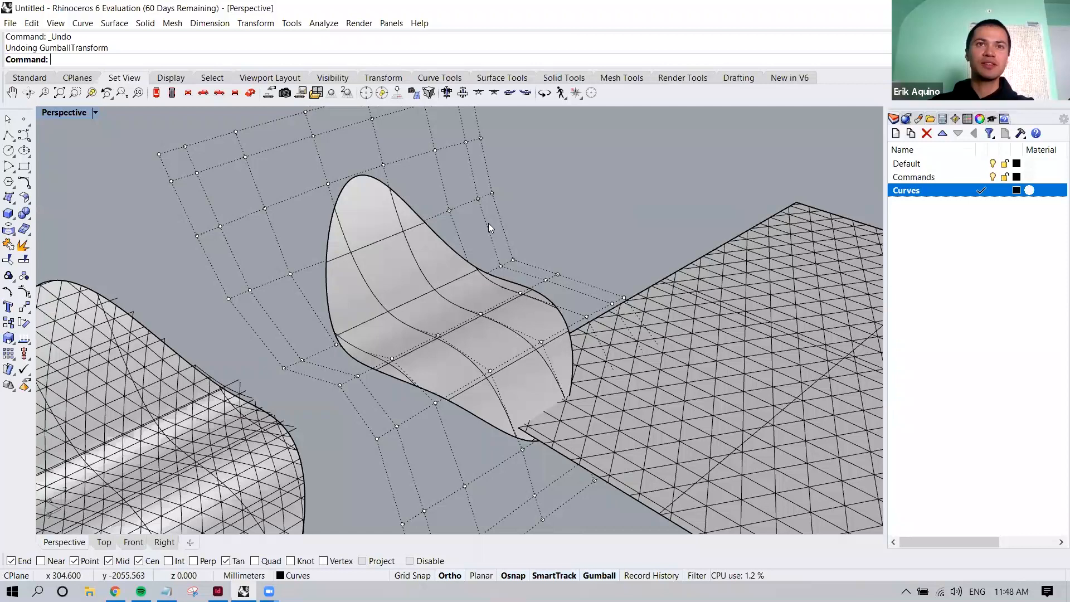
{"action": "key", "text": "Escape"}
Select the plain patch surface and move it with the gumball away from the corner of the flat triangular grid
{"action": "left_click", "coordinate": [411, 225]}
{"action": "right_click_drag", "start_coordinate": [425, 315], "coordinate": [485, 312]}
{"action": "left_click_drag", "start_coordinate": [476, 320], "coordinate": [316, 267]}
{"action": "mouse_move", "coordinate": [415, 292]}
{"action": "right_mouse_down"}
{"action": "mouse_move", "coordinate": [384, 286]}
{"action": "mouse_move", "coordinate": [405, 286]}
{"action": "right_mouse_up"}
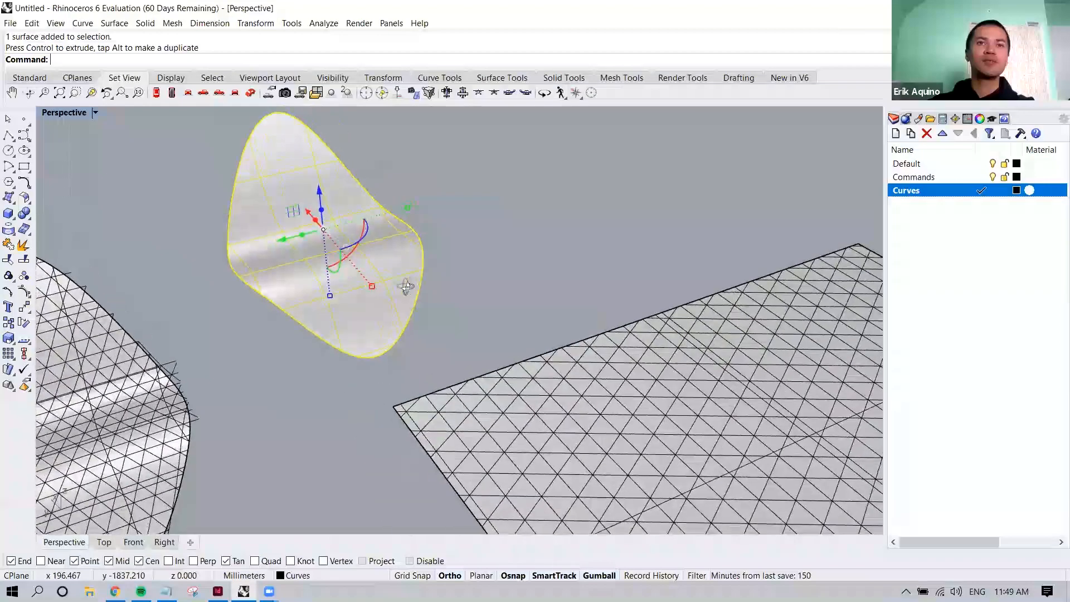
Create a Patch surface through the closed outline and its inner curve beside the flowed grid, with 40 U spans and 40 V spans
{"action": "scroll", "coordinate": [347, 323], "scroll_direction": "down", "scroll_amount": 5}
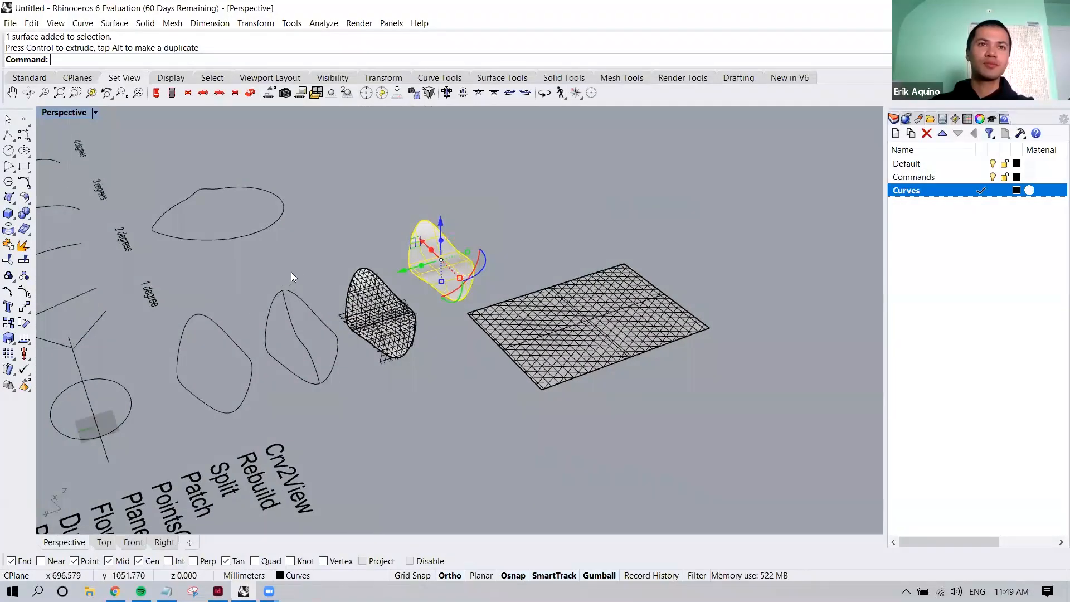
{"action": "type", "text": "Patch"}
{"action": "key", "text": "Return"}
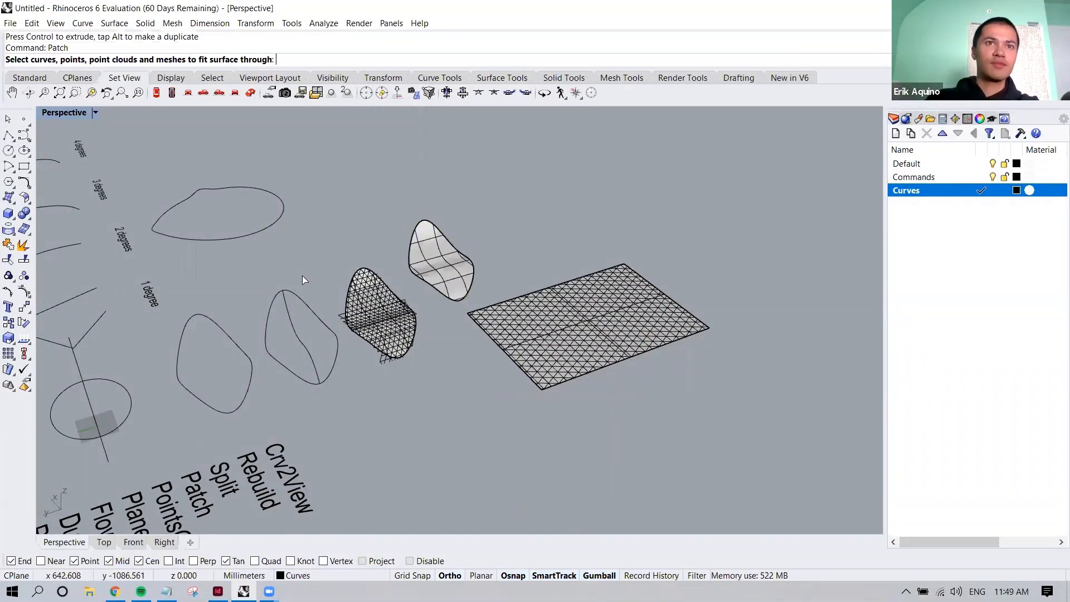
{"action": "left_click", "coordinate": [291, 310]}
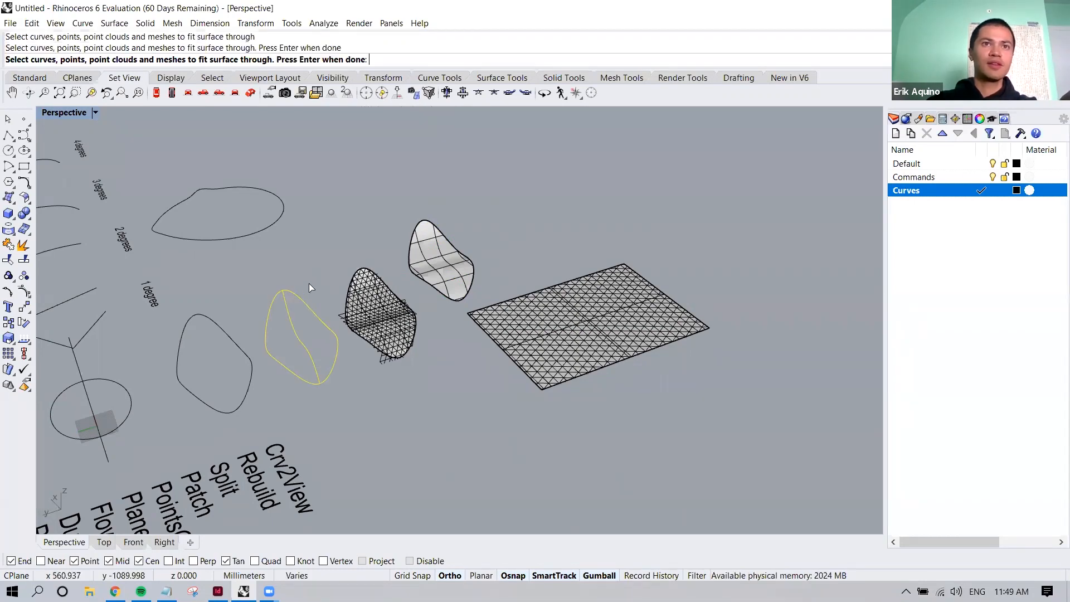
{"action": "key", "text": "Return"}
{"action": "double_click", "coordinate": [646, 272]}
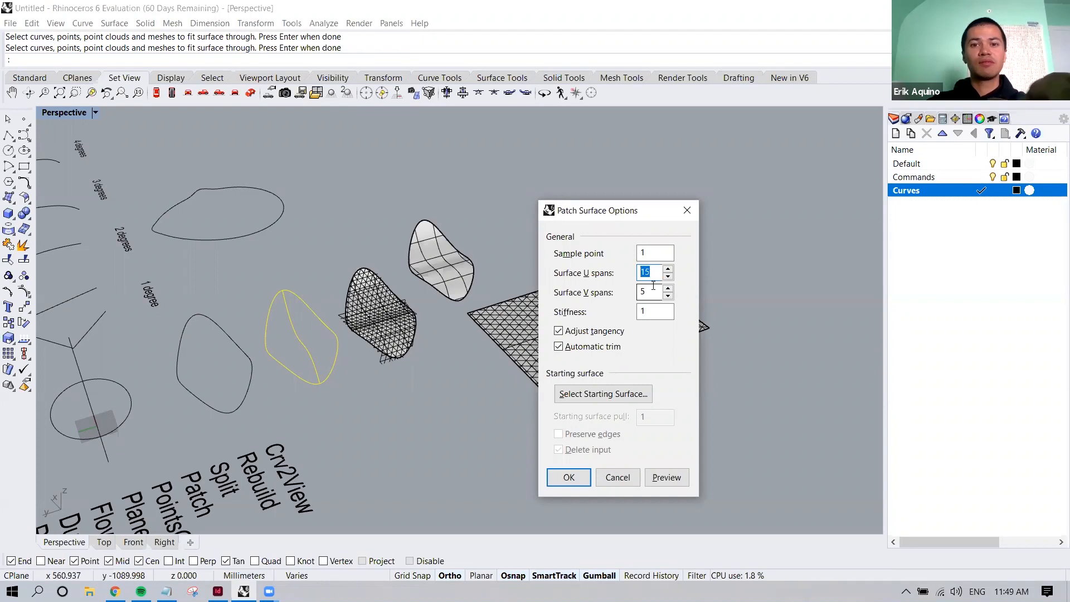
{"action": "type", "text": "0"}
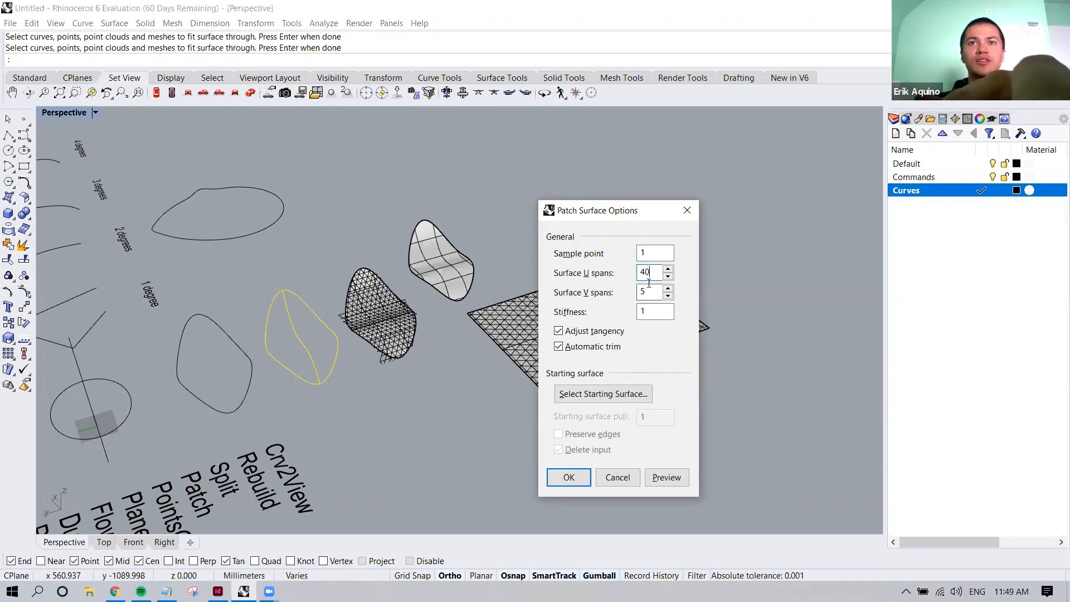
{"action": "type", "text": "40"}
{"action": "left_click", "coordinate": [656, 477]}
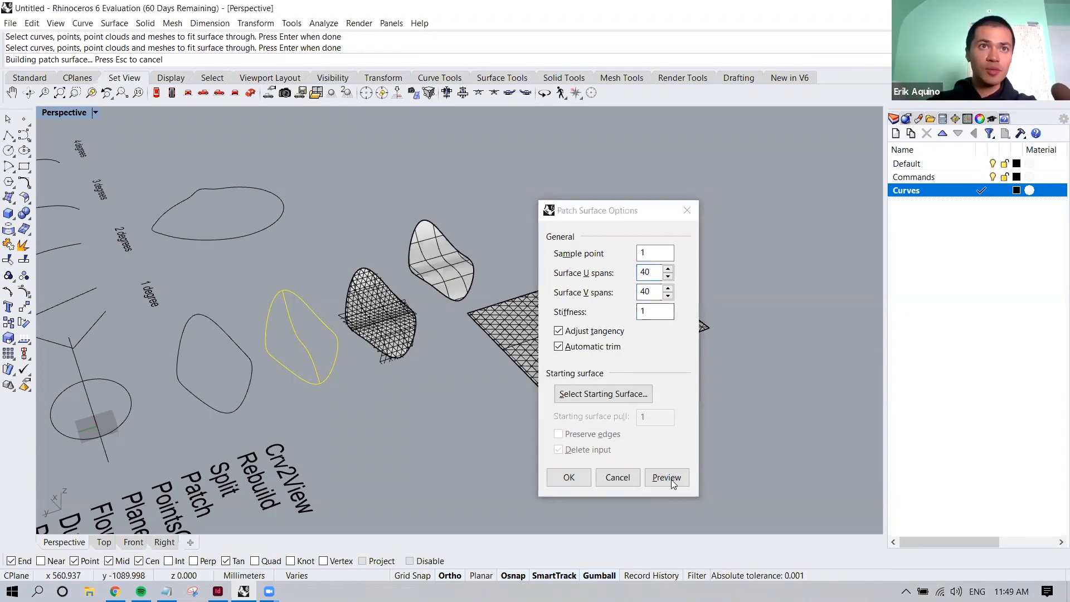
{"action": "left_click", "coordinate": [569, 477]}
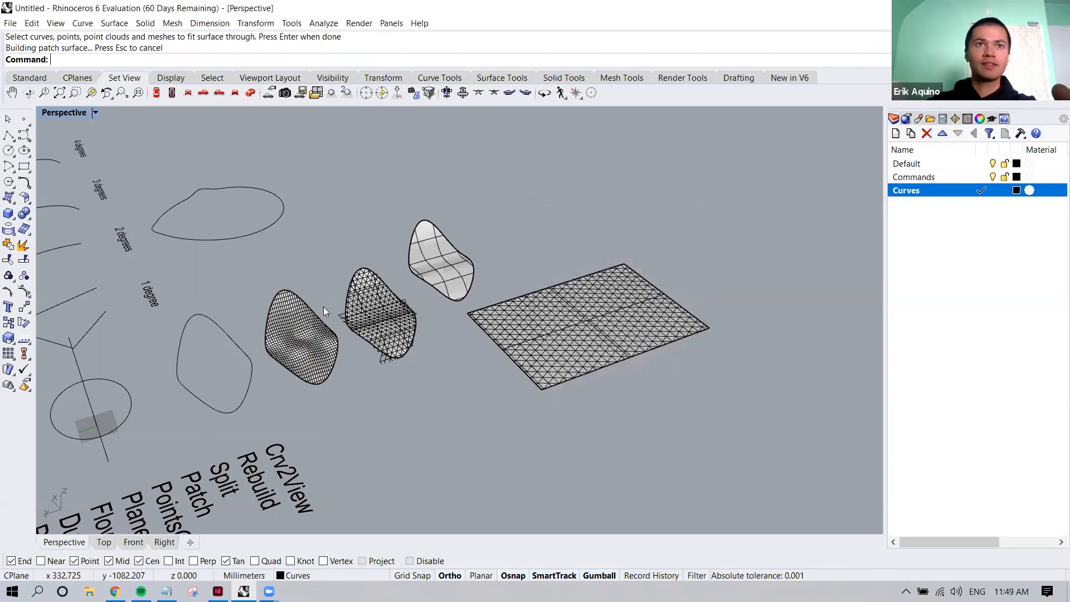
Select the dense new patch surface and move it with the gumball beside the plain patch surface for comparison
{"action": "scroll", "coordinate": [323, 307], "scroll_direction": "up", "scroll_amount": 3}
{"action": "left_click", "coordinate": [304, 336]}
{"action": "right_click_drag", "start_coordinate": [224, 395], "coordinate": [133, 466], "text": "shift"}
{"action": "left_click_drag", "start_coordinate": [133, 458], "coordinate": [458, 354]}
{"action": "scroll", "coordinate": [546, 296], "scroll_direction": "up", "scroll_amount": 4}
{"action": "left_click", "coordinate": [457, 353]}
{"action": "scroll", "coordinate": [467, 344], "scroll_direction": "up", "scroll_amount": 5}
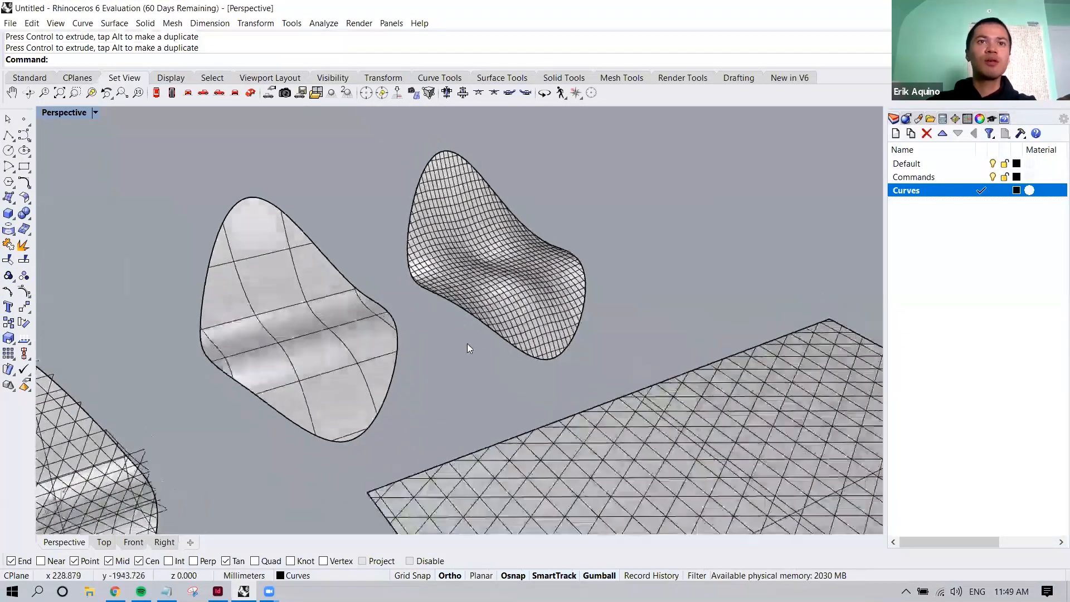
Apply Zebra stripe analysis to both the plain patch surface and the dense 40-span patch surface
{"action": "right_click_drag", "start_coordinate": [505, 346], "coordinate": [526, 345], "text": "shift"}
{"action": "right_click_drag", "start_coordinate": [530, 233], "coordinate": [585, 250]}
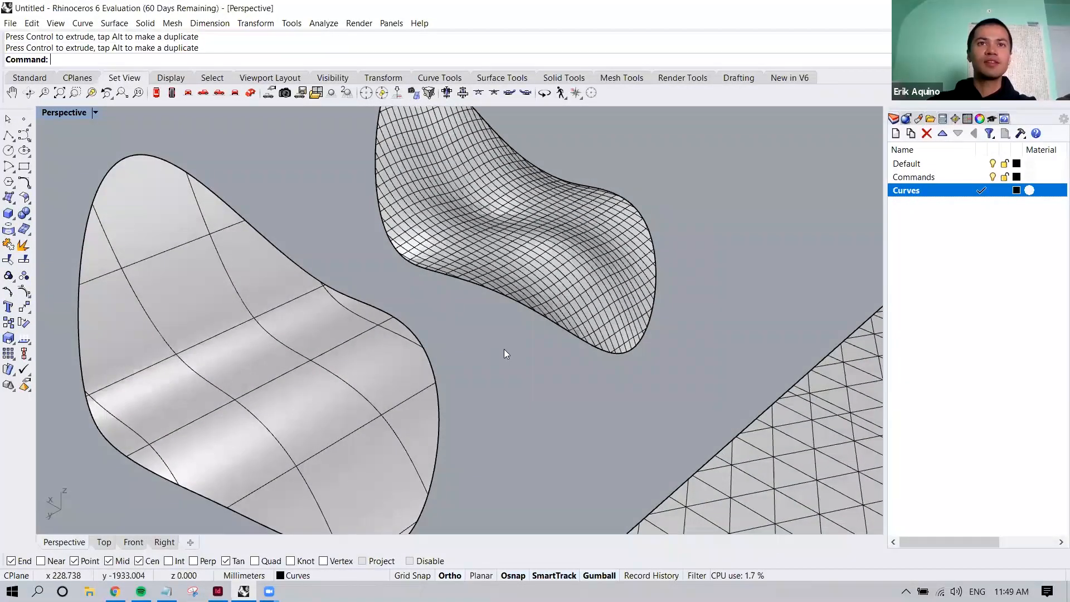
{"action": "type", "text": "ZE"}
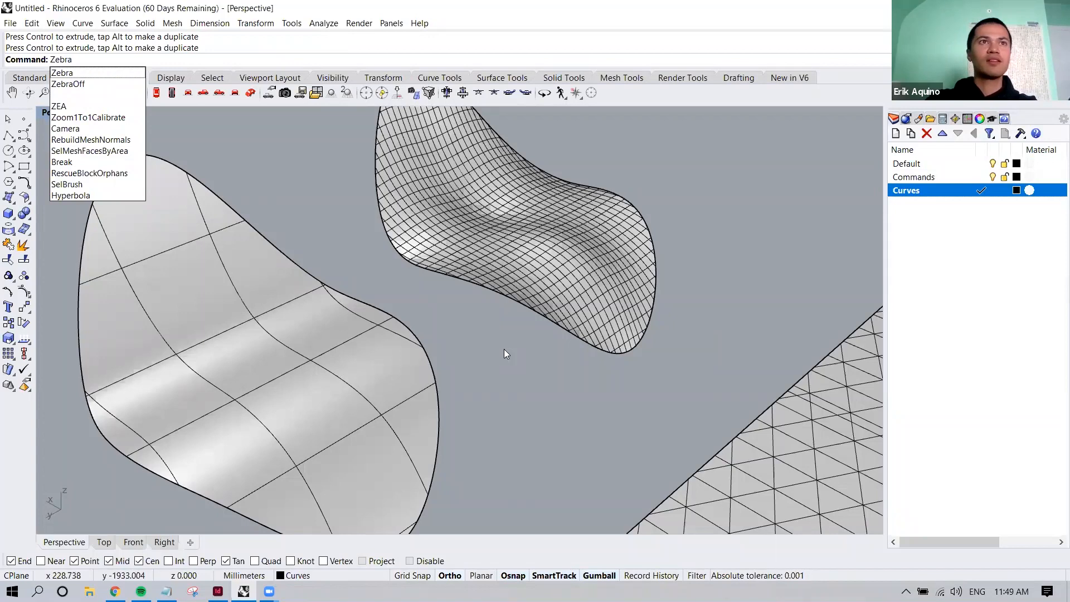
{"action": "key", "text": "Return"}
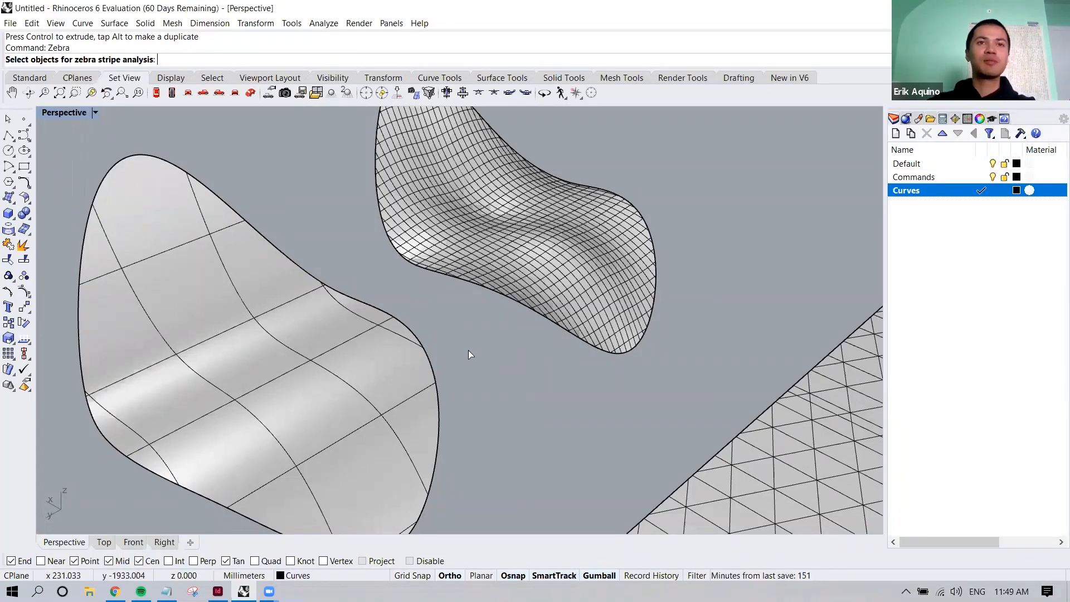
{"action": "left_click", "coordinate": [349, 352]}
{"action": "left_click", "coordinate": [499, 253]}
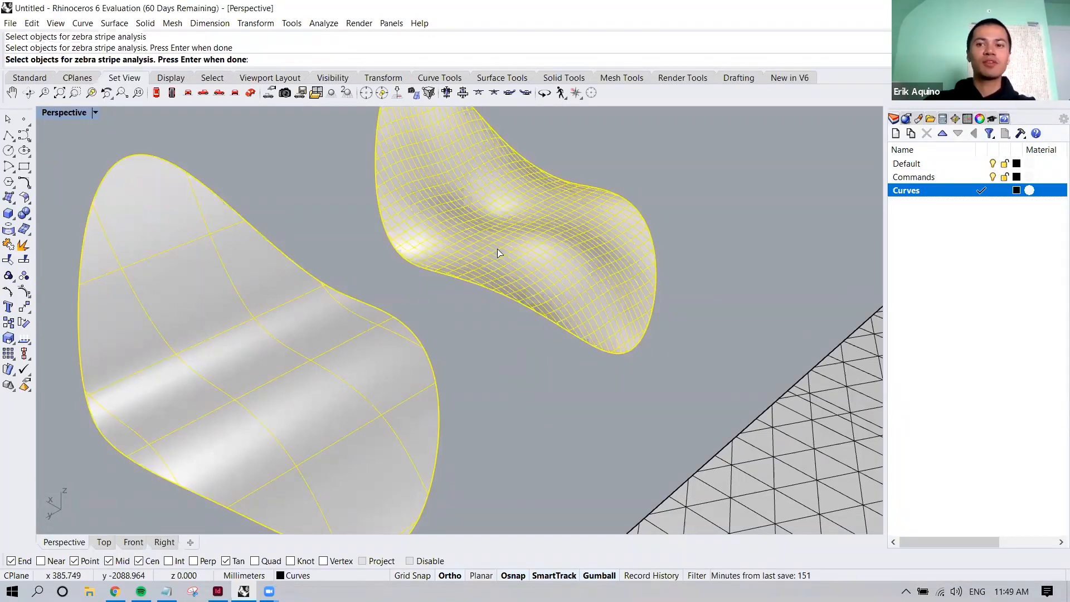
{"action": "key", "text": "Return"}
Compare the horizontal zebra stripes on the two patch surfaces from several angles and up close
{"action": "right_click_drag", "start_coordinate": [488, 262], "coordinate": [429, 331]}
{"action": "right_click_drag", "start_coordinate": [393, 287], "coordinate": [305, 216]}
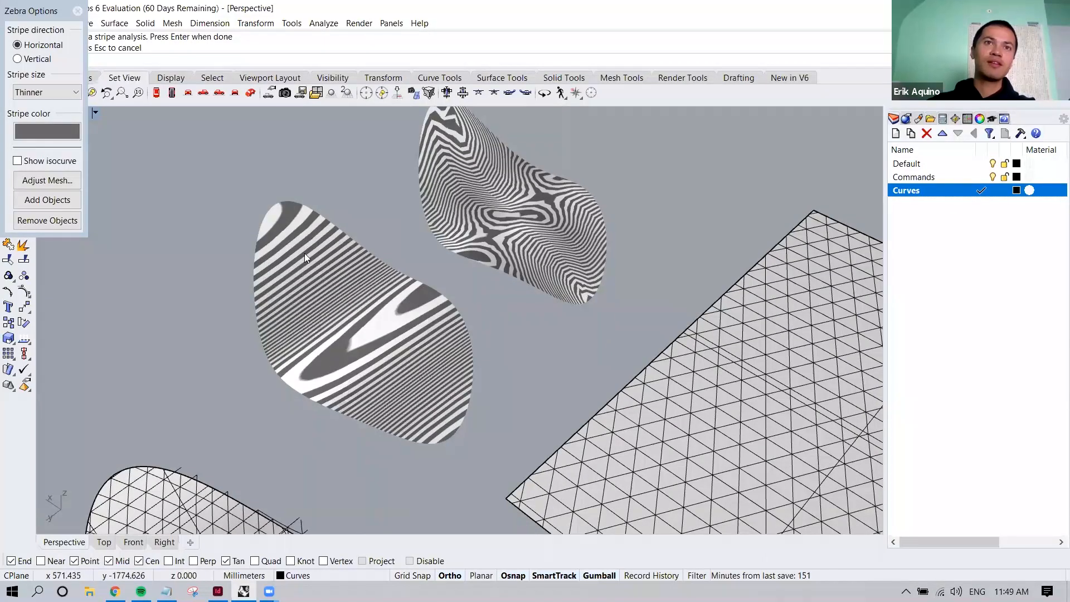
{"action": "right_click_drag", "start_coordinate": [374, 321], "coordinate": [410, 303]}
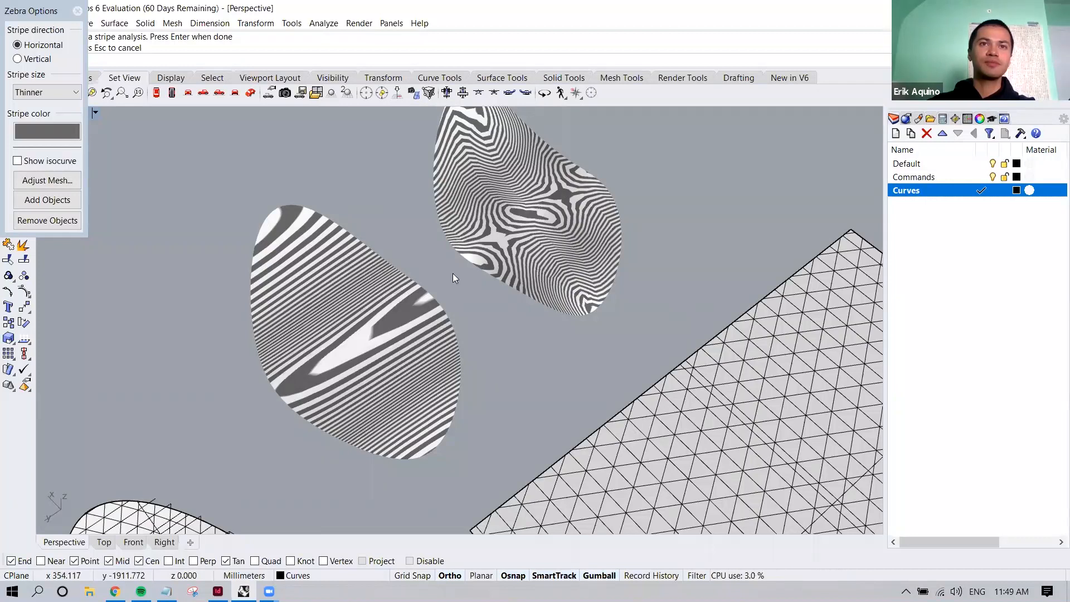
{"action": "right_click_drag", "start_coordinate": [424, 316], "coordinate": [301, 405], "text": "shift"}
{"action": "right_click_drag", "start_coordinate": [455, 276], "coordinate": [387, 322]}
{"action": "scroll", "coordinate": [447, 294], "scroll_direction": "up", "scroll_amount": 4}
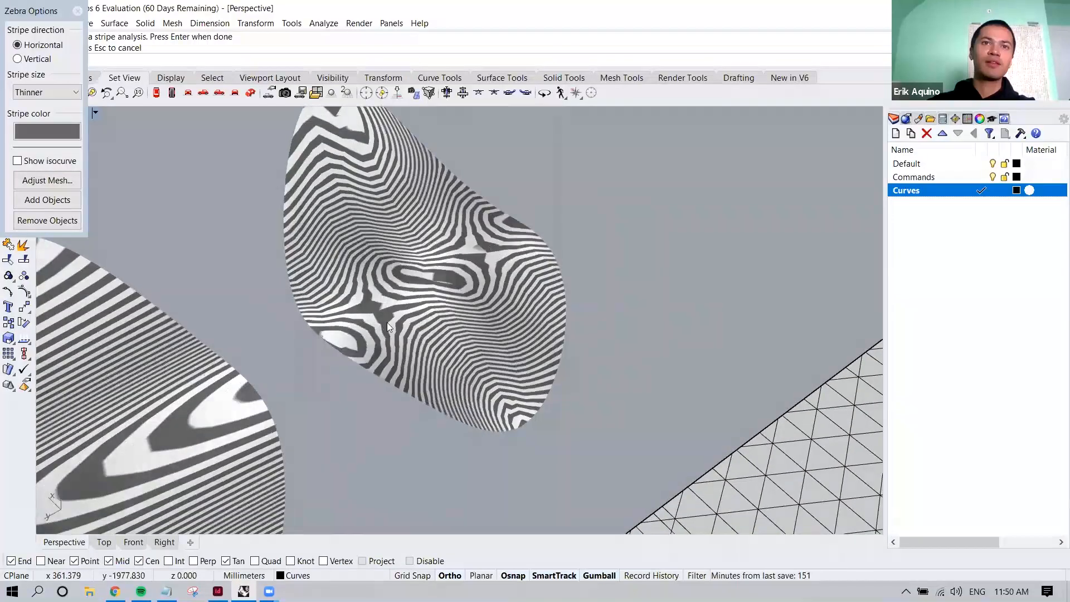
{"action": "right_click_drag", "start_coordinate": [515, 328], "coordinate": [488, 421]}
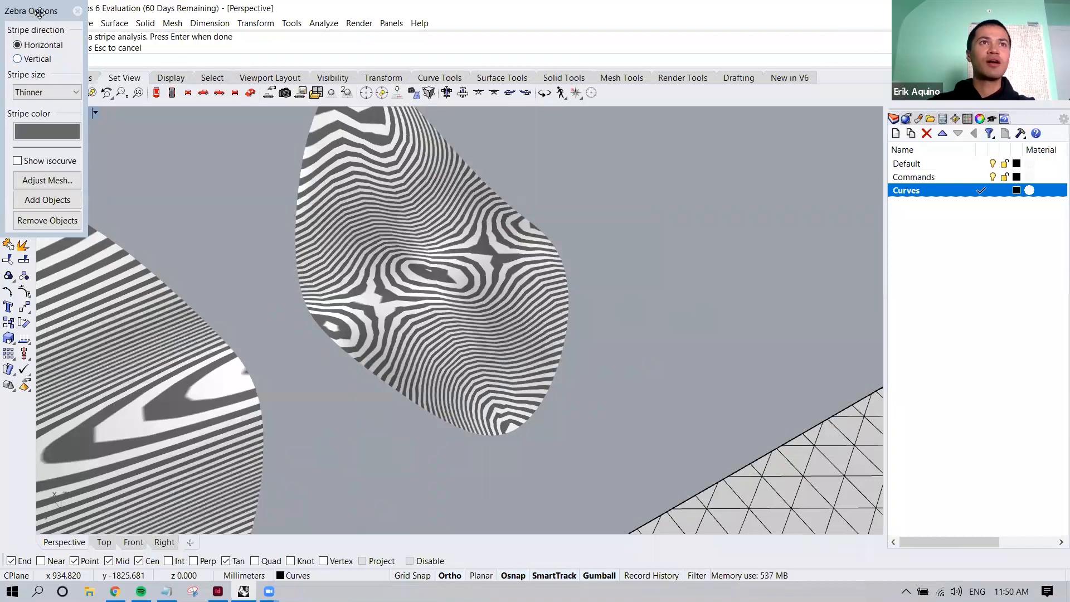
Set the zebra stripe direction to Vertical and compare the stripes on both patch surfaces
{"action": "left_click_drag", "start_coordinate": [39, 11], "coordinate": [253, 111]}
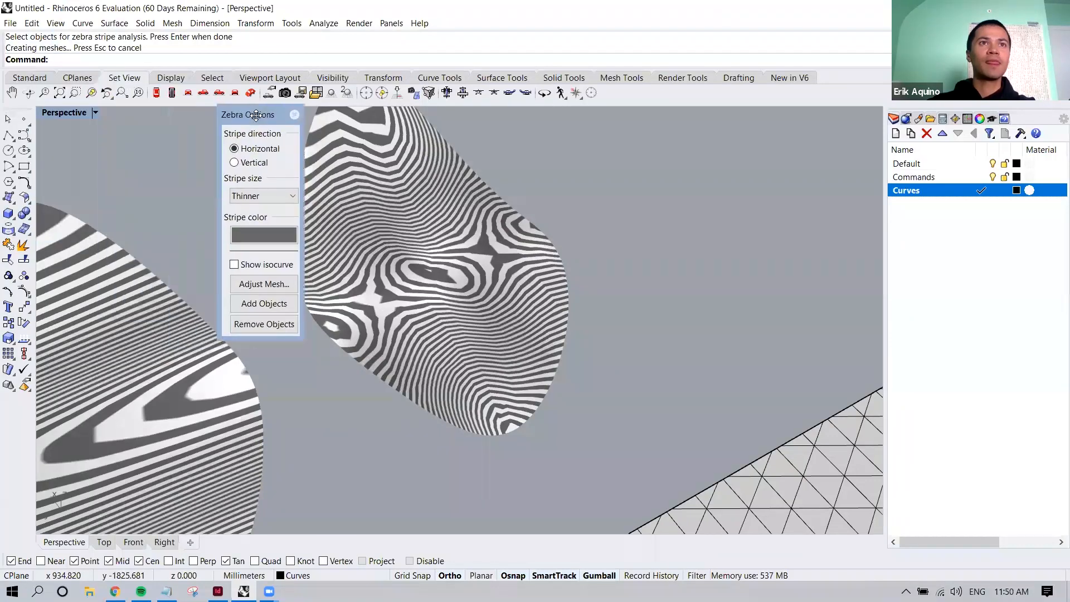
{"action": "left_click", "coordinate": [237, 160]}
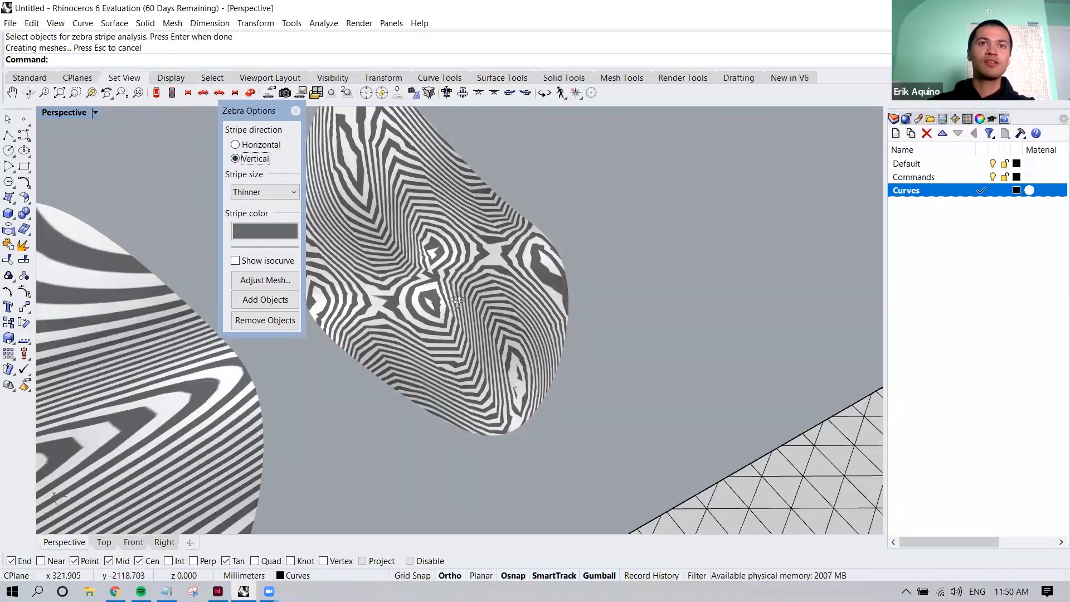
{"action": "scroll", "coordinate": [456, 292], "scroll_direction": "down", "scroll_amount": 3}
{"action": "right_click_drag", "start_coordinate": [432, 230], "coordinate": [549, 271], "text": "shift"}
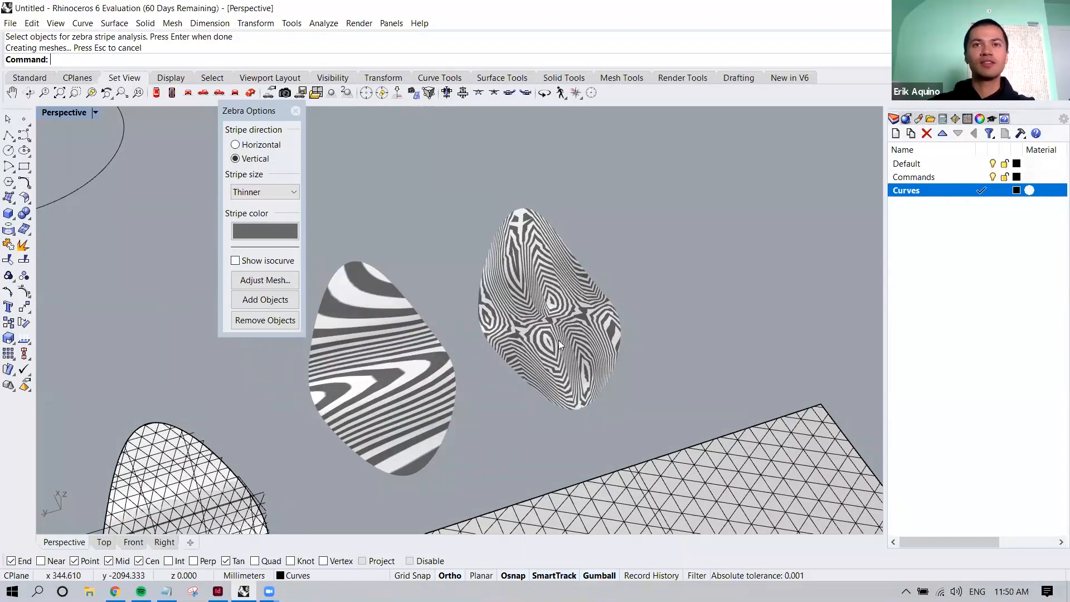
{"action": "right_click_drag", "start_coordinate": [383, 348], "coordinate": [373, 173]}
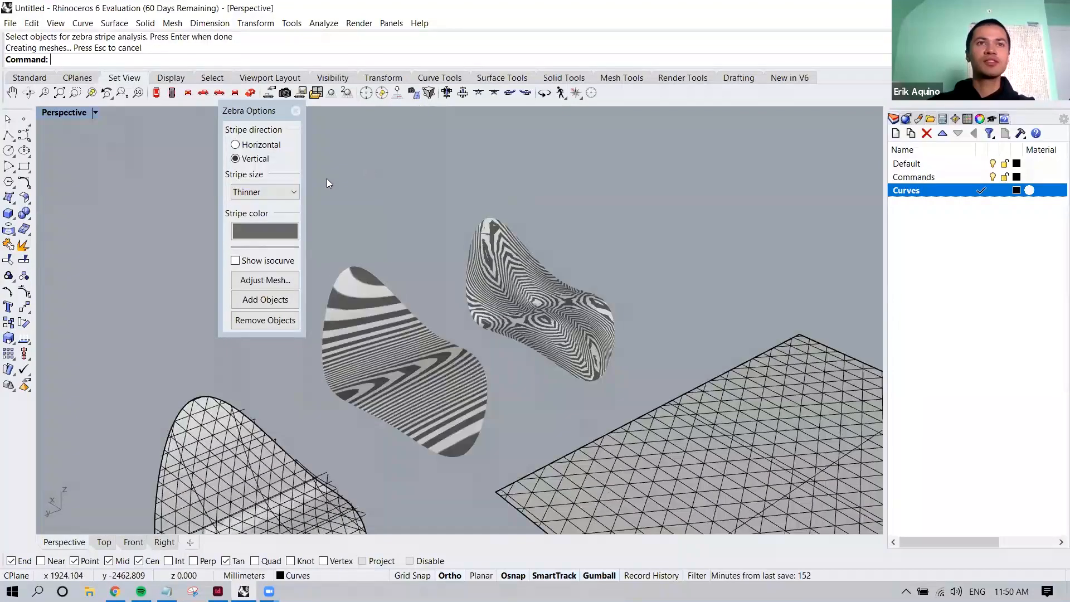
End the zebra analysis and compare the shading and isocurves of the plain and dense patch surfaces from several angles
{"action": "left_click", "coordinate": [296, 111]}
{"action": "scroll", "coordinate": [457, 357], "scroll_direction": "up", "scroll_amount": 3}
{"action": "right_click_drag", "start_coordinate": [462, 357], "coordinate": [600, 376]}
{"action": "scroll", "coordinate": [600, 375], "scroll_direction": "up", "scroll_amount": 2}
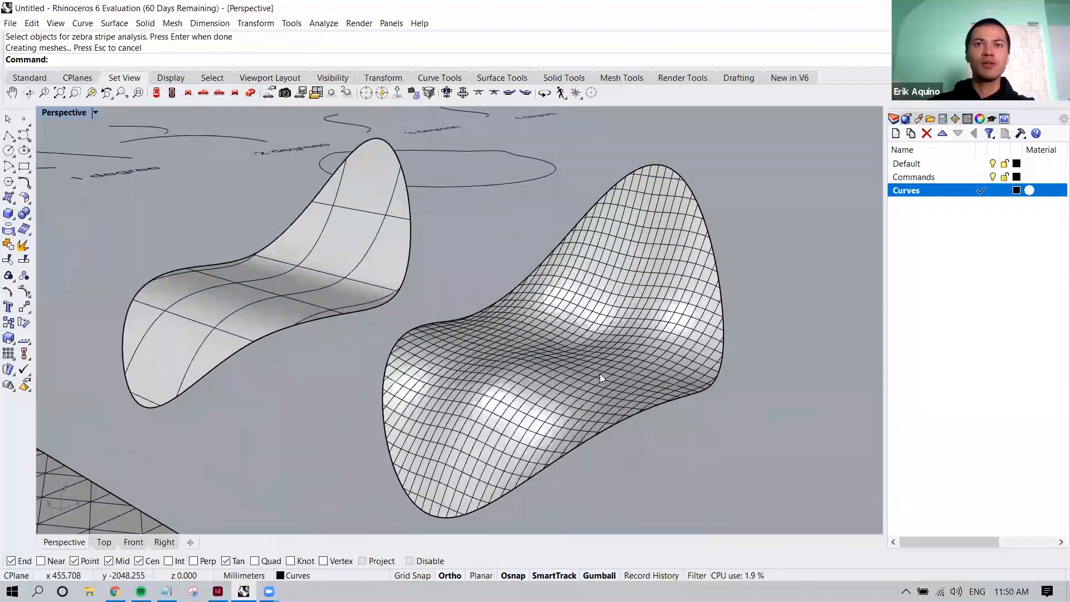
{"action": "right_click_drag", "start_coordinate": [474, 412], "coordinate": [431, 371]}
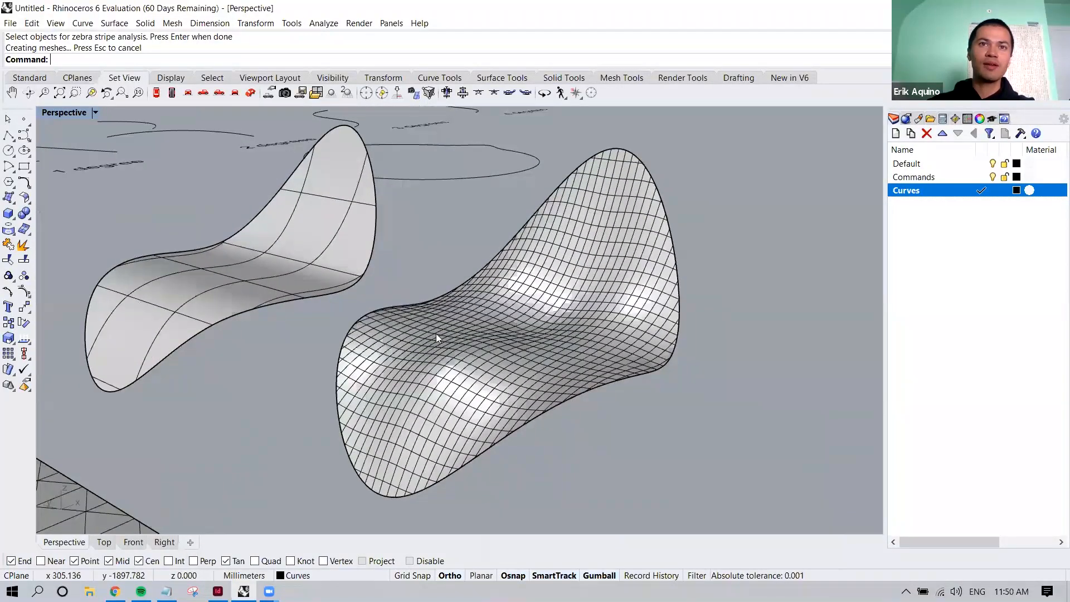
{"action": "right_click_drag", "start_coordinate": [535, 318], "coordinate": [337, 417]}
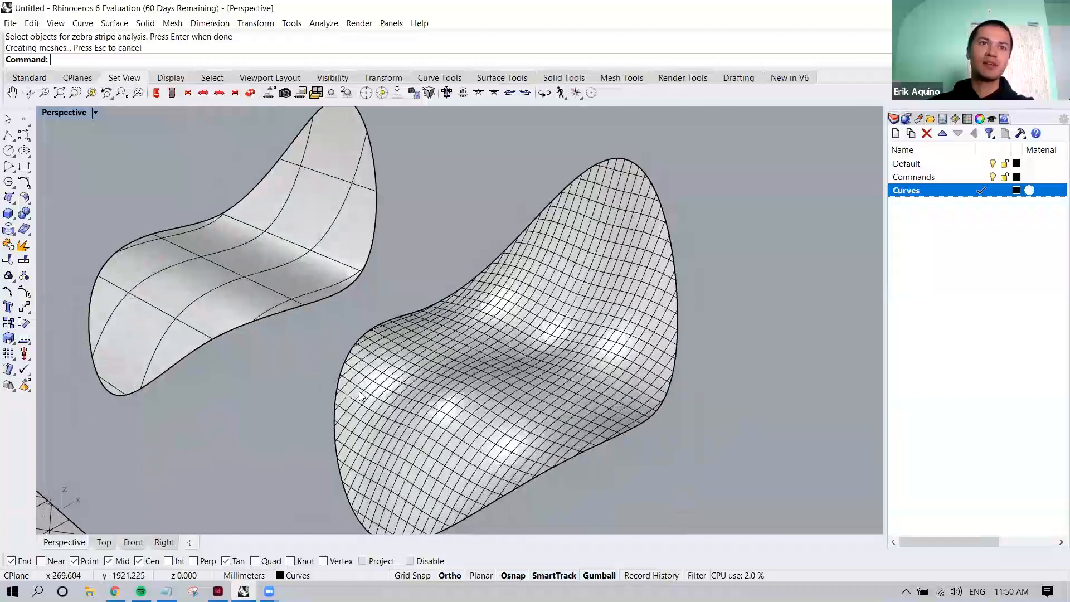
{"action": "scroll", "coordinate": [380, 280], "scroll_direction": "up", "scroll_amount": 5}
{"action": "right_click_drag", "start_coordinate": [384, 249], "coordinate": [435, 269]}
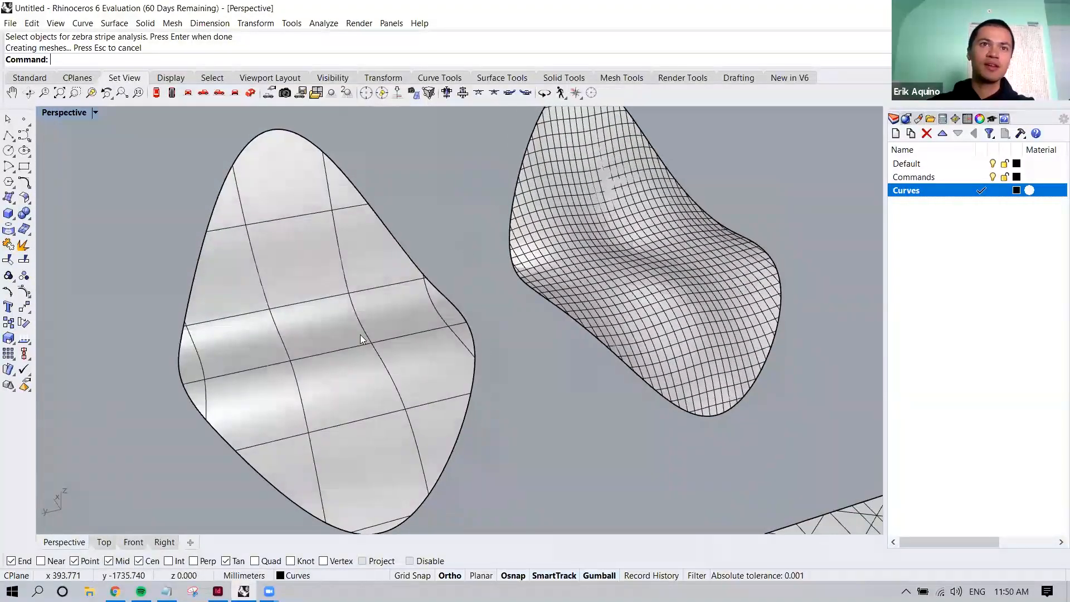
Inspect the plain patch surface alone with Zebra stripe analysis, and end the analysis
{"action": "type", "text": "Zebar"}
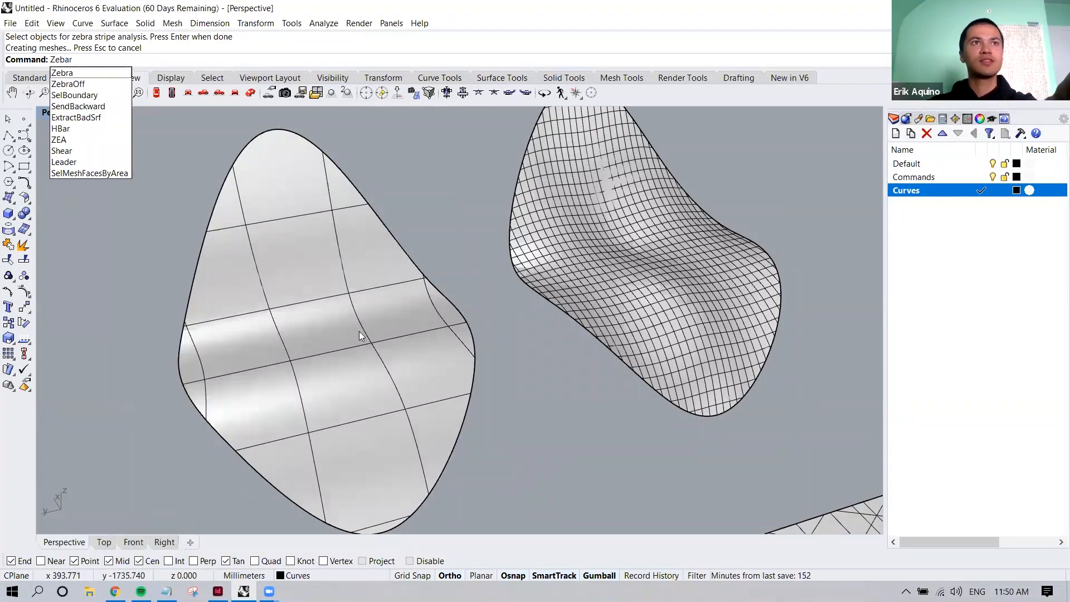
{"action": "left_click", "coordinate": [306, 278]}
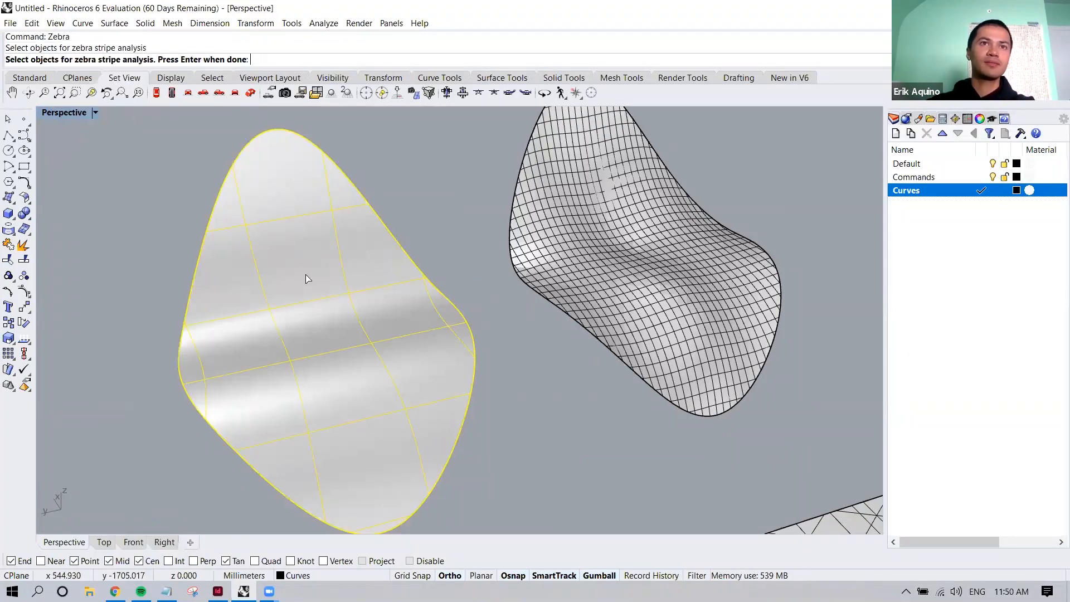
{"action": "key", "text": "Return"}
{"action": "right_click_drag", "start_coordinate": [366, 366], "coordinate": [395, 315]}
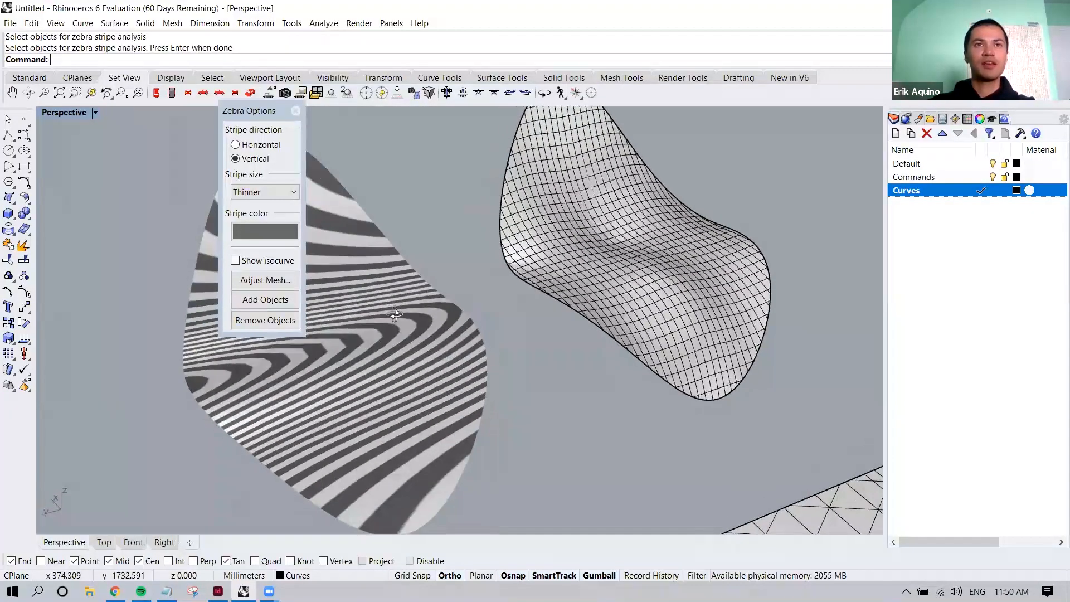
{"action": "left_click", "coordinate": [296, 111]}
{"action": "scroll", "coordinate": [513, 355], "scroll_direction": "down", "scroll_amount": 2}
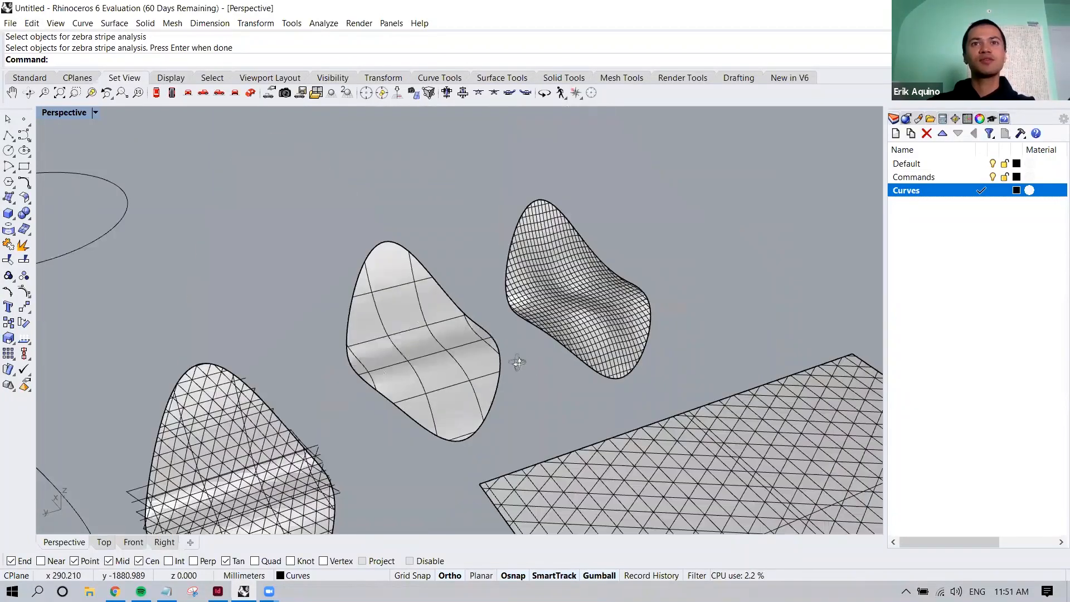
Rebuild the dense patch surface with 10 U and 8 V points at degree 3, deleting the input and retrimming
{"action": "scroll", "coordinate": [542, 370], "scroll_direction": "up", "scroll_amount": 1}
{"action": "scroll", "coordinate": [543, 370], "scroll_direction": "down", "scroll_amount": 4}
{"action": "right_click_drag", "start_coordinate": [543, 370], "coordinate": [477, 390], "text": "shift"}
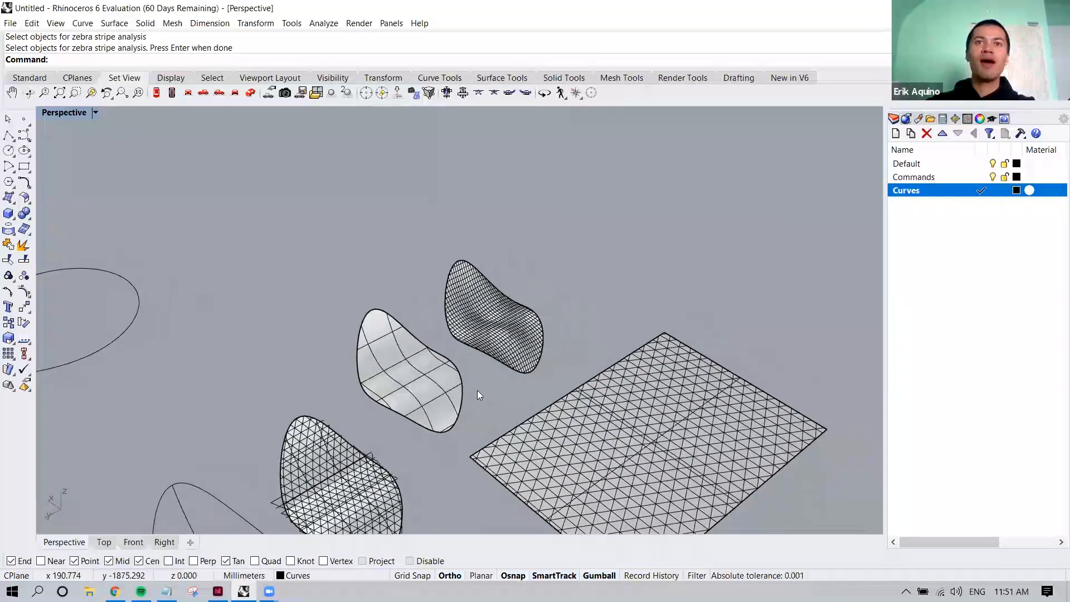
{"action": "scroll", "coordinate": [477, 390], "scroll_direction": "up", "scroll_amount": 4}
{"action": "left_click", "coordinate": [504, 289]}
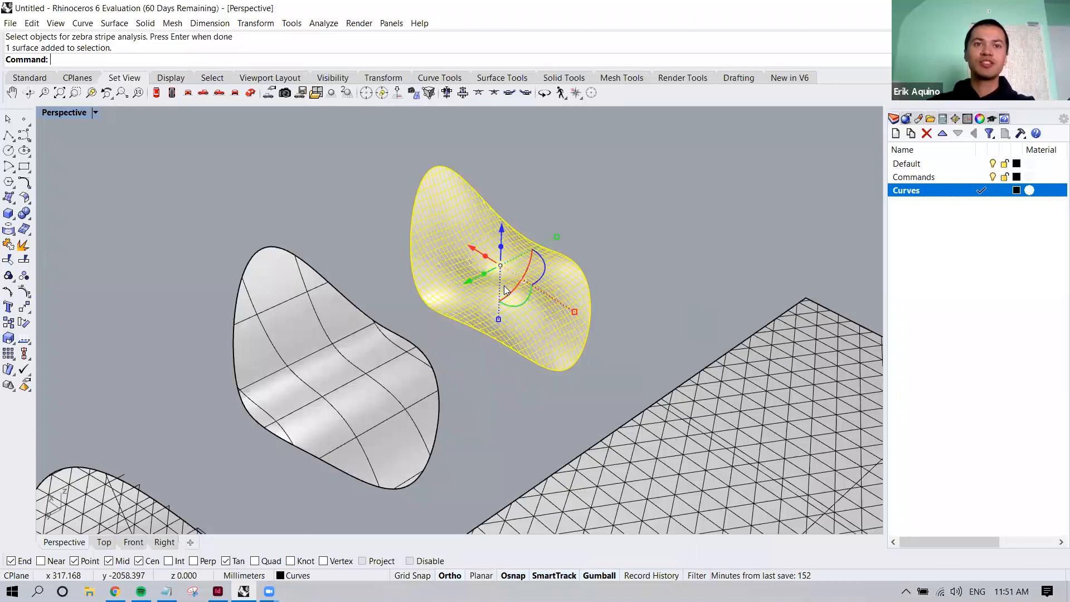
{"action": "type", "text": "build"}
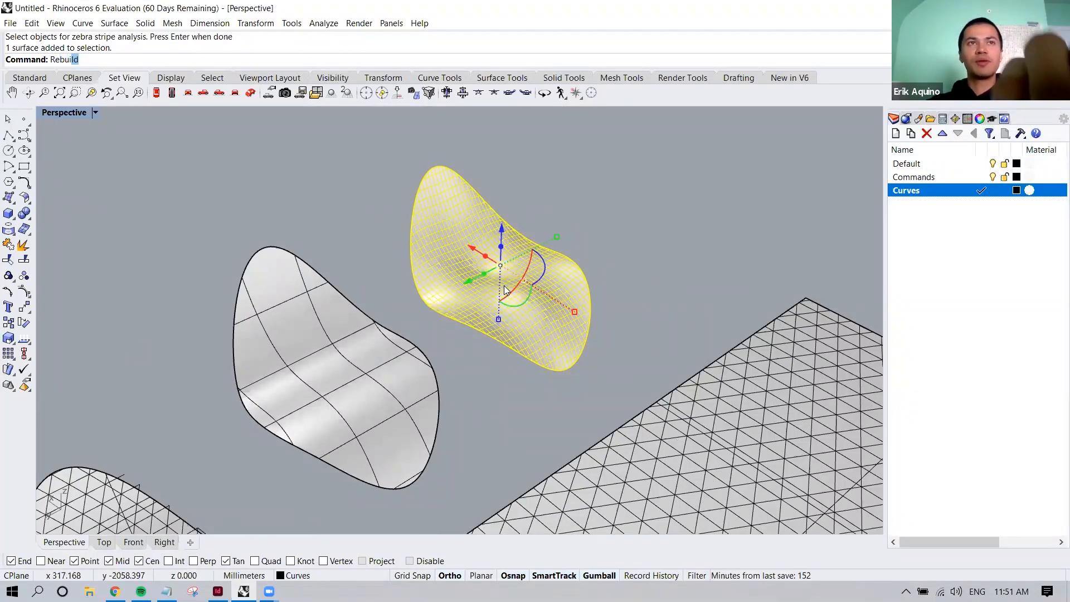
{"action": "key", "text": "Return"}
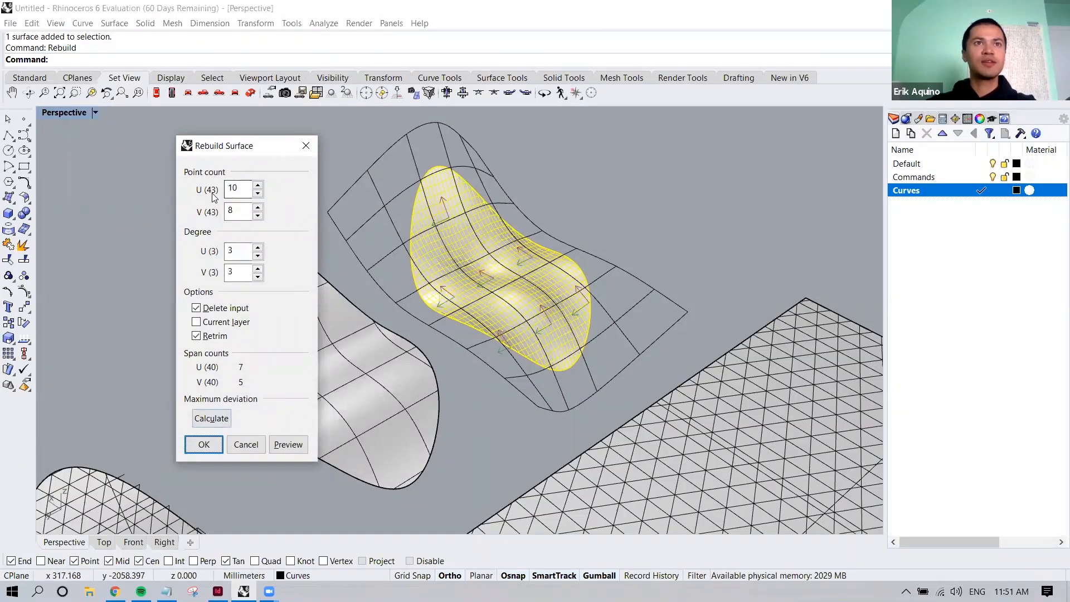
{"action": "left_click", "coordinate": [204, 444]}
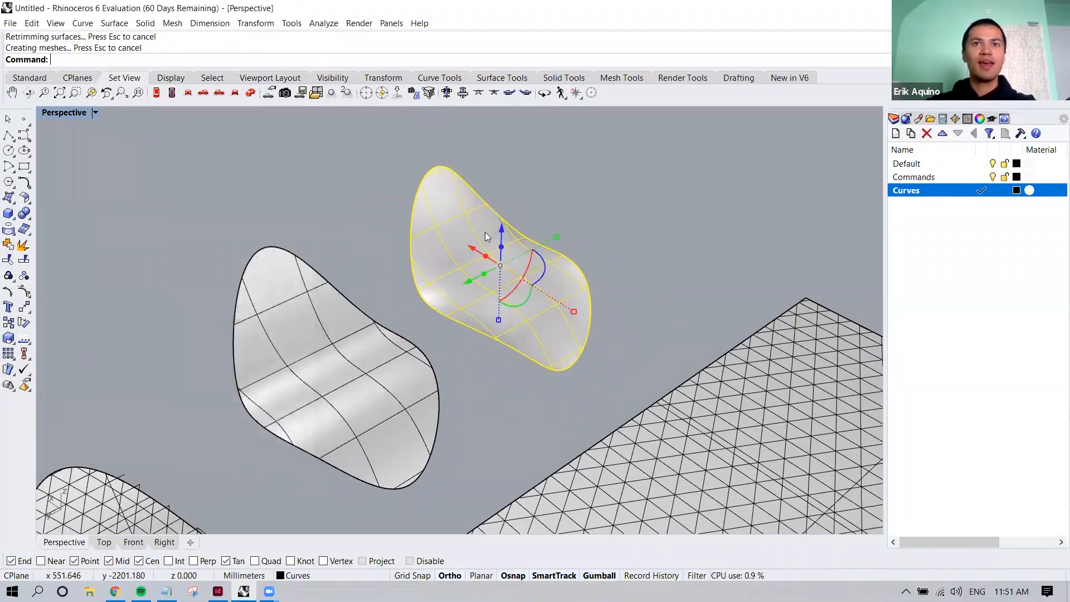
Turn on the control points of the rebuilt patch surface with PointsOn
{"action": "type", "text": "PointsOn"}
{"action": "key", "text": "Return"}
Select two neighbouring control points near the middle of the rebuilt surface, raise them vertically with the gumball, and deselect them
{"action": "right_click_drag", "start_coordinate": [484, 240], "coordinate": [497, 290]}
{"action": "scroll", "coordinate": [497, 289], "scroll_direction": "up", "scroll_amount": 2}
{"action": "left_click", "coordinate": [485, 308]}
{"action": "left_click", "coordinate": [524, 294], "text": "shift"}
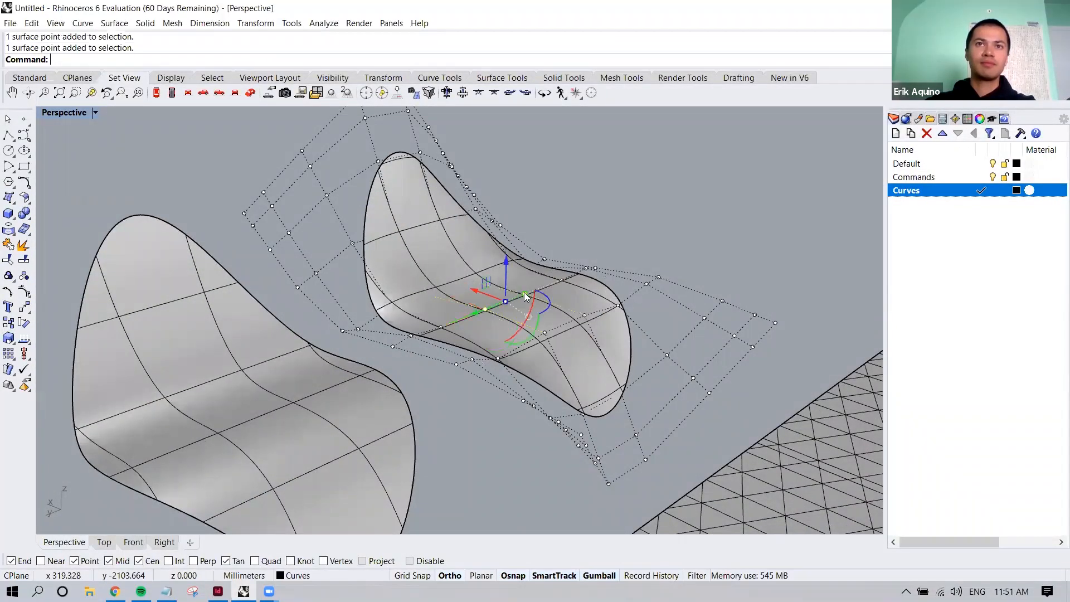
{"action": "left_click_drag", "start_coordinate": [505, 260], "coordinate": [506, 237]}
{"action": "mouse_move", "coordinate": [564, 220]}
{"action": "right_mouse_down"}
{"action": "mouse_move", "coordinate": [606, 210]}
{"action": "mouse_move", "coordinate": [581, 214]}
{"action": "right_mouse_up"}
{"action": "key", "text": "Escape"}
{"action": "key", "text": "Escape"}
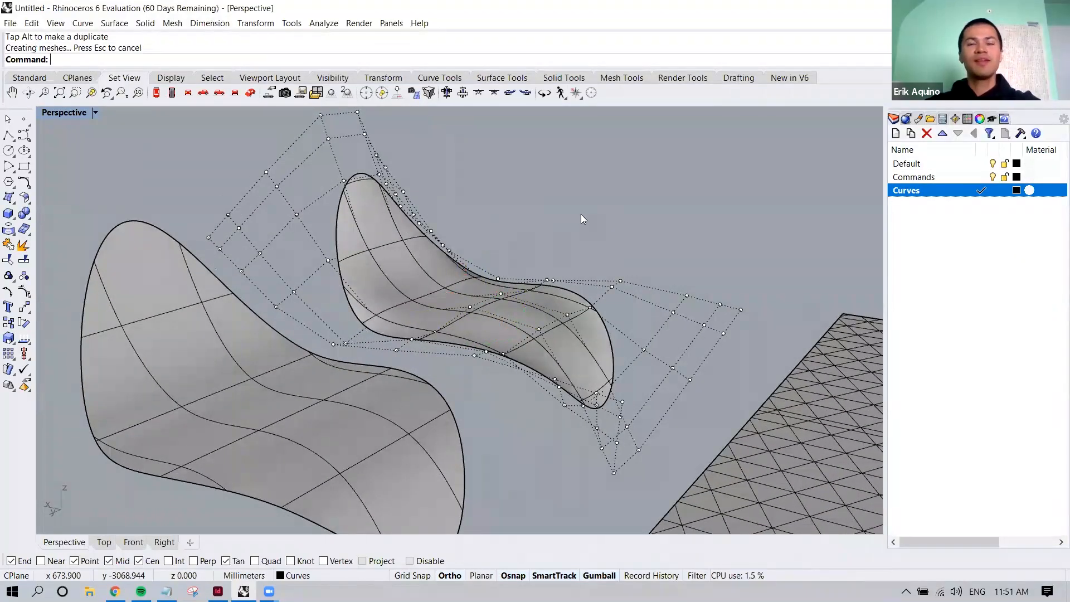